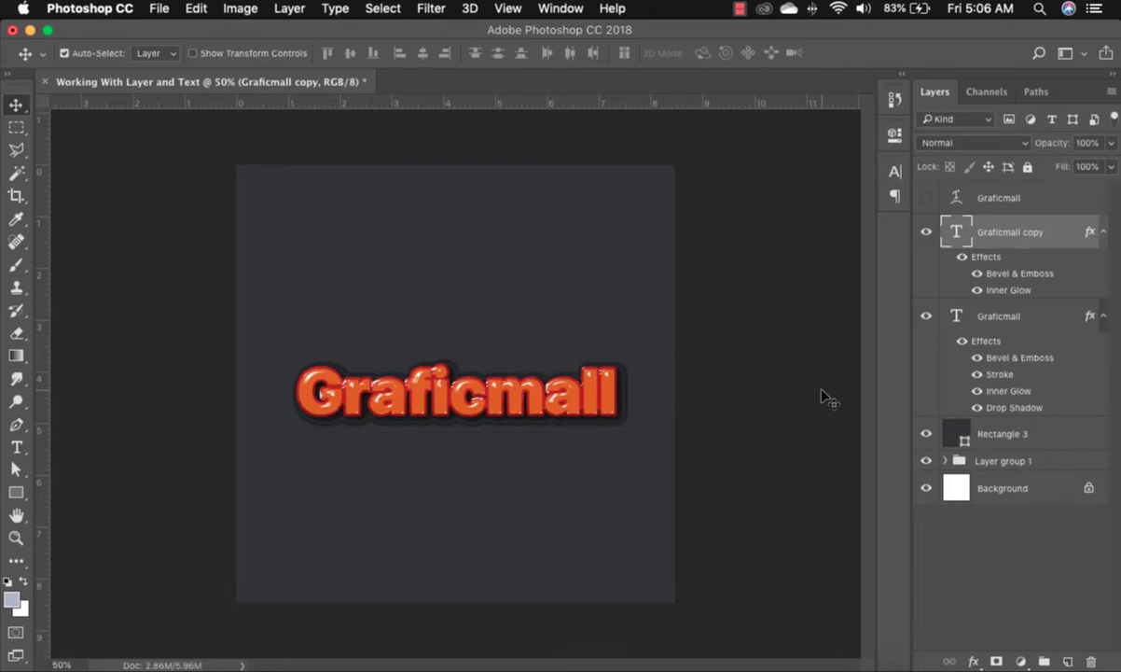
key("super+equal")
key("super+equal")
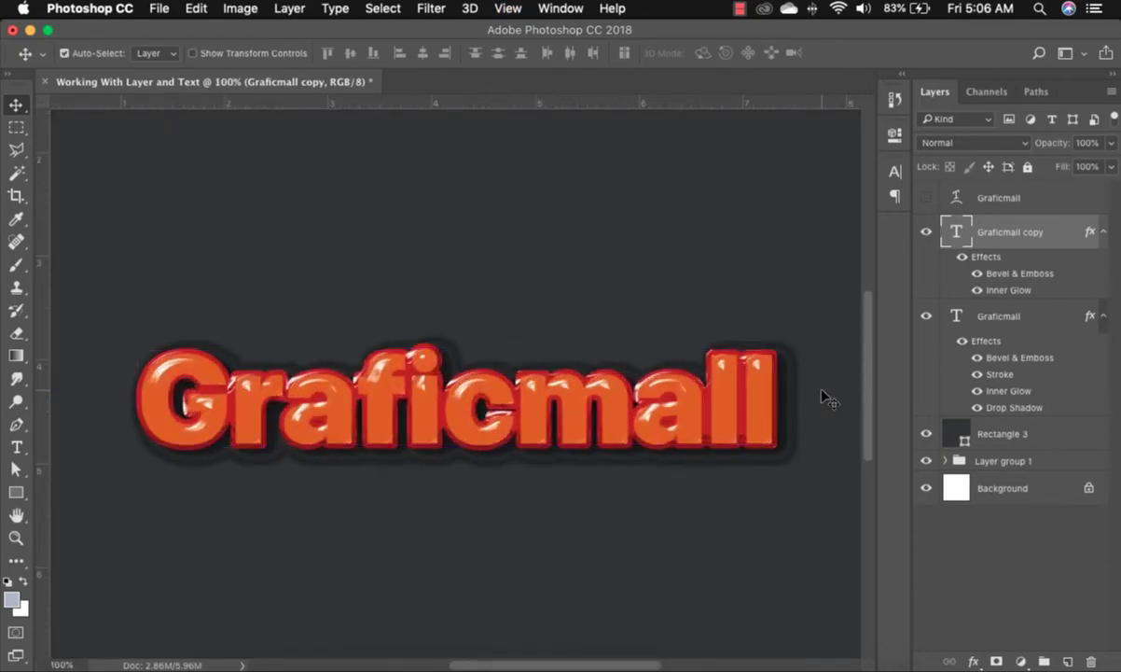
key("super+minus")
key("super+minus")
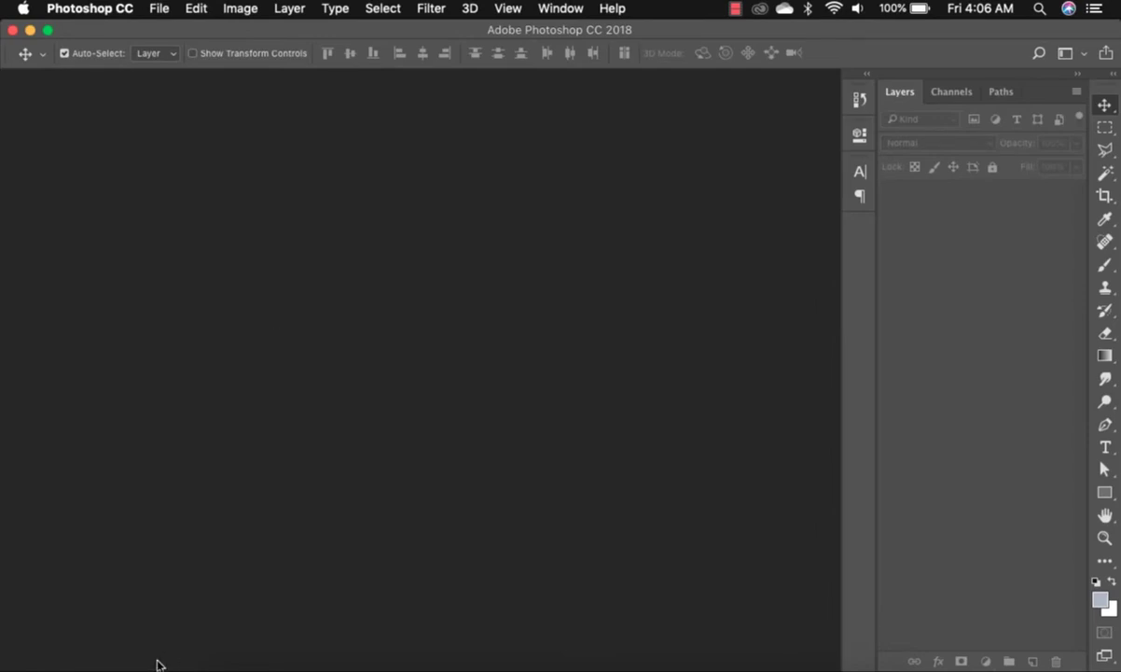
Step: Create a 1000 x 1000 px RGB document at 300 ppi with a white background, named "Working With Layer and Text"
key("ctrl+F2")
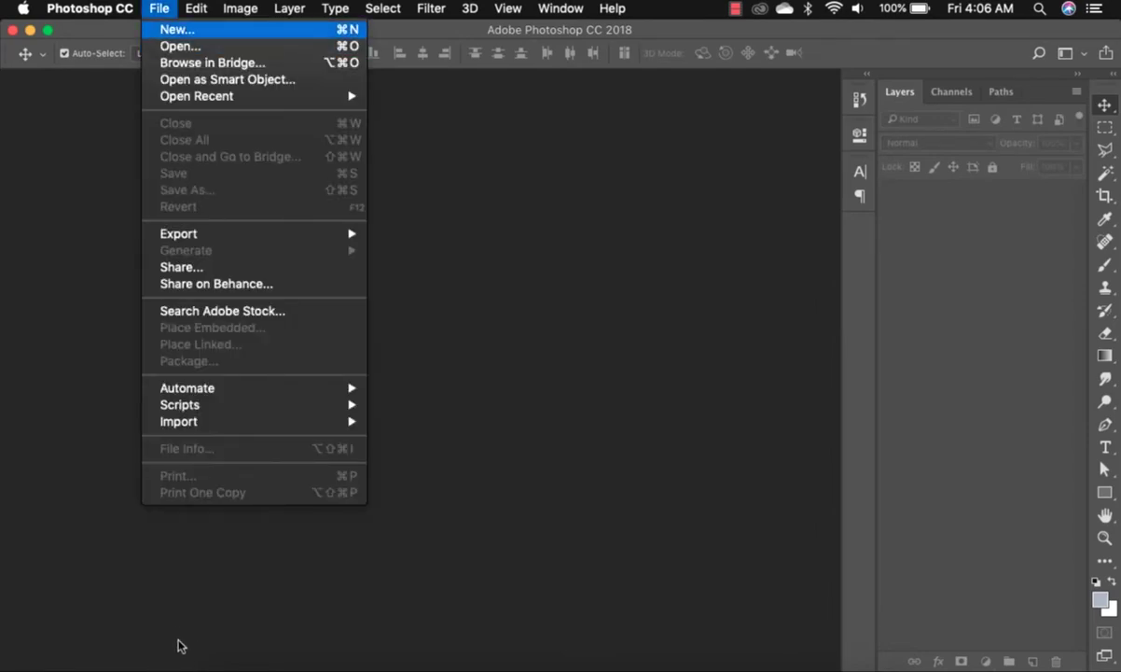
key("Return")
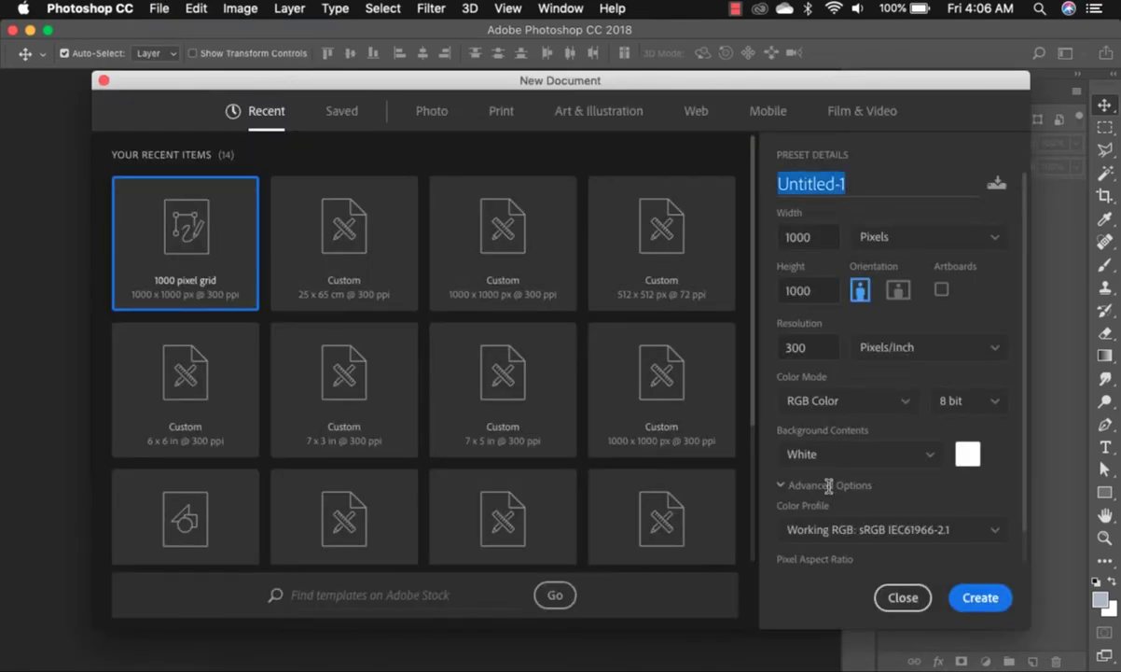
type("Work")
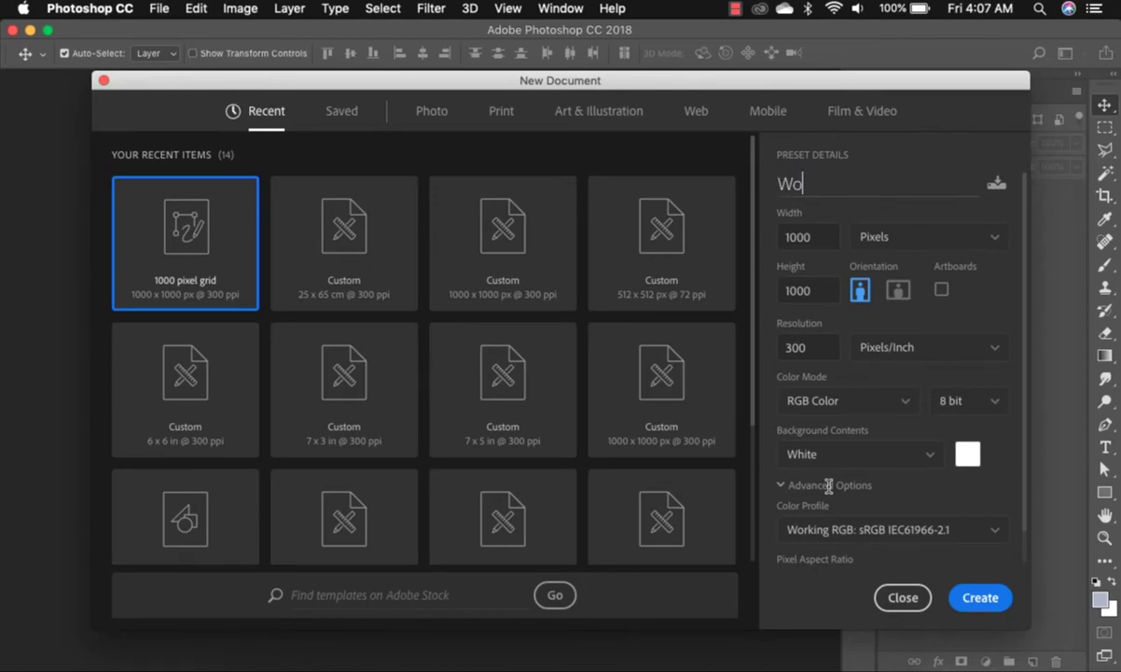
type("ing W")
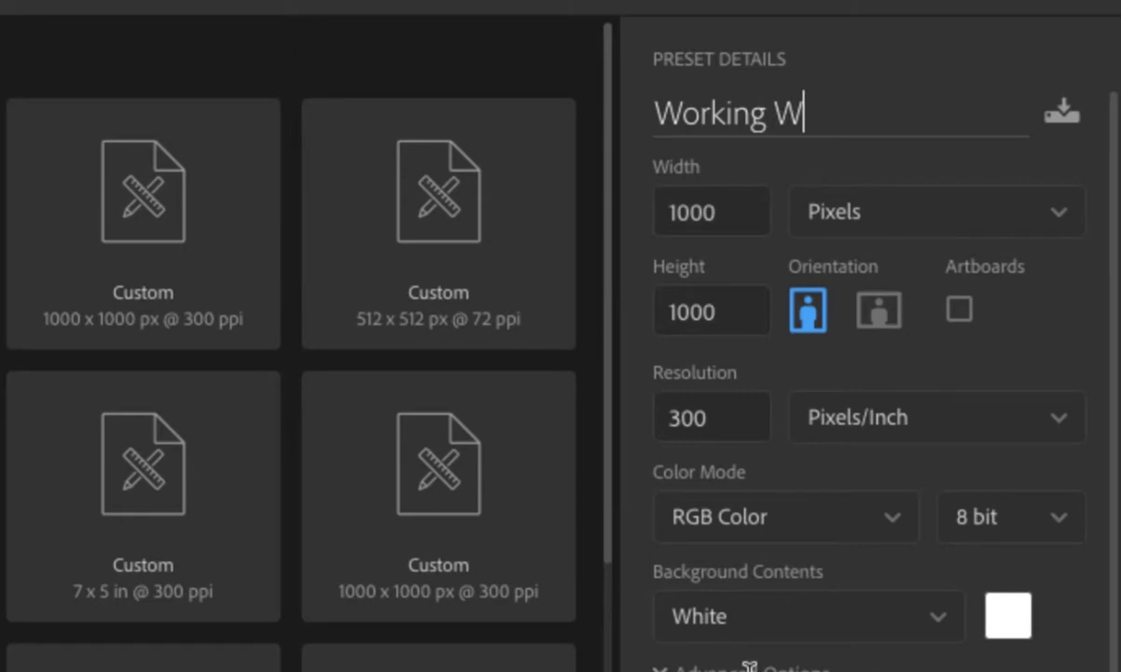
type("ith ")
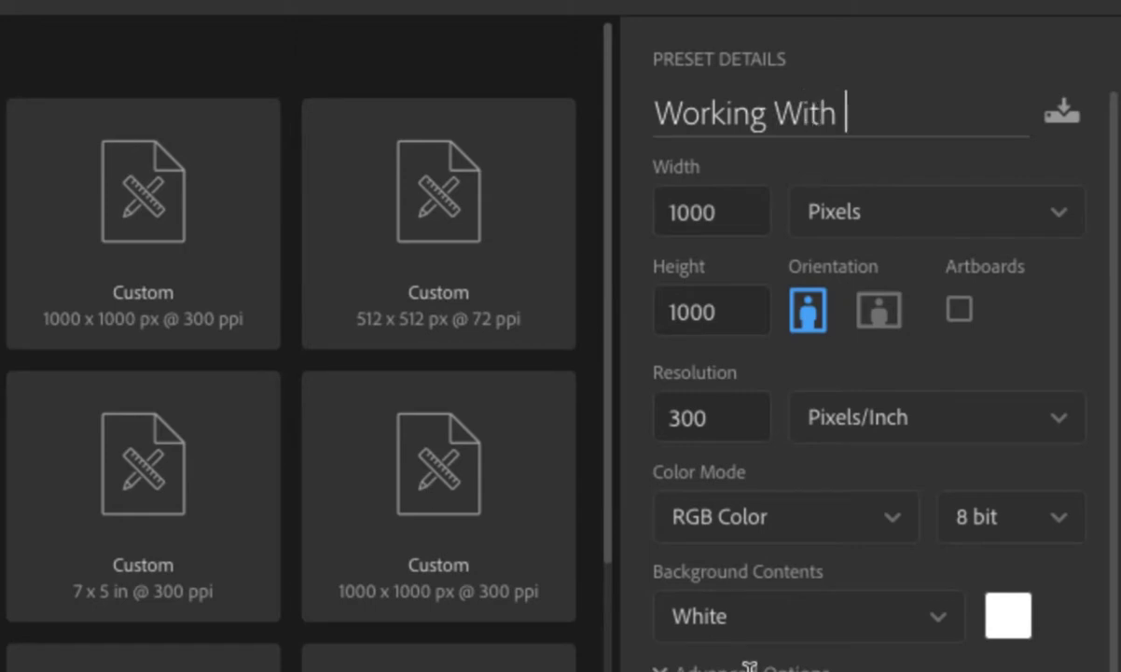
type("Layer and ")
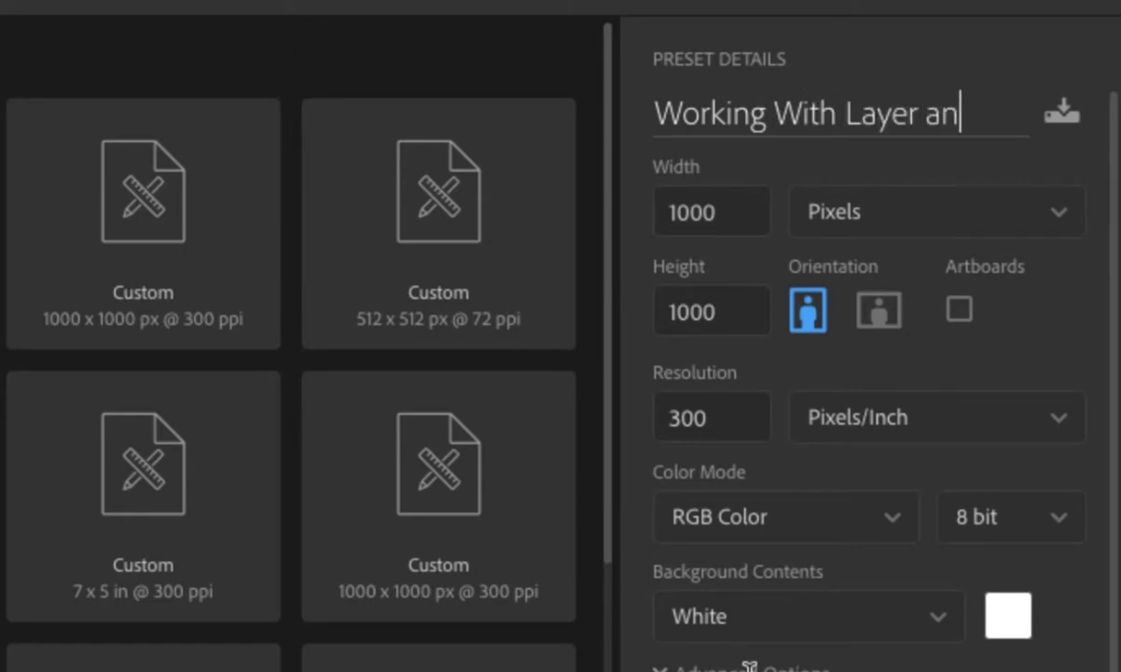
type("Text")
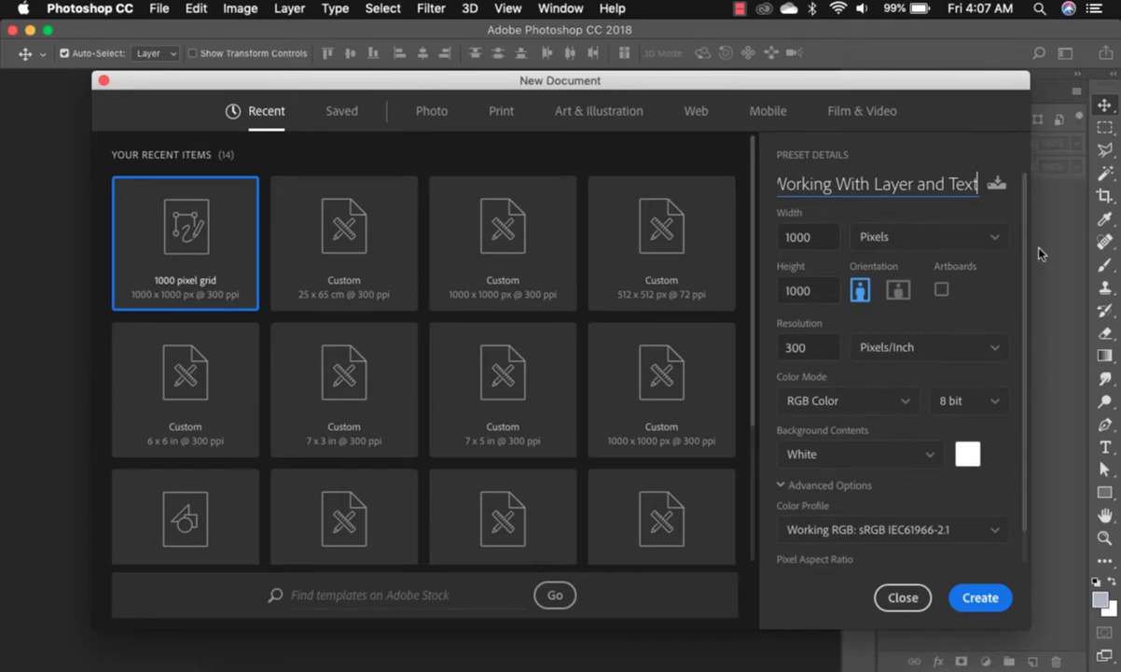
key("Return")
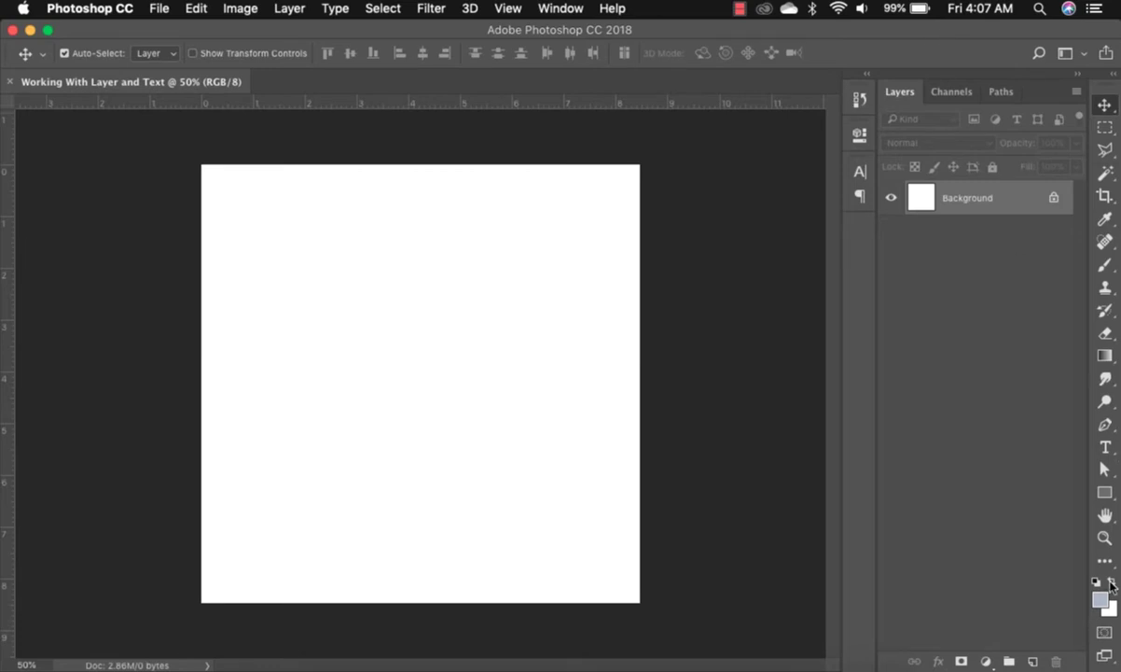
Step: Dock the tools on the opposite side of the workspace and draw two overlapping rectangles, about 349 x 184 px and 316 x 319 px
left_click_drag(1103, 583, 2, 596)
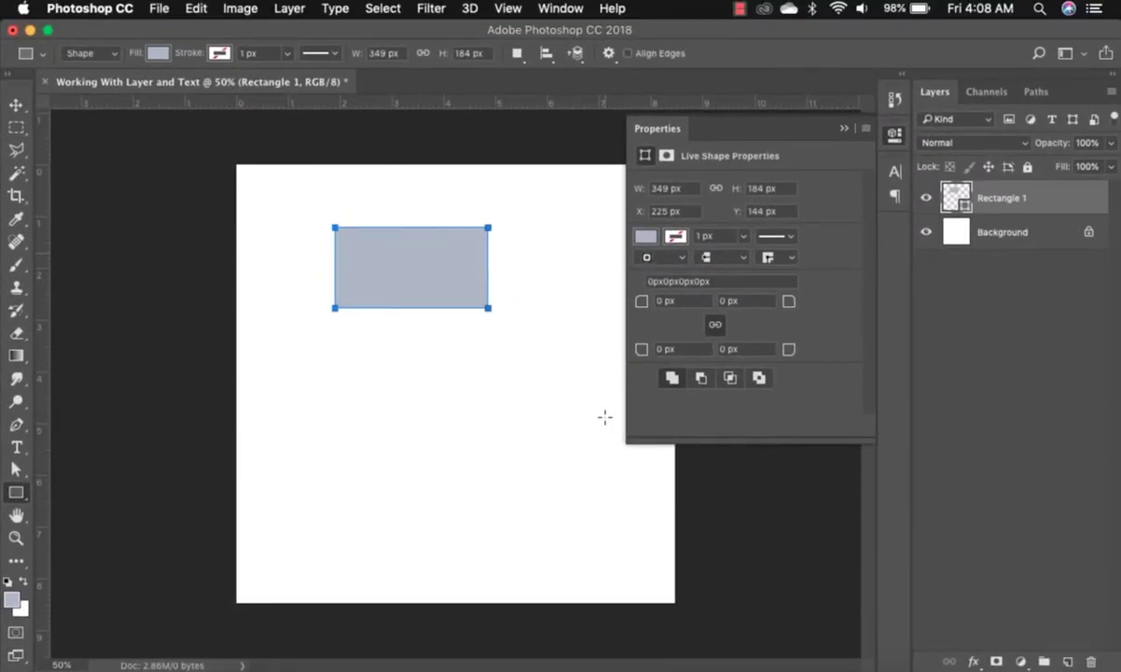
left_click_drag(413, 273, 551, 257)
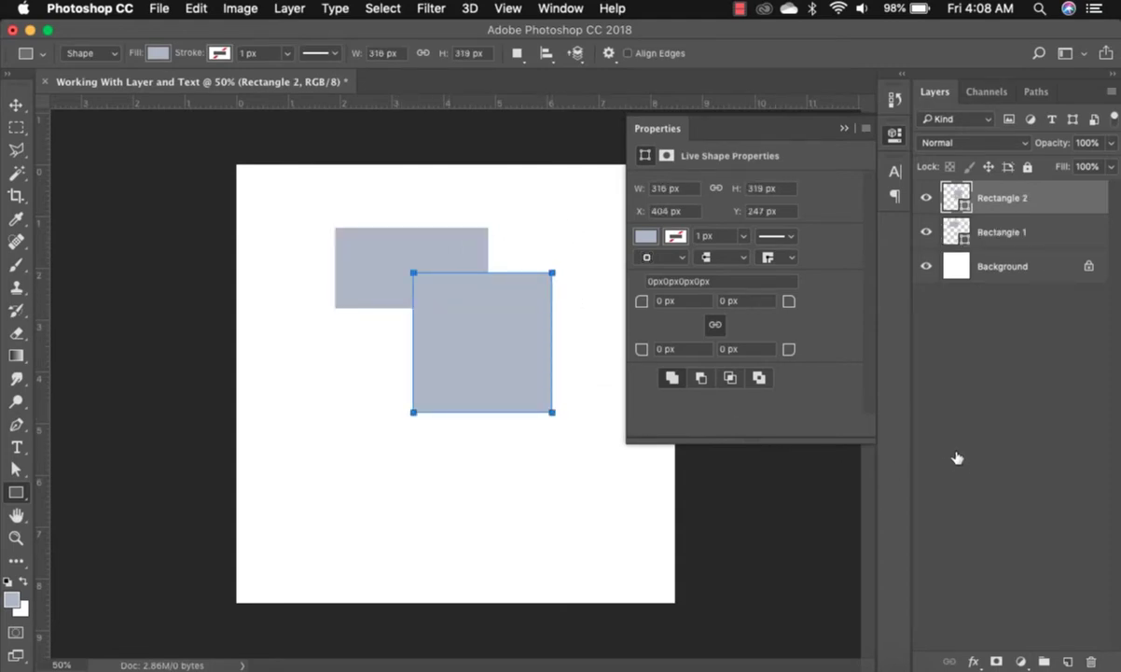
Step: Recolor the Rectangle 2 shape to dark blue 1a3571
double_click(956, 198)
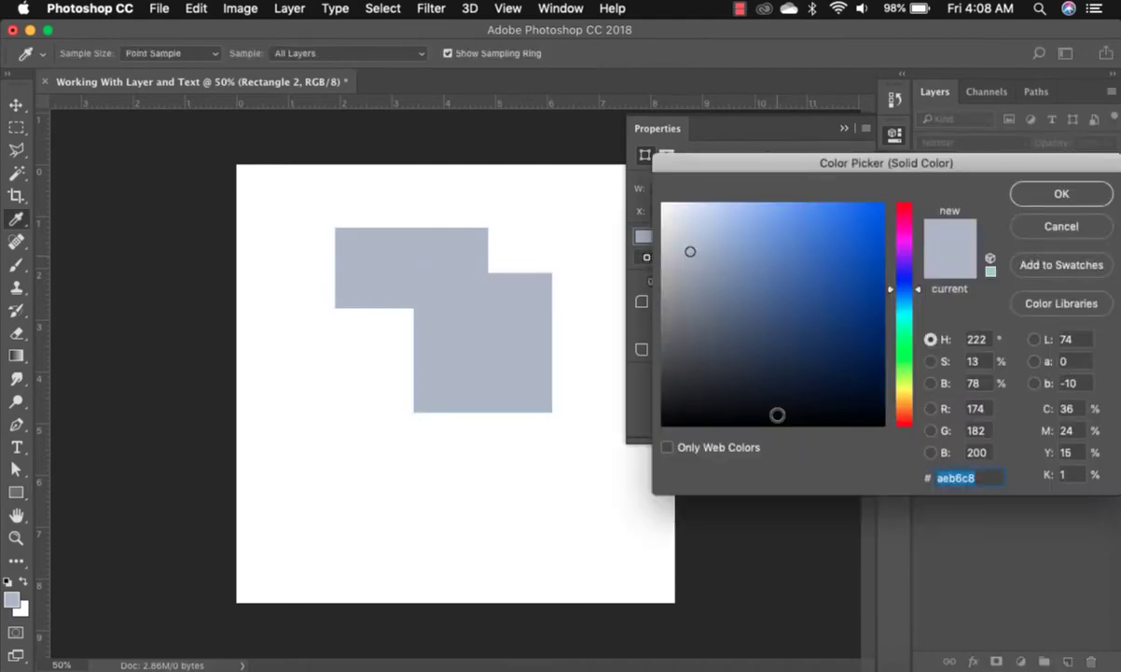
left_click(834, 327)
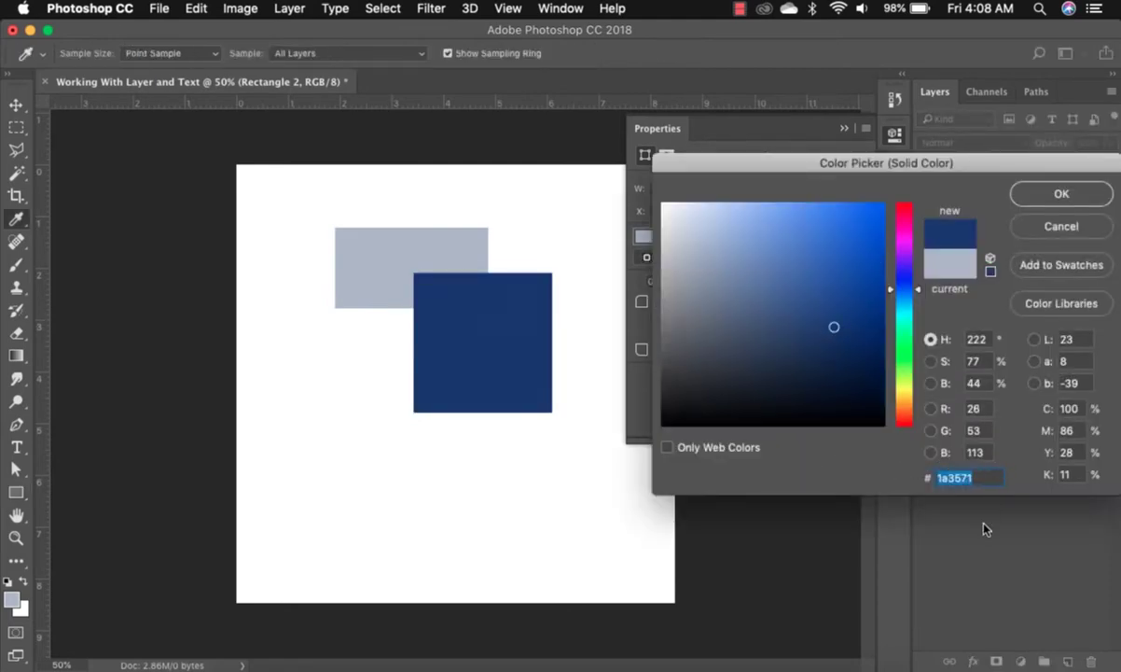
left_click_drag(886, 163, 831, 242)
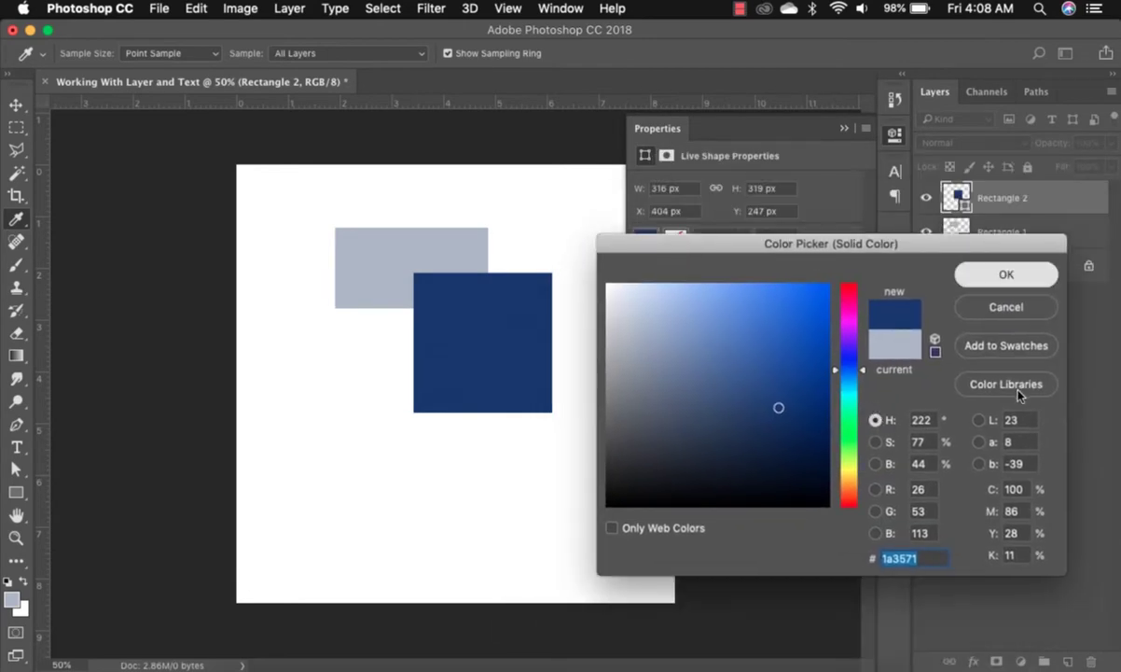
key("Return")
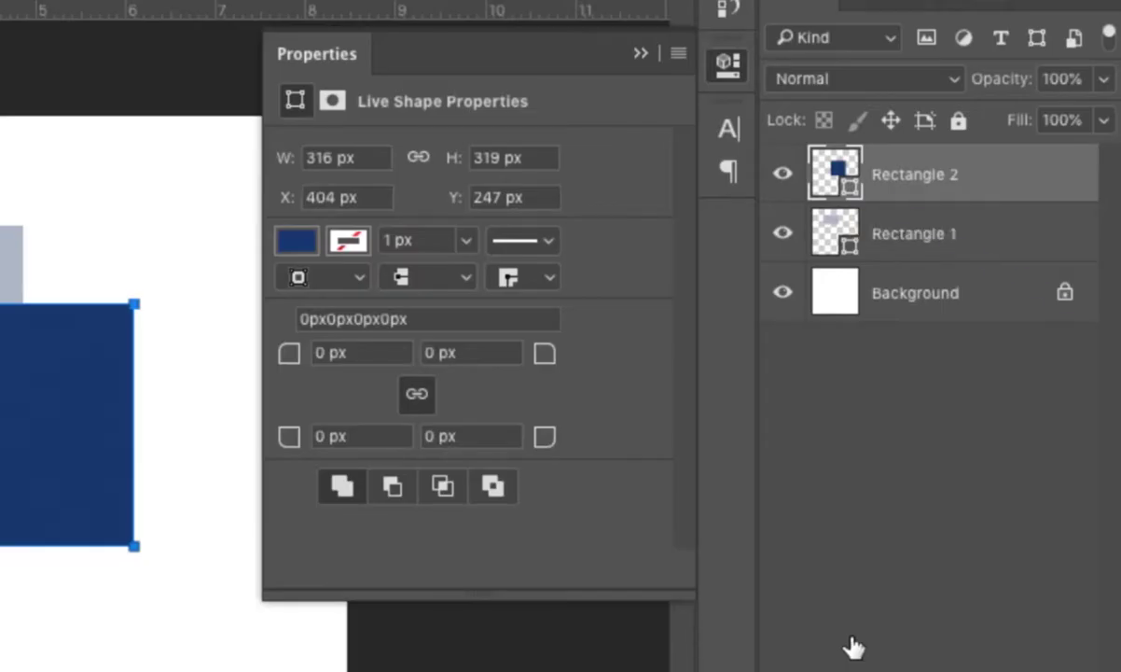
Step: Set the fill color of the Rectangle 2 shape to the brighter blue 0f3996
double_click(956, 197)
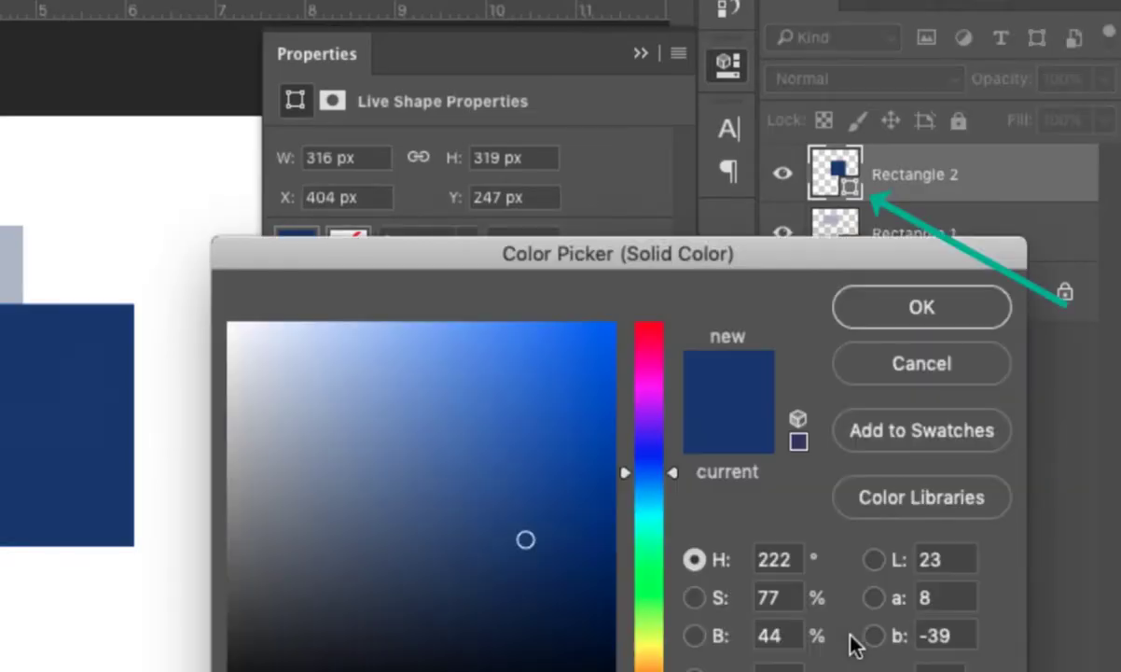
left_click(583, 396)
left_click(575, 481)
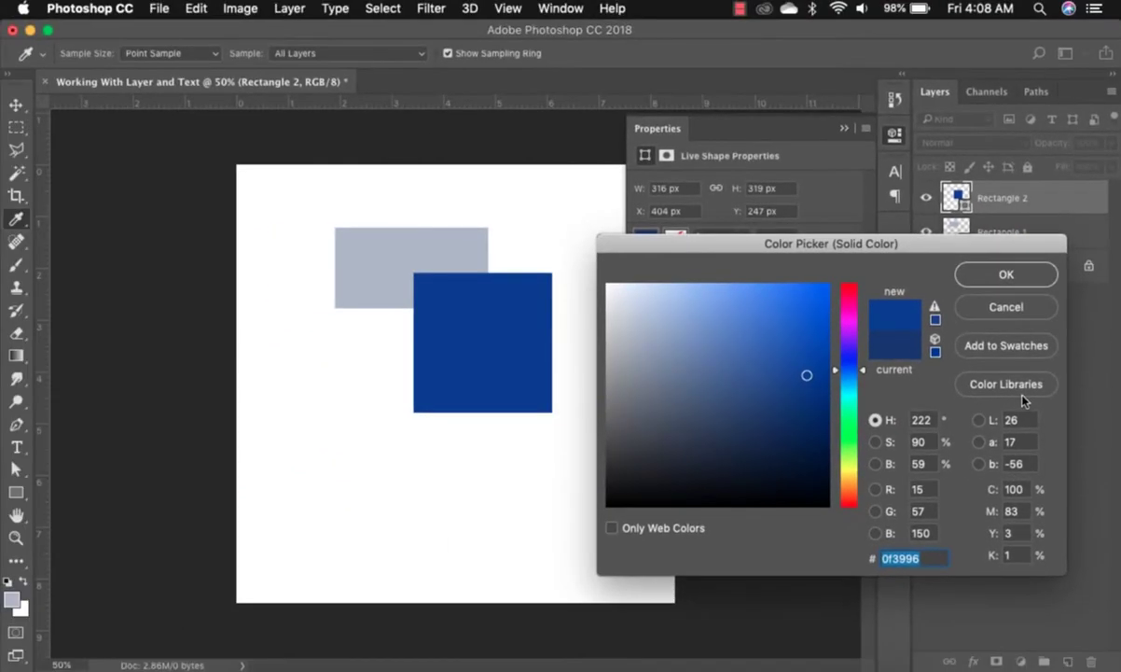
key("Return")
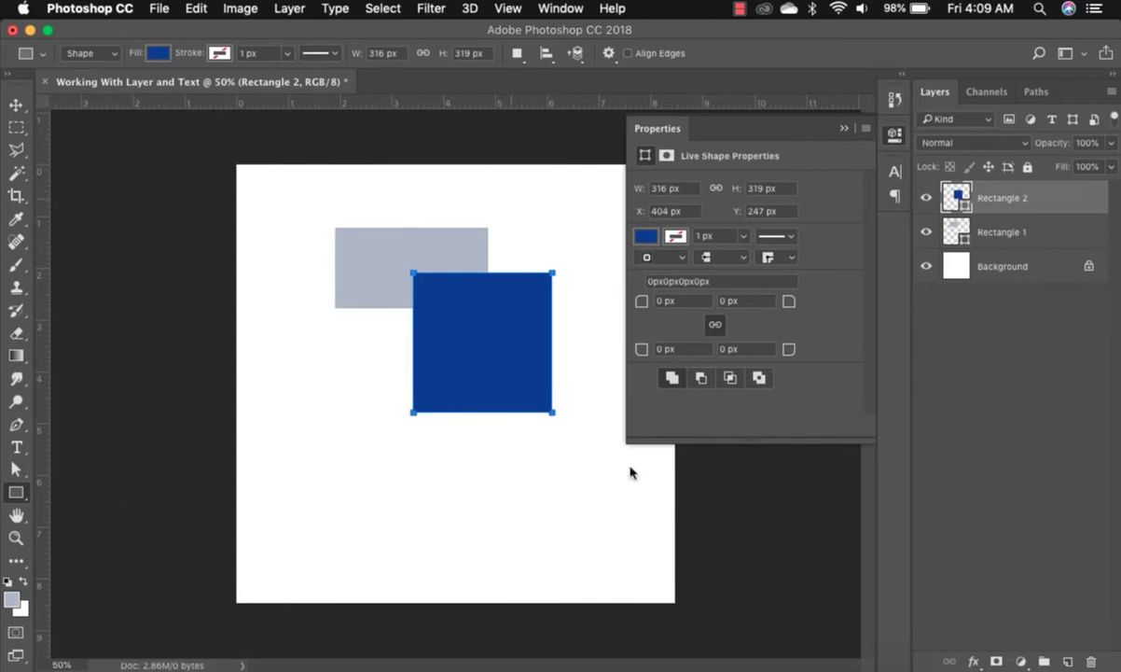
Step: Set the fill color of the Rectangle 1 shape to orange ff9000
key("alt+bracketleft")
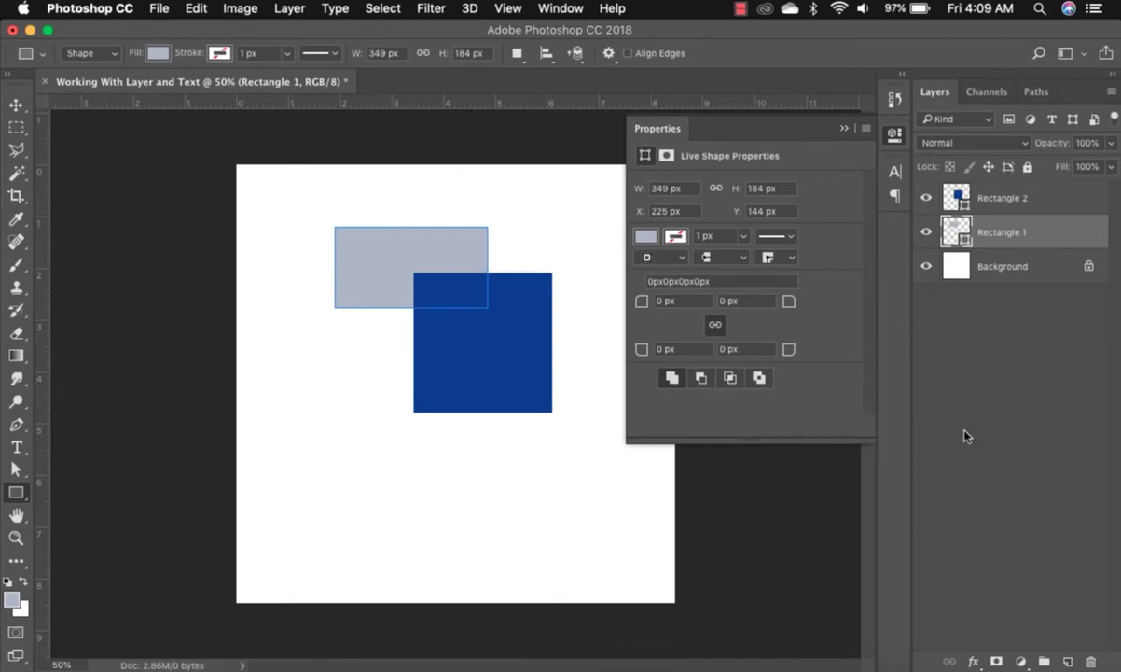
double_click(956, 231)
left_click(849, 486)
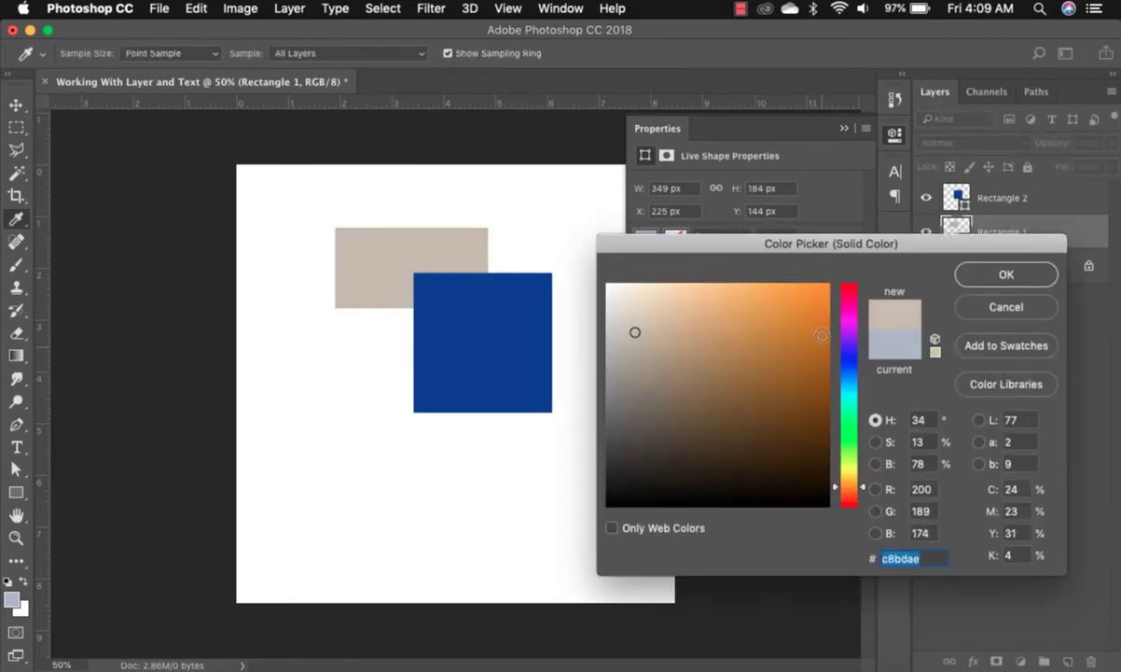
left_click(829, 284)
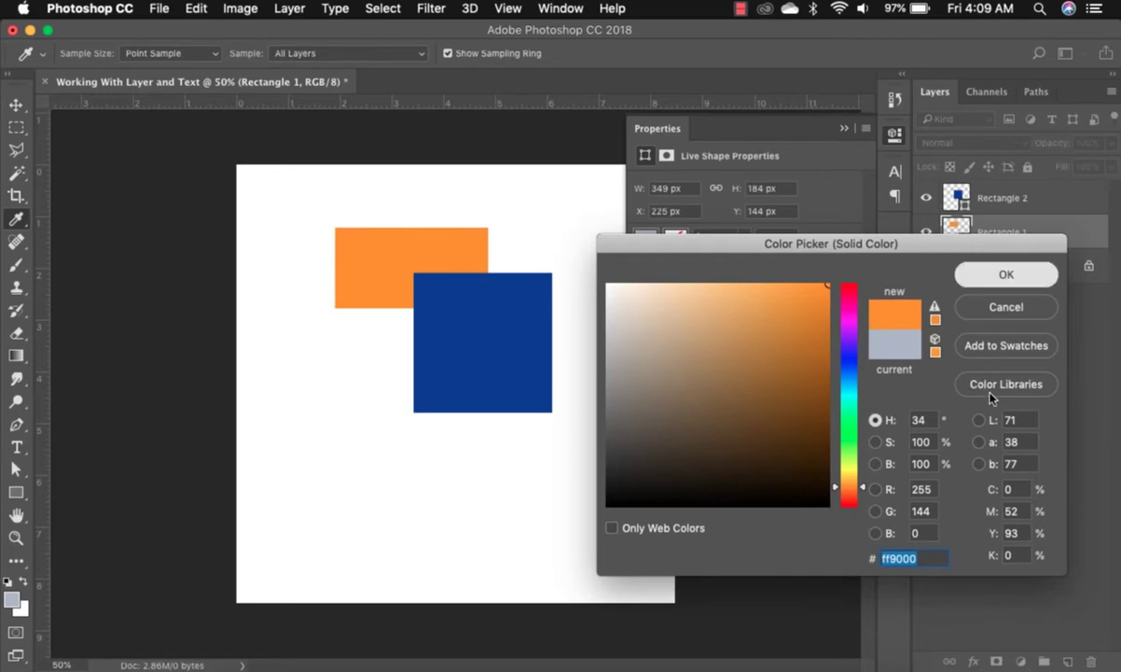
key("Return")
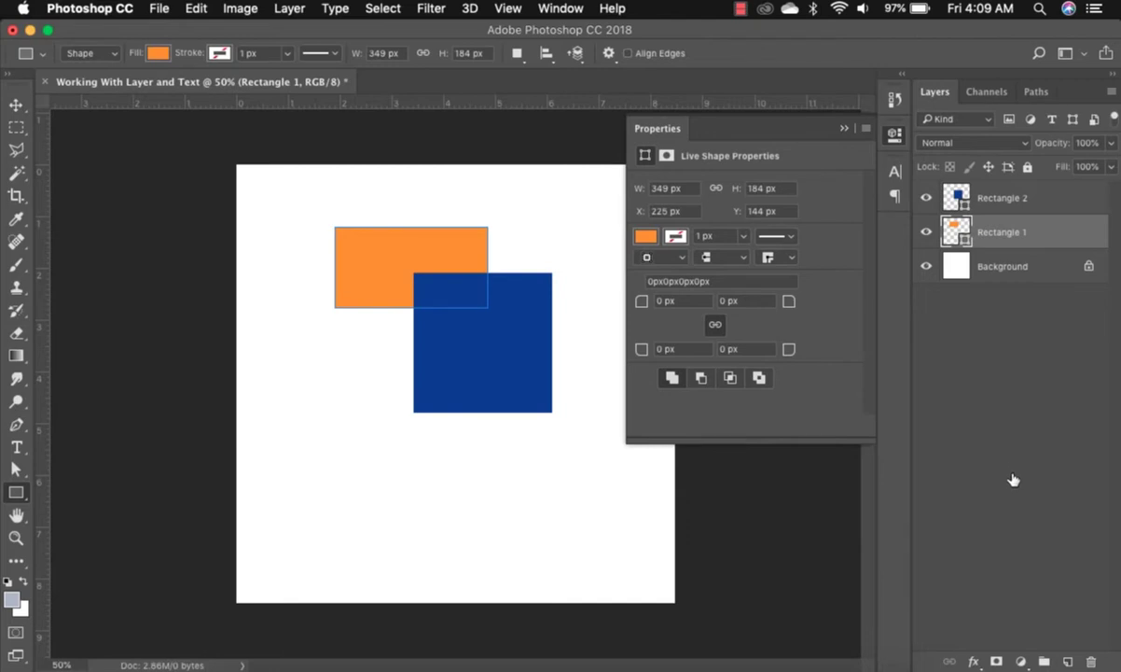
Step: Move the blue square to about X 342 px, Y 87 px over the orange rectangle, and place its layer below Rectangle 1
key("alt+bracketright")
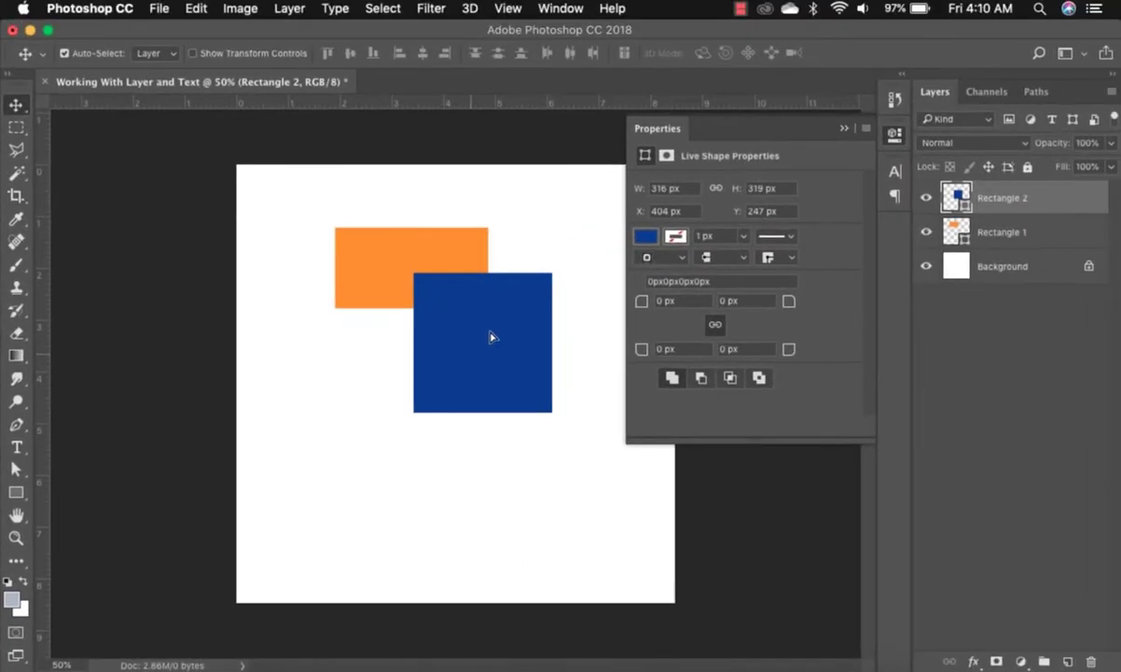
left_click_drag(541, 305, 448, 389)
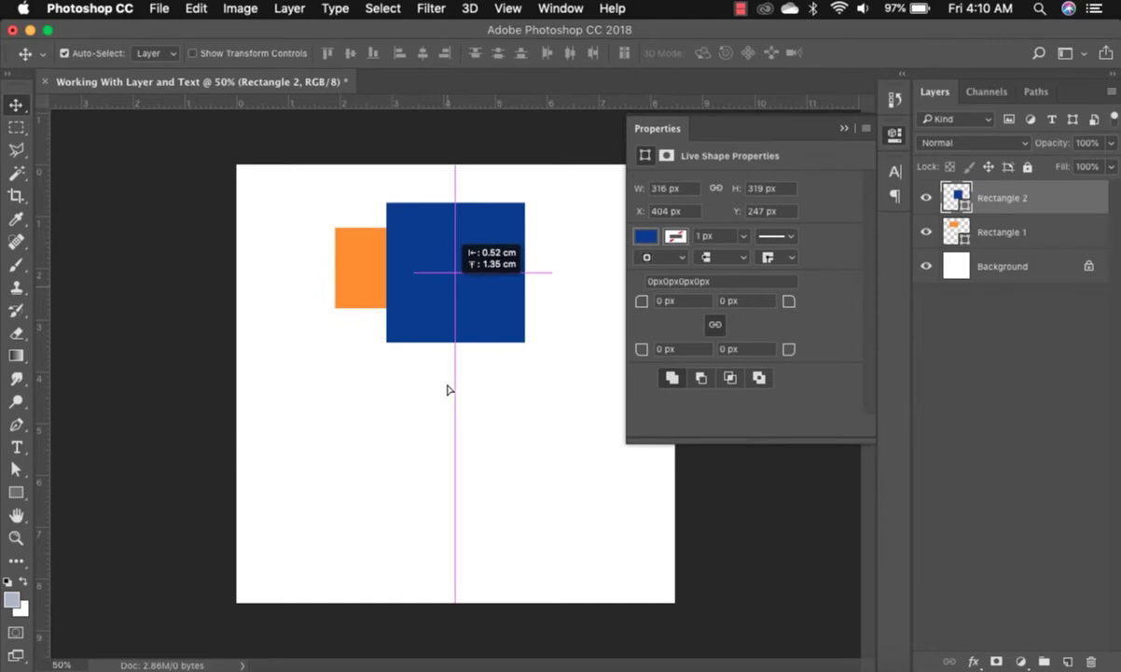
left_click_drag(447, 382, 447, 382)
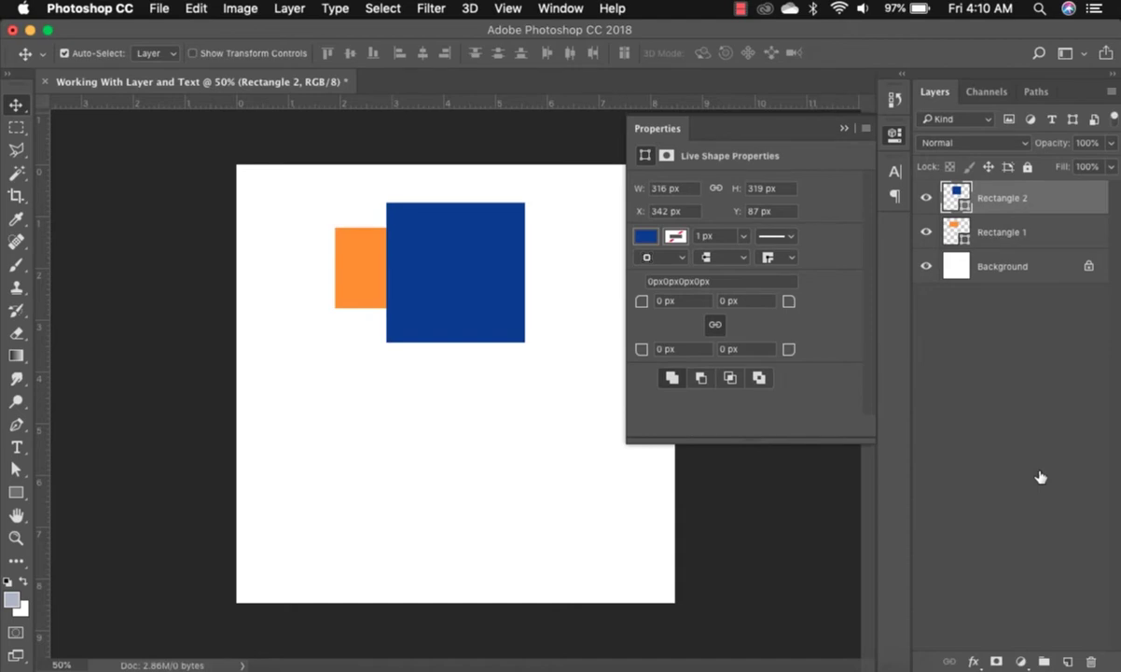
left_click_drag(1003, 198, 1002, 234)
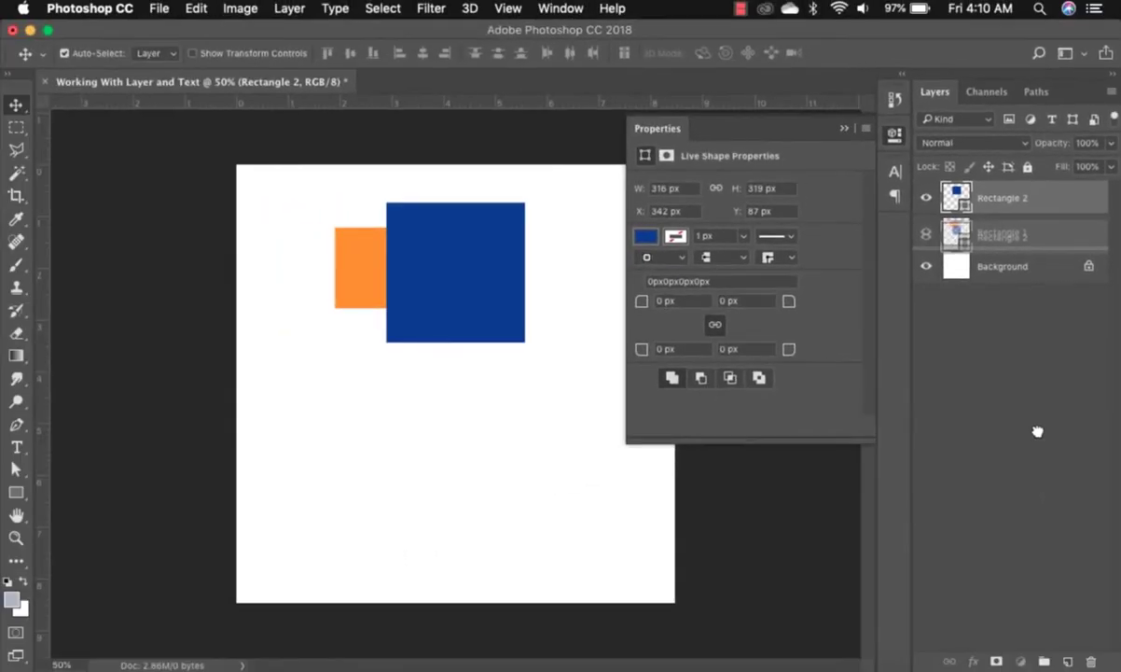
left_click_drag(1037, 431, 1037, 431)
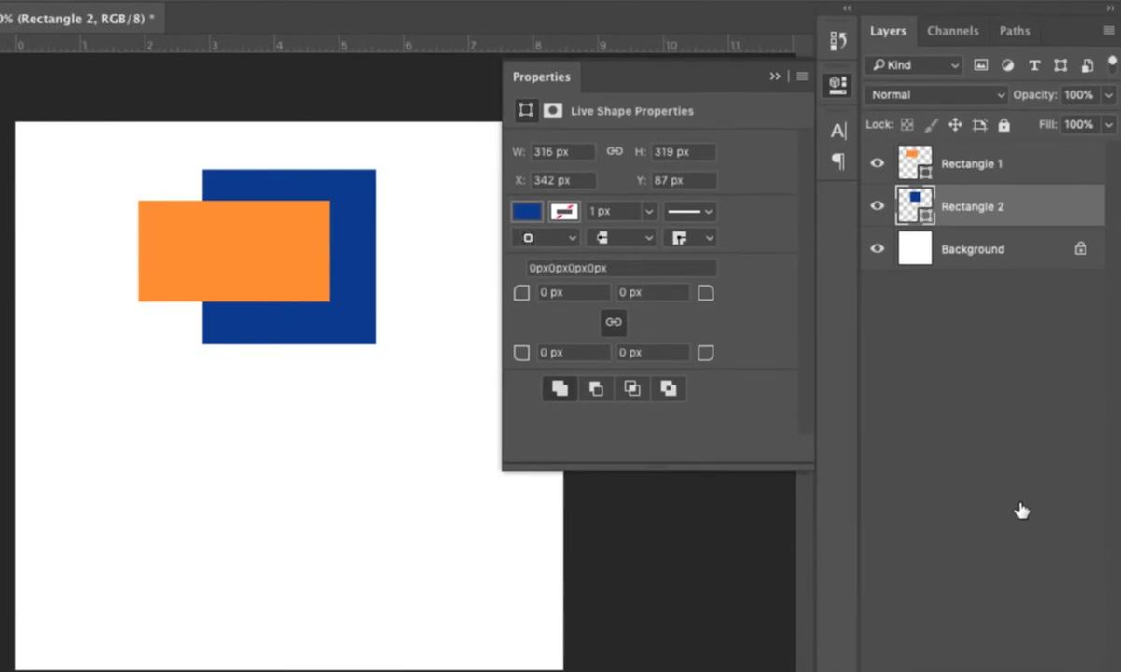
Step: Group the Rectangle 1 and Rectangle 2 layers and name the group "Layer group 1"
key("alt+shift+bracketright")
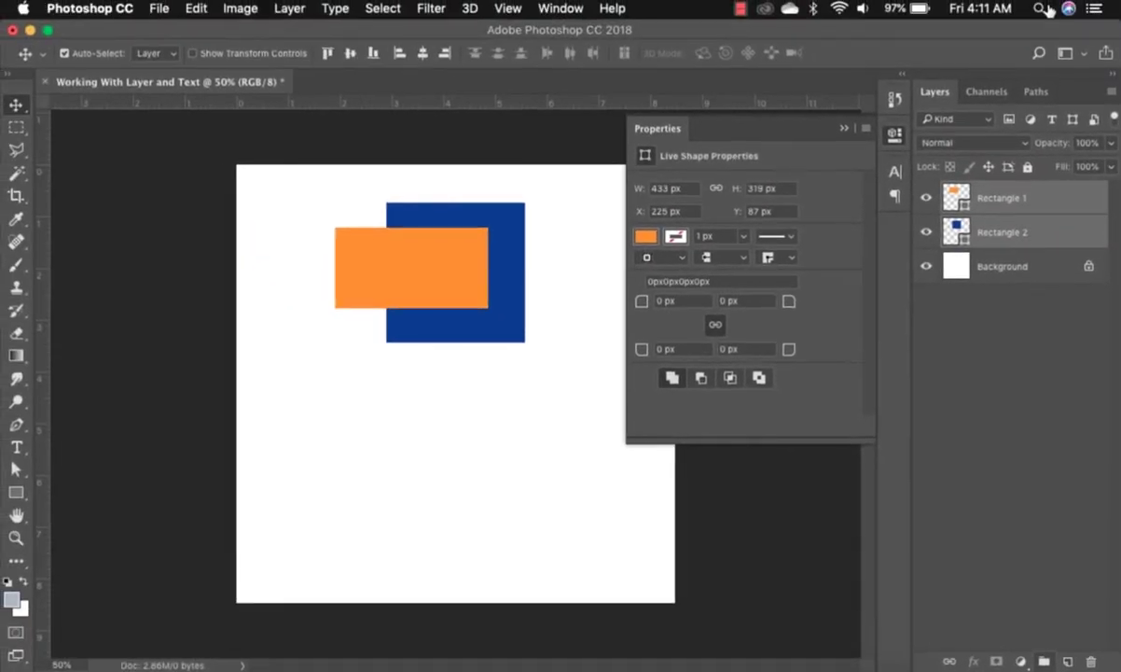
key("super+g")
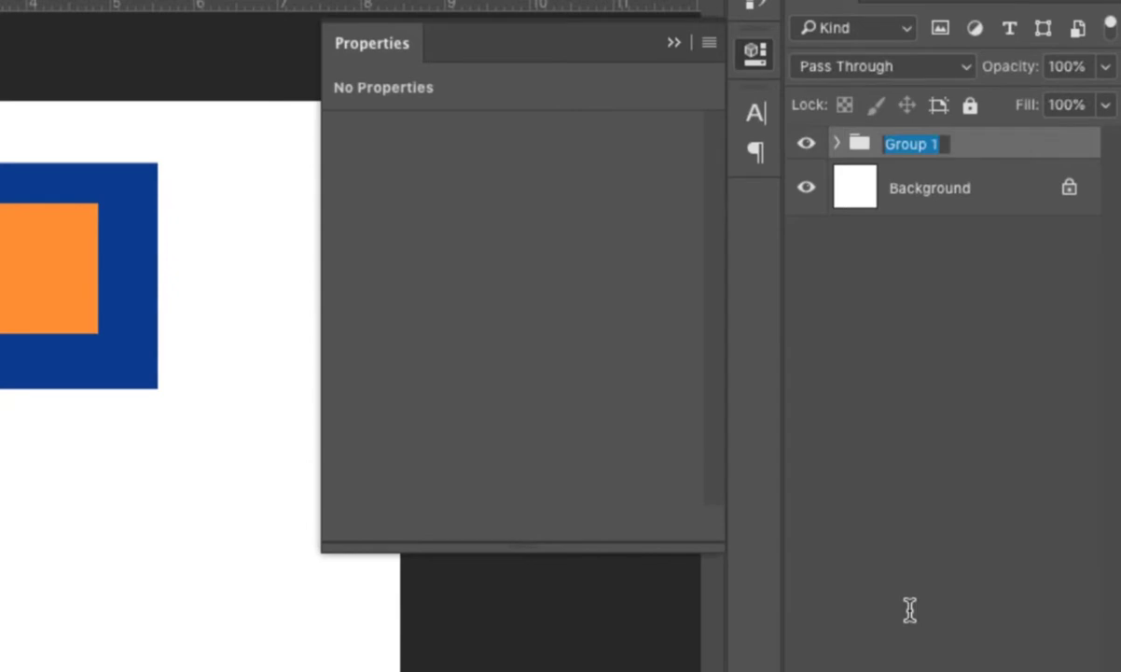
type("Layer group")
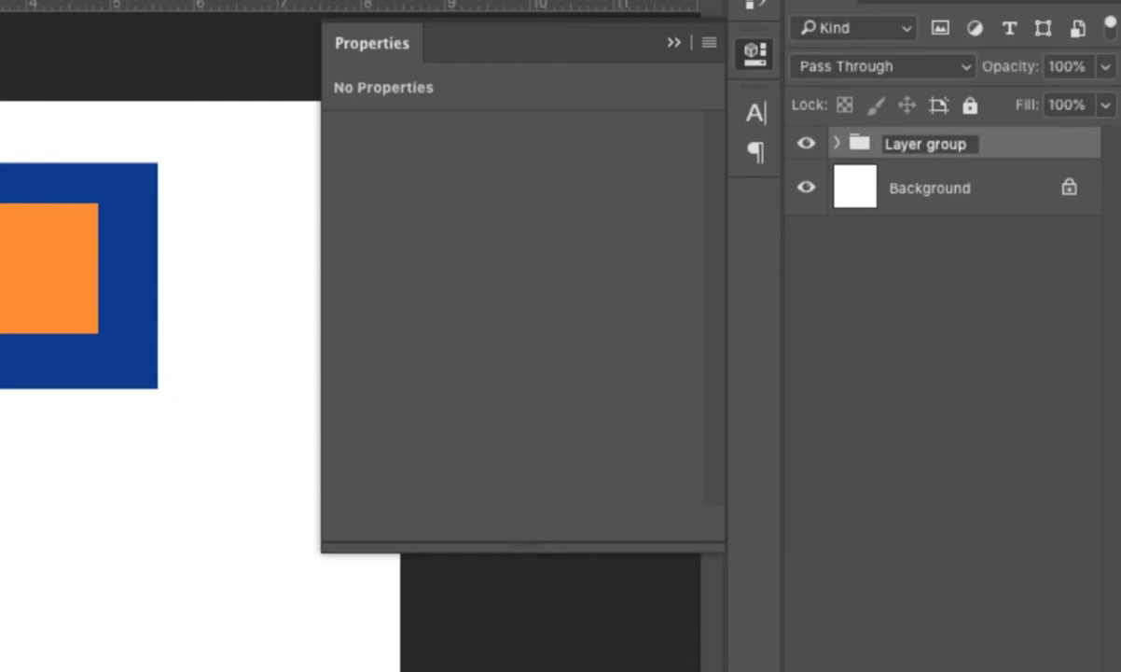
type(" 1")
key("Return")
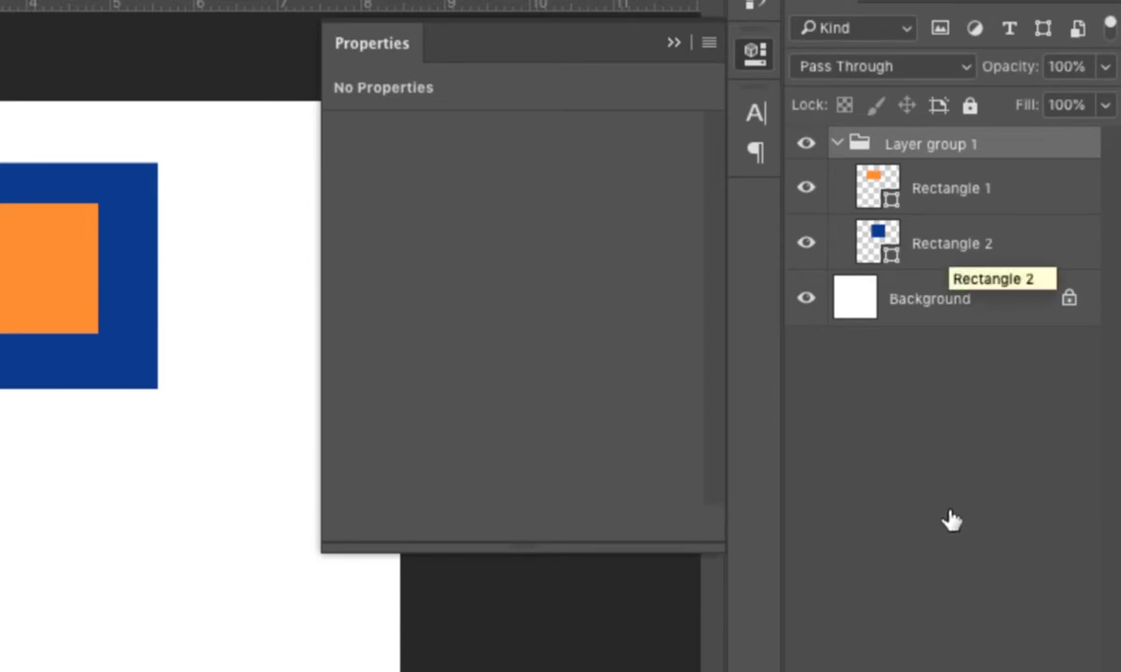
Step: Rename the Rectangle 2 layer as "Layer 1" and toggle its visibility off and back on
double_click(951, 244)
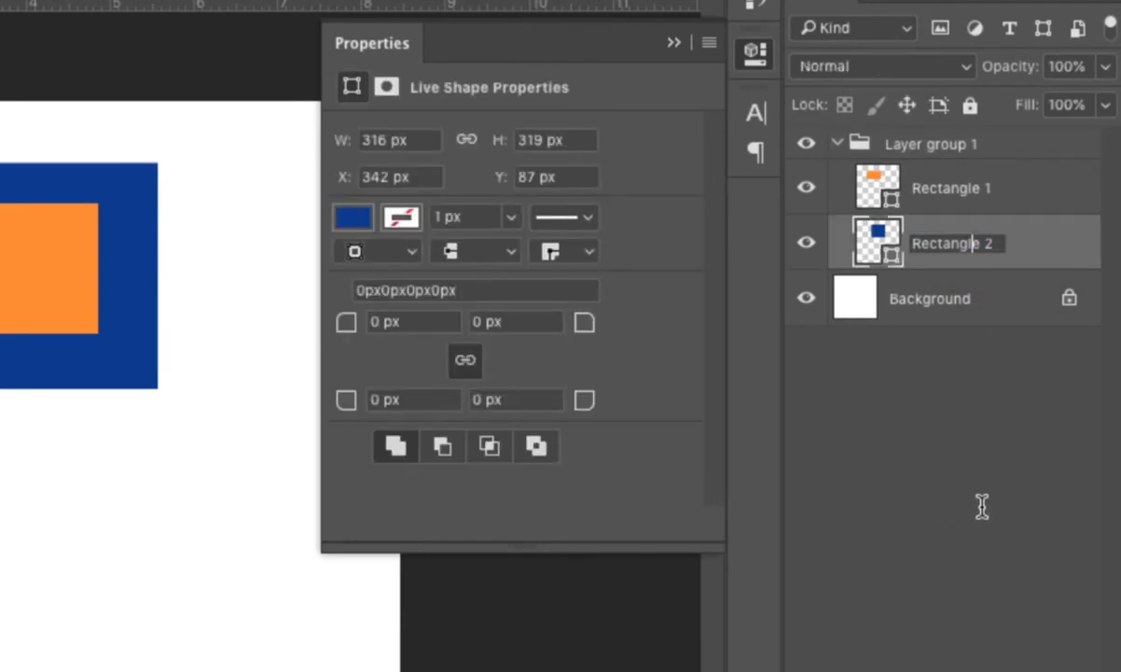
type("xxxxxxxxxx")
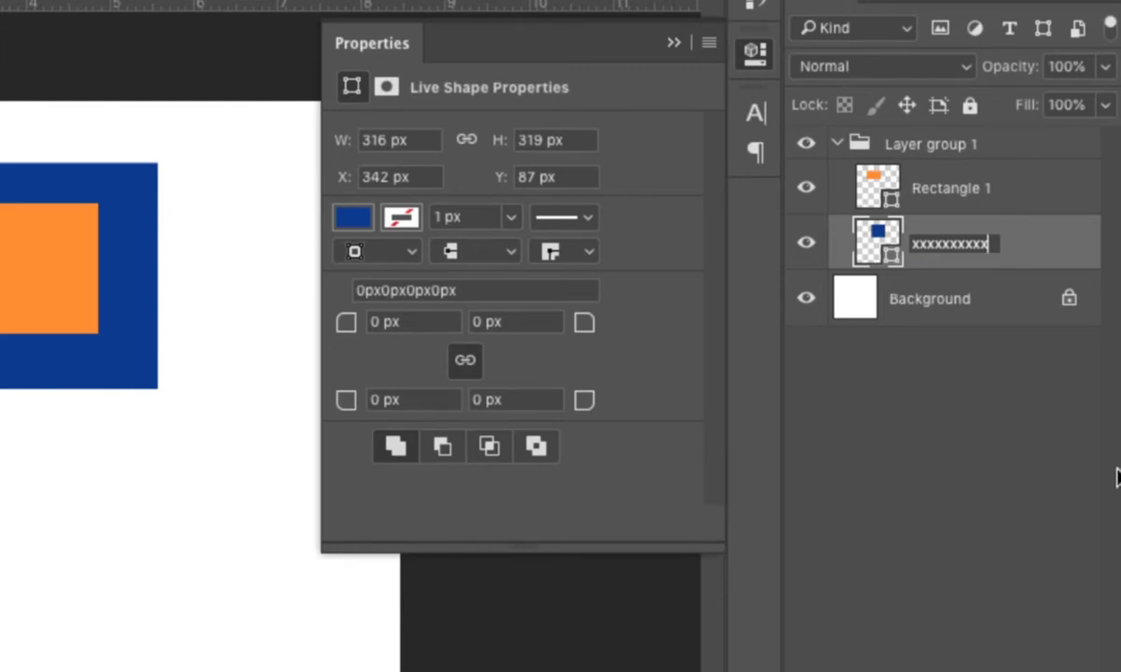
key("ctrl+a")
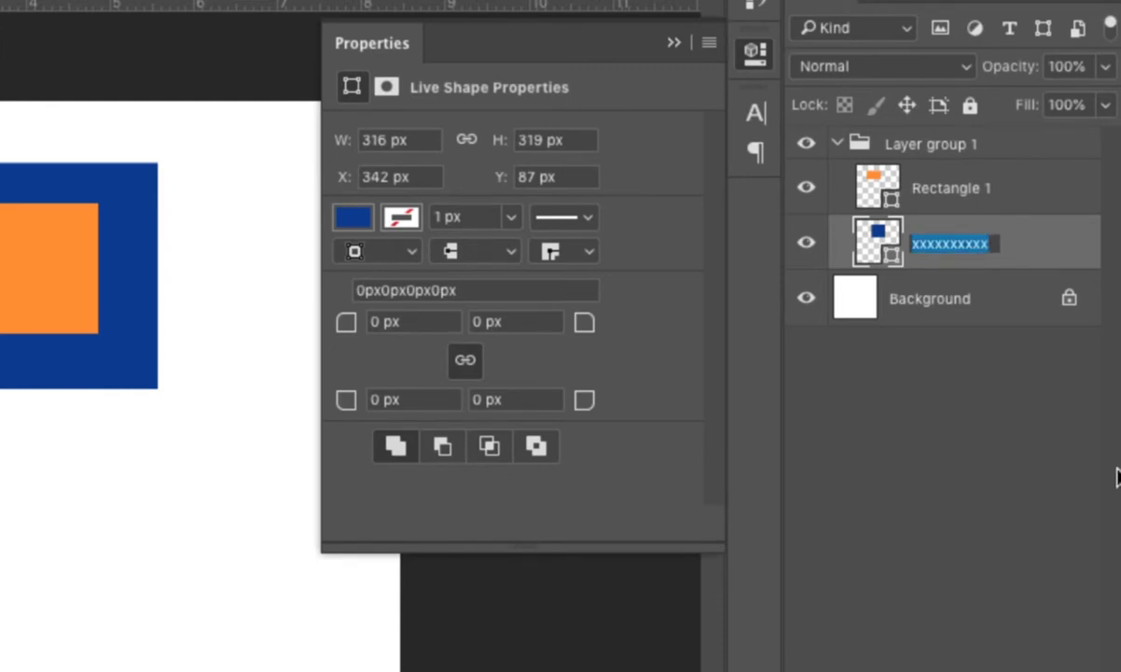
type("Layer 1")
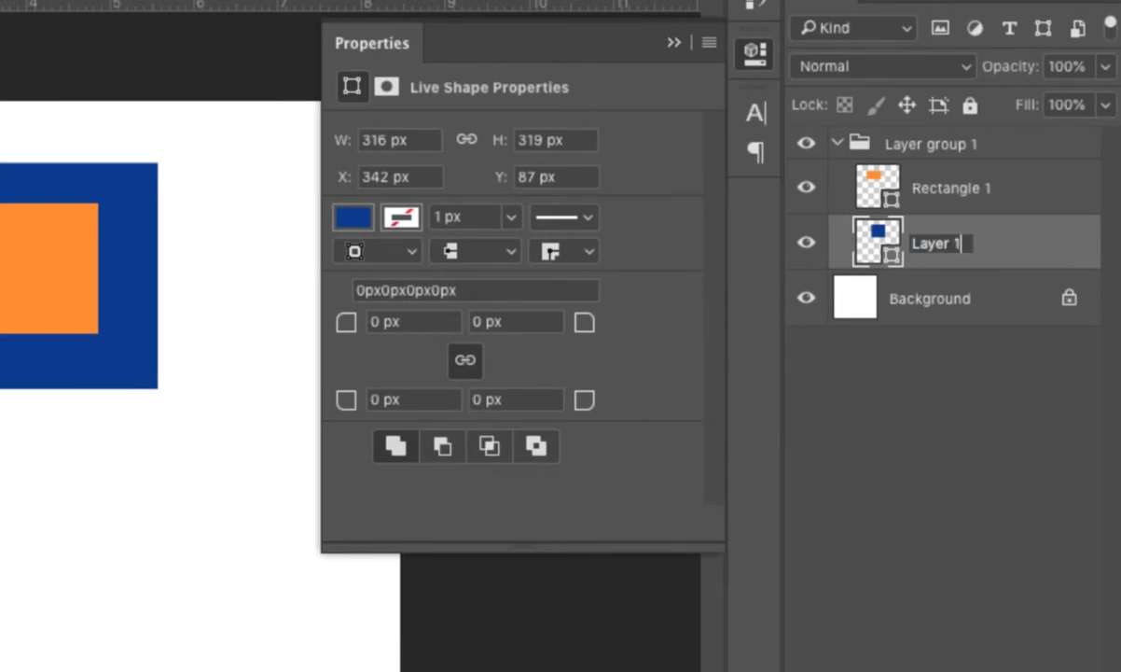
key("Return")
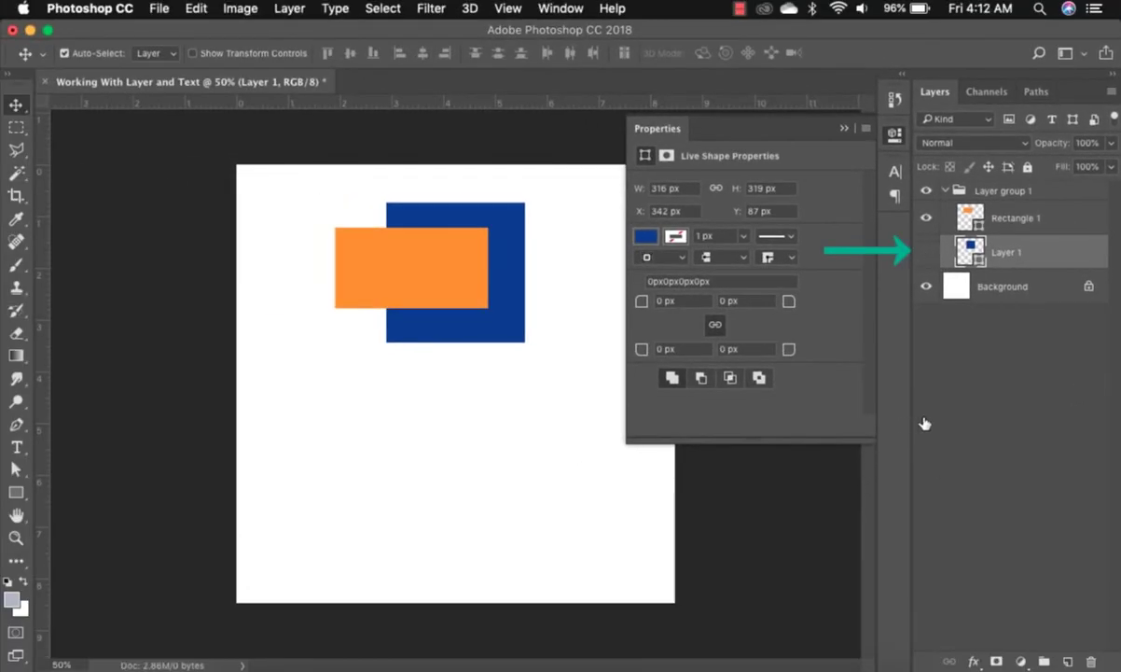
key("super+comma")
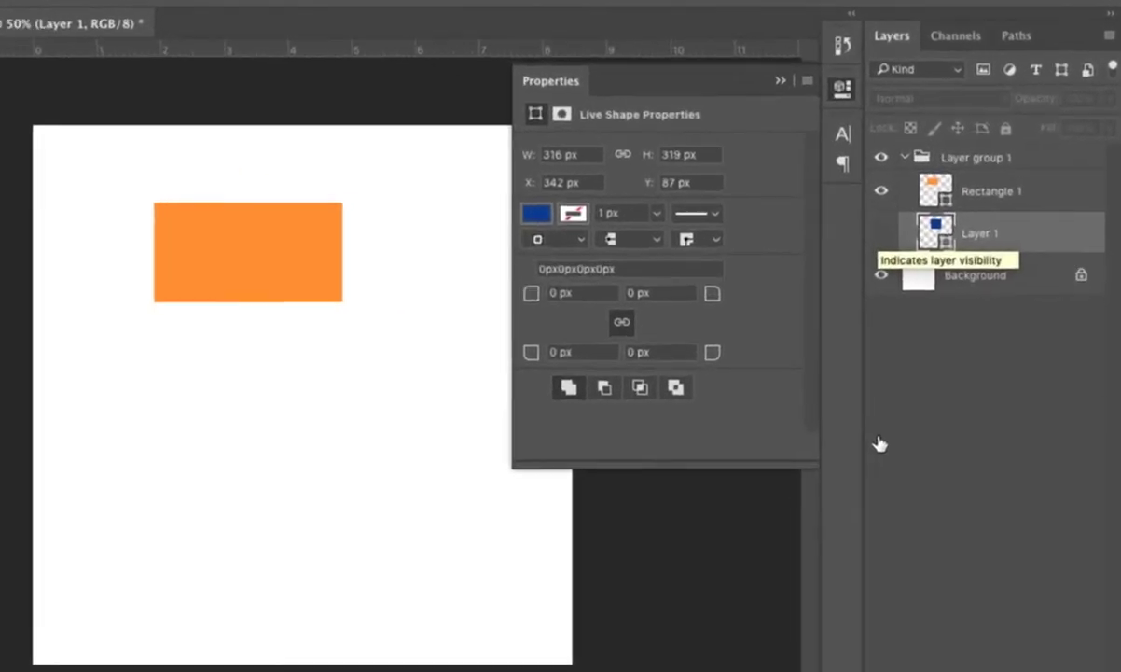
key("super+comma")
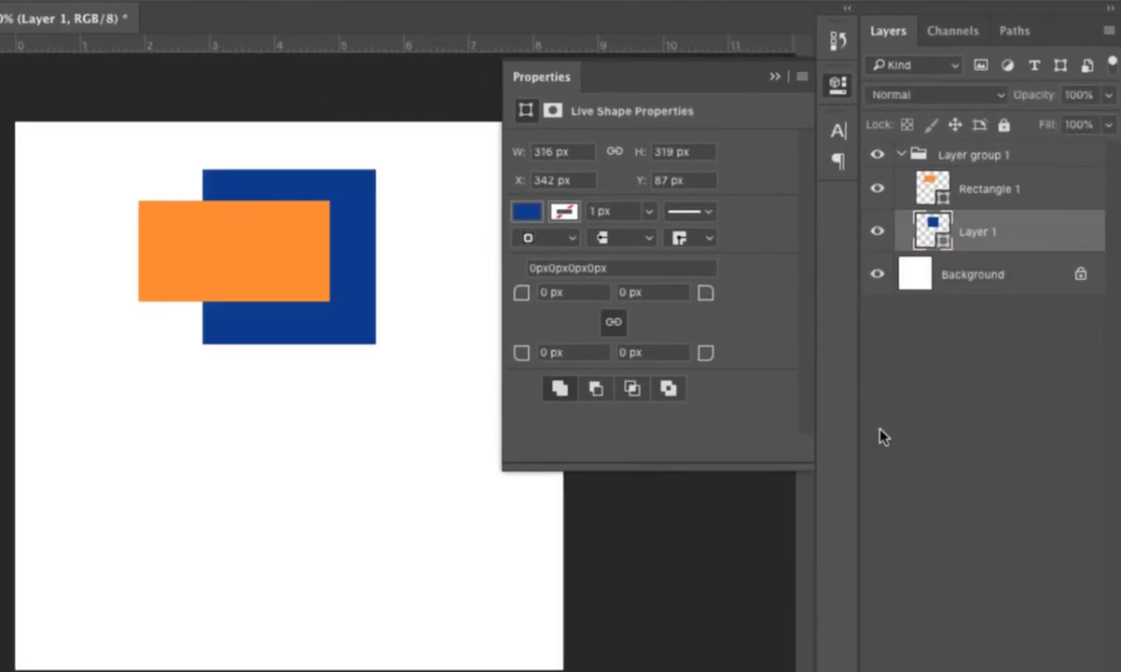
Step: Assign the red color label to Layer 1 and the orange color label to the Rectangle 1 layer
right_click(883, 436)
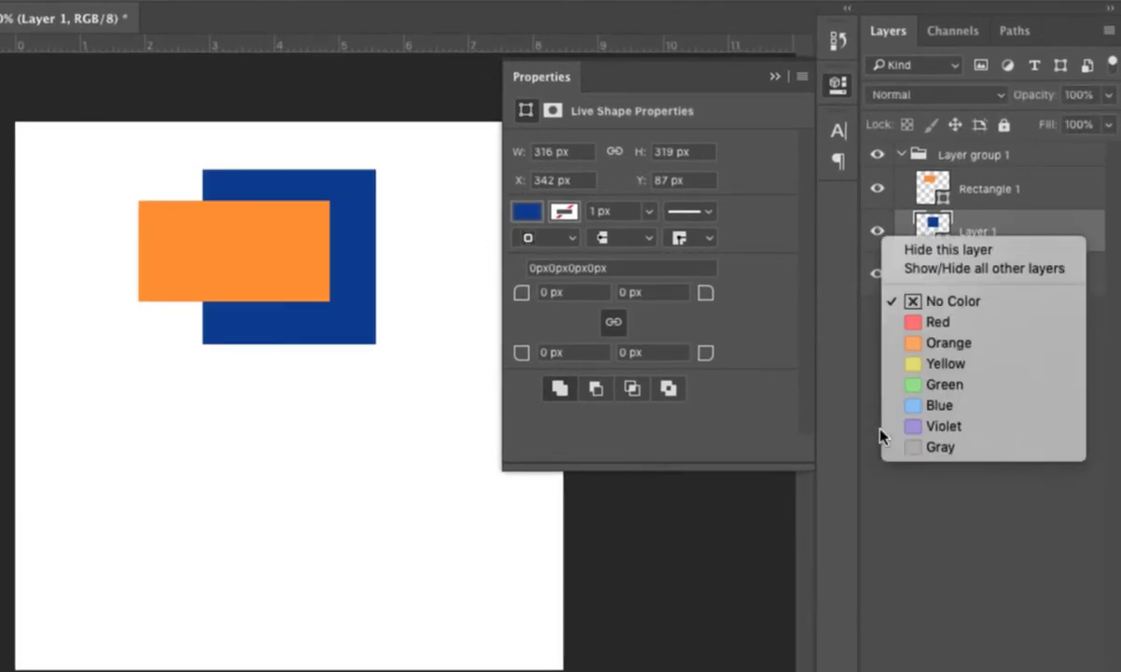
left_click(927, 345)
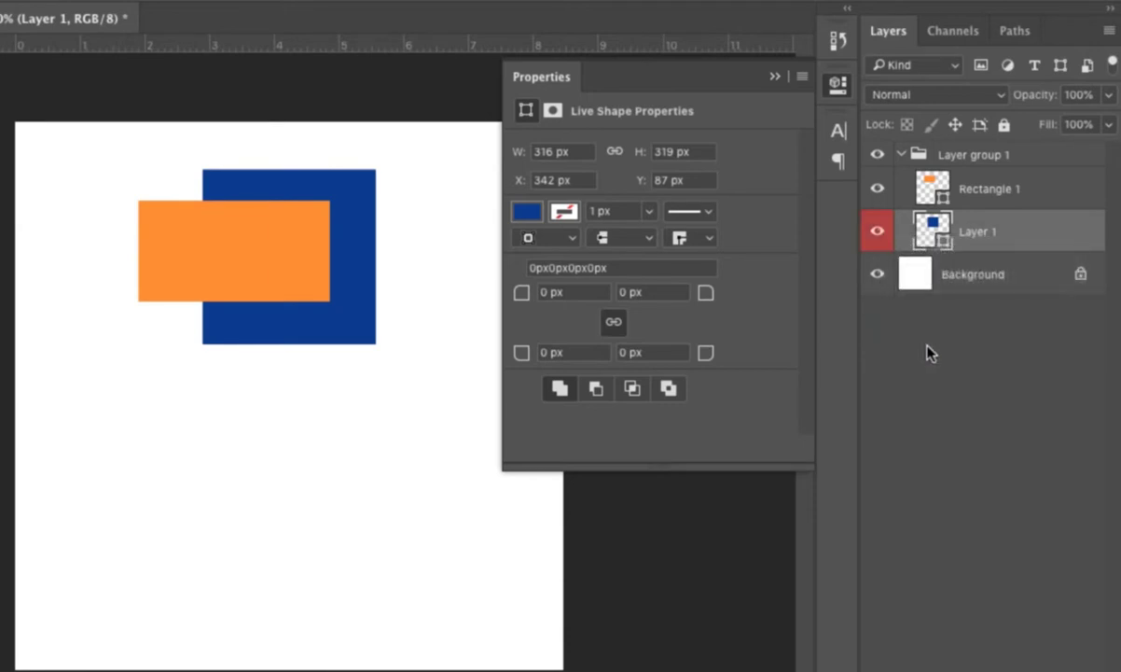
right_click(880, 476)
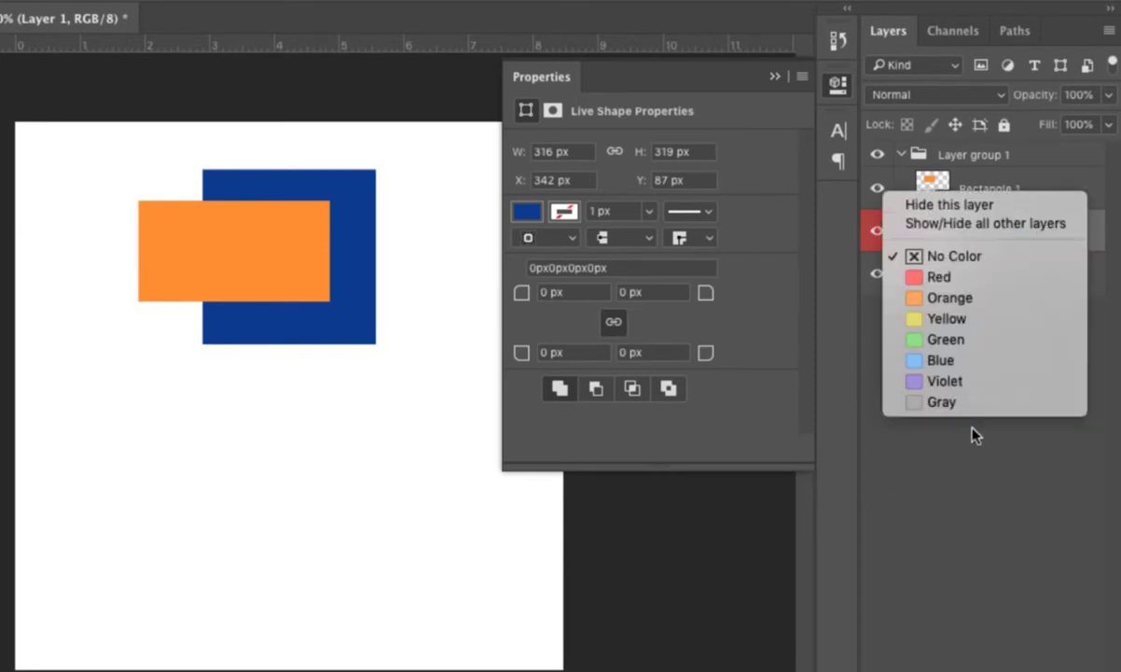
left_click(942, 297)
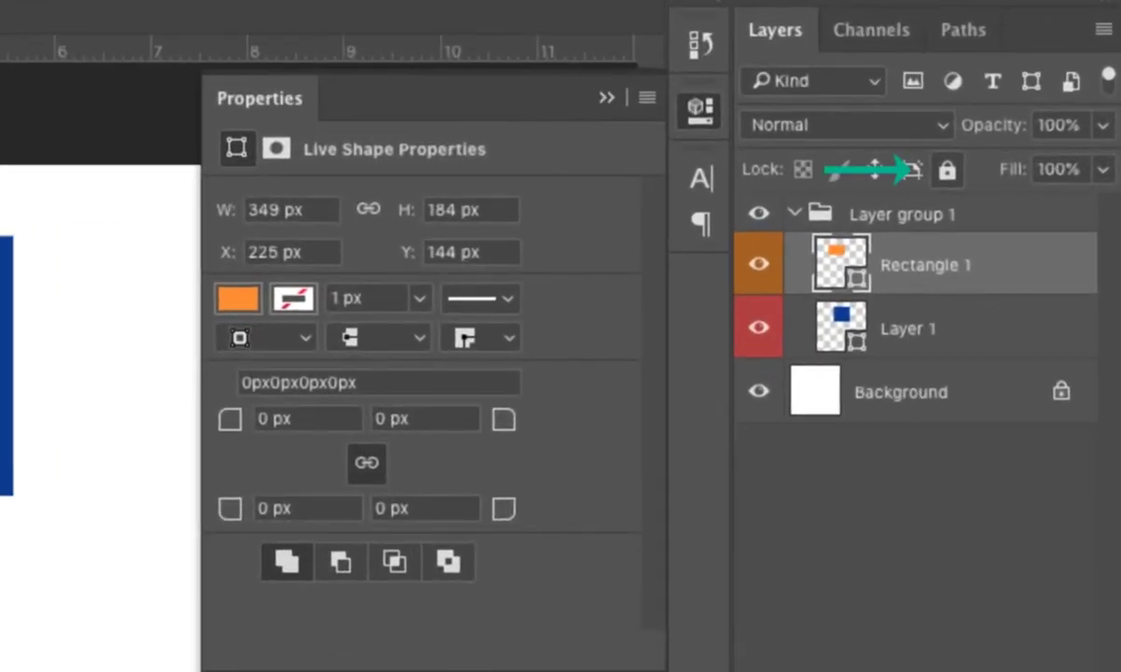
Step: Lock the Rectangle 1 layer and move the blue square to about X 277 px, Y 236 px
key("super+slash")
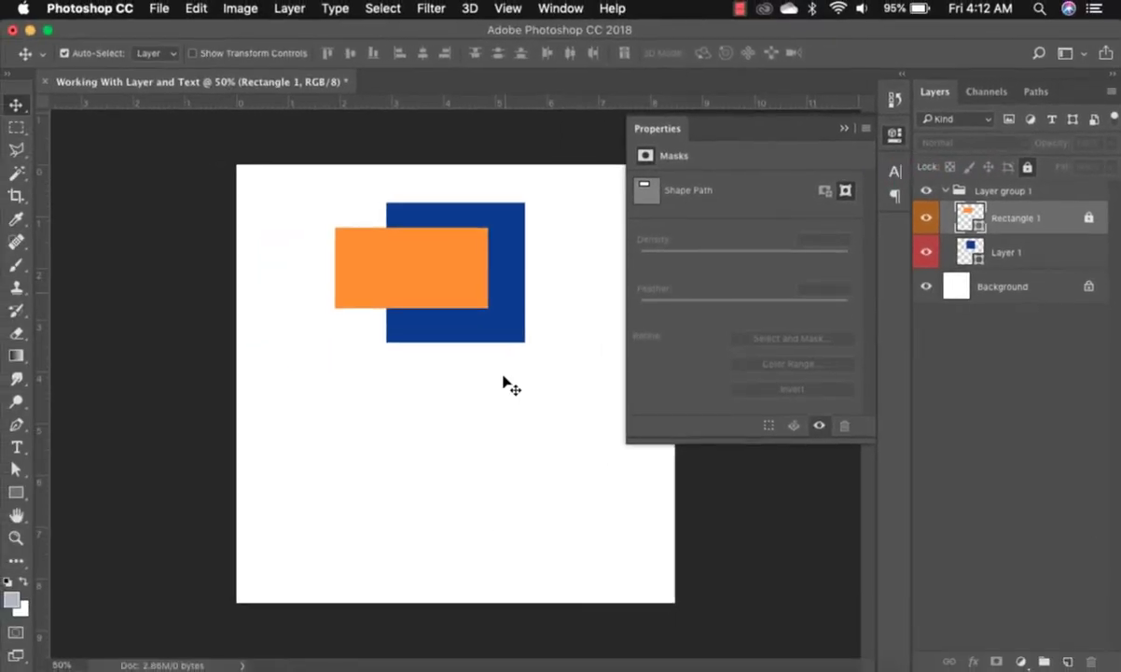
left_click_drag(455, 327, 381, 417)
left_click(393, 430)
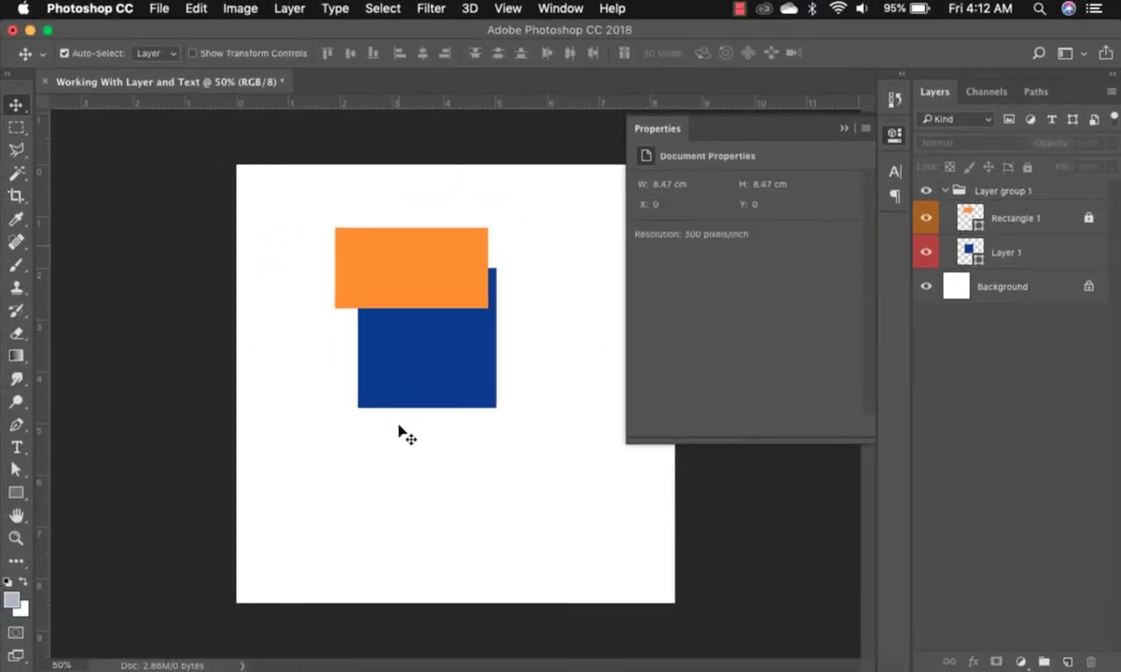
Step: Lock Layer 1 completely and try to move the blue square on the canvas
key("super+z")
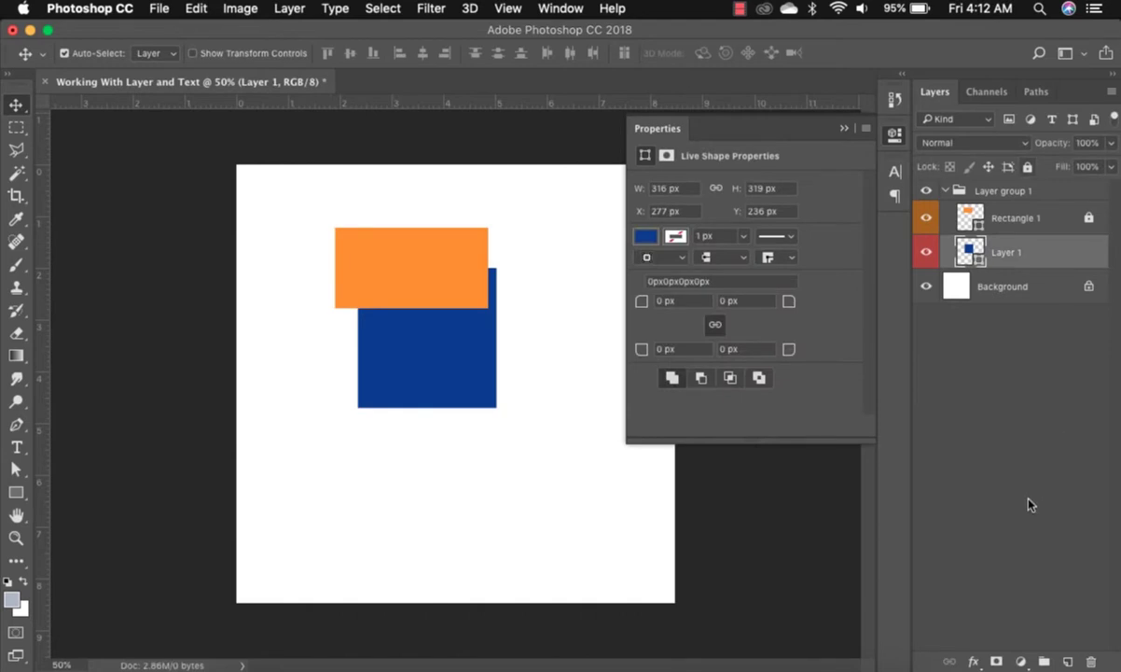
key("super+z")
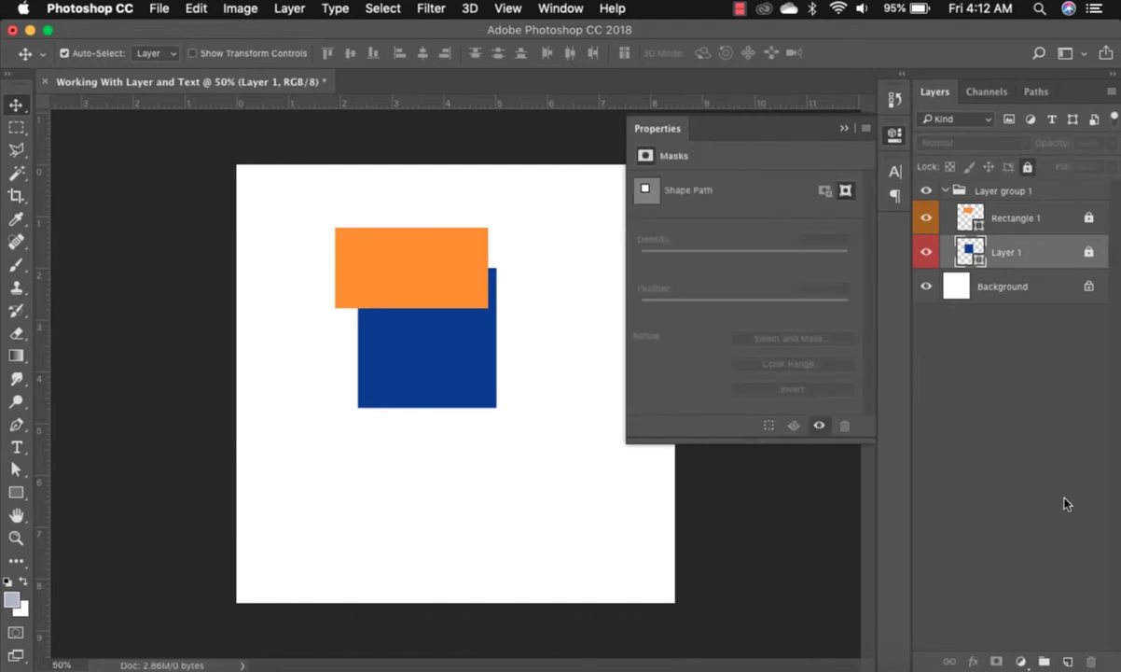
left_click_drag(411, 411, 477, 263)
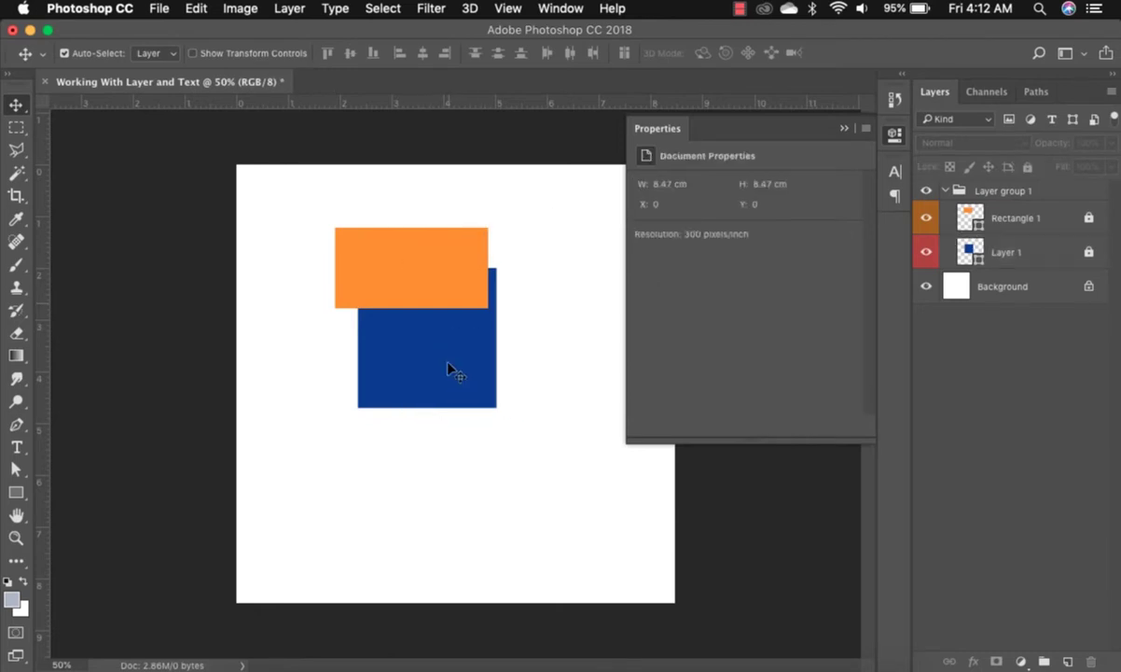
left_click_drag(495, 329, 515, 359)
Step: Unlock both shape layers and move the blue square to about X 435 px, Y 236 px and the orange rectangle to X 244 px, Y 262 px
key("super+z")
left_click_drag(460, 333, 528, 333)
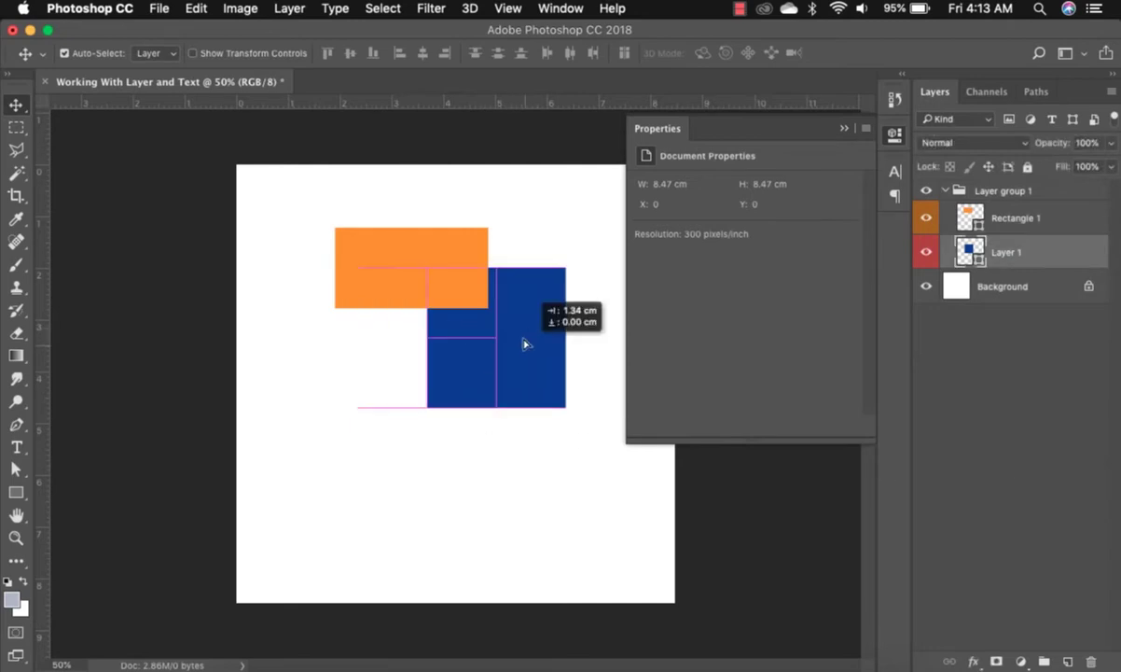
left_click_drag(478, 270, 555, 270)
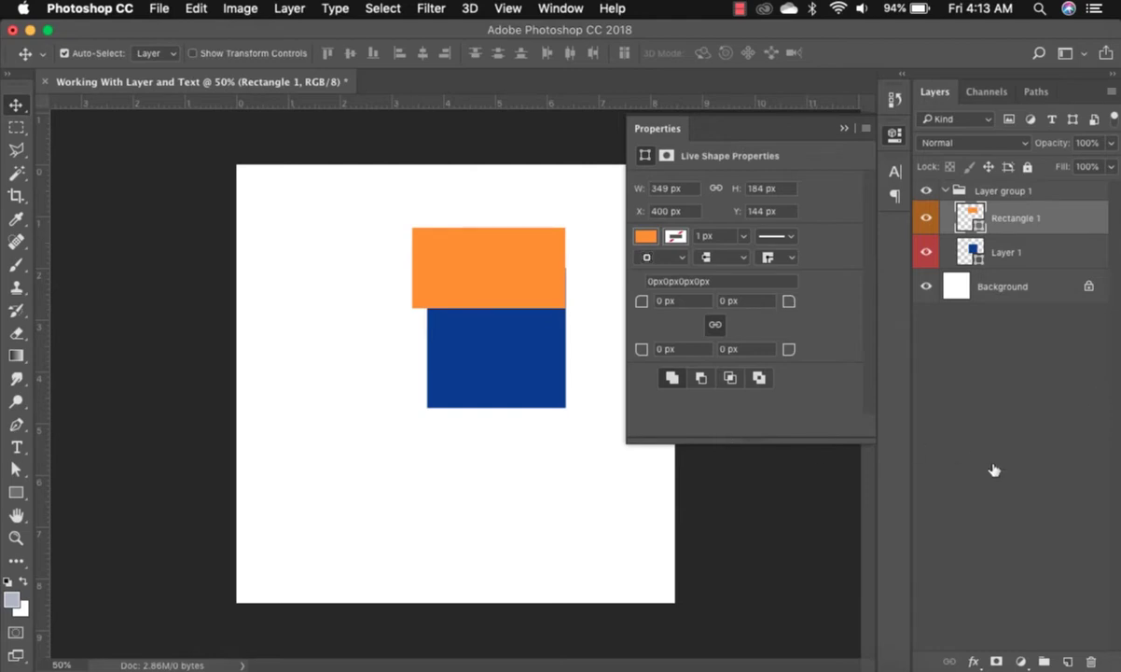
left_click_drag(470, 343, 407, 355)
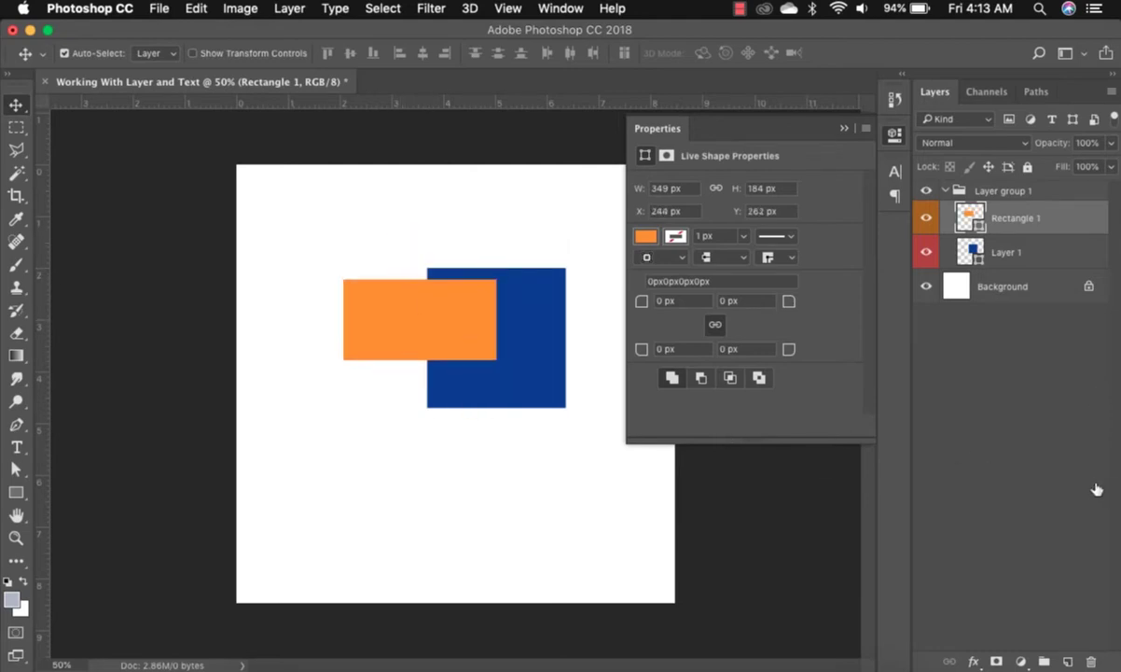
Step: Try lower opacity values such as 66% on the Rectangle 1 layer and restore its opacity to 100%
key("6")
key("5")
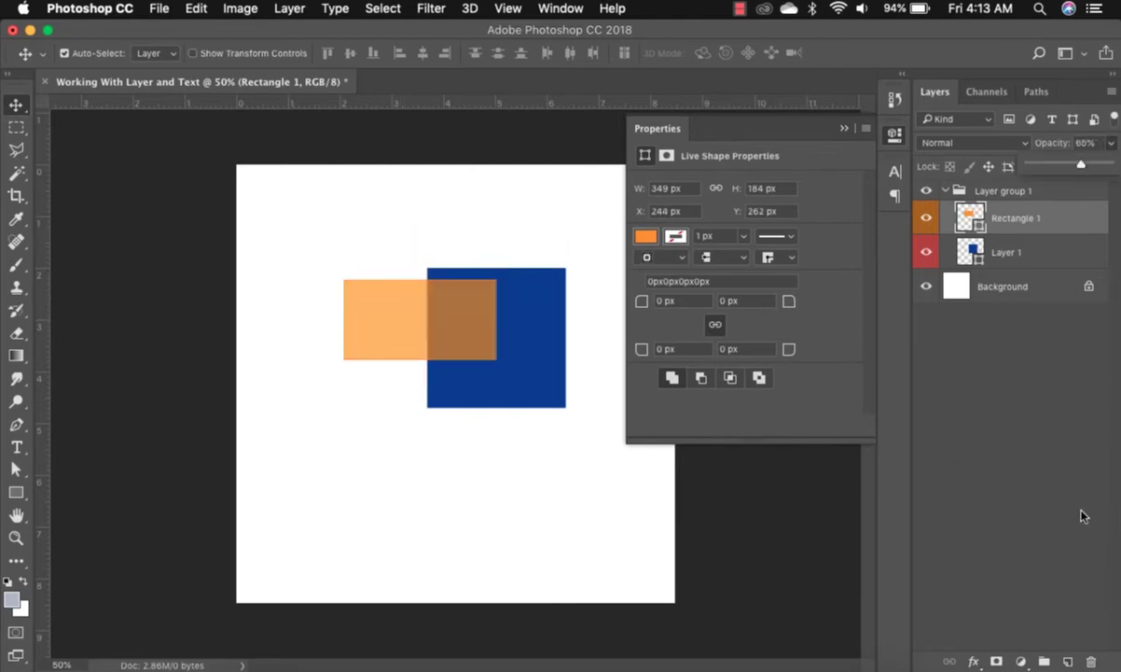
key("4")
key("7")
key("4")
key("5")
key("0")
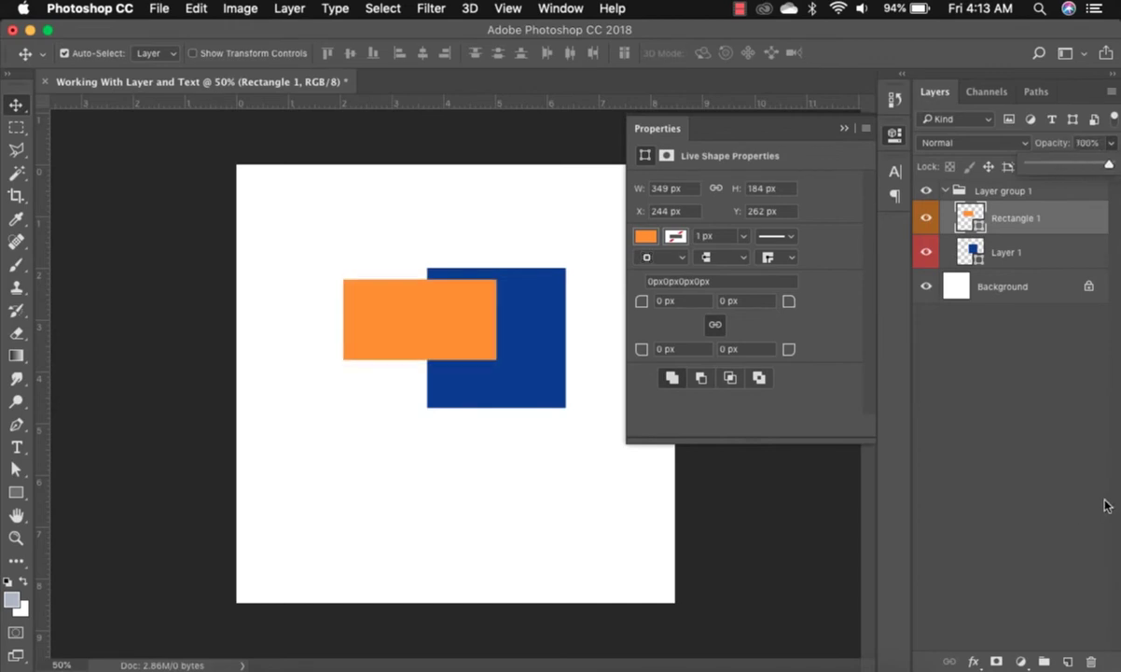
Step: Reduce the Rectangle 1 layer's fill to try values such as 61%, and restore the fill to 100%
key("alt+bracketright")
key("alt+bracketleft")
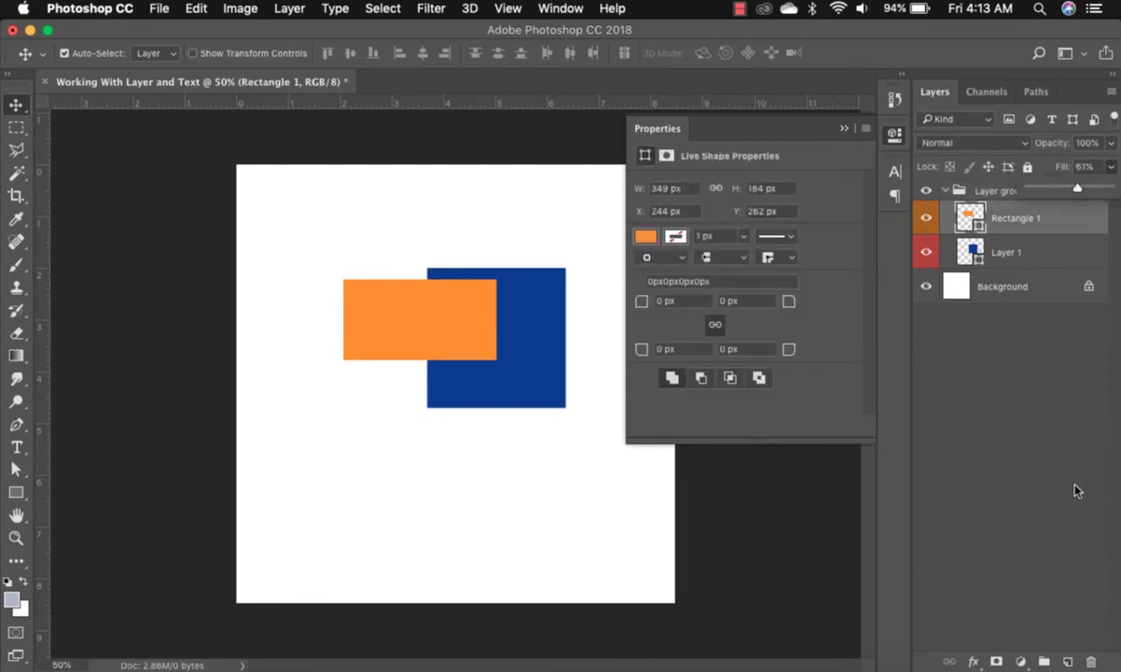
key("shift+3")
key("shift+9")
left_click_drag(1061, 490, 1120, 488)
Step: Open the blending options in the Layer Style settings of the Rectangle 1 layer and close them
key("alt+bracketleft")
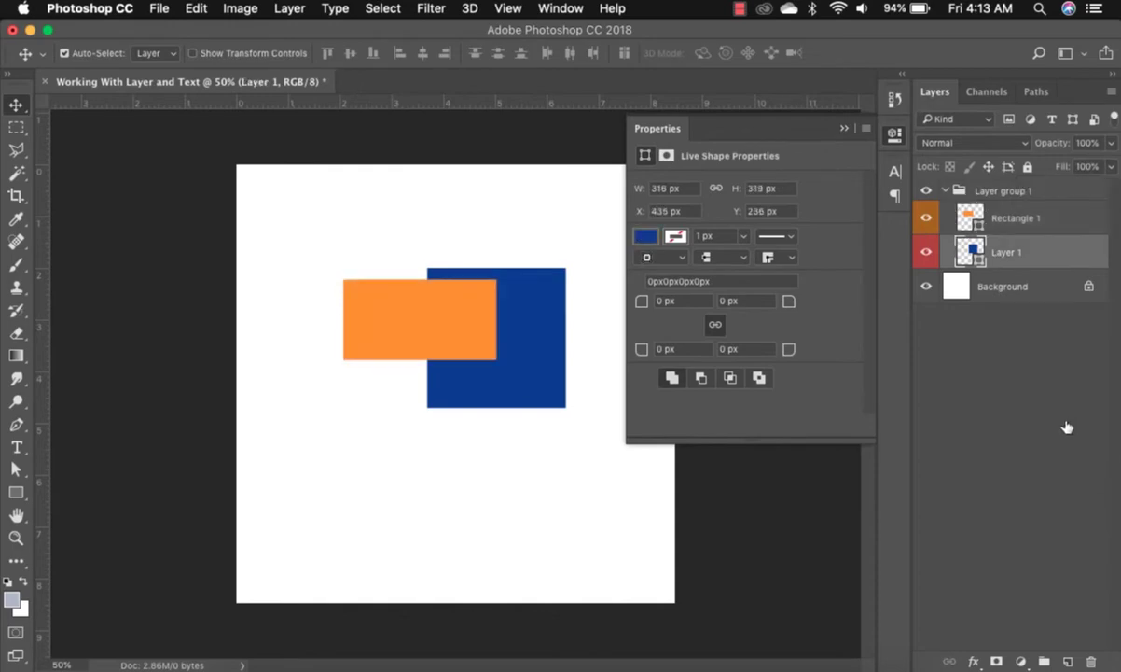
key("alt+bracketright")
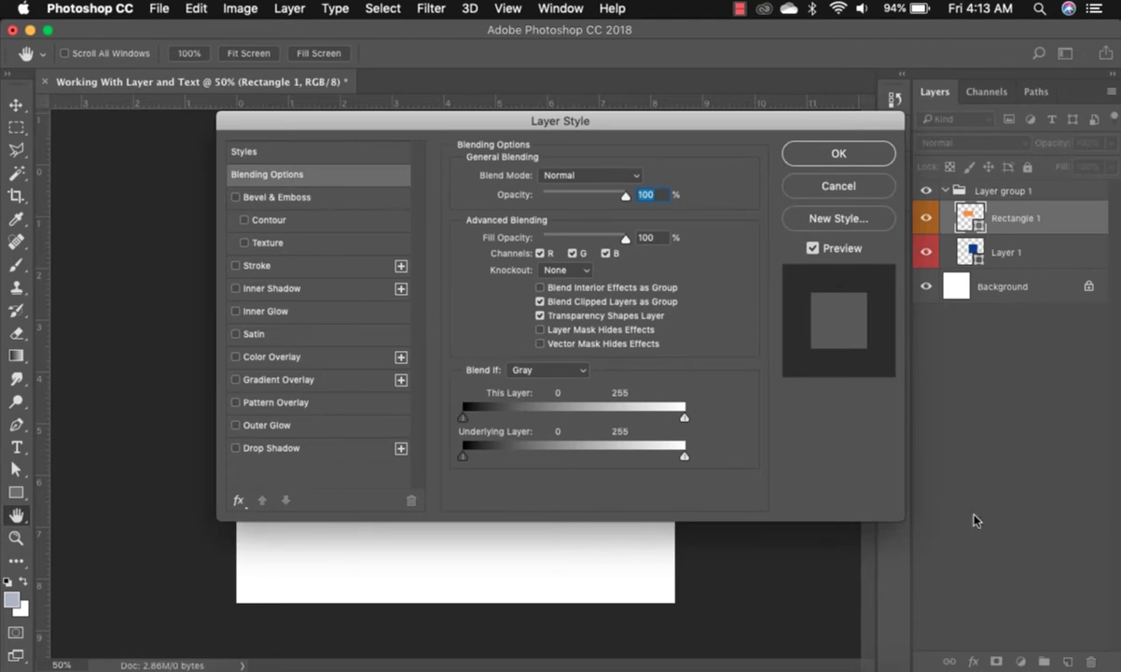
key("Return")
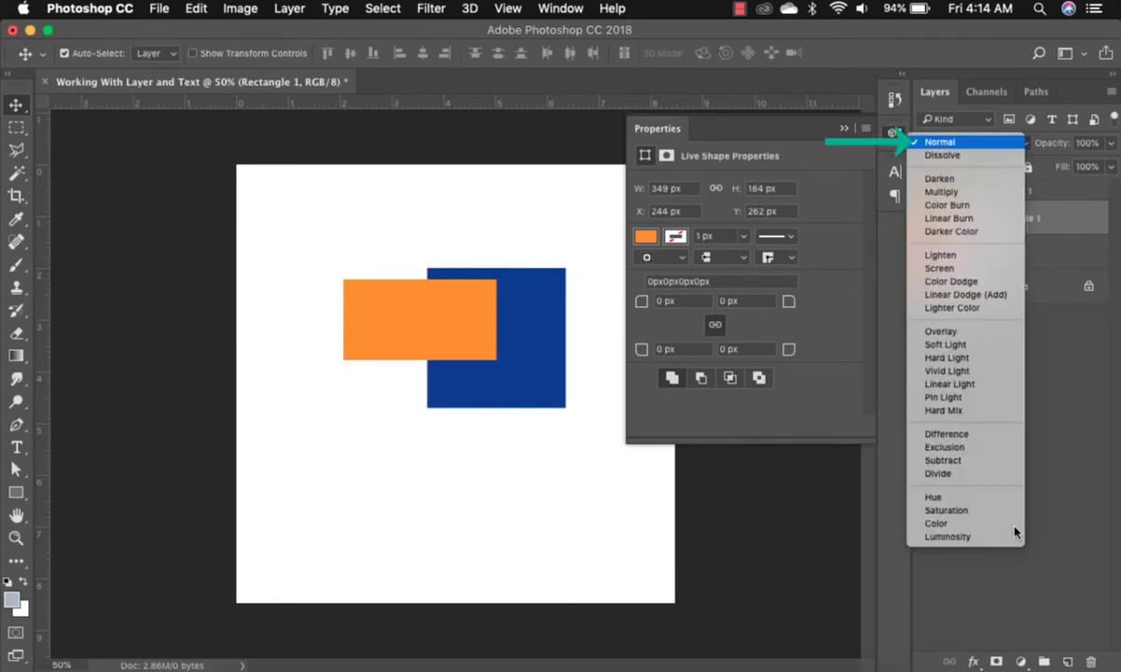
Step: Set the Rectangle 1 layer's blend mode to Multiply and move the orange rectangle to about X 529 px, Y 144 px
key("Down")
key("Down")
key("Down")
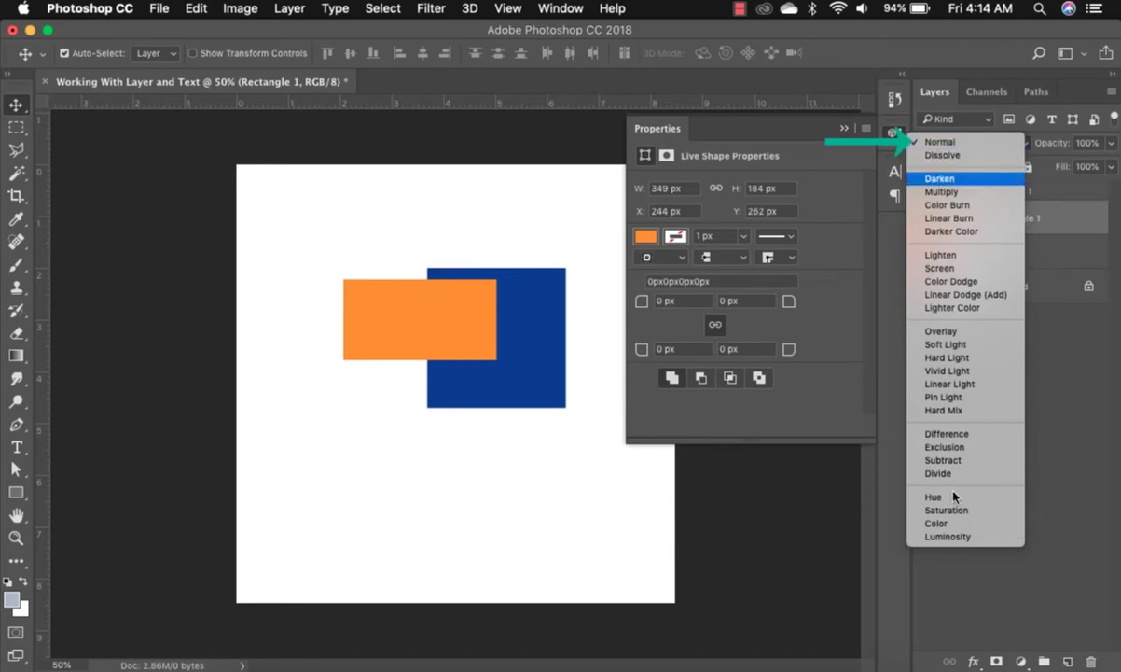
key("Return")
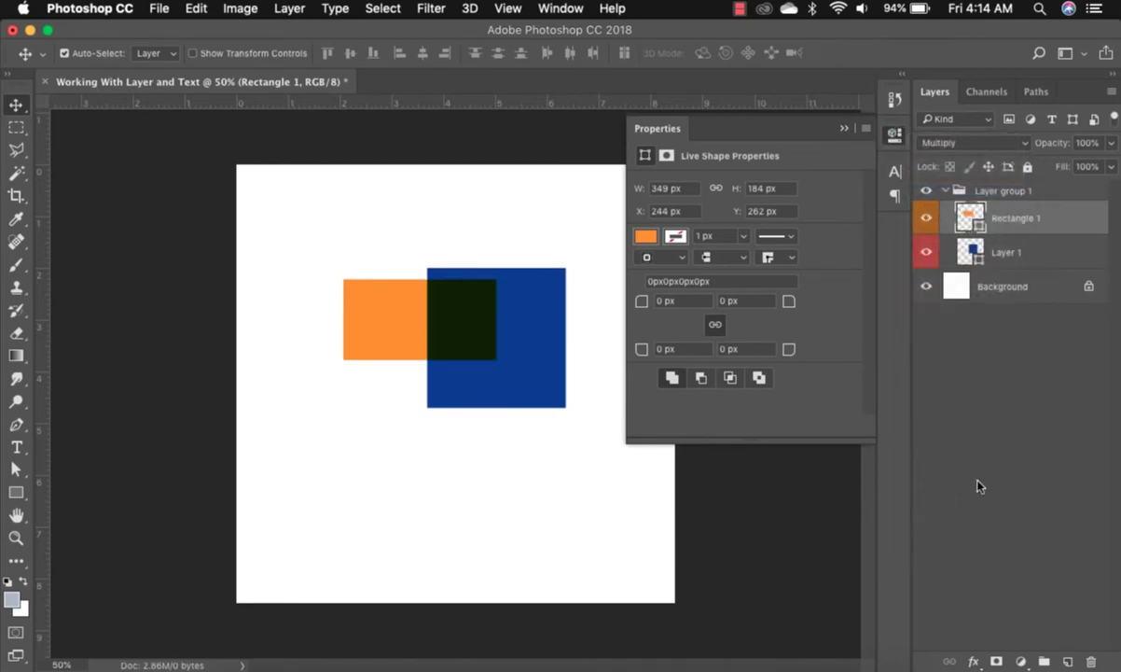
left_click_drag(413, 341, 538, 290)
Step: Change the Rectangle 1 layer's blend mode to Overlay and move the rectangle to about X 500 px, Y 236 px
key("space")
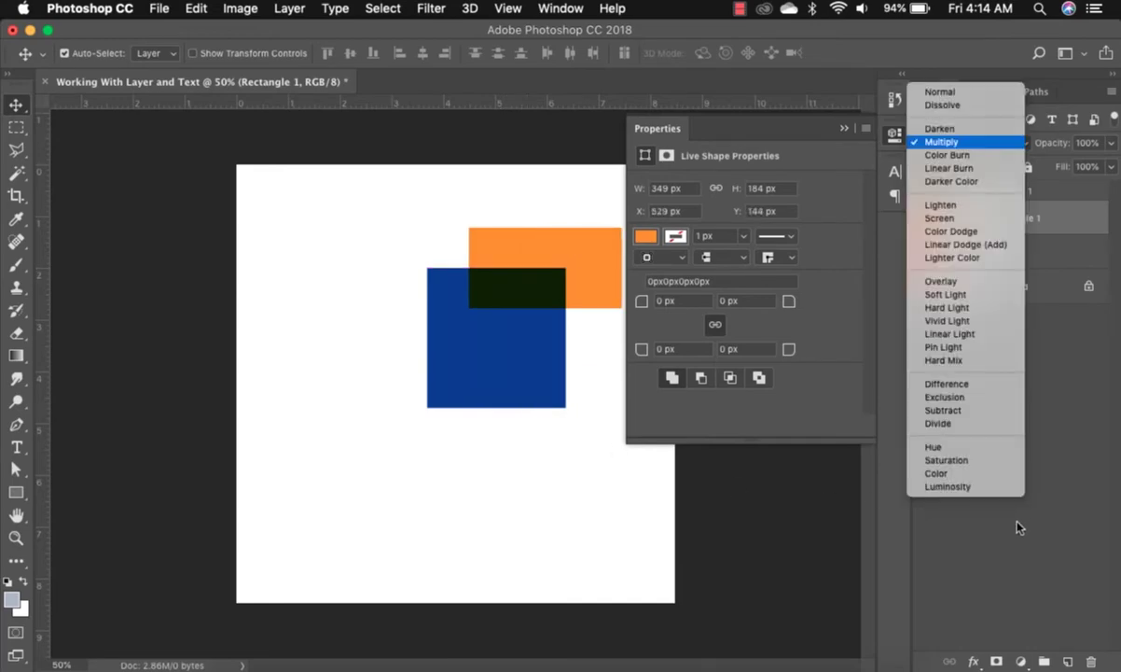
key("Escape")
key("shift+alt+o")
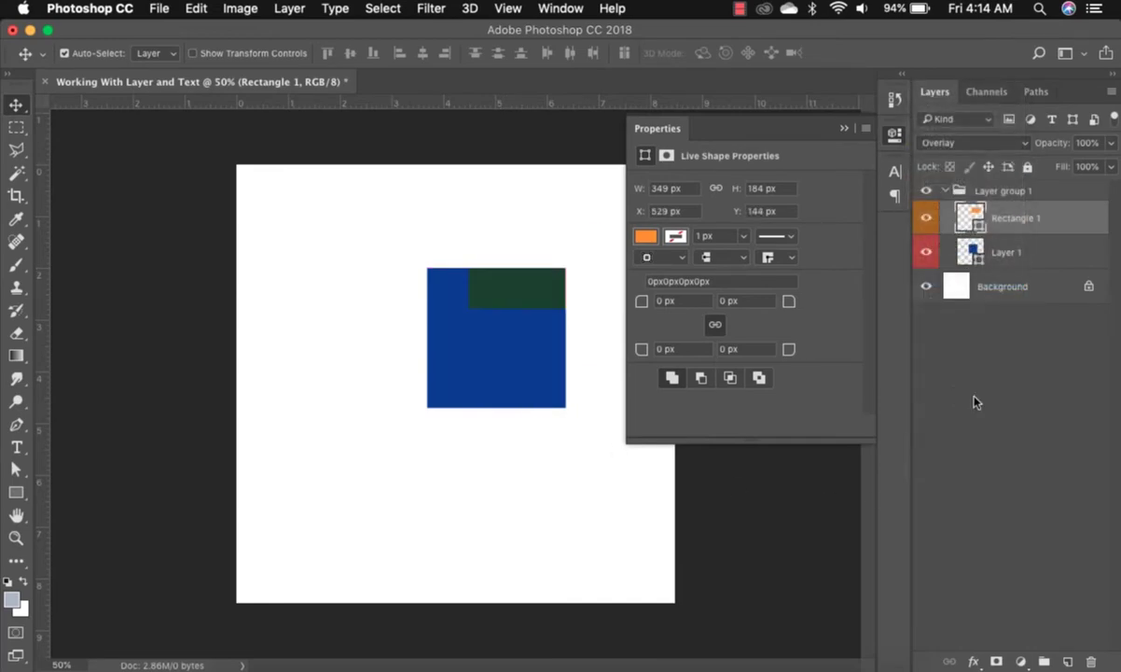
left_click_drag(524, 304, 511, 345)
Step: Set the Rectangle 1 layer's blend mode back to Normal and move the orange rectangle to about X 151 px, Y 304 px
key("space")
key("Up")
key("Up")
key("Up")
key("Up")
key("Up")
key("Up")
key("Up")
key("Up")
key("Up")
key("Up")
key("Up")
key("Up")
key("Return")
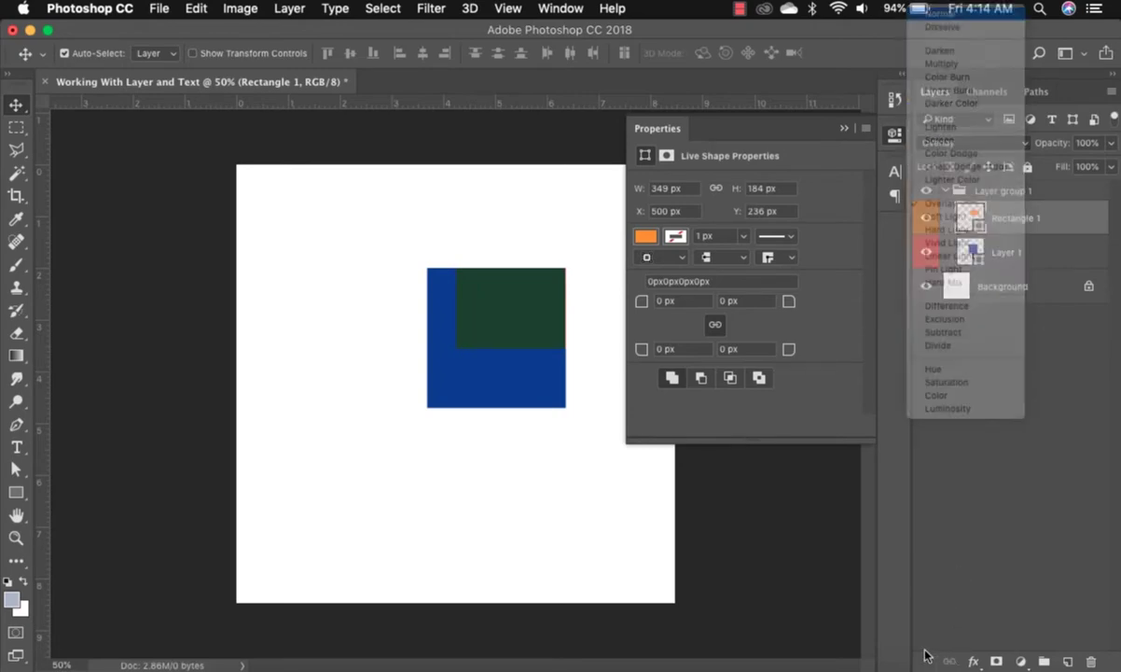
left_click_drag(562, 326, 420, 343)
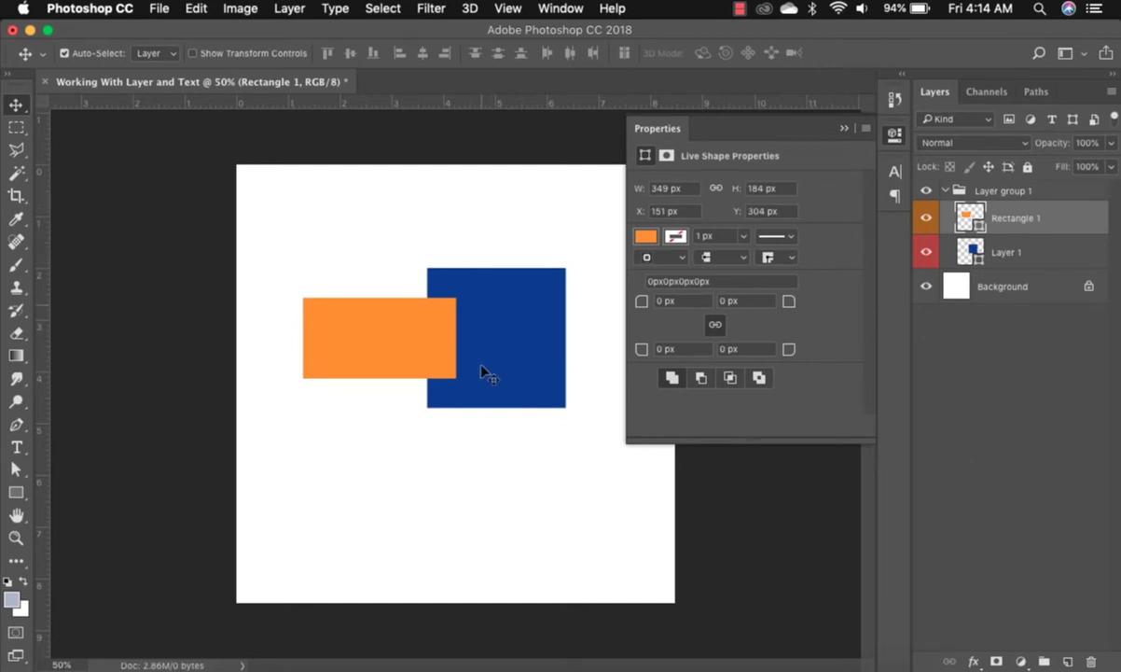
Step: Draw a vertical rectangle about 89 by 342 px at X 315 px, Y 532 px and set its fill color to red ff0000
key("u")
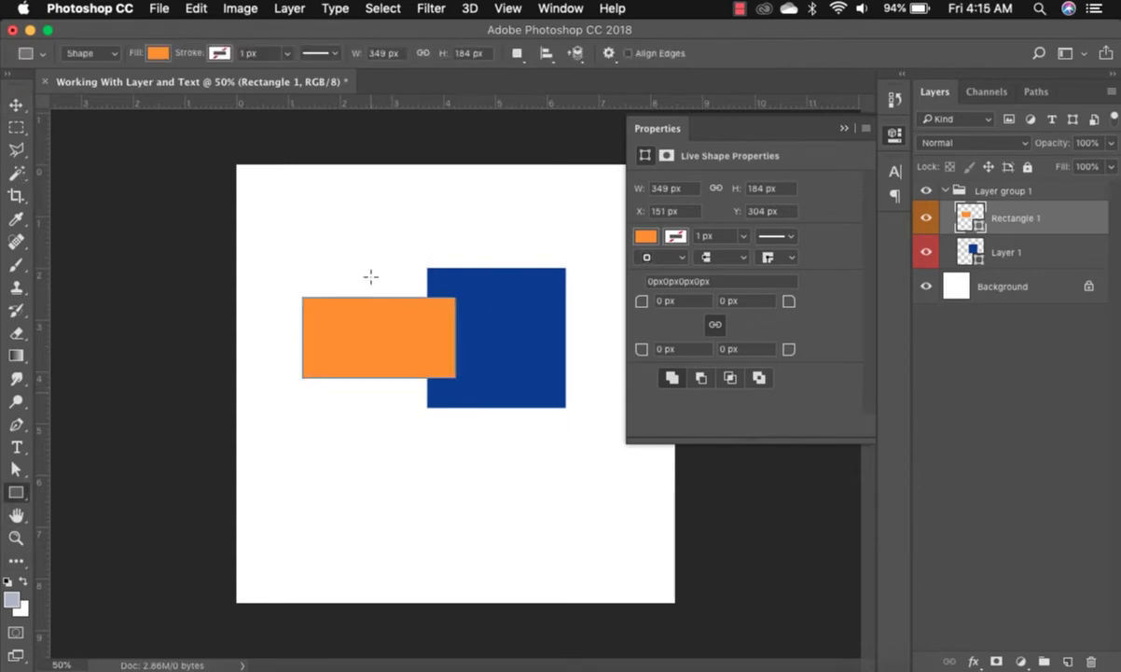
mouse_move(374, 397)
left_mouse_down()
mouse_move(429, 538)
mouse_move(412, 548)
left_mouse_up()
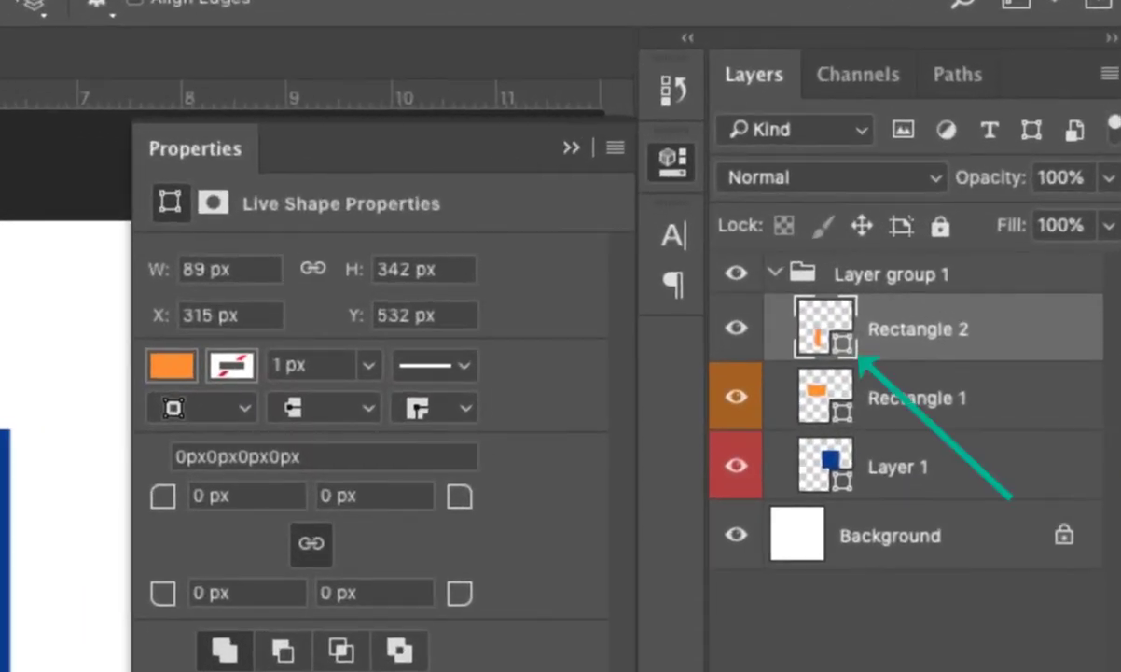
double_click(824, 326)
type("ff0000")
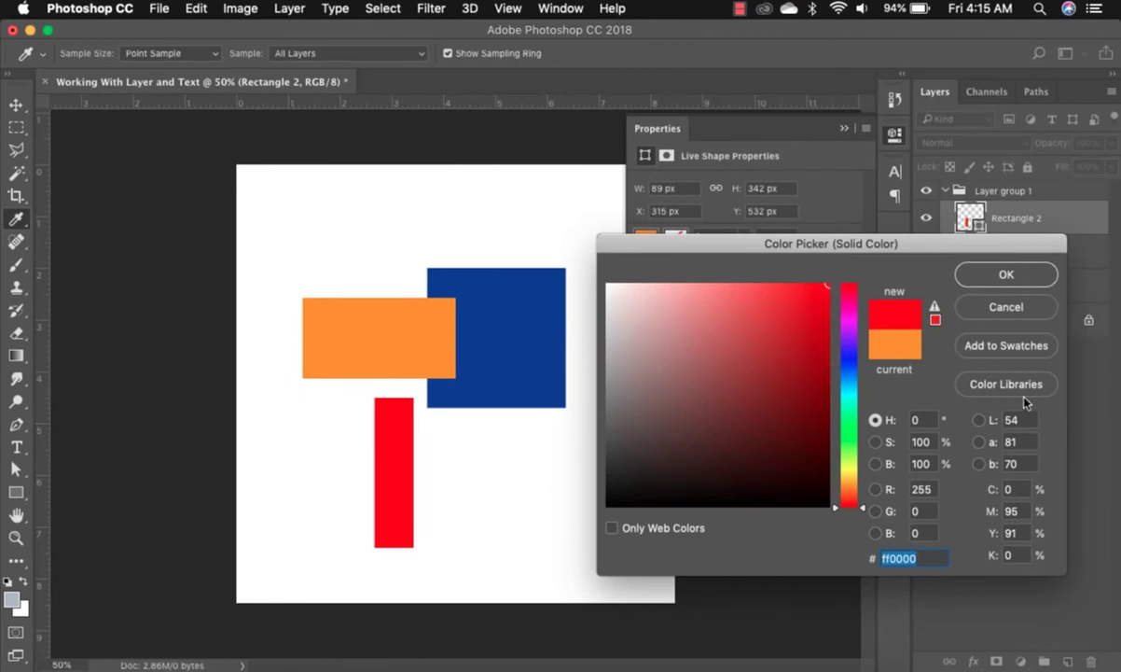
key("Return")
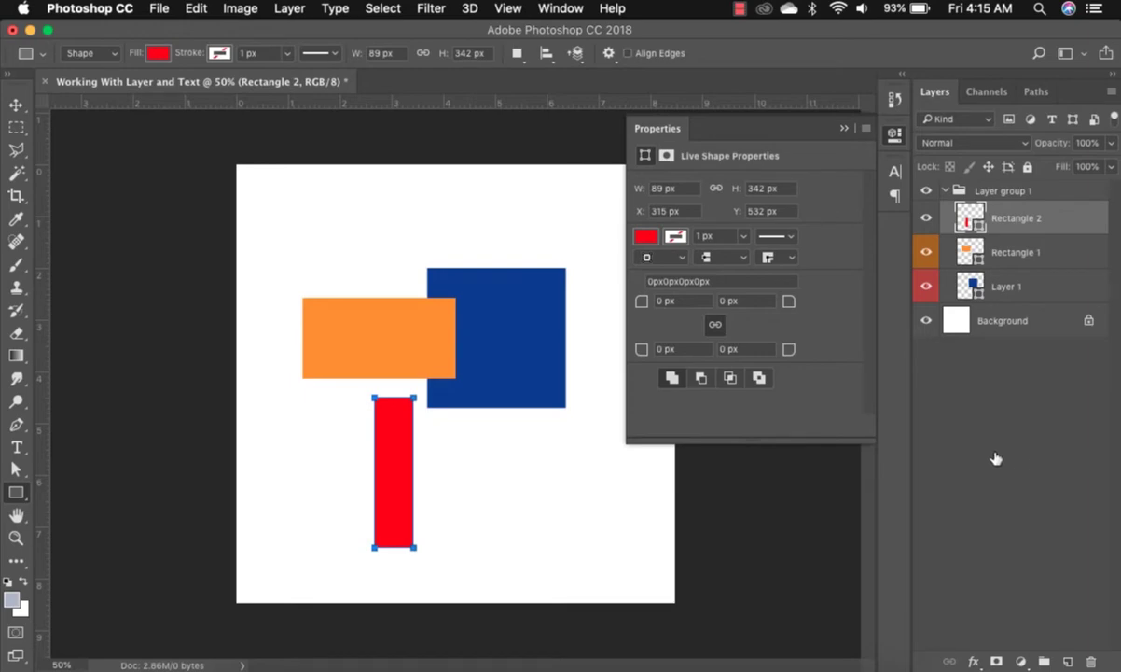
Step: Rasterize the Rectangle 2 layer containing the red vertical rectangle
right_click(1075, 460)
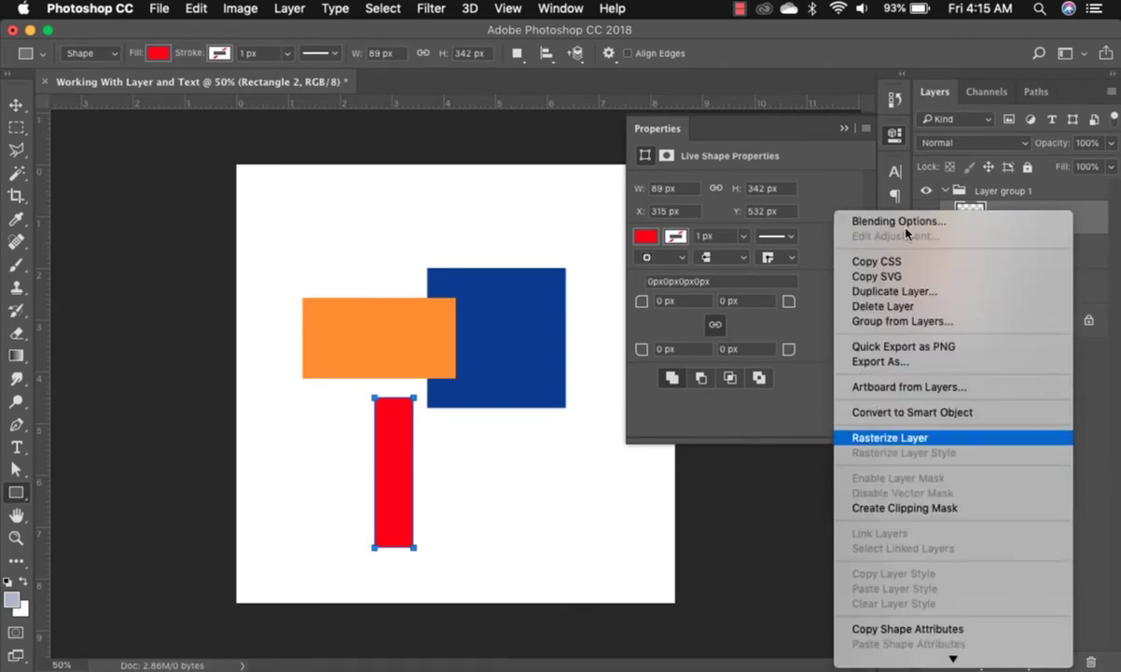
key("Return")
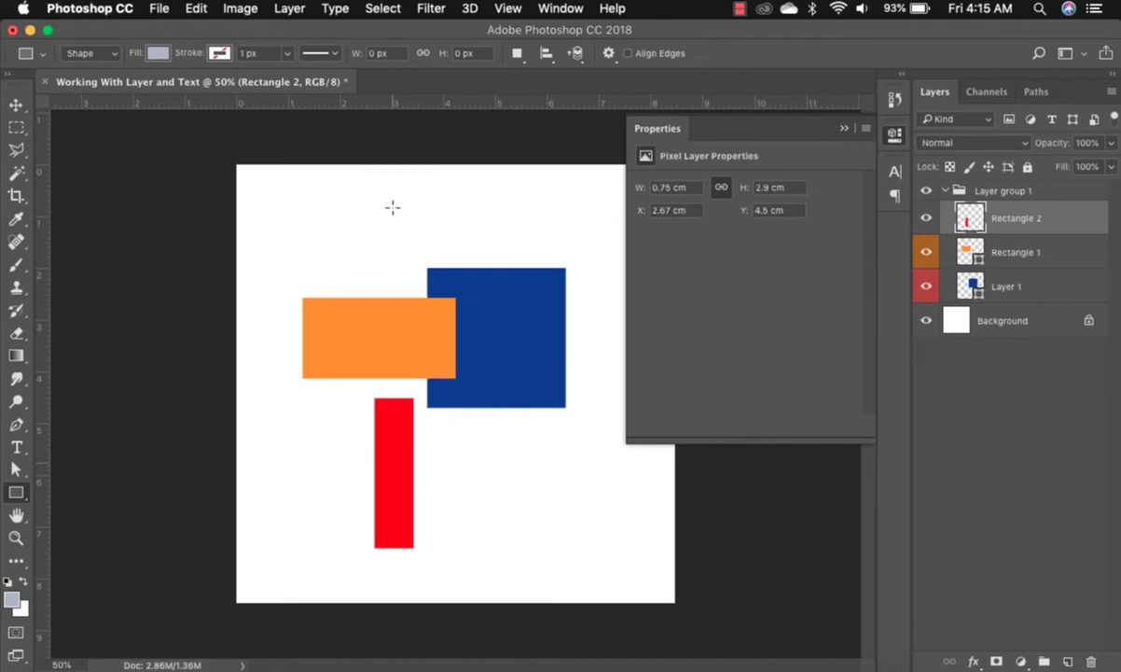
key("v")
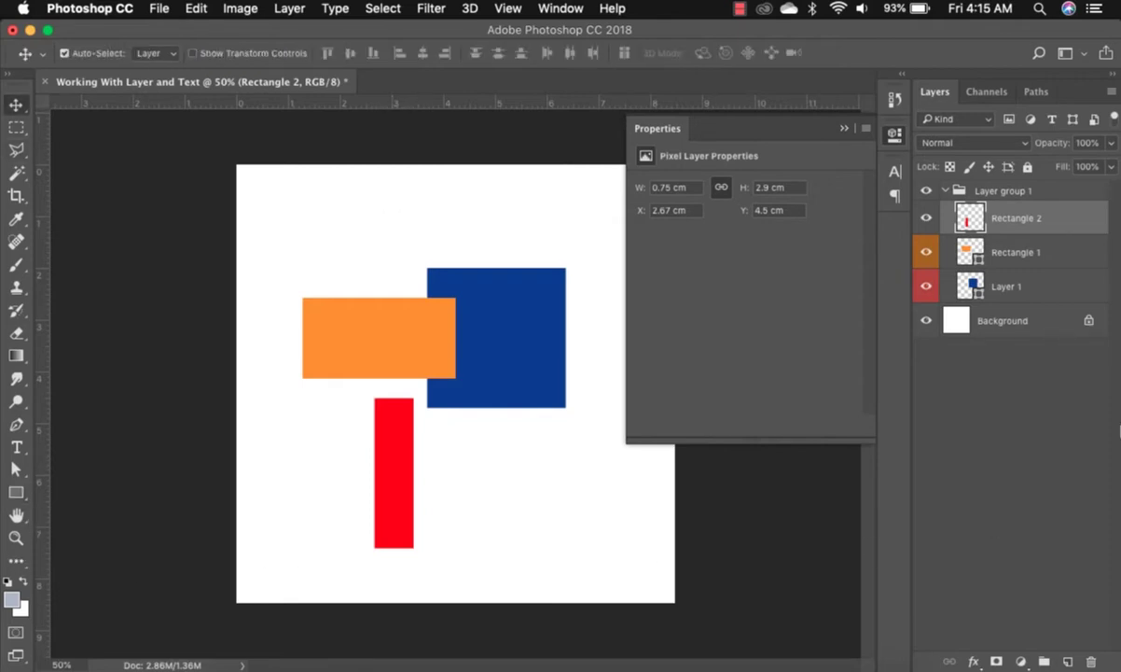
Step: Convert the Rectangle 2 and Rectangle 1 layers together into one smart object and open its contents for editing
key("shift+alt+bracketleft")
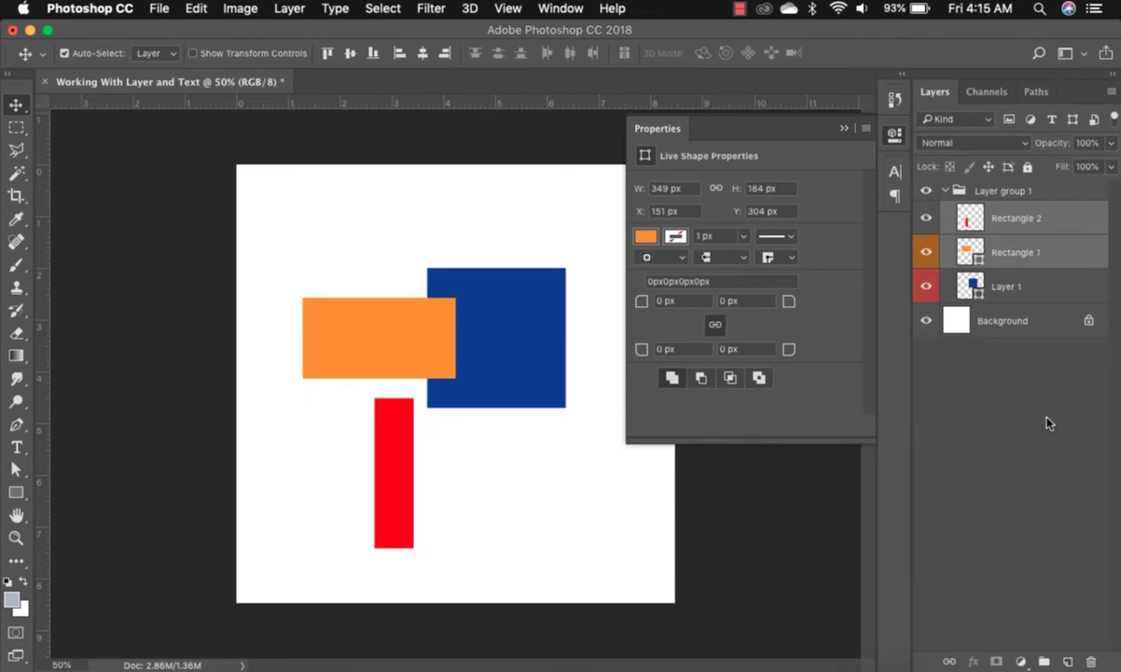
right_click(1051, 421)
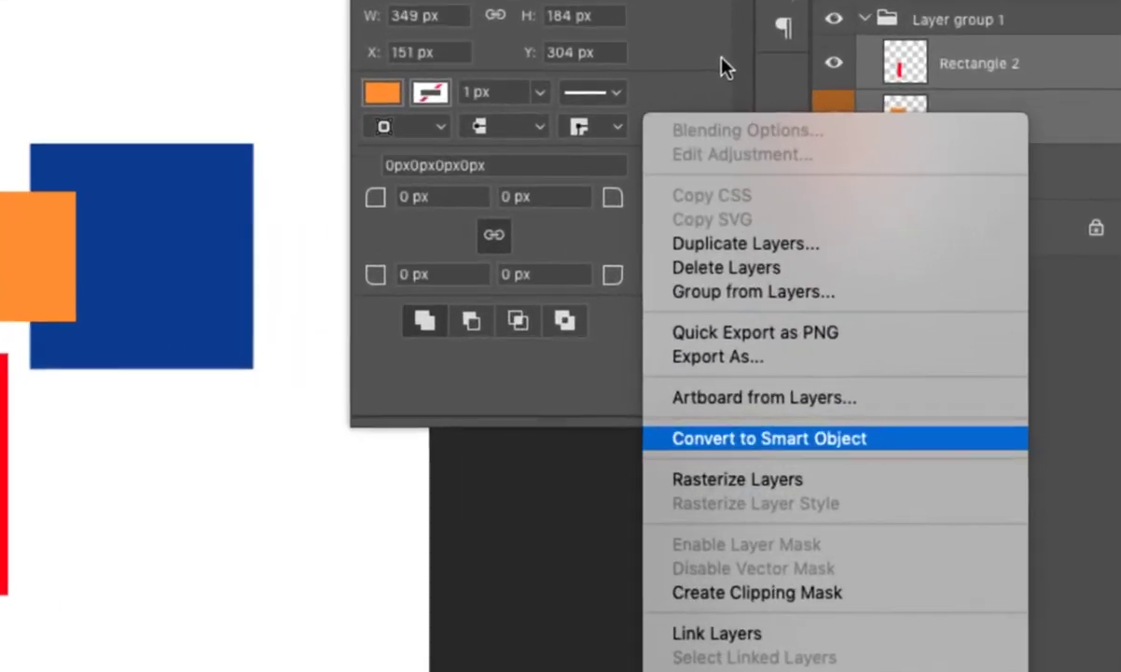
key("Return")
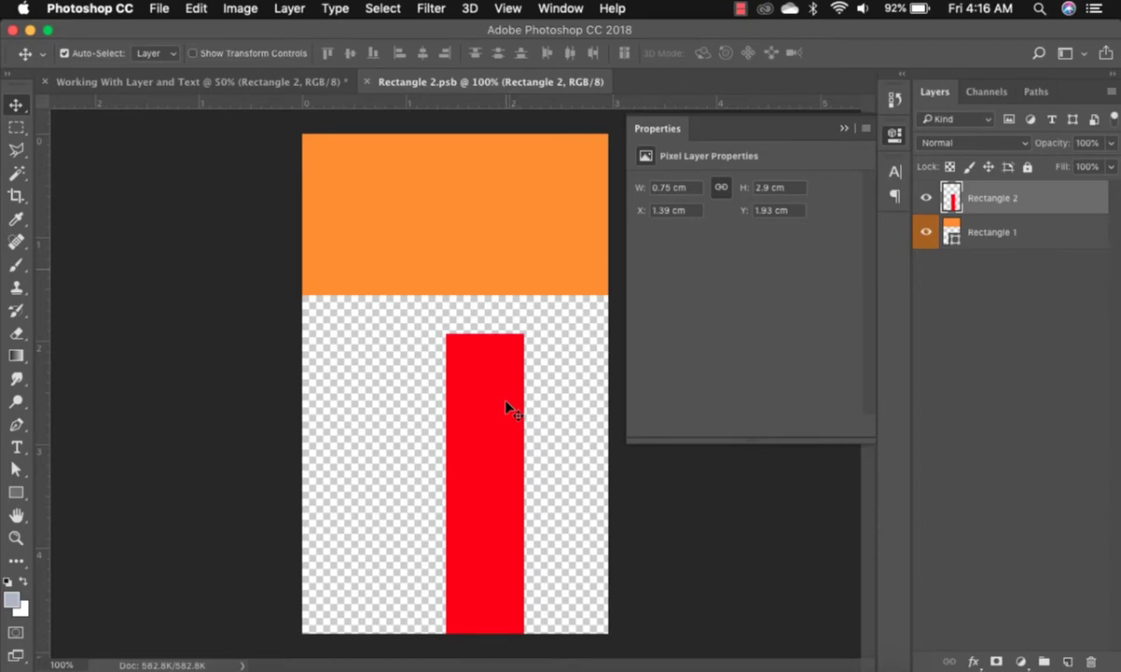
Step: Move the red rectangle to about X 0.33 cm, Y 0.35 cm and draw a circle about 183 px wide at X 127 px, Y 140 px
left_click_drag(489, 527, 389, 371)
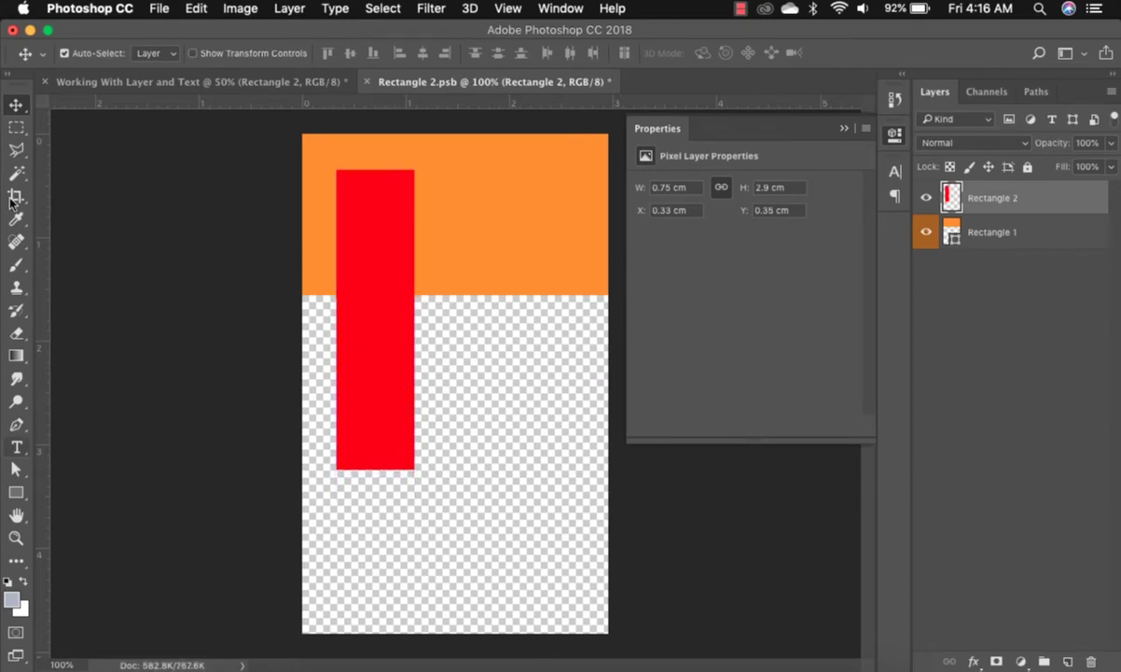
key("u")
key("shift+u")
key("shift+u")
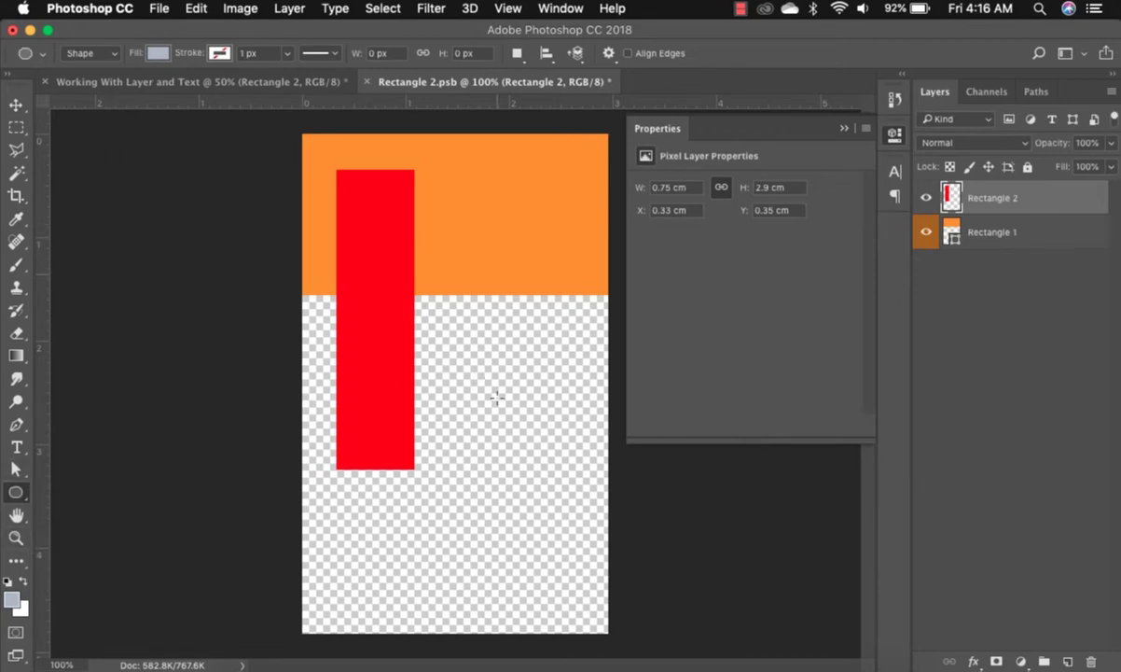
left_click_drag(414, 381, 574, 253)
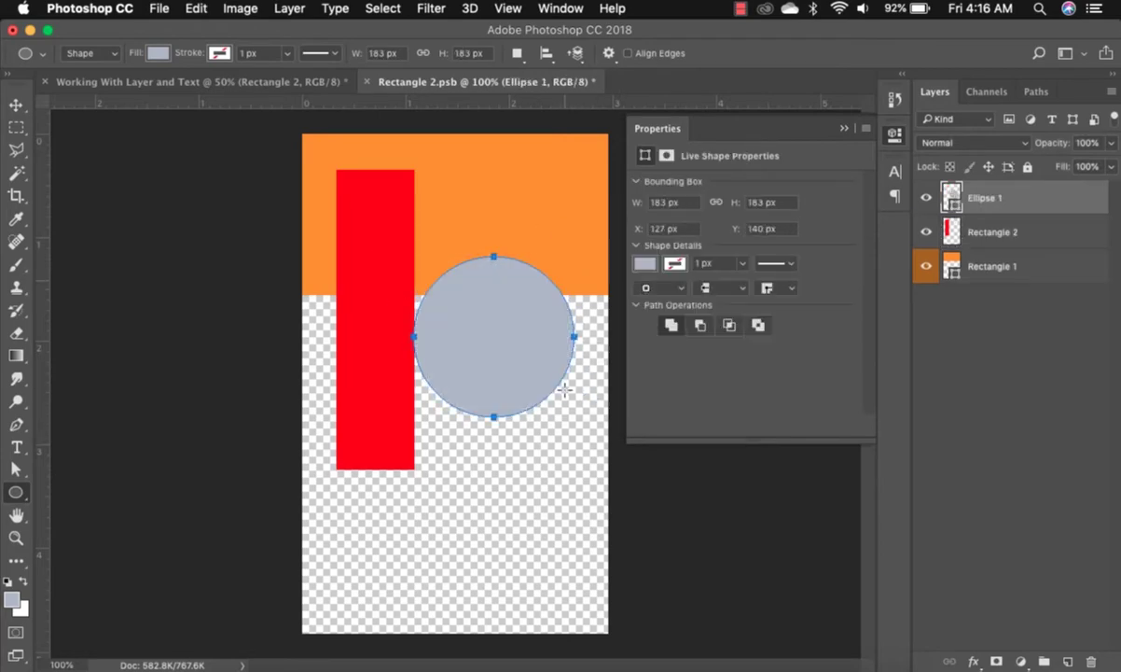
key("v")
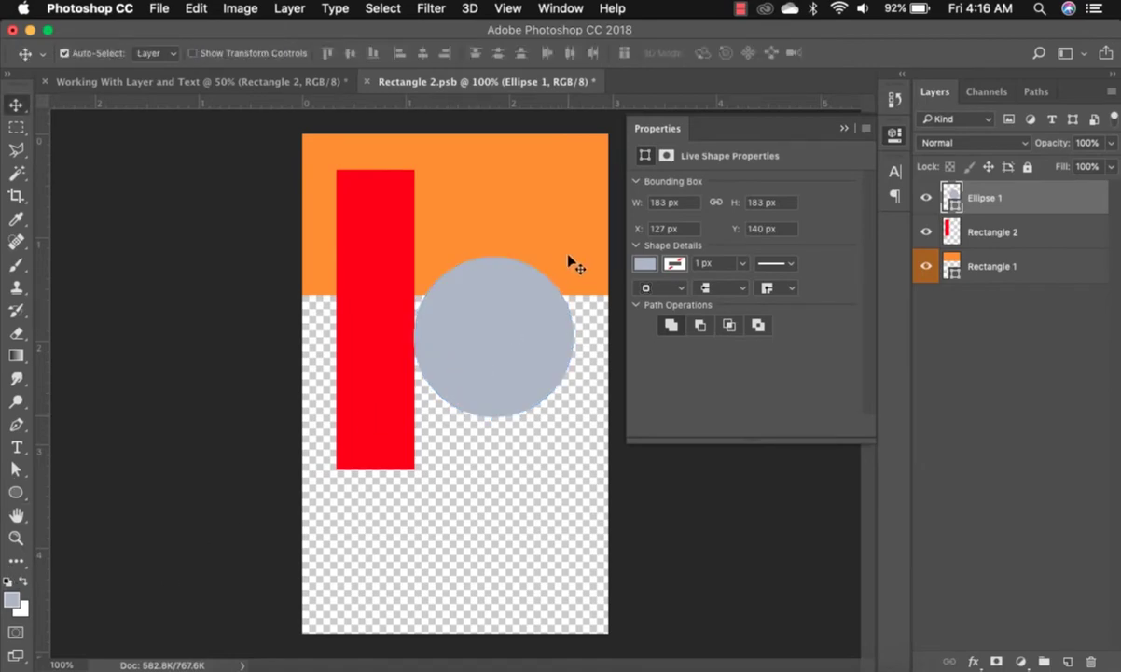
Step: Save the smart object's contents in Rectangle 2.psb and return to the Working With Layer and Text document
left_click(158, 8)
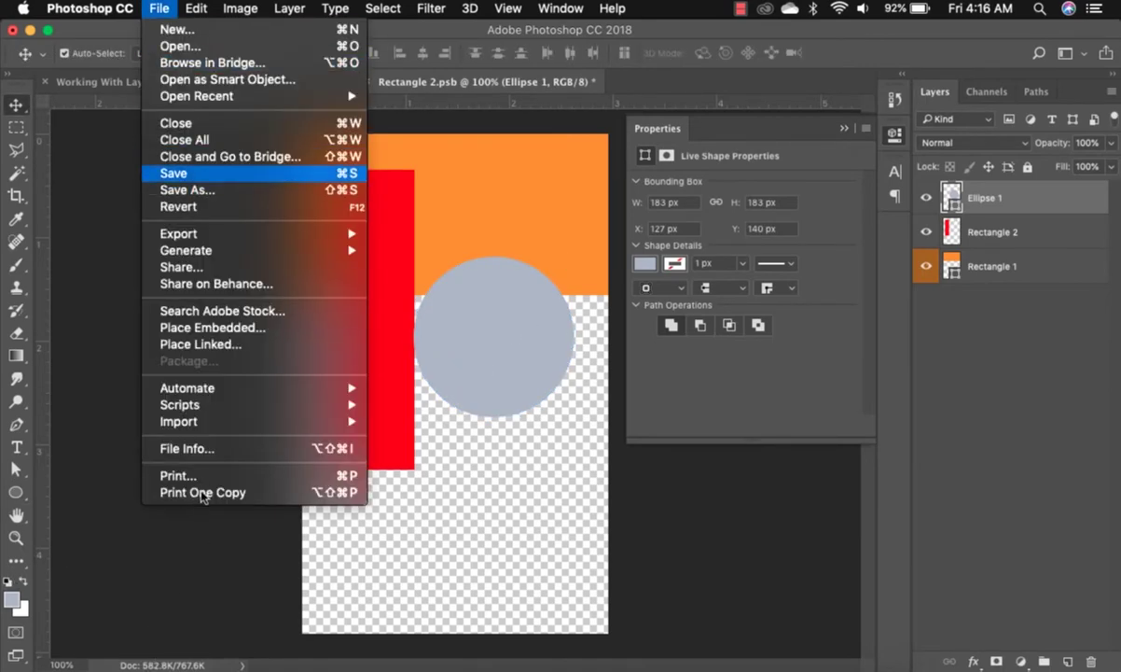
key("super+s")
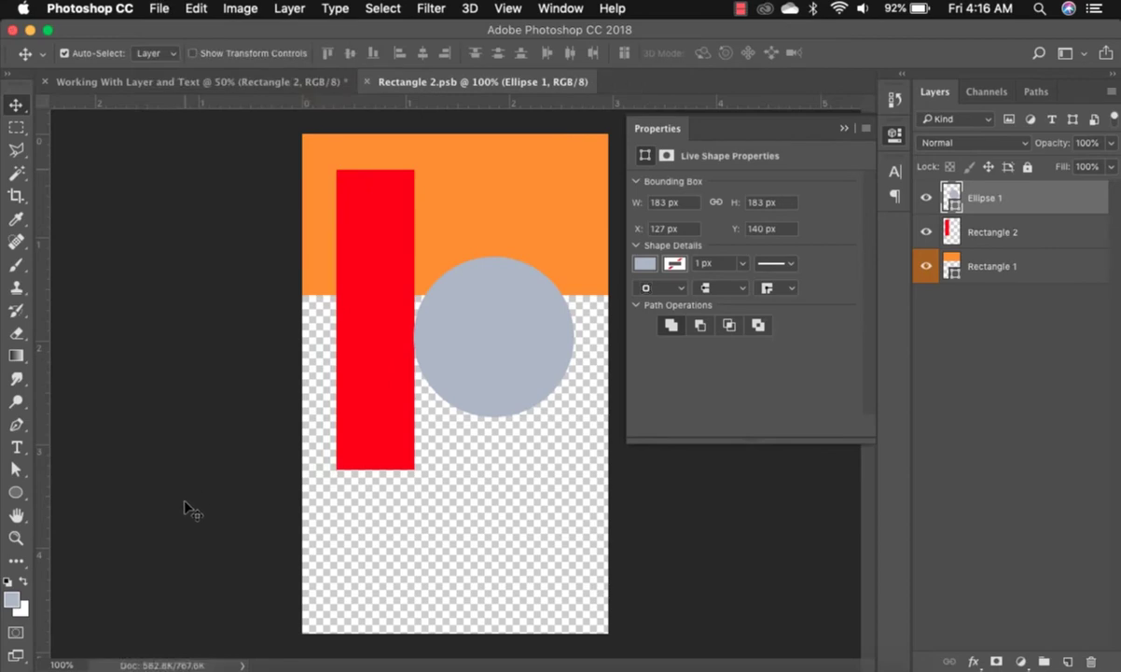
key("ctrl+Tab")
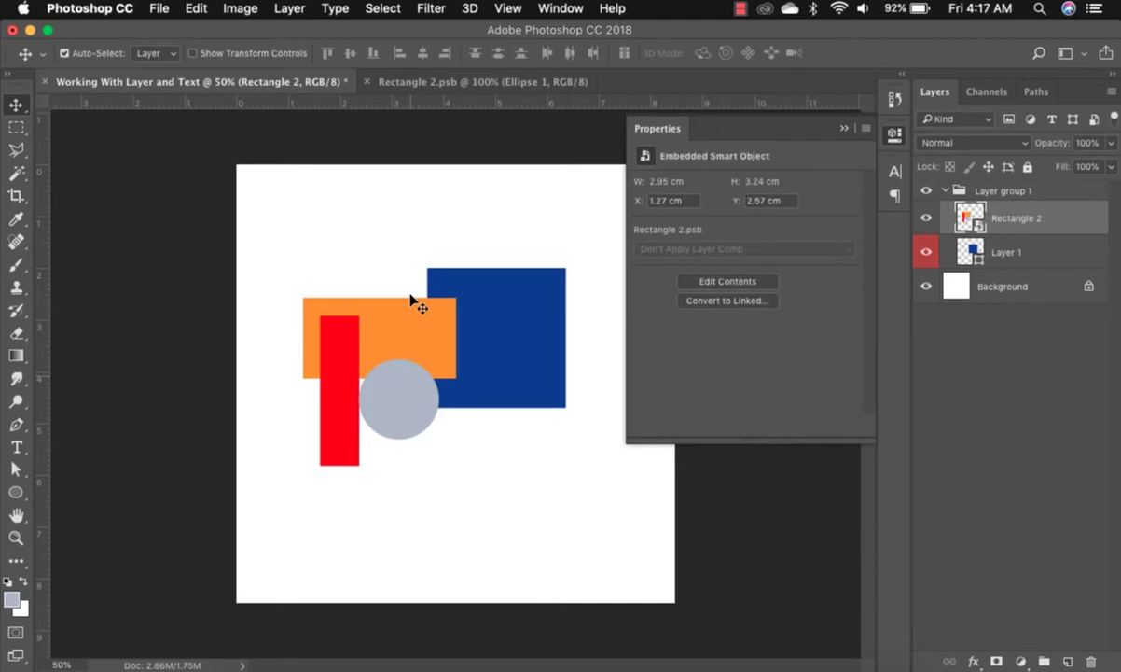
Step: Move the smart object to about X 1.86 cm, Y 3.35 cm, then close the Rectangle 2.psb document
mouse_move(410, 297)
left_mouse_down()
mouse_move(364, 345)
mouse_move(413, 220)
mouse_move(407, 289)
mouse_move(355, 303)
mouse_move(428, 326)
mouse_move(385, 303)
mouse_move(374, 328)
mouse_move(373, 318)
mouse_move(415, 336)
mouse_move(382, 318)
mouse_move(403, 312)
left_mouse_up()
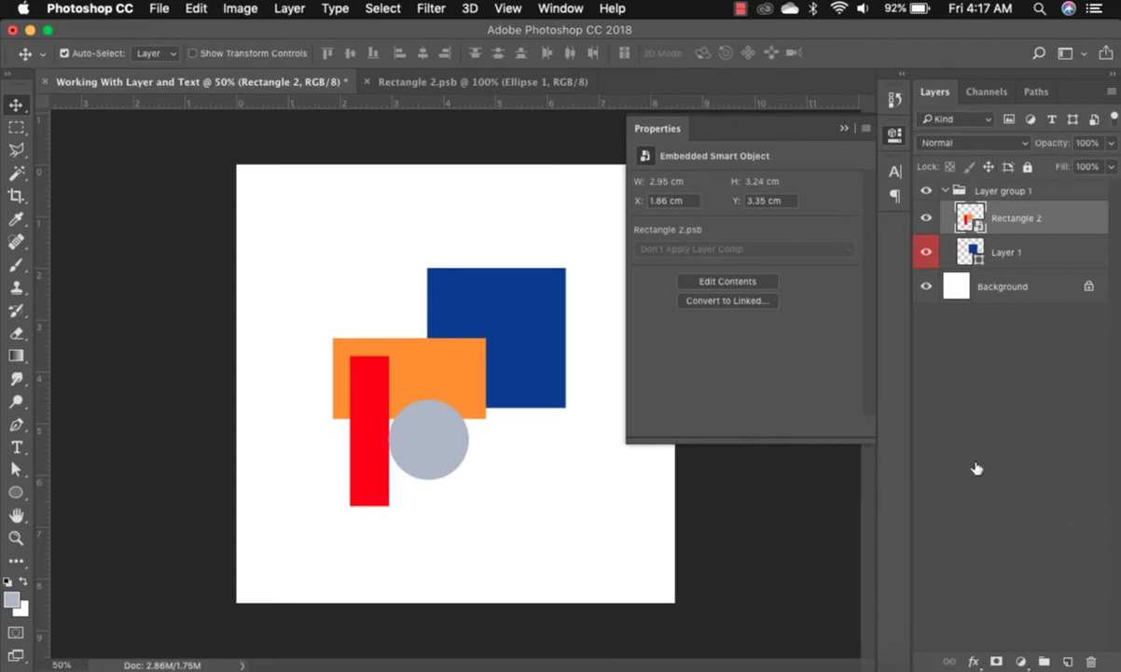
key("ctrl+Tab")
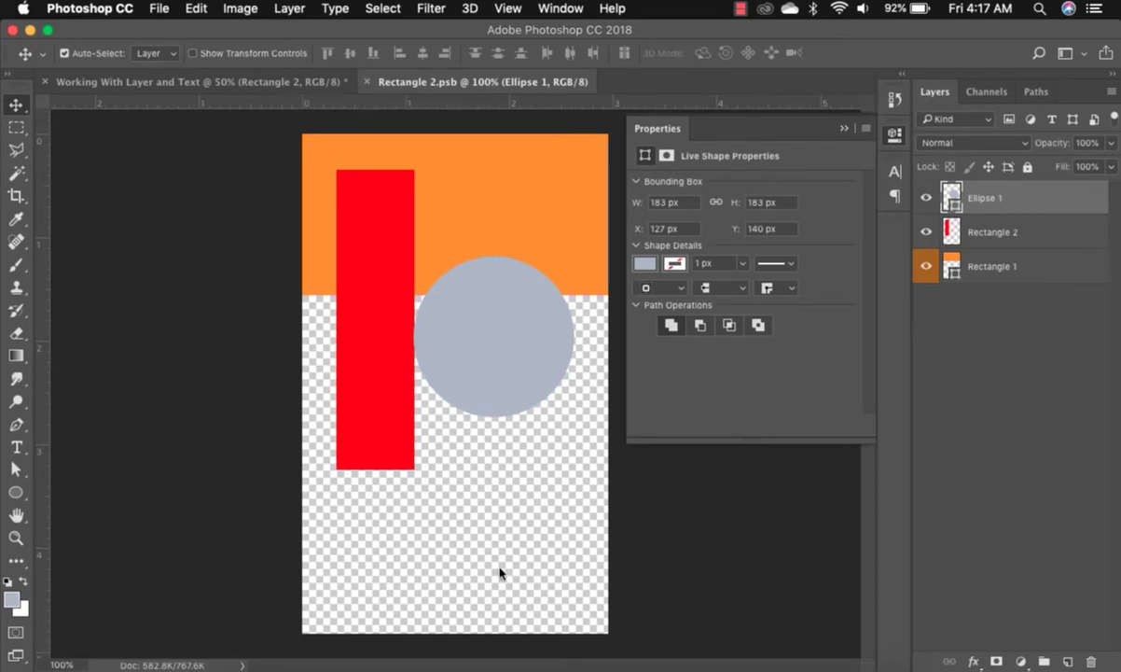
key("super+w")
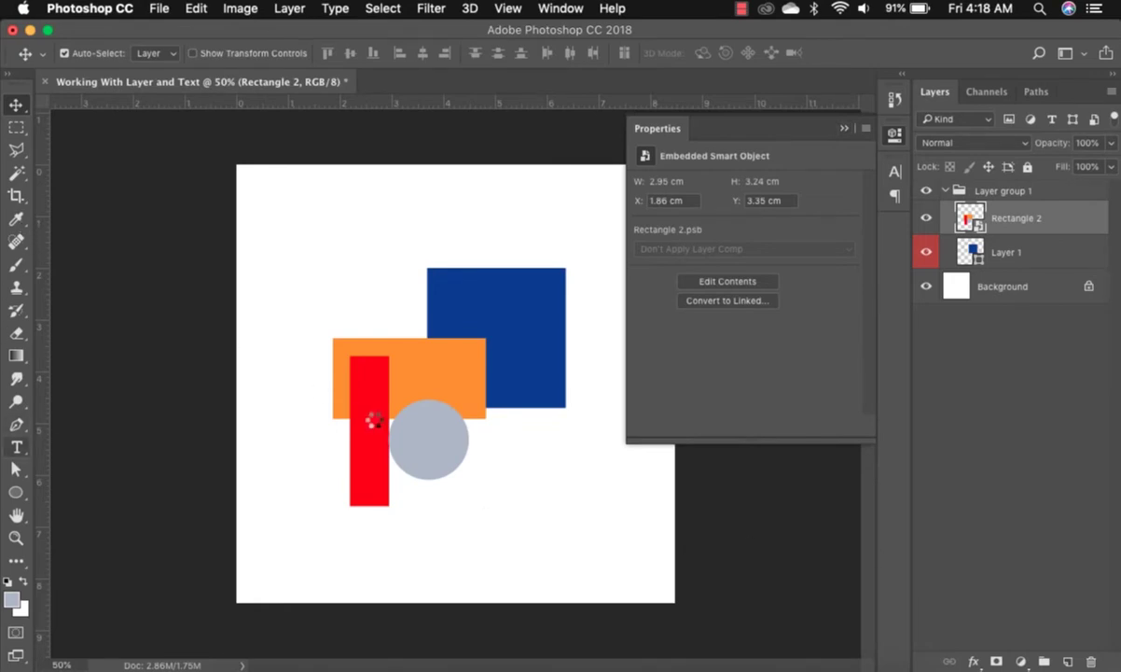
Step: Add the text "Graficmal" near the top of the canvas in black SF Pro Display Black at 141.92 pt
left_click(332, 443)
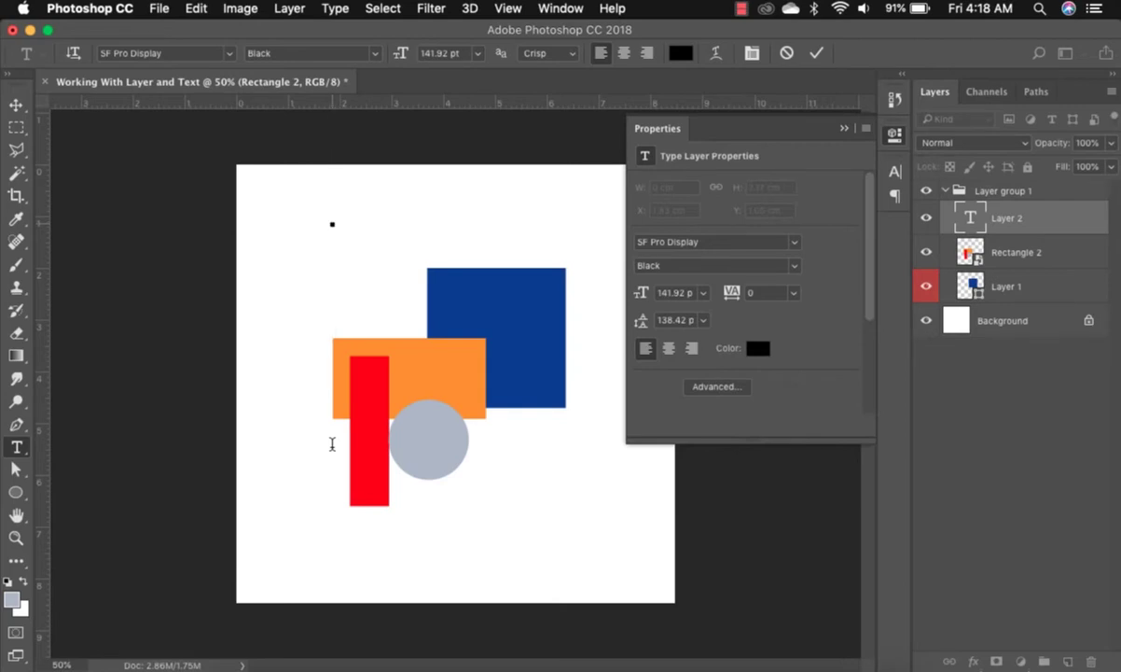
type("OH")
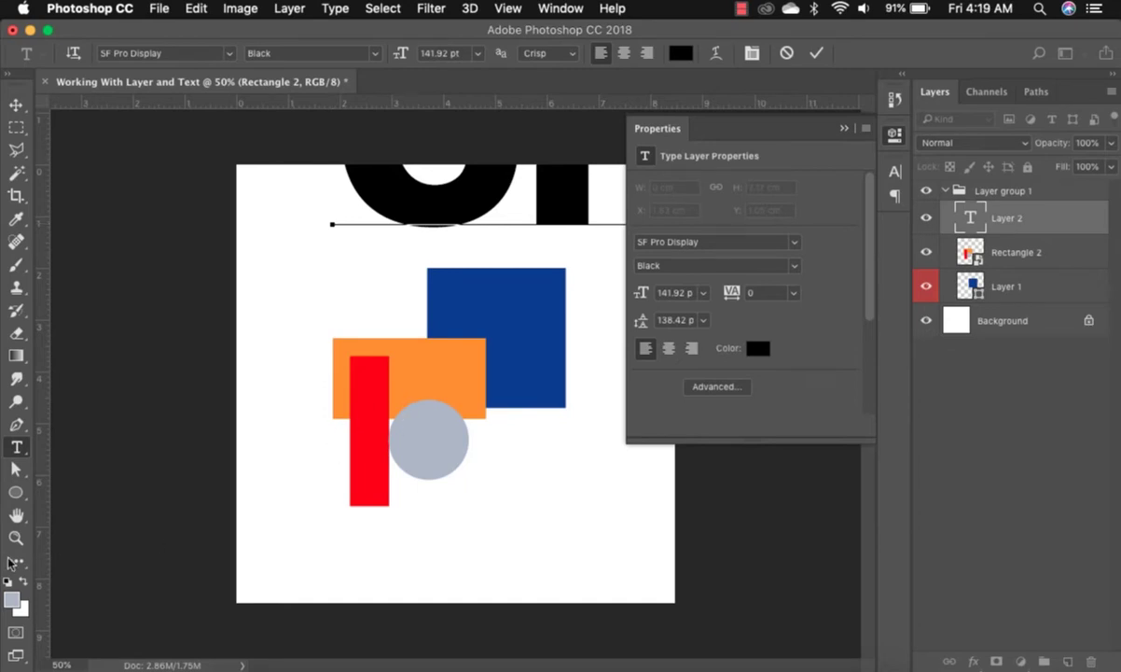
key("Escape")
key("v")
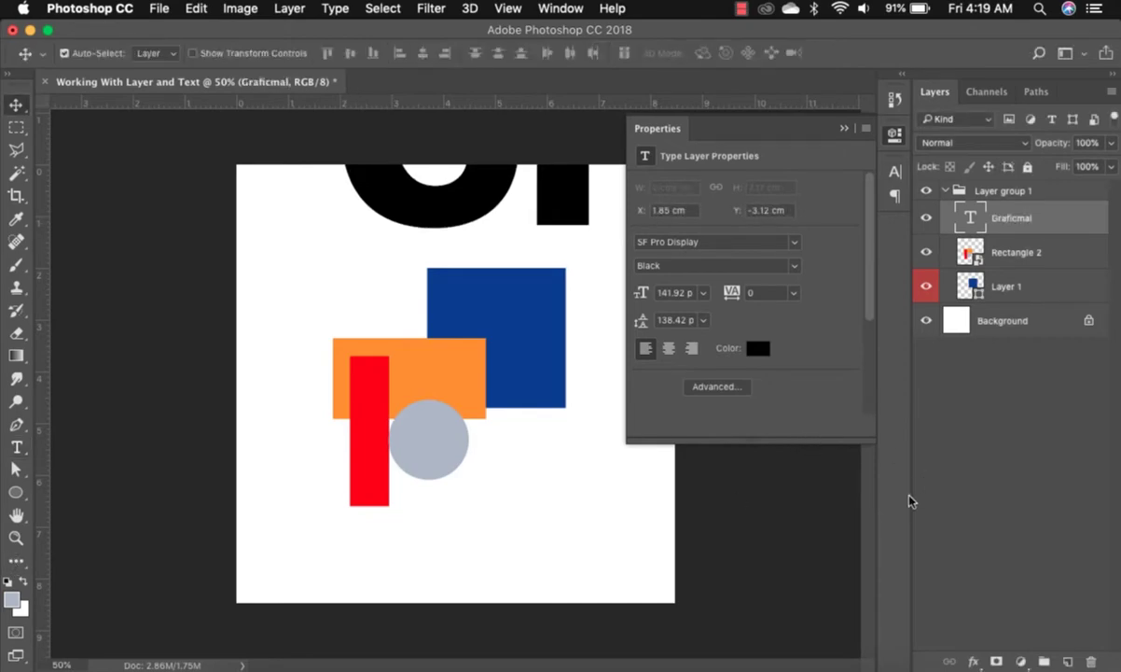
Step: Show the character formatting settings and move the Graficmal text down over the shapes, starting at the canvas's left edge
left_click(895, 172)
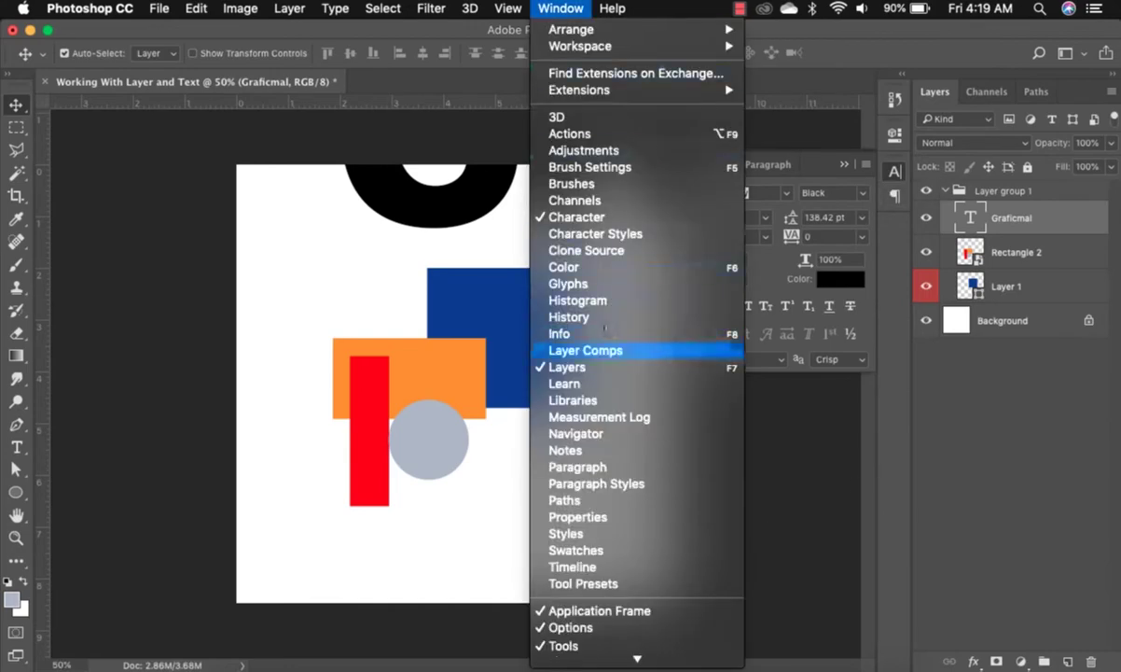
key("Return")
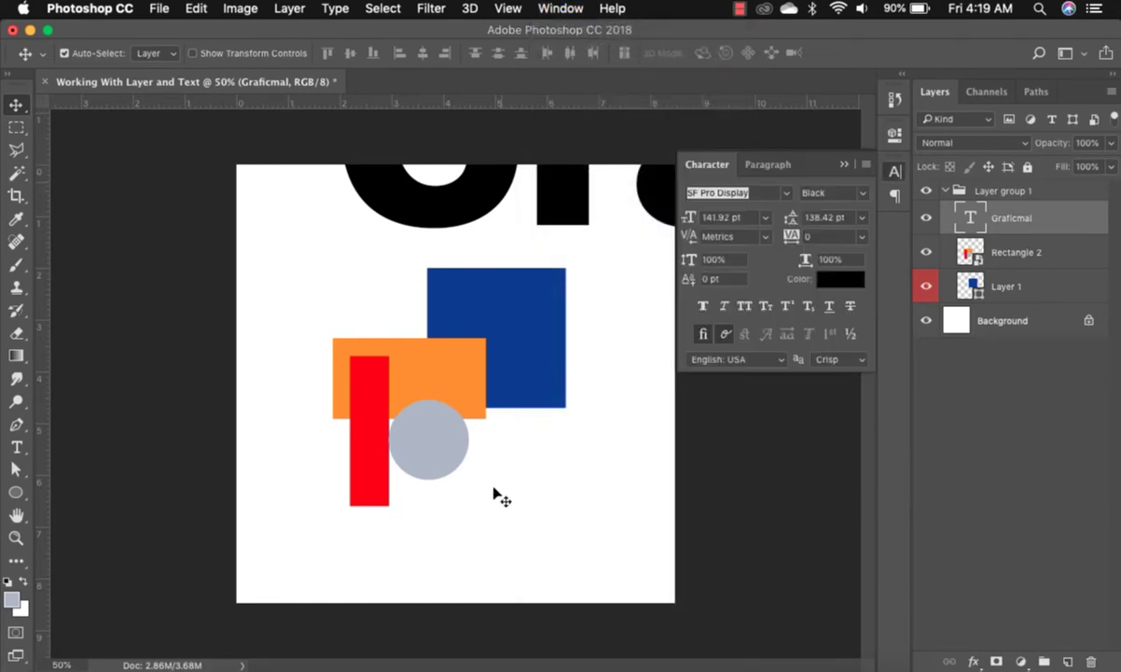
left_click_drag(478, 94, 375, 291)
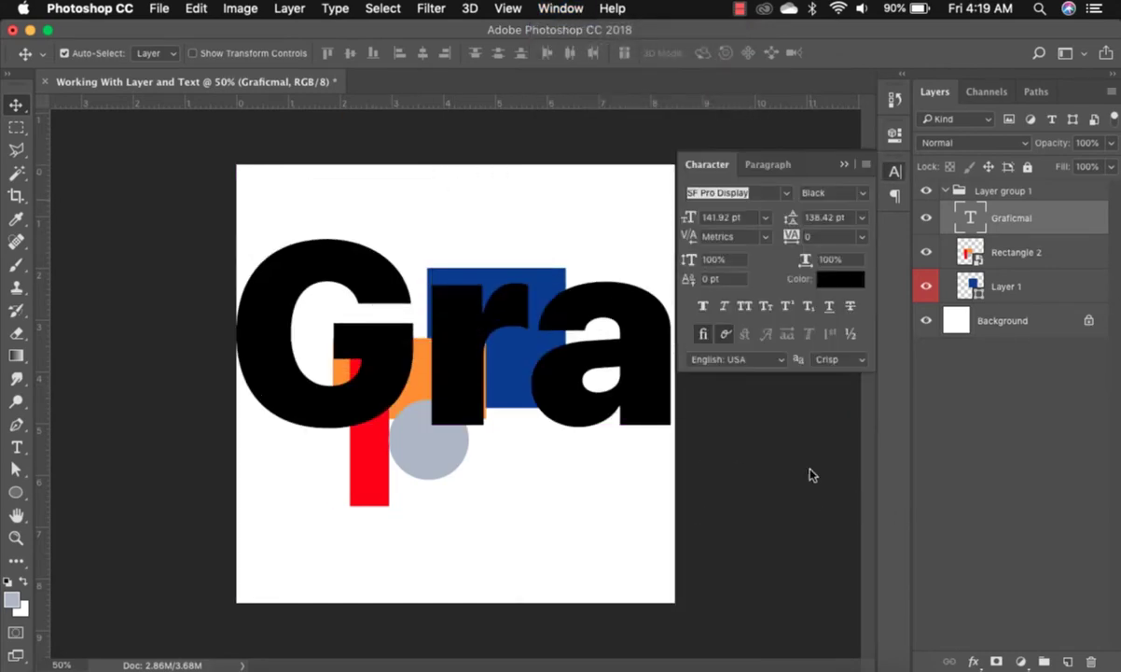
Step: Set the Graficmal text's font size to 10 pt and place it above and to the left of the orange rectangle
left_click(764, 218)
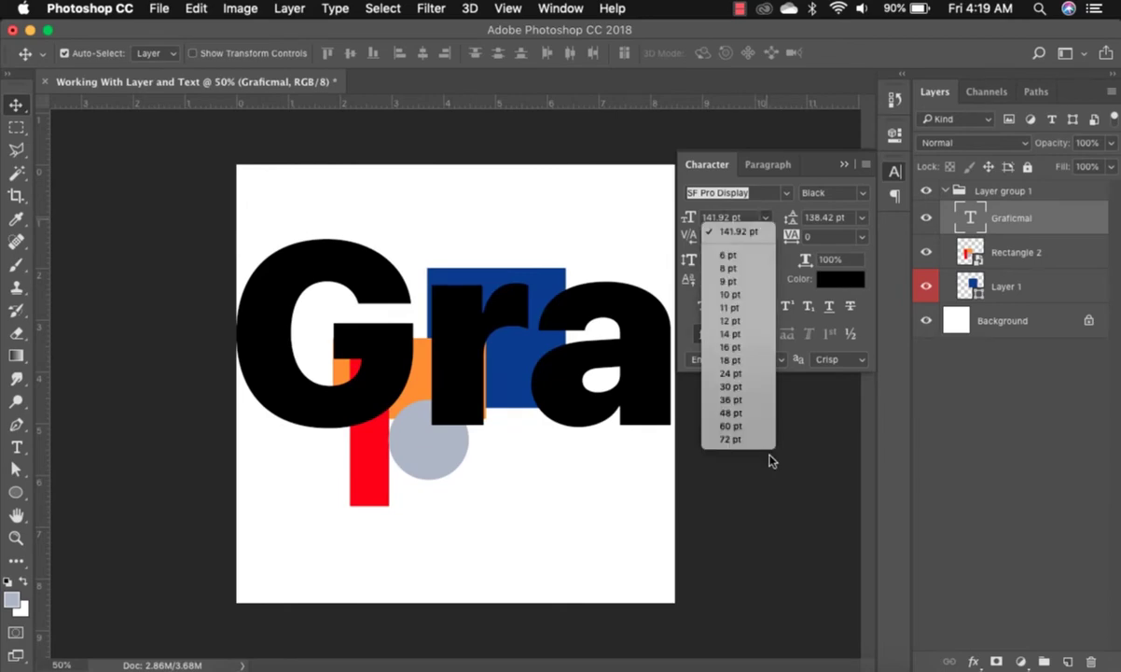
left_click(743, 384)
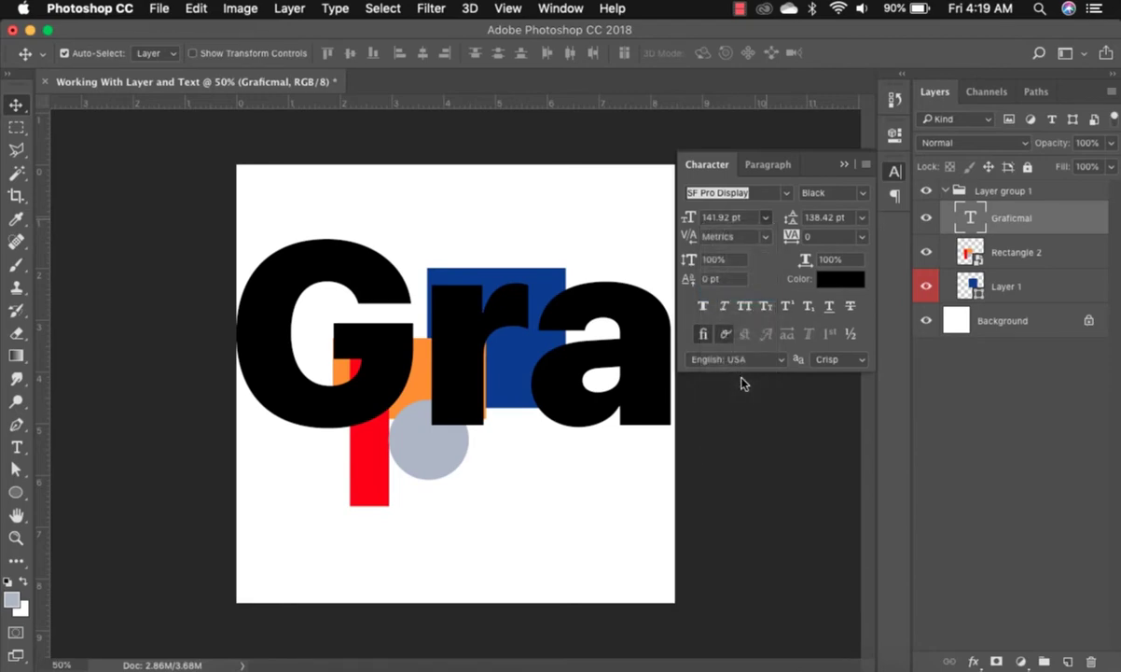
left_click_drag(285, 257, 290, 431)
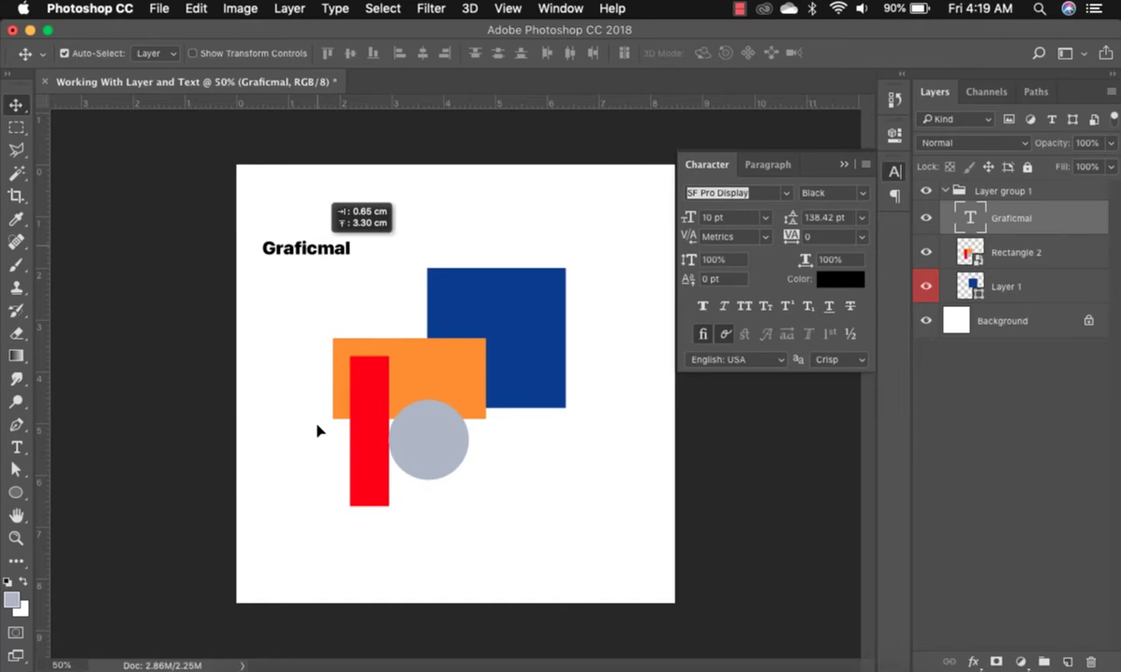
left_click_drag(317, 430, 317, 430)
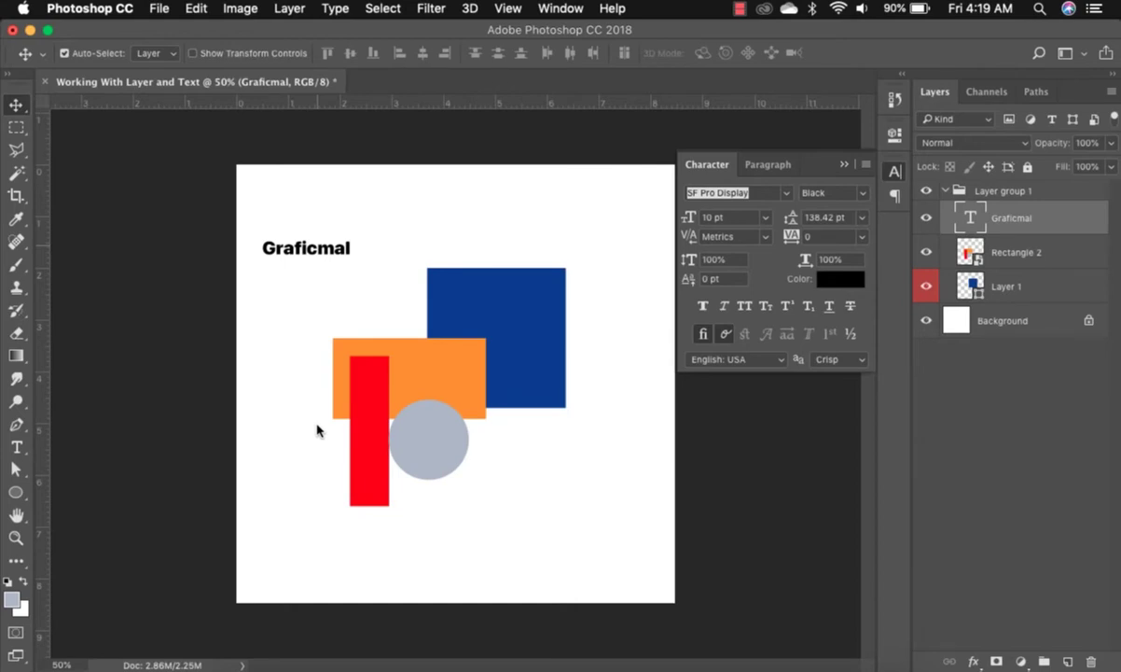
Step: Scale the Graficmal text proportionally to about 343% and center it over the shapes at about X 468 px, Y 571 px
key("super+t")
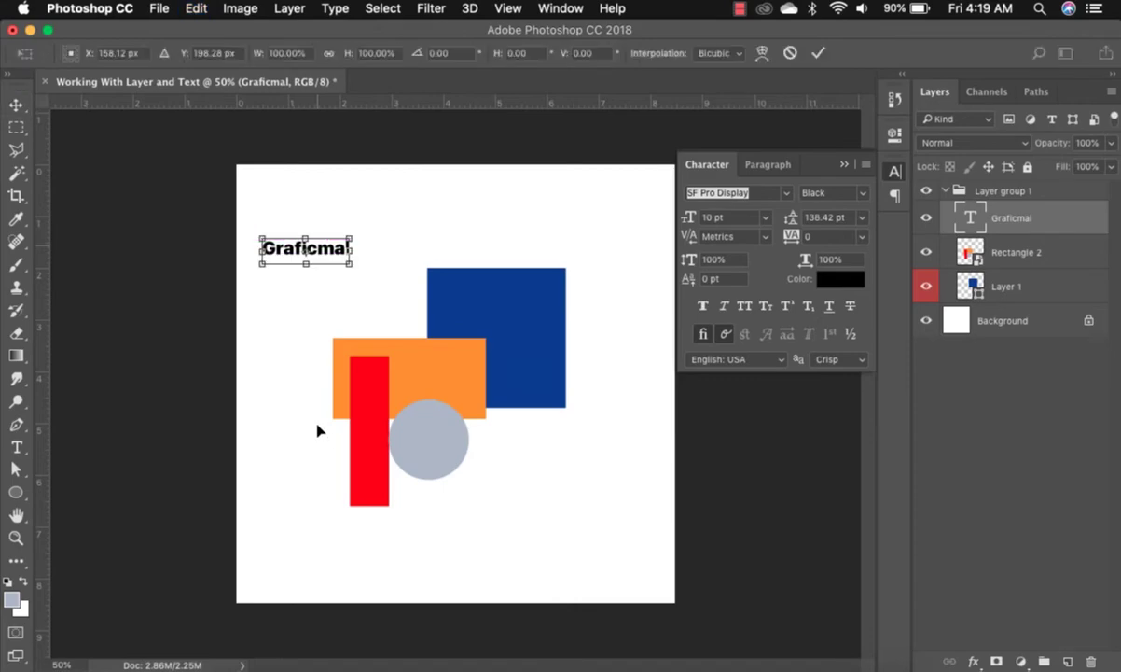
key("Return")
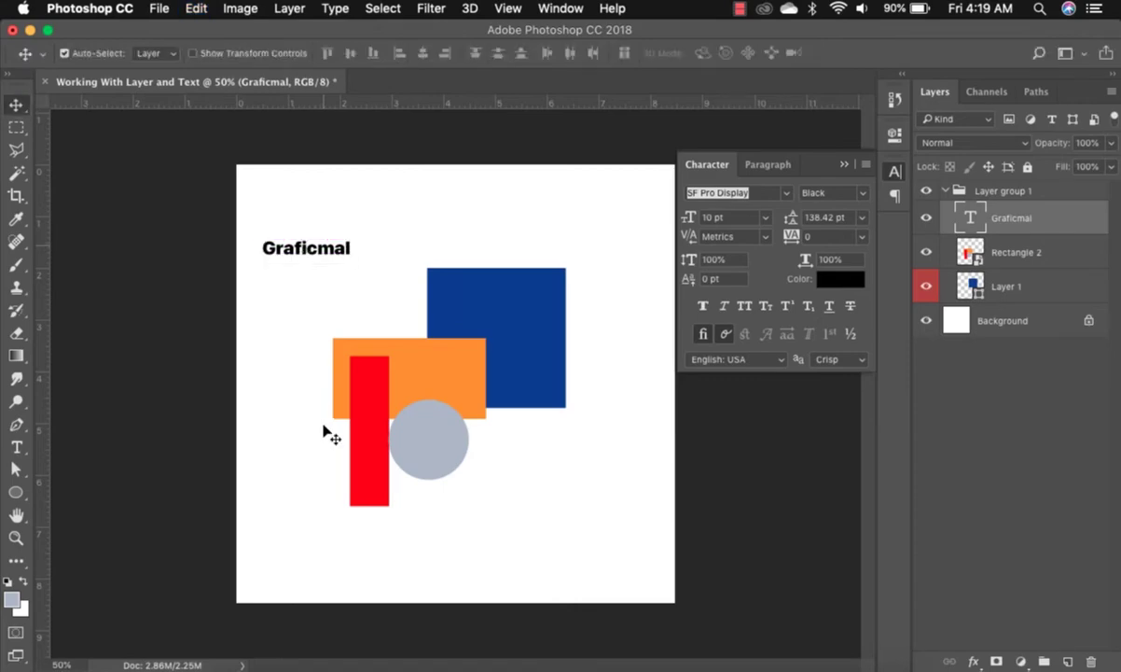
left_click(284, 9)
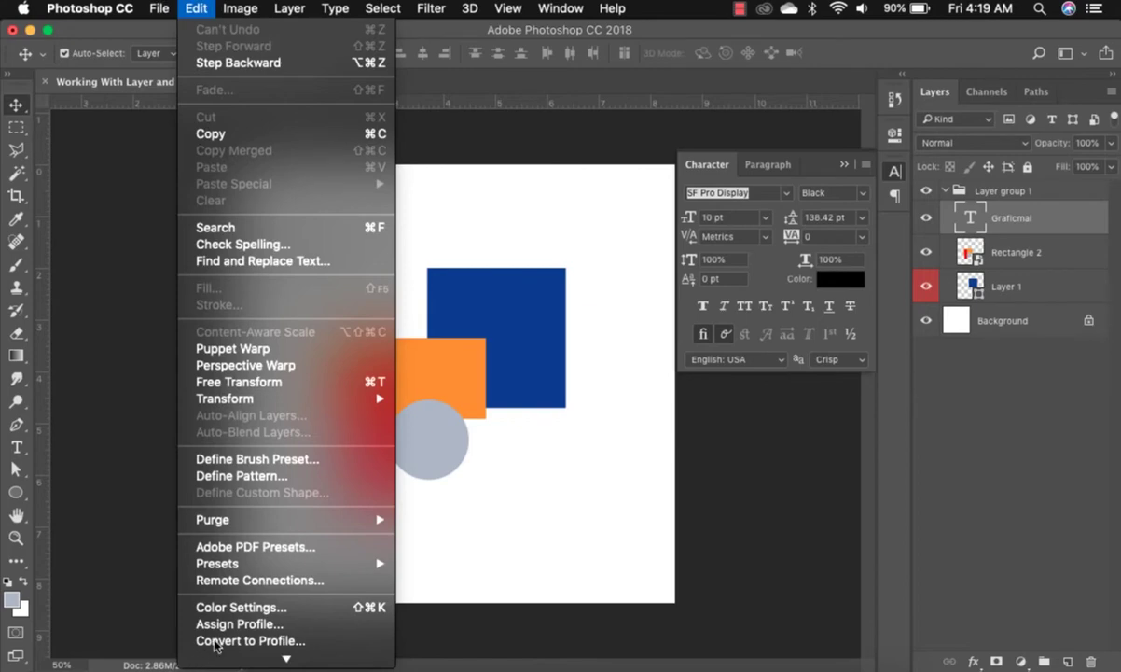
key("Right")
key("Down")
key("Up")
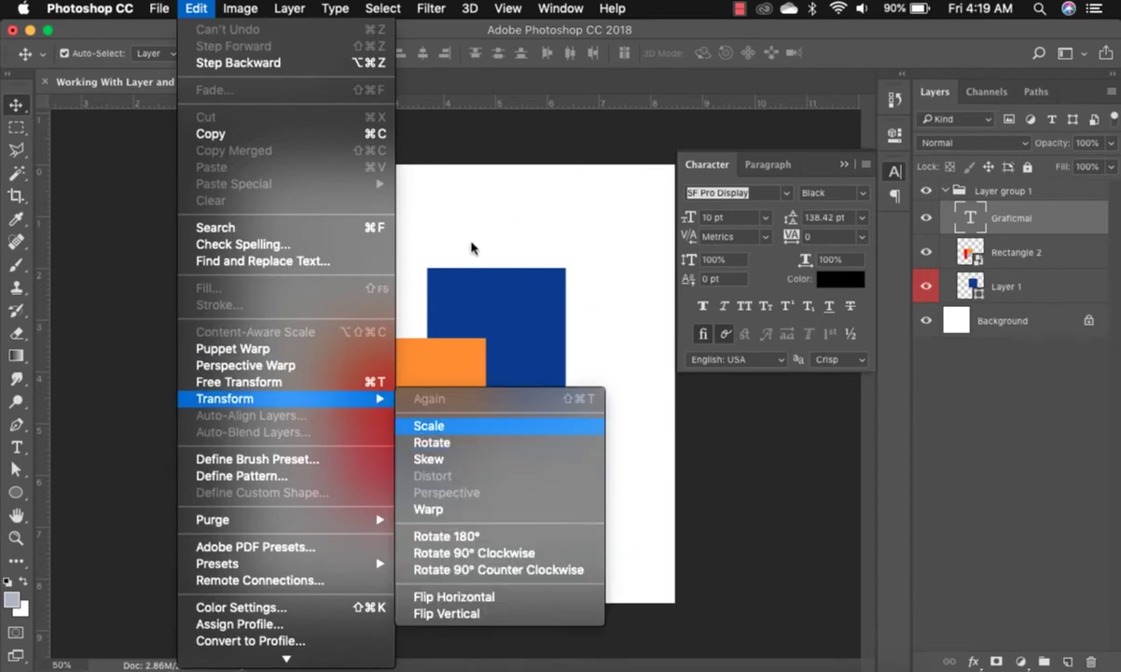
key("Return")
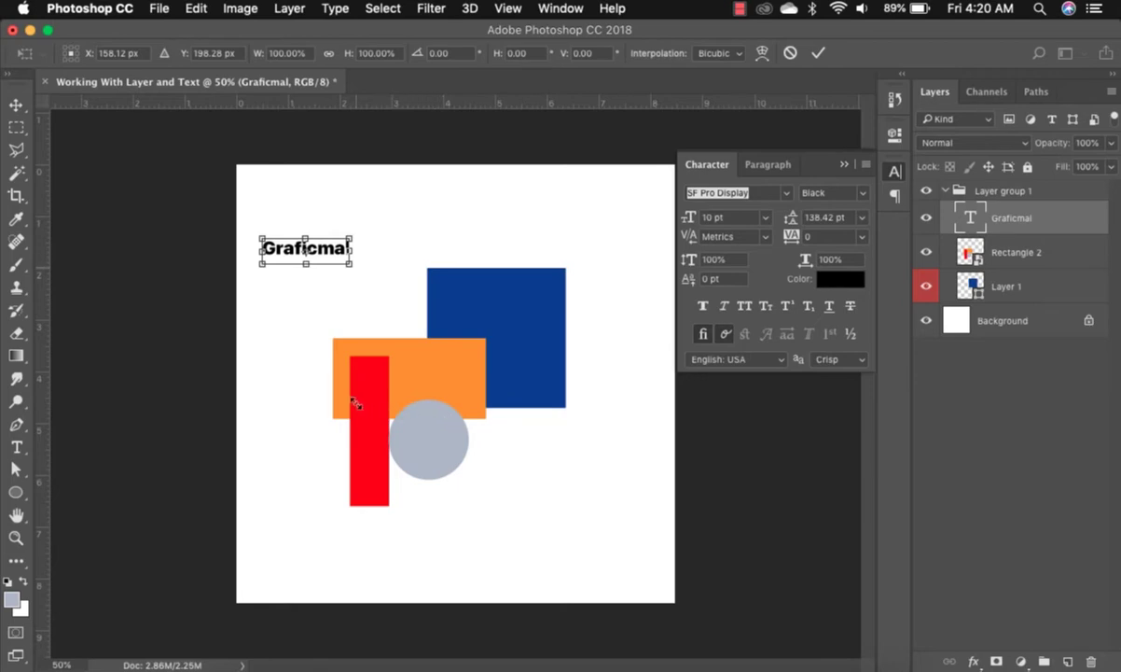
left_click_drag(350, 264, 579, 461)
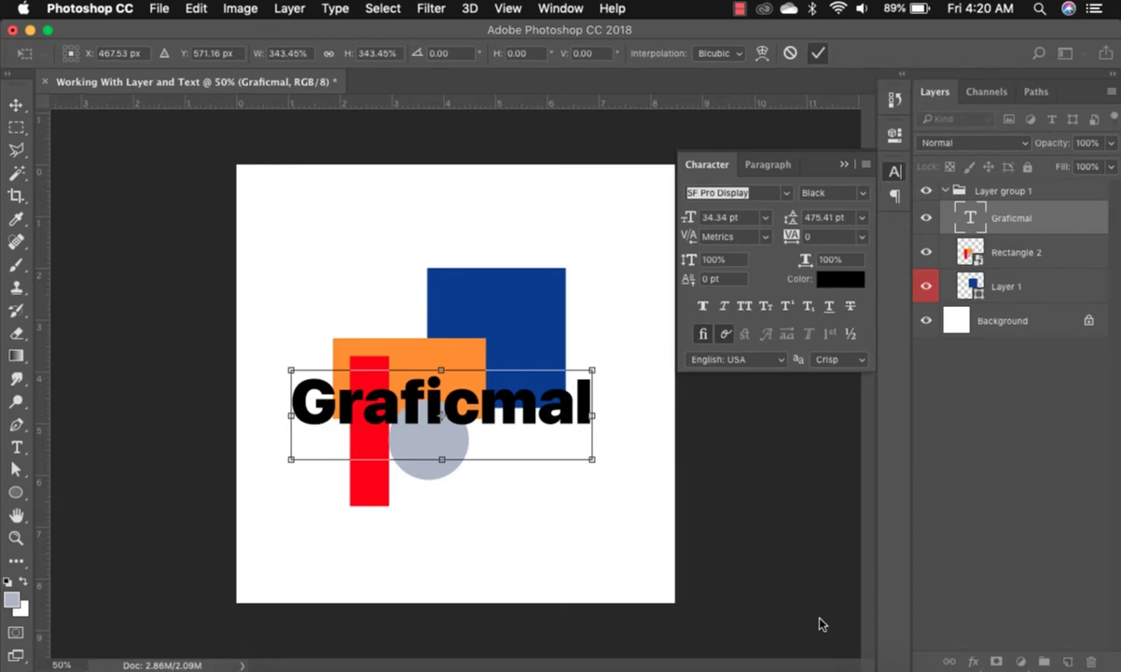
key("Return")
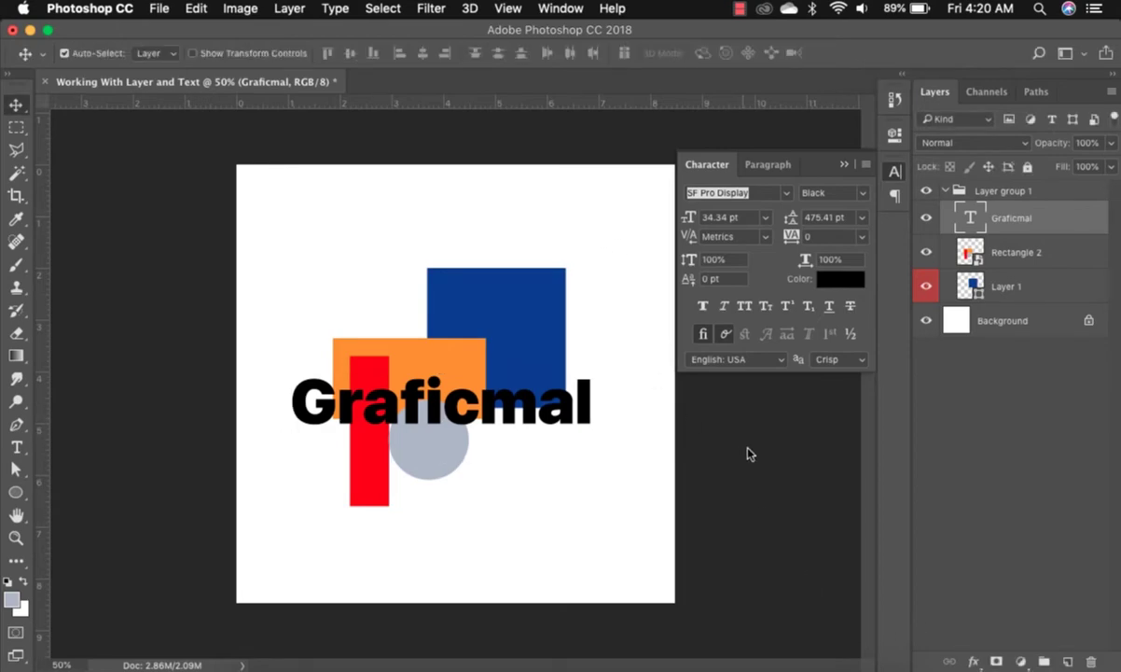
Step: Change the Graficmal text to "Graficmall" and shift it slightly down and to the right over the shapes
left_click(16, 447)
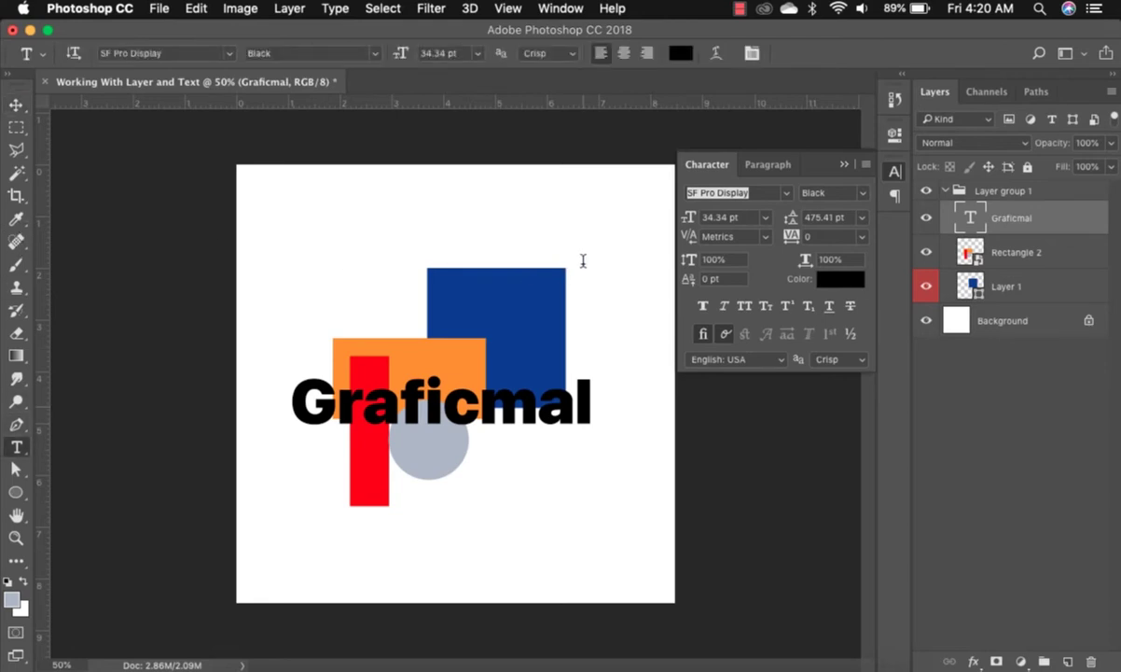
key("Return")
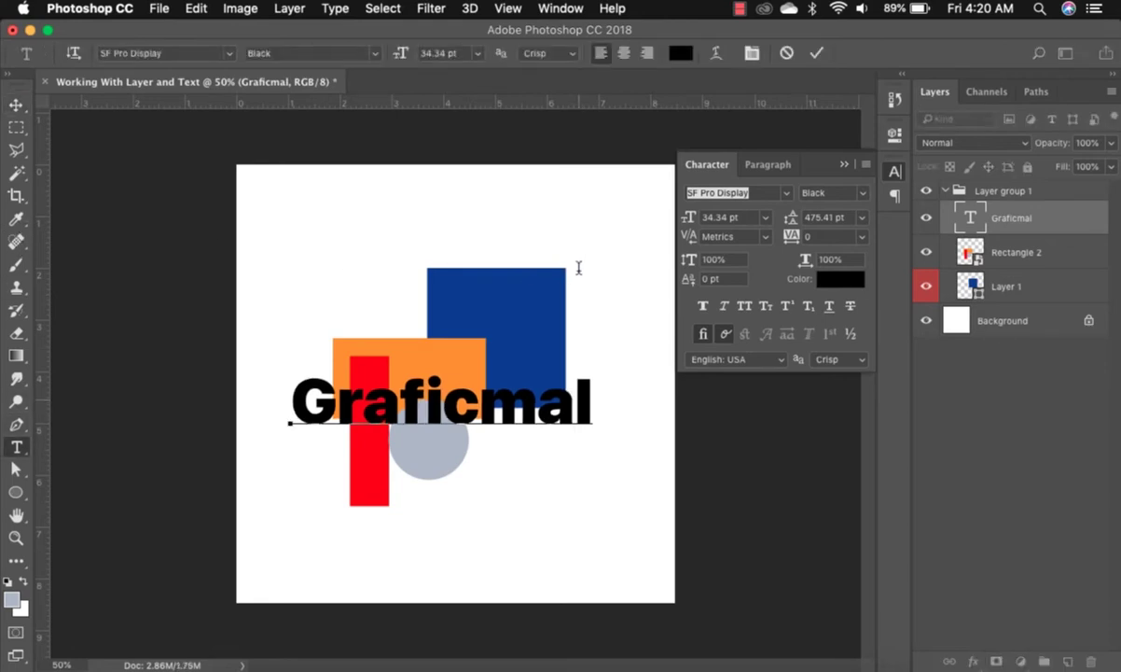
type("l")
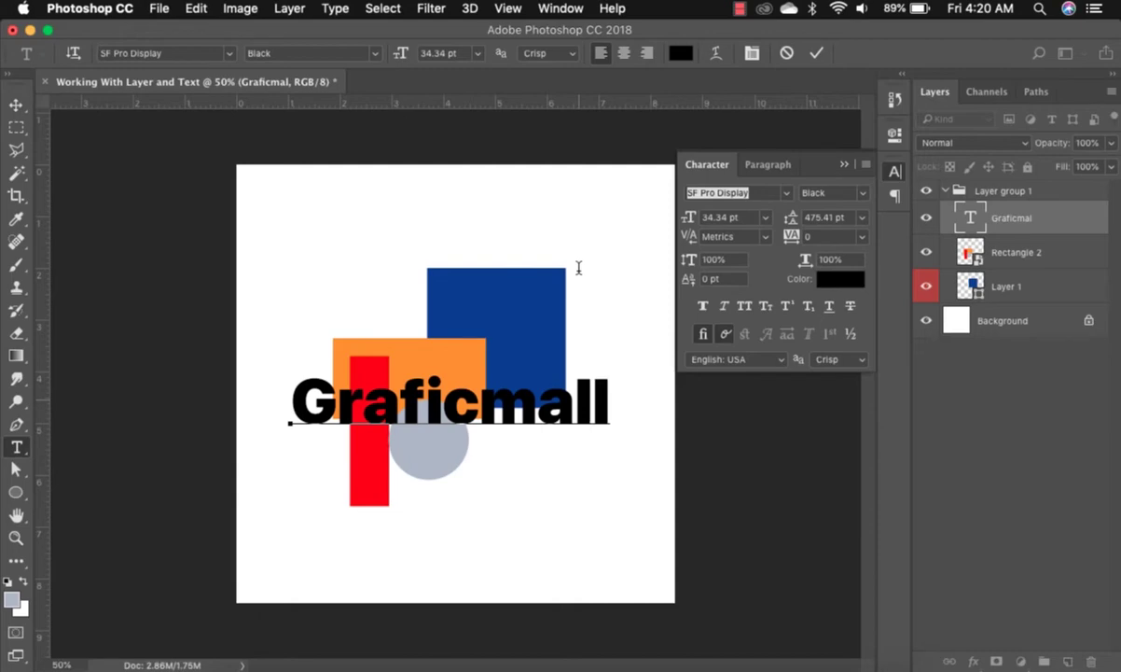
key("super+Return")
key("v")
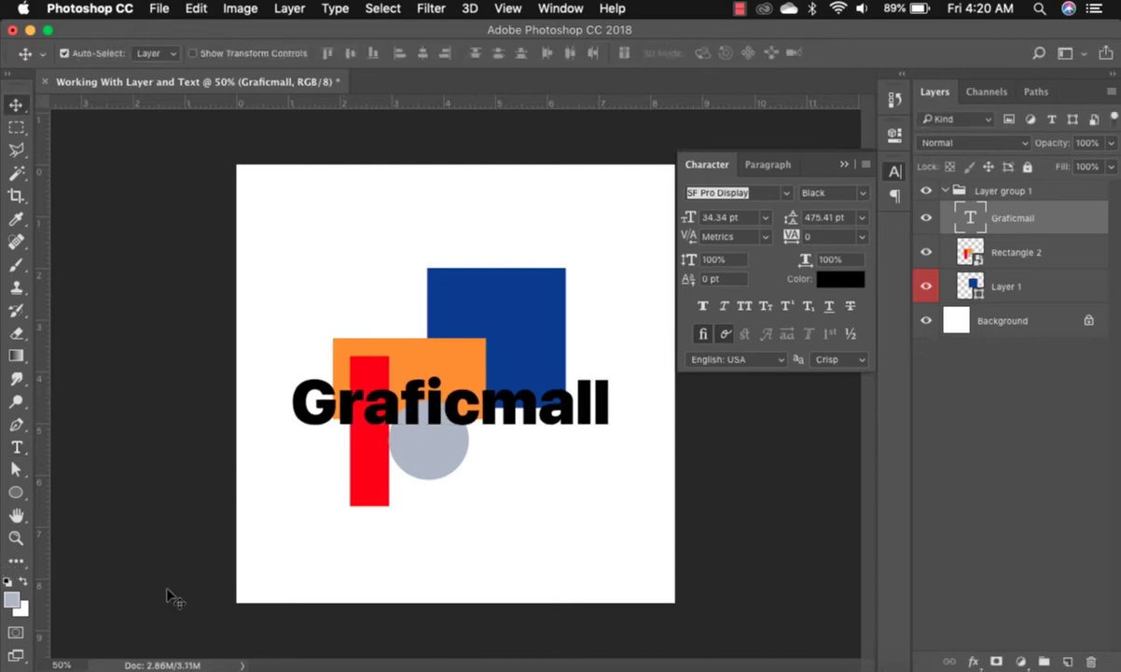
mouse_move(458, 253)
left_mouse_down()
mouse_move(453, 216)
mouse_move(457, 253)
left_mouse_up()
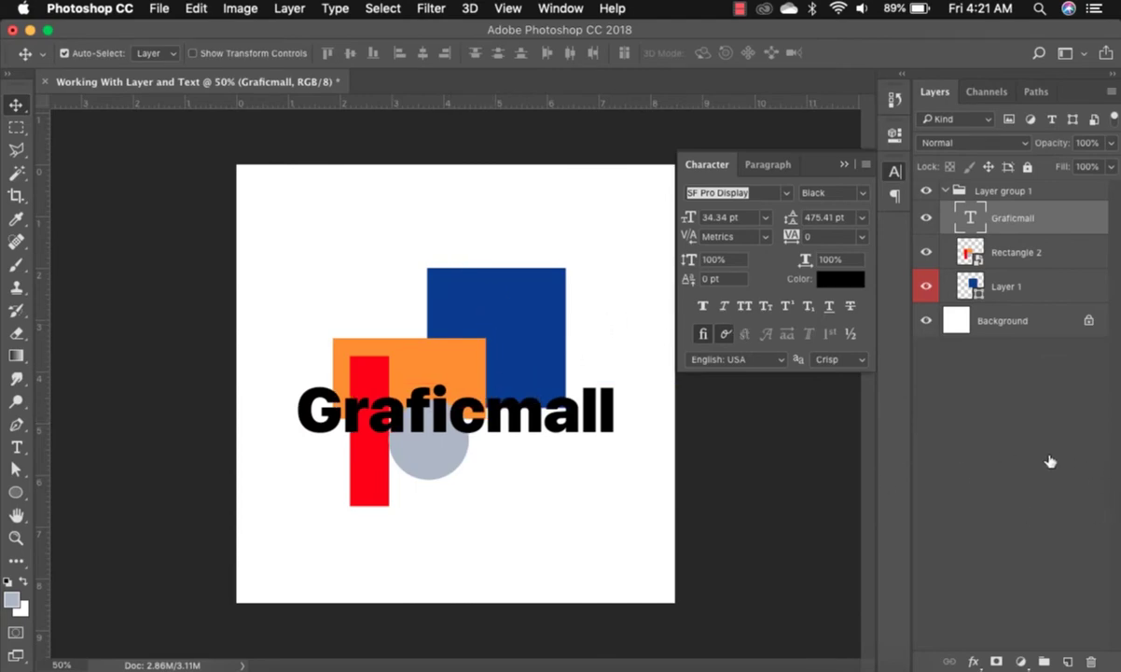
Step: Take the Graficmall layer out of Layer group 1, keep it above the group, and lower the text over the grey circle
left_click_drag(1048, 460, 1030, 487)
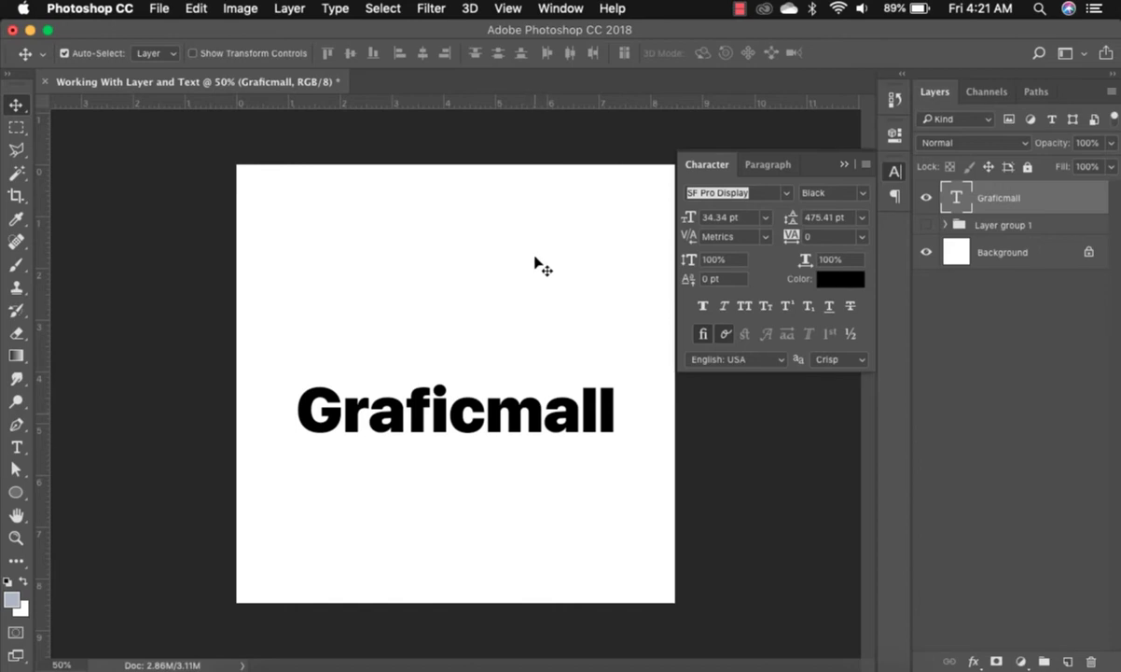
left_click_drag(536, 261, 537, 224)
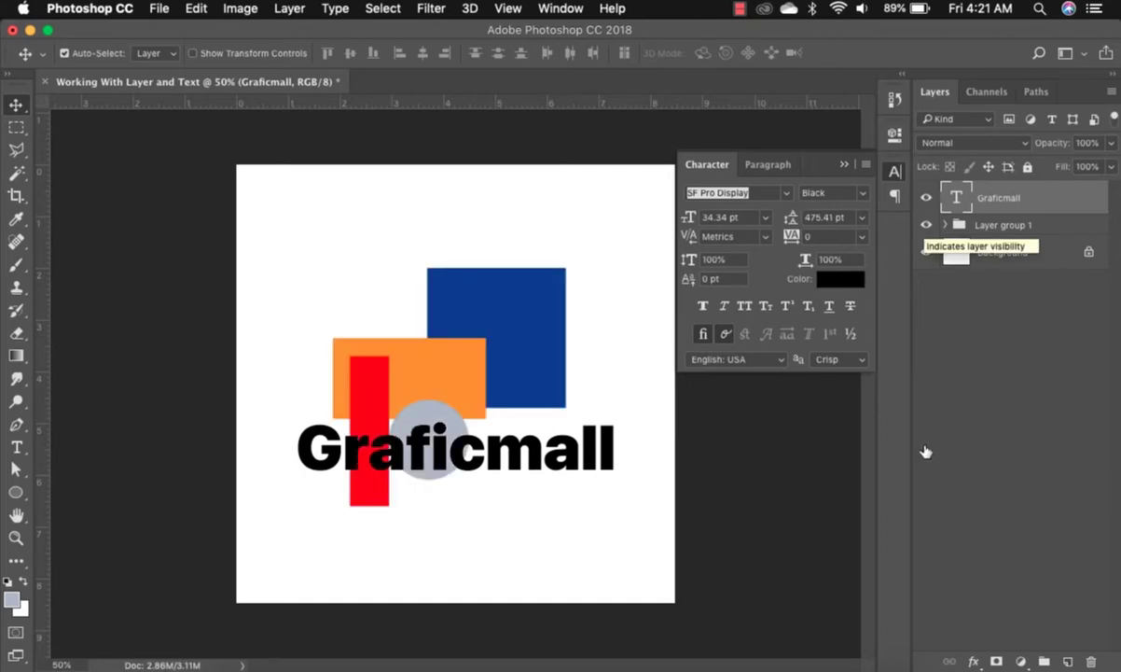
Step: Move the blue square to X 569 px, Y 77 px and draw a 417 px blue circle at X 251 px, Y 229 px
left_click(518, 373)
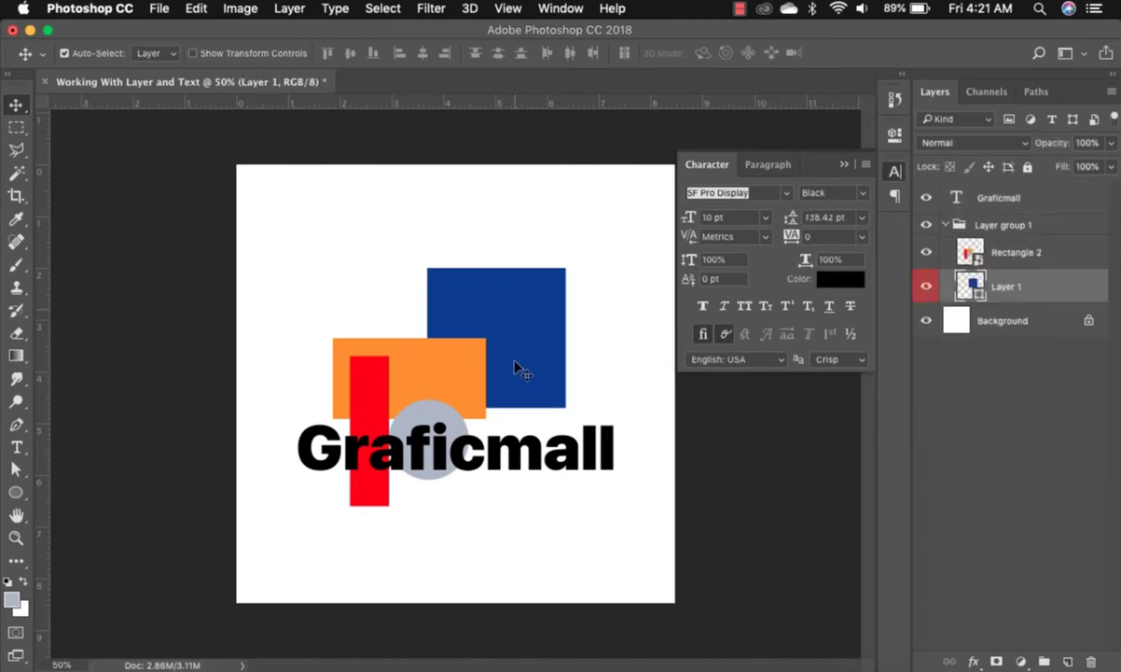
left_click_drag(517, 373, 578, 429)
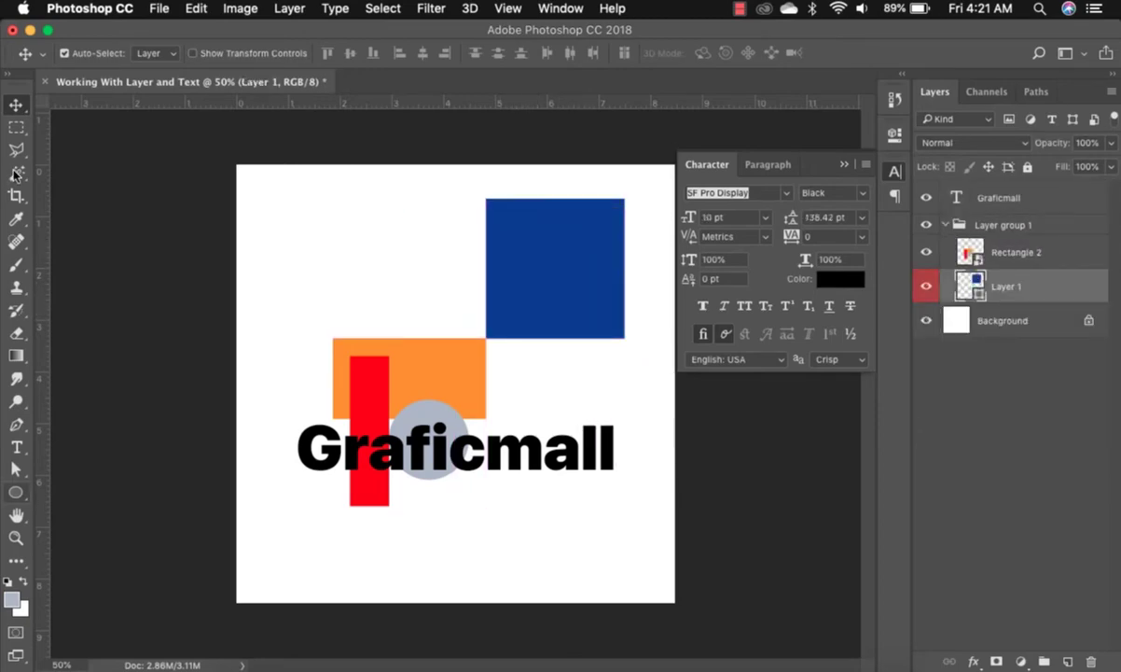
key("u")
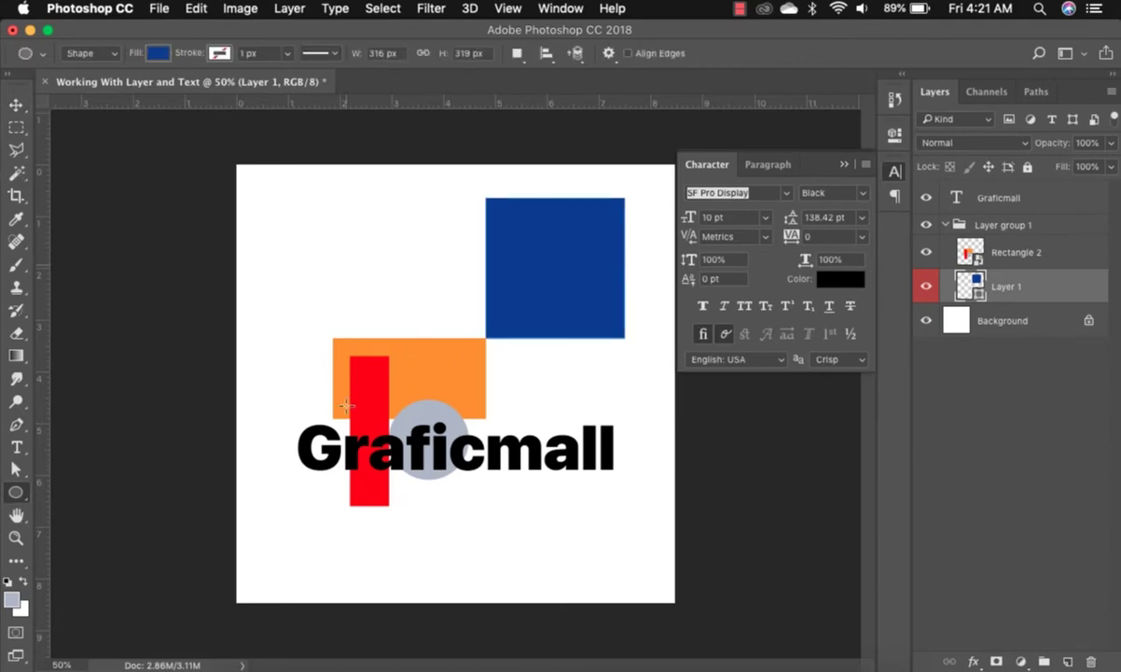
left_click_drag(346, 264, 551, 223)
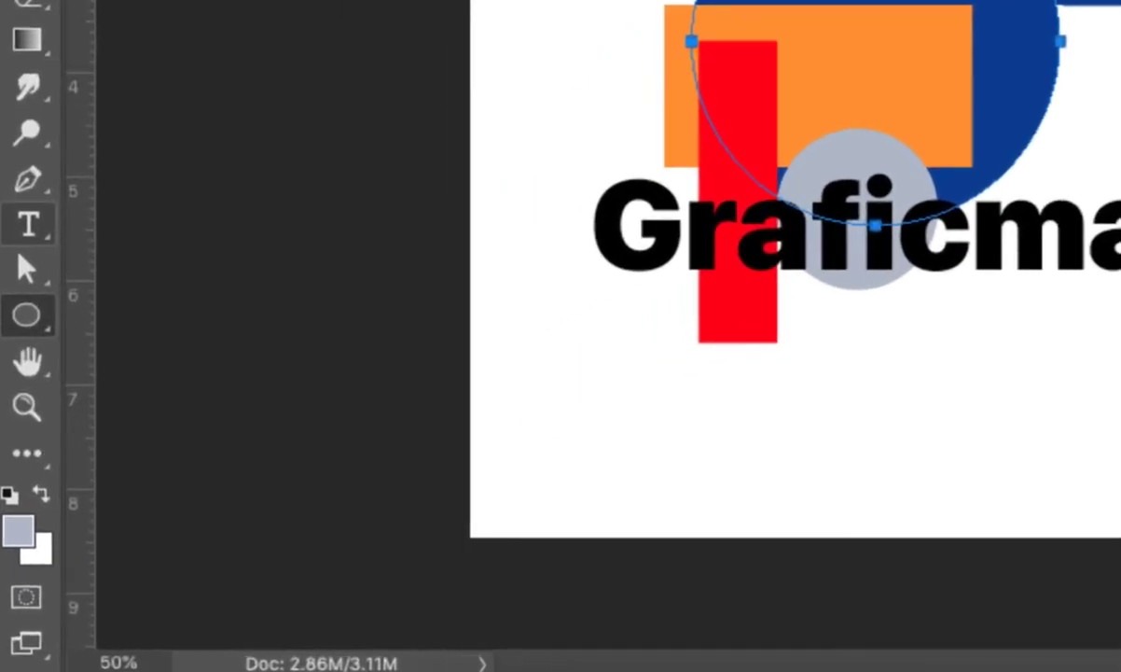
Step: Add the text "Text in photoshop" along the blue circle's upper right edge in black SF Pro Display Black at 10 pt
left_click(16, 289)
left_click(16, 235)
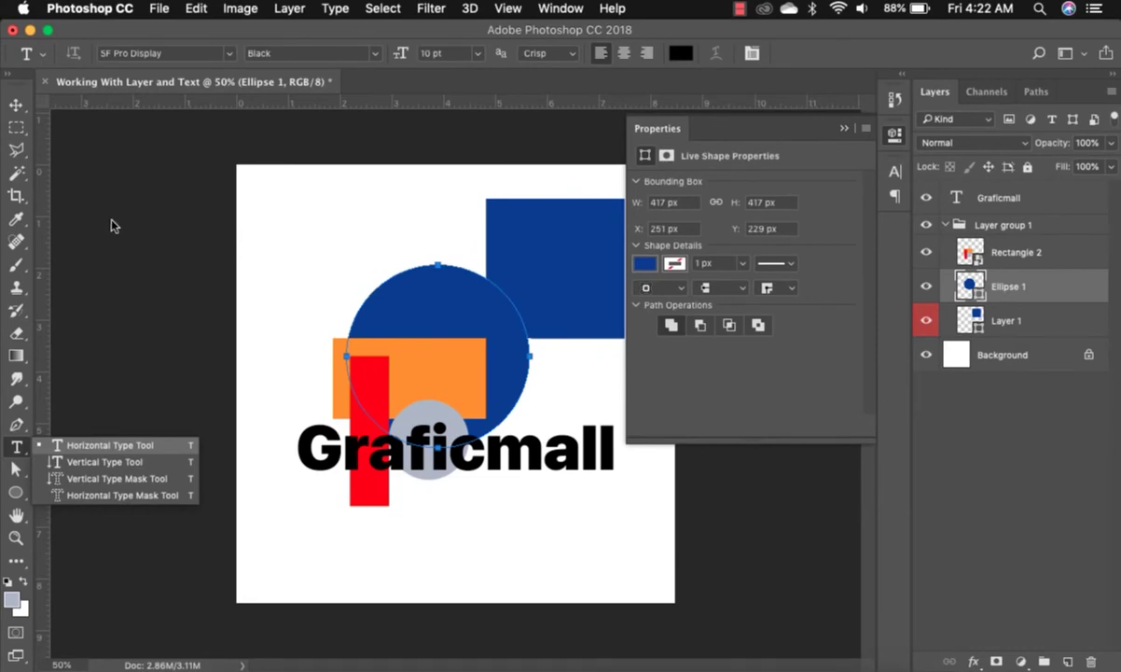
left_click(110, 218)
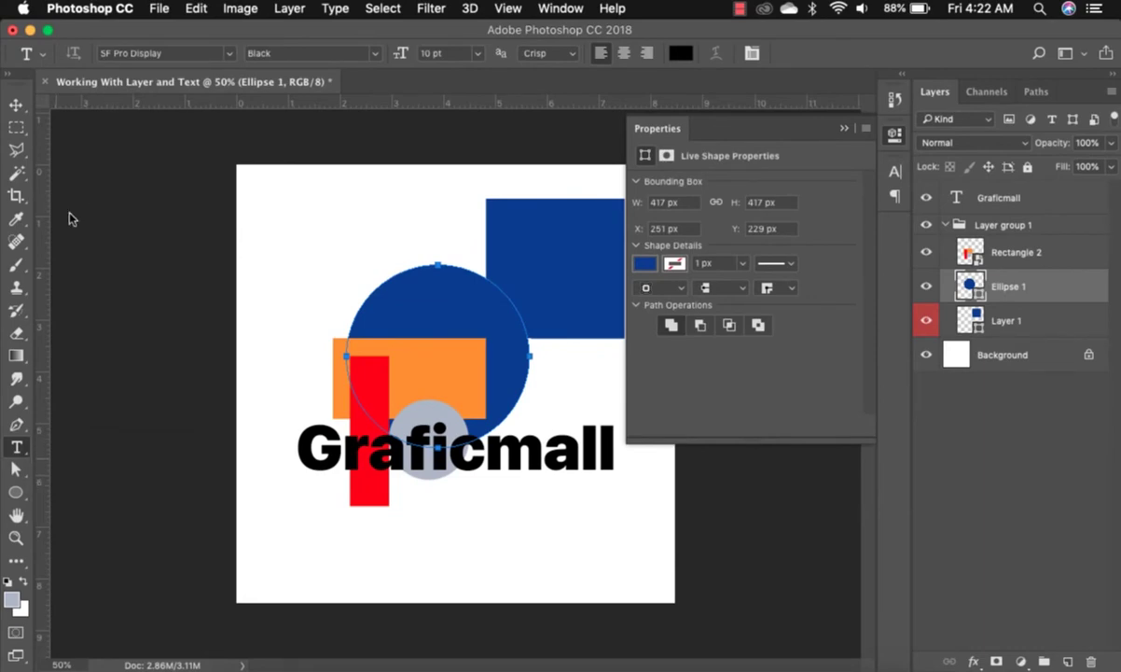
left_click(462, 394)
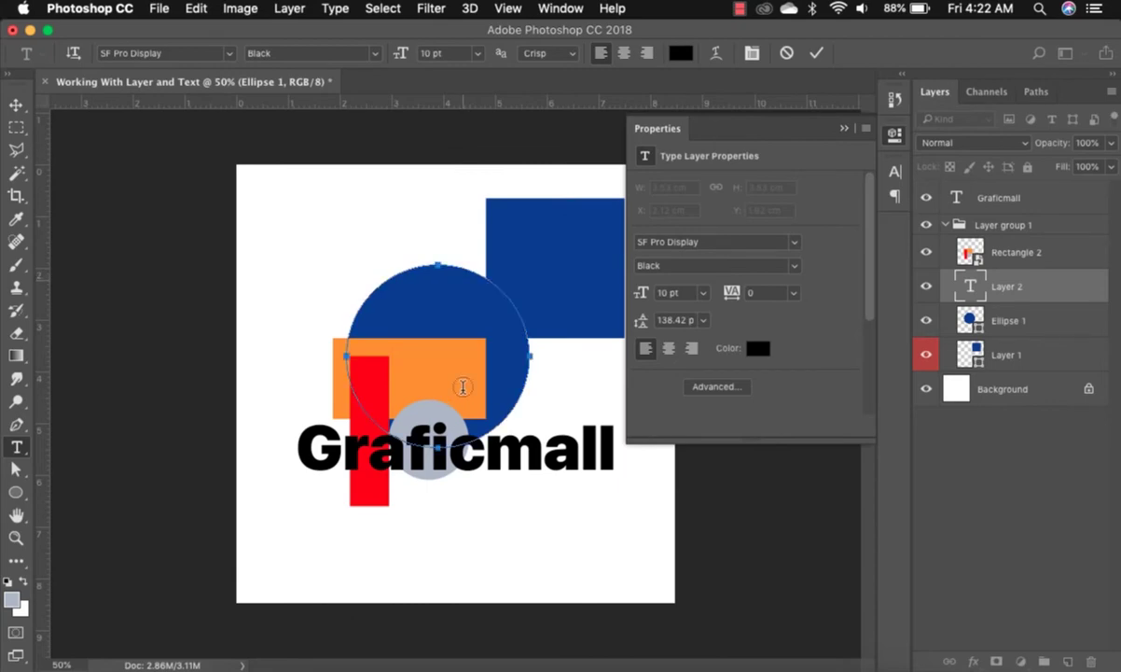
key("Escape")
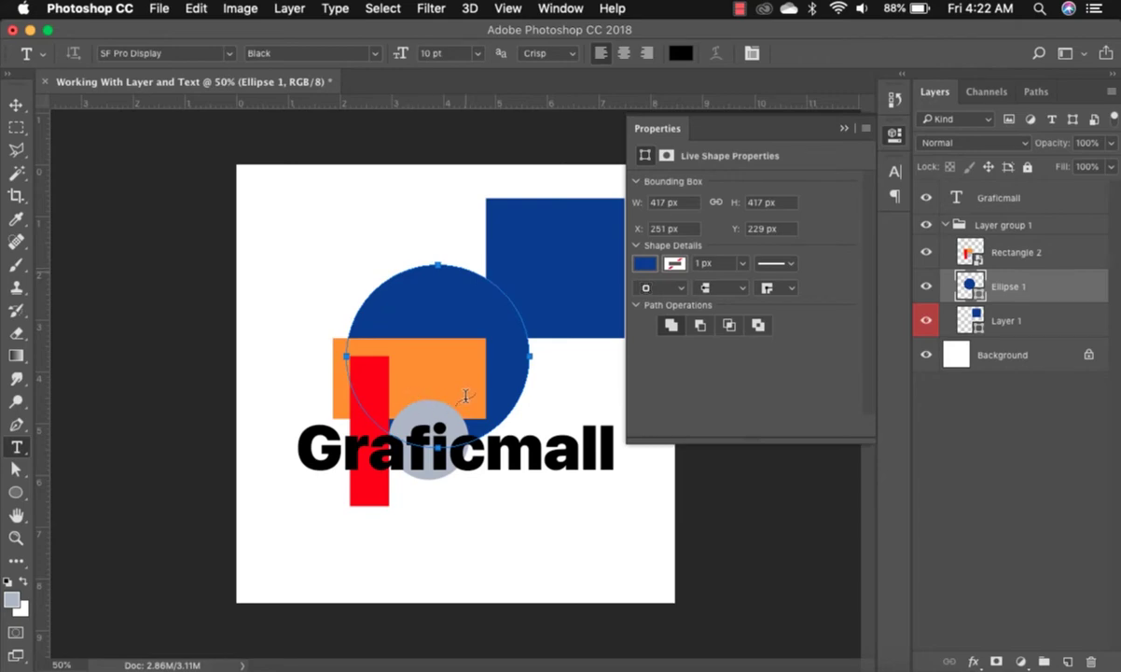
left_click(465, 396)
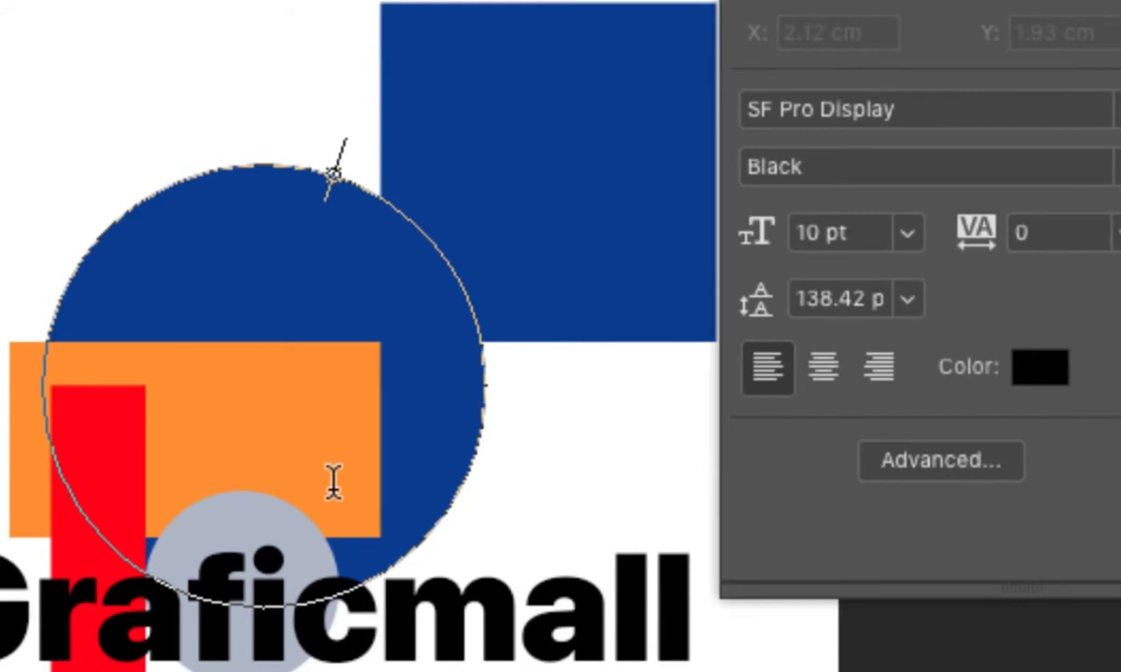
type("Text")
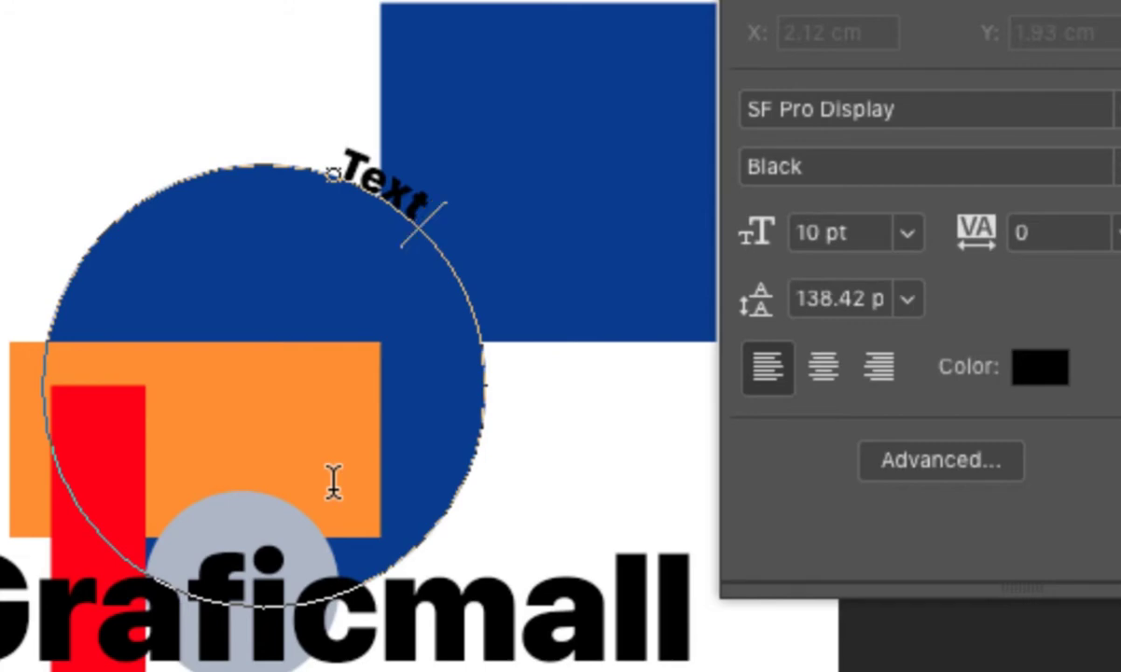
type(" in")
type(" ph")
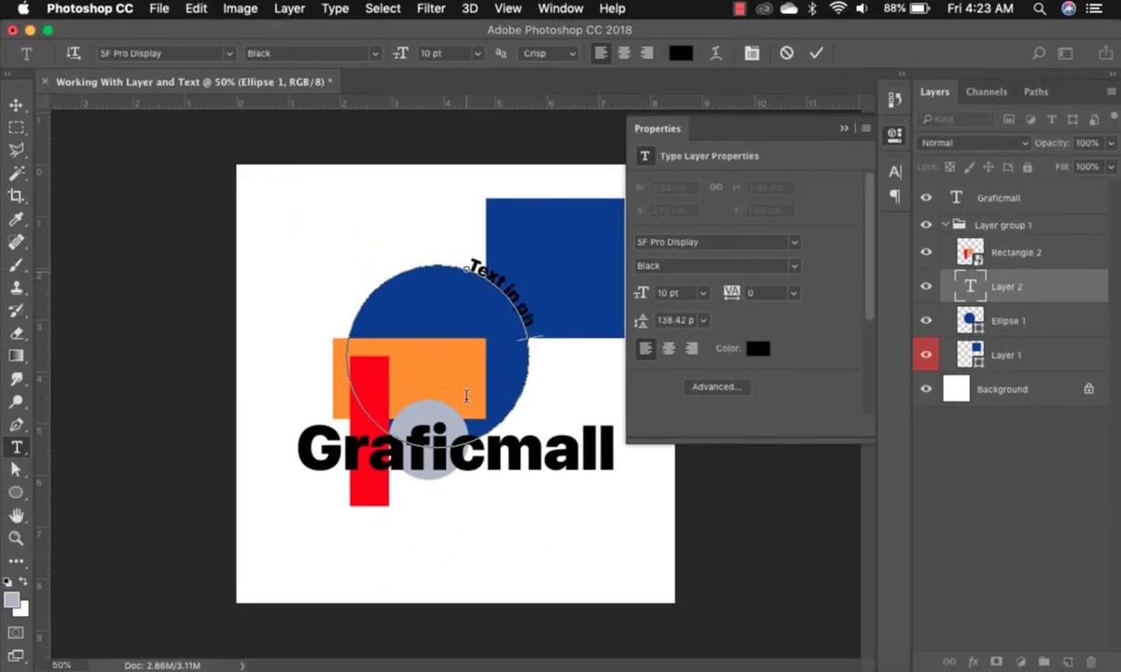
type("otoshop")
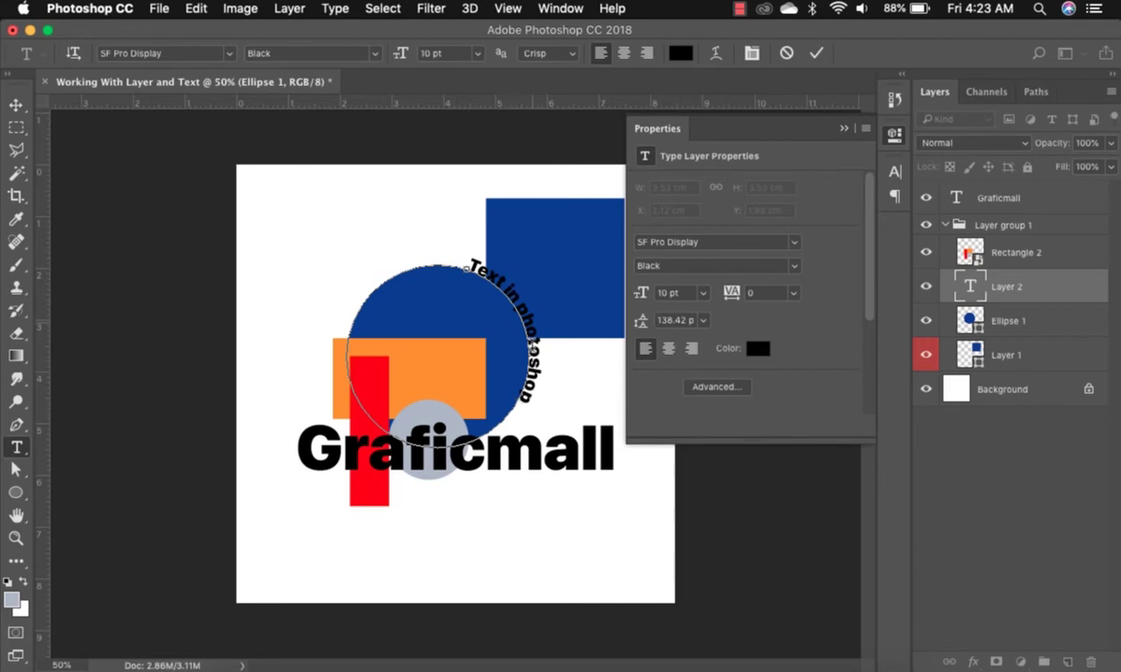
key("super+Return")
key("v")
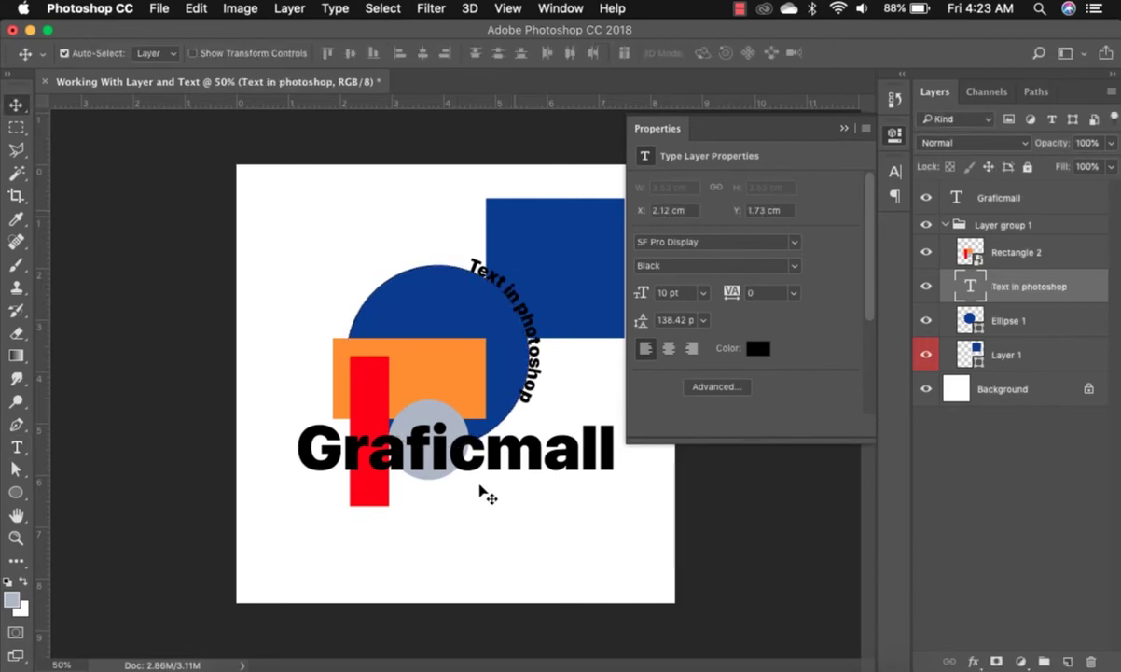
Step: Try moving the curved text and the blue circle independently of each other toward the canvas's upper left
left_click_drag(494, 367, 317, 443)
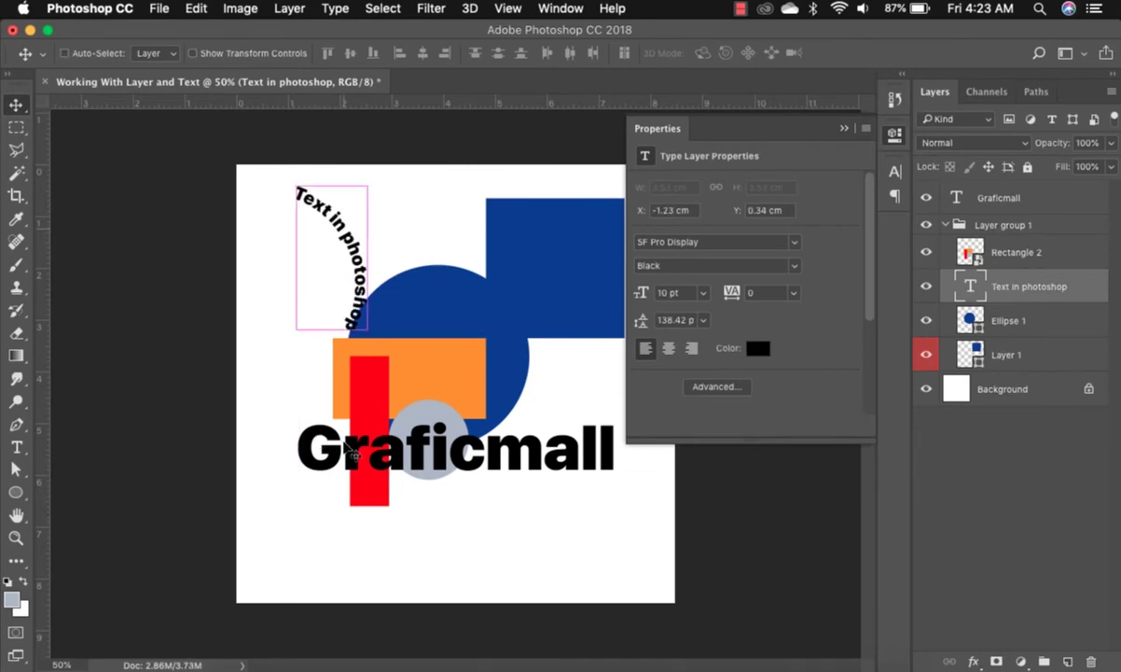
left_click_drag(328, 284, 503, 359)
left_click(499, 373)
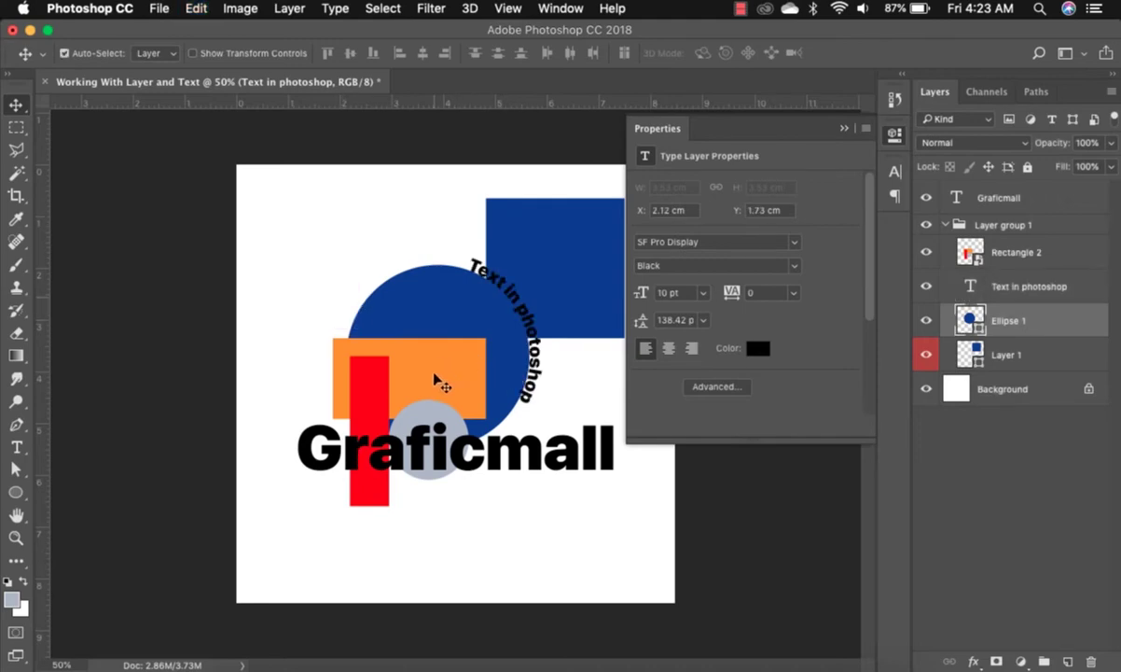
left_click_drag(437, 376, 309, 355)
left_click(486, 401)
left_click_drag(487, 401, 437, 444)
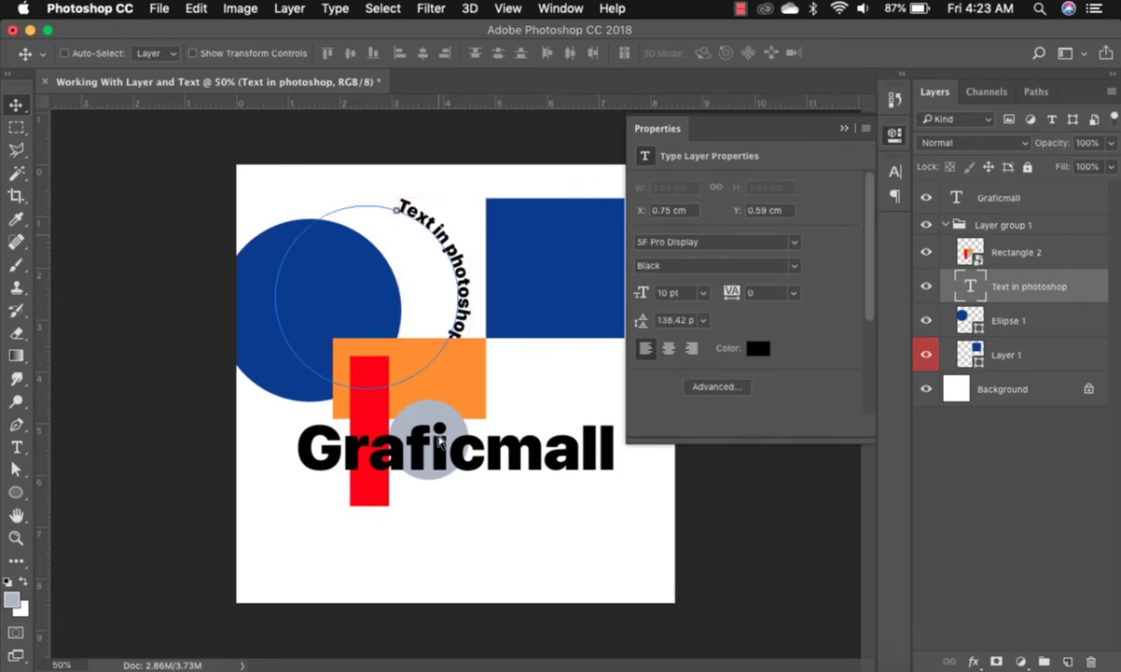
Step: Undo the separate moves of the blue circle and its curved text, keeping the text layer
key("super+z")
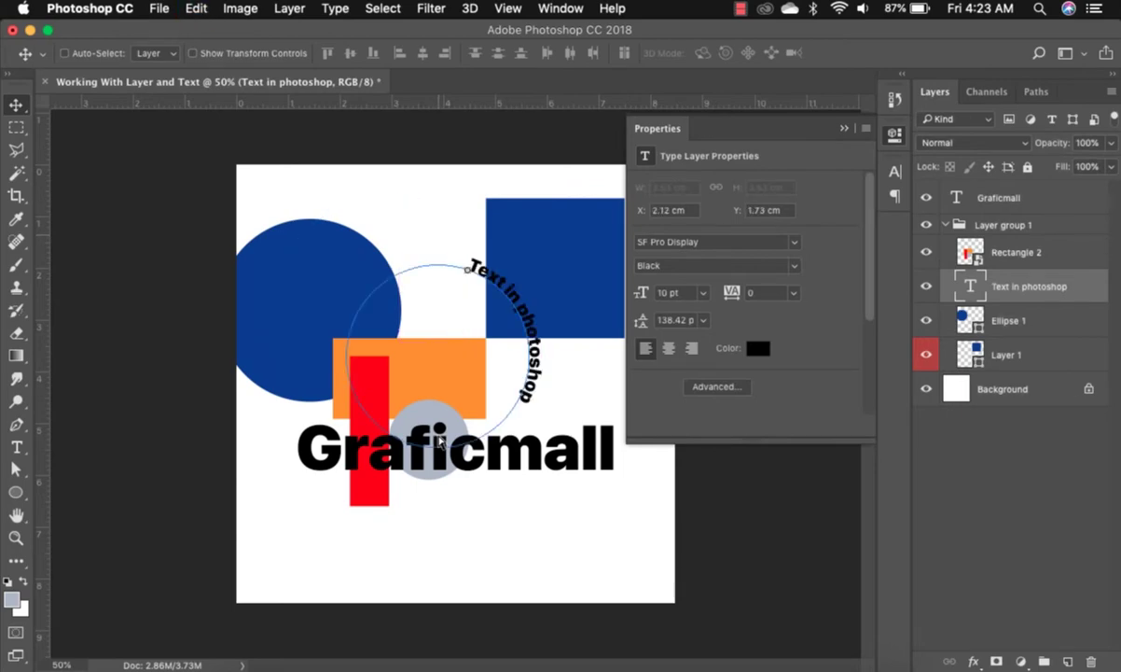
key("super+z")
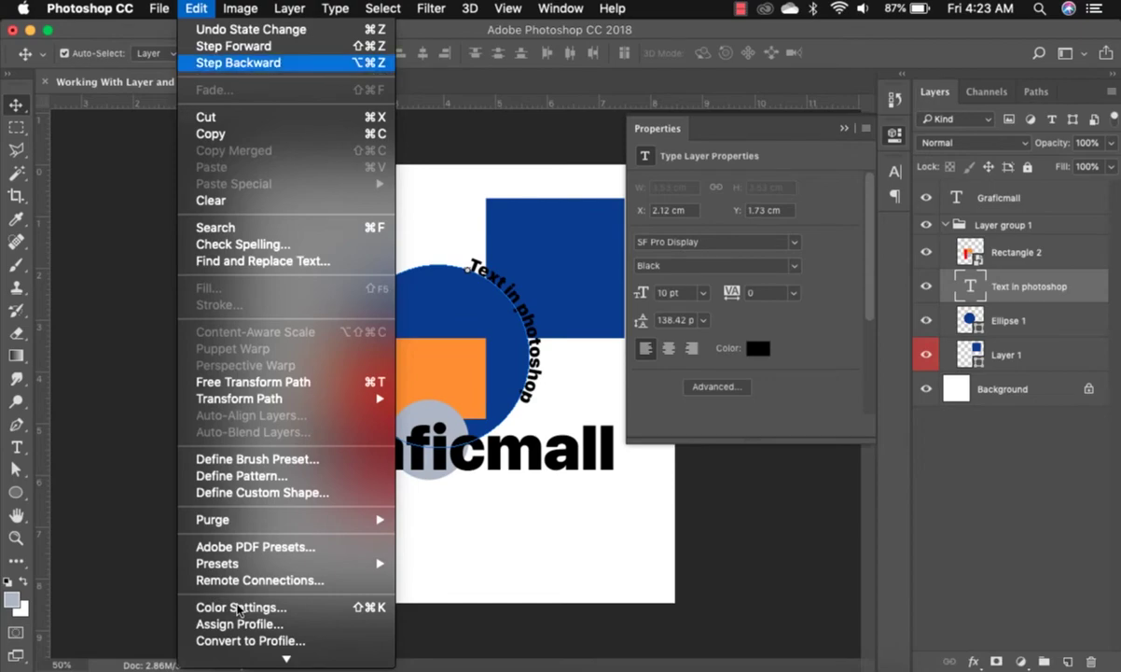
key("super+alt+z")
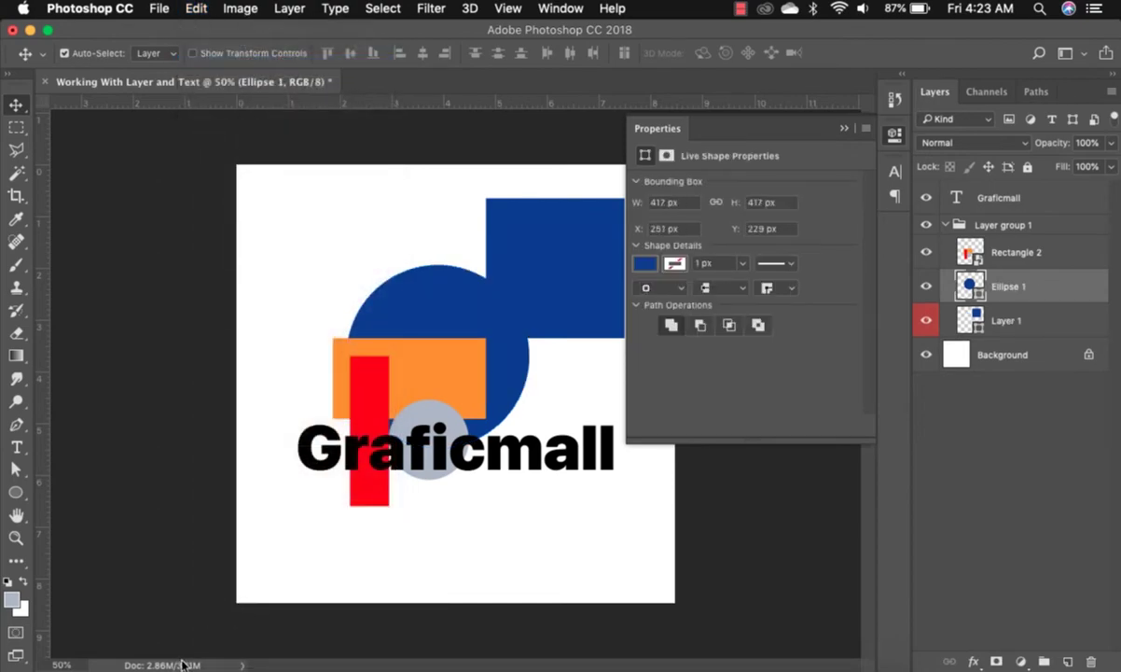
key("super+shift+z")
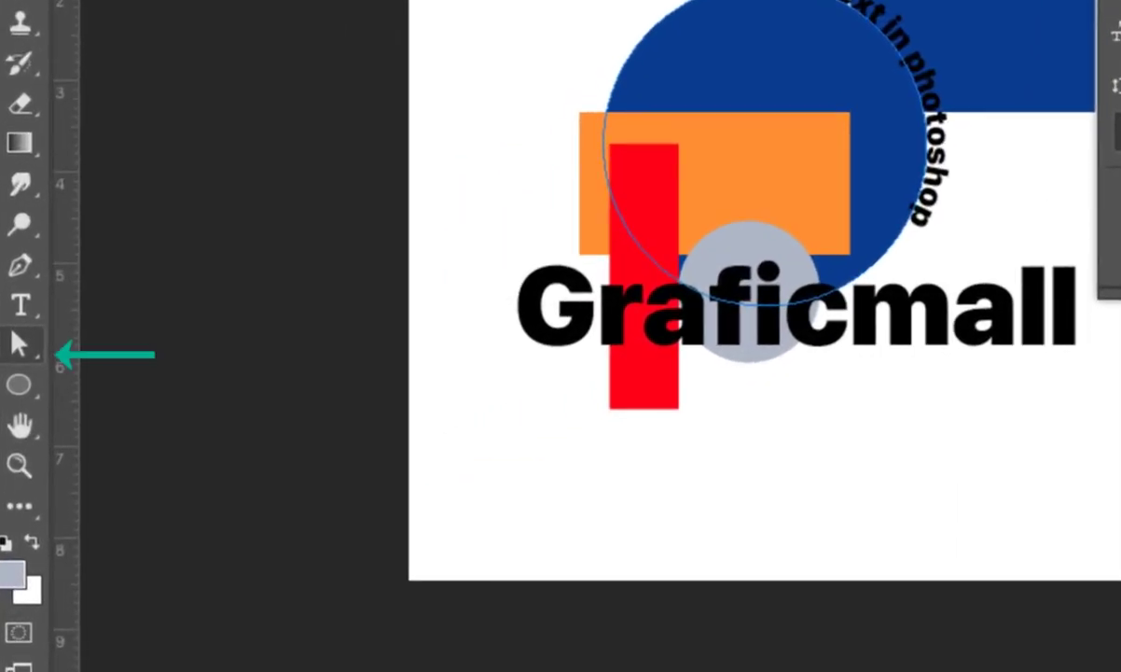
Step: Slide the curved text clockwise along the outside of the blue circle so it starts at the circle's right side and runs downward
left_click(19, 344)
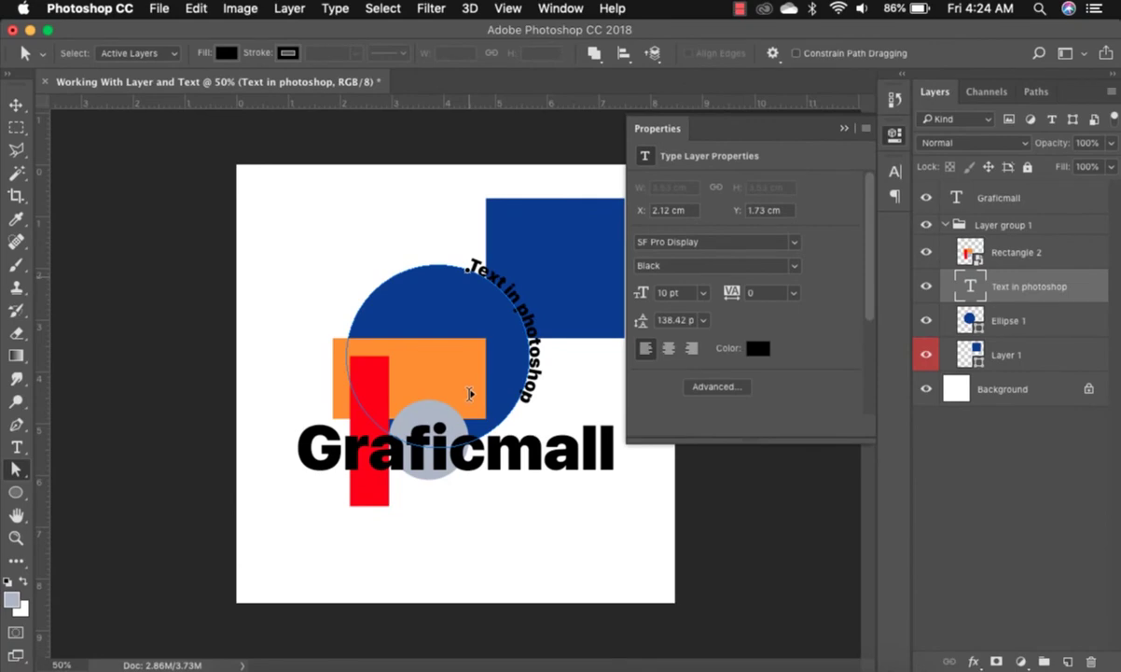
left_click_drag(470, 393, 523, 318)
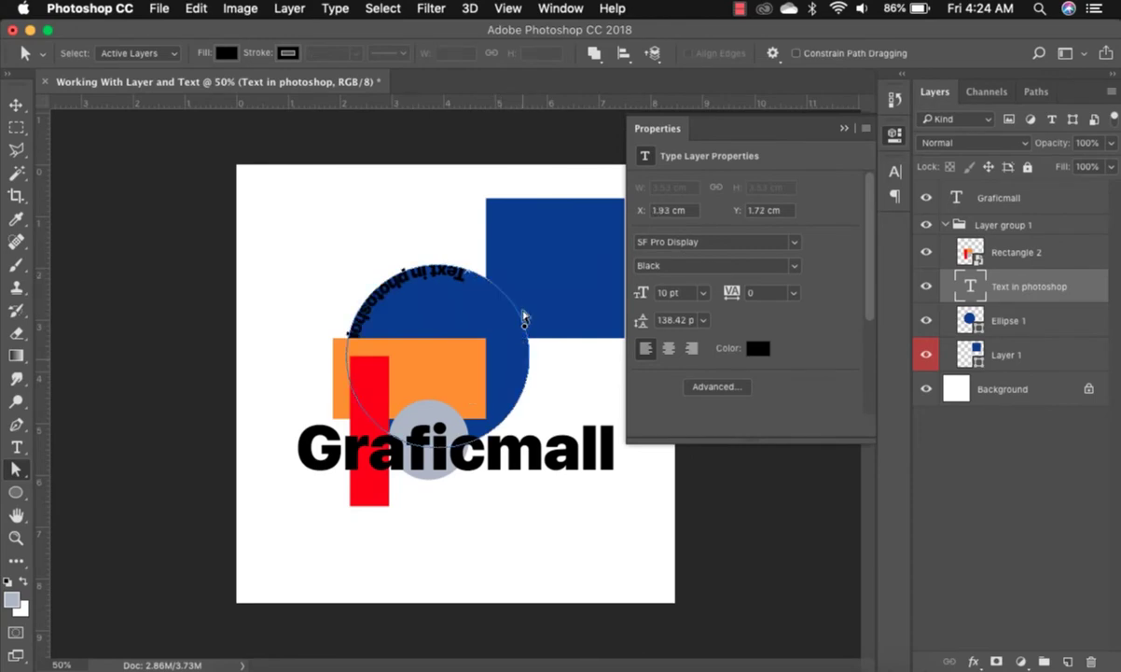
key("v")
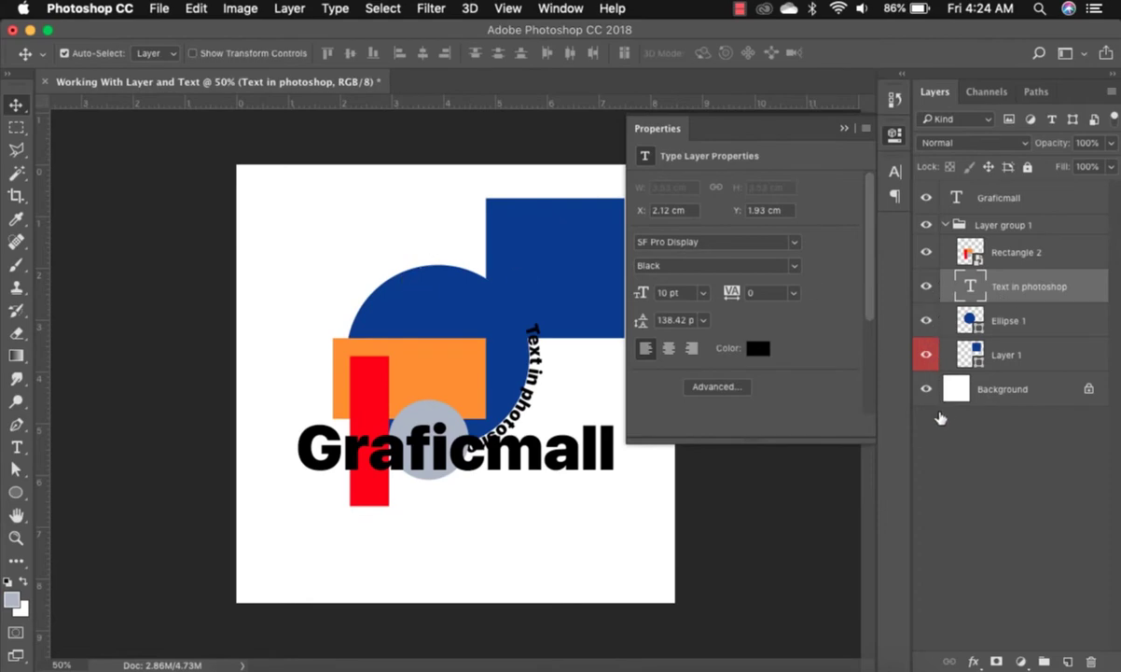
Step: Hide the Graficmall, Rectangle 2 and Layer 1 layers to isolate the blue circle and its curved text
left_click(925, 252)
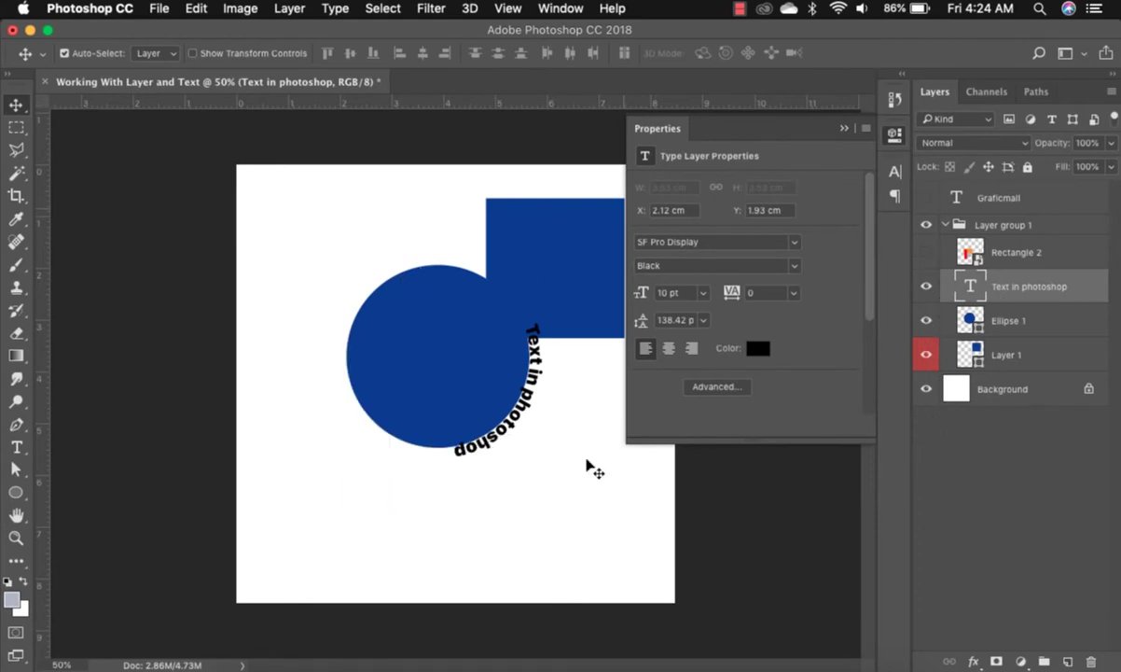
left_click(544, 457)
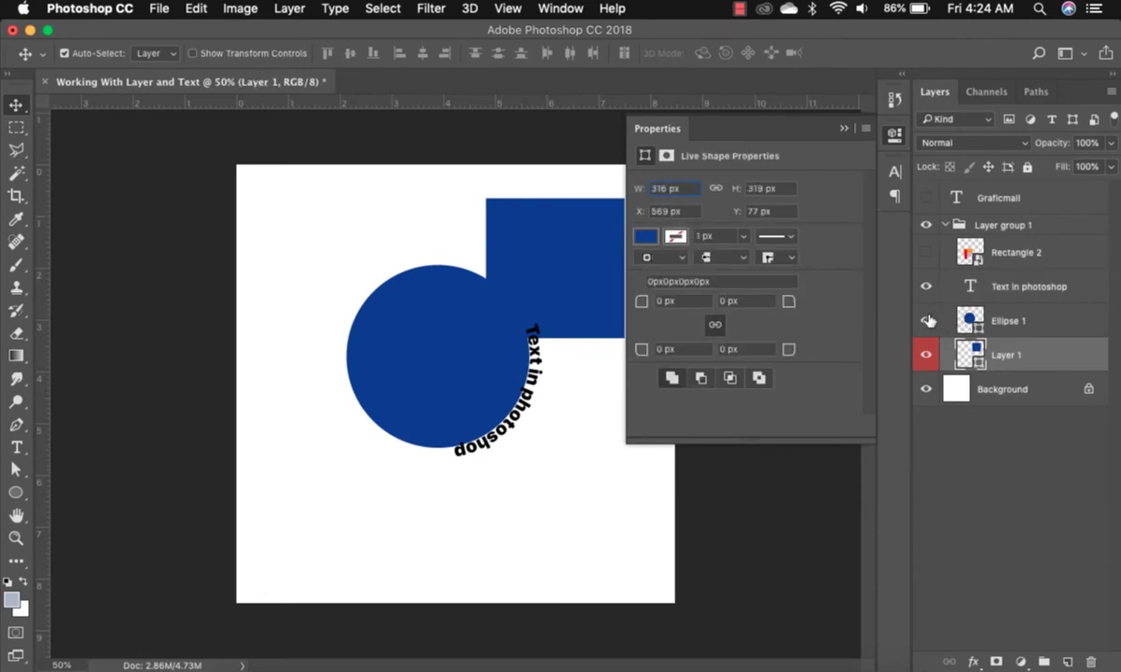
key("super+comma")
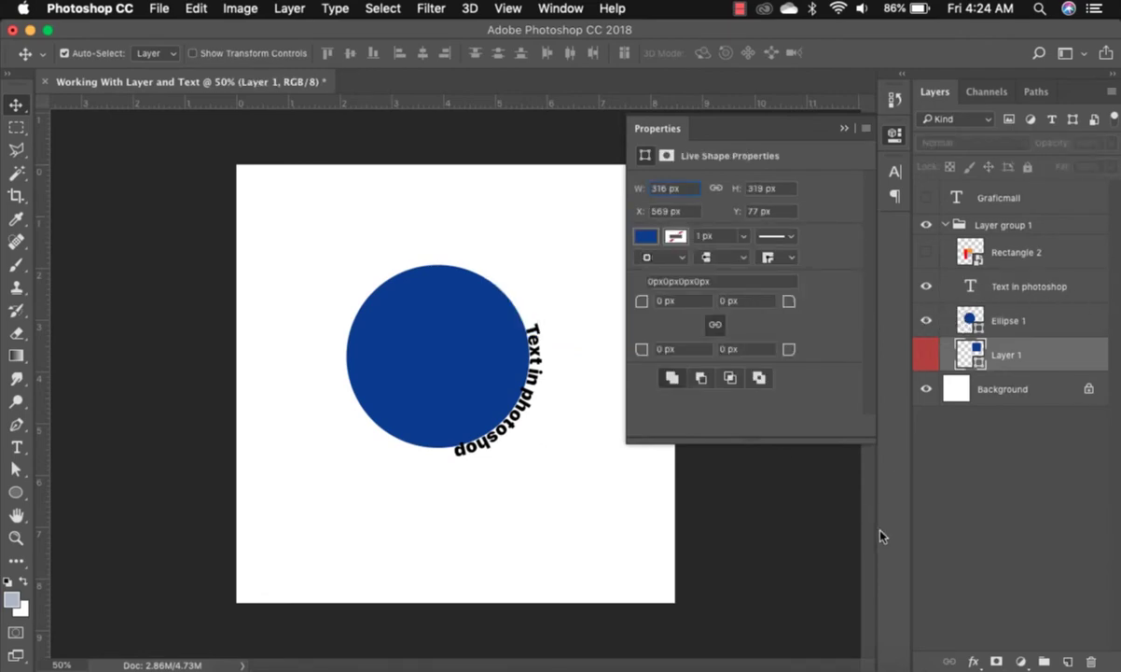
left_click(923, 357)
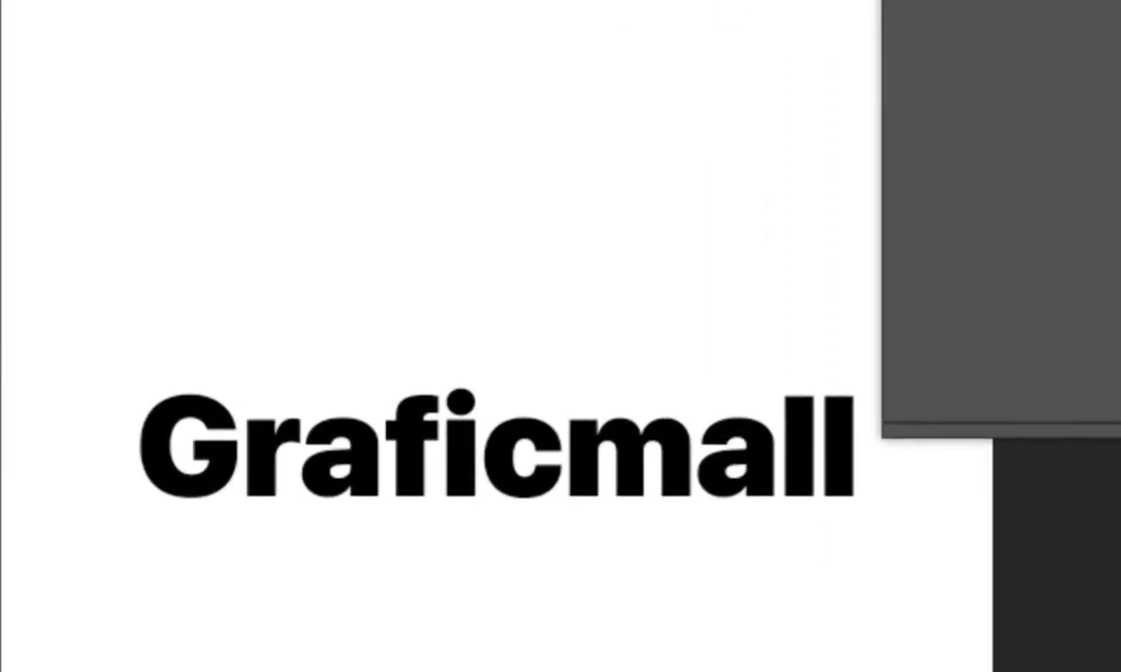
Step: Duplicate the Graficmall text directly above the original at X 1.2 cm, Y 3.64 cm and activate the Type tool
left_click_drag(627, 19, 635, 58)
key("t")
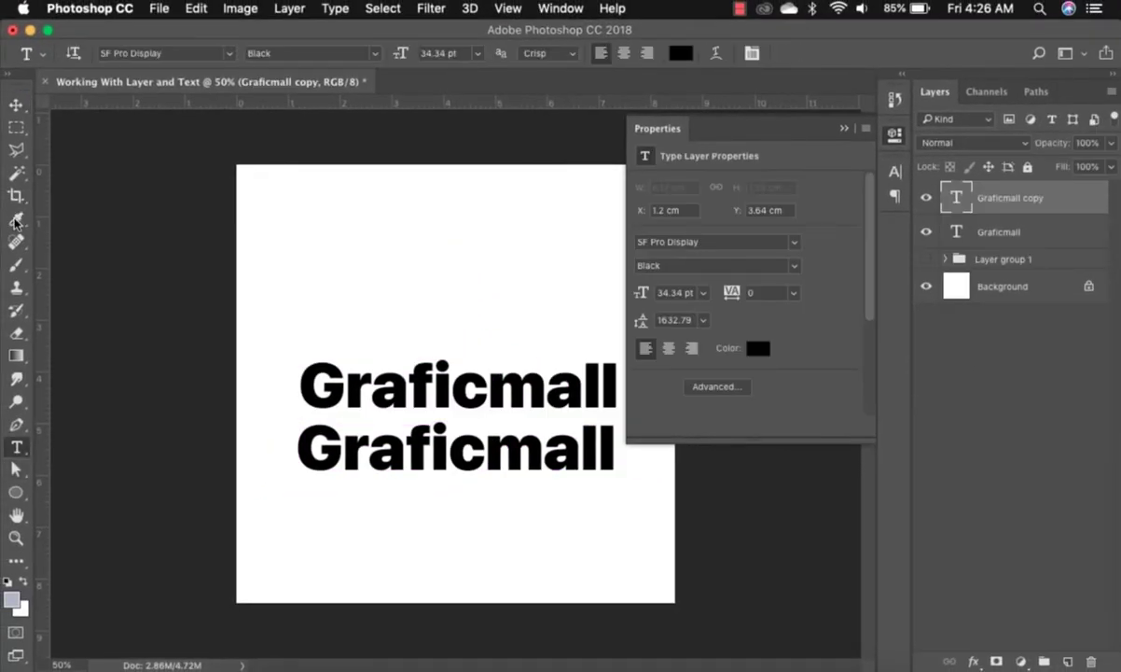
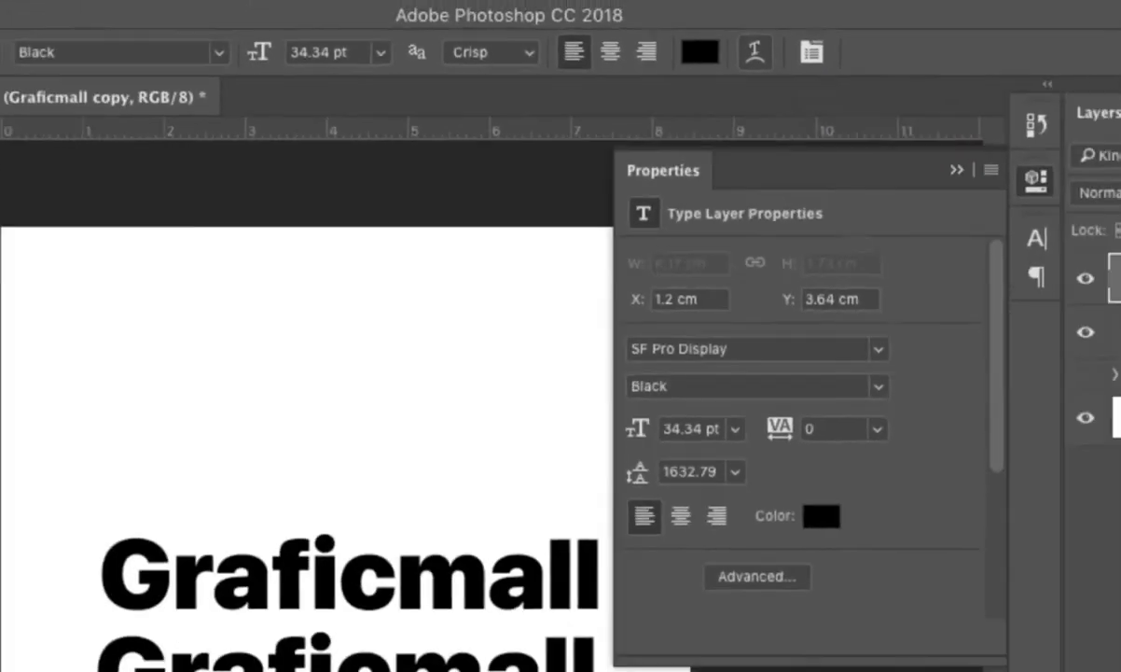
Step: Apply a horizontal Arc text warp to the upper Graficmall copy
left_click(756, 52)
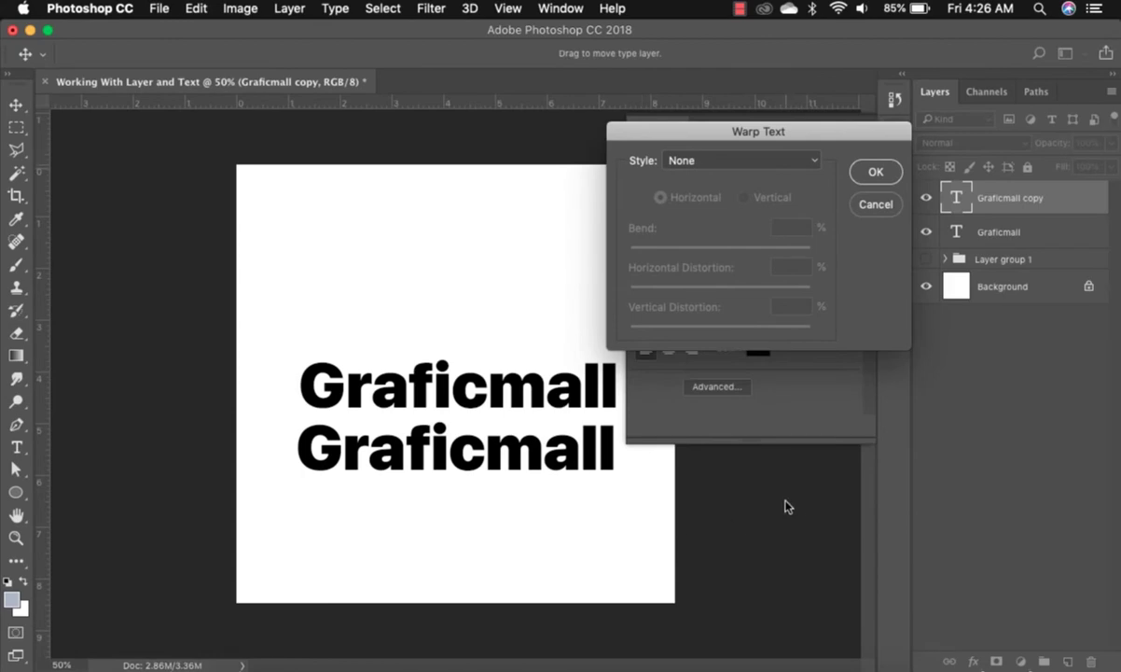
key("space")
key("Down")
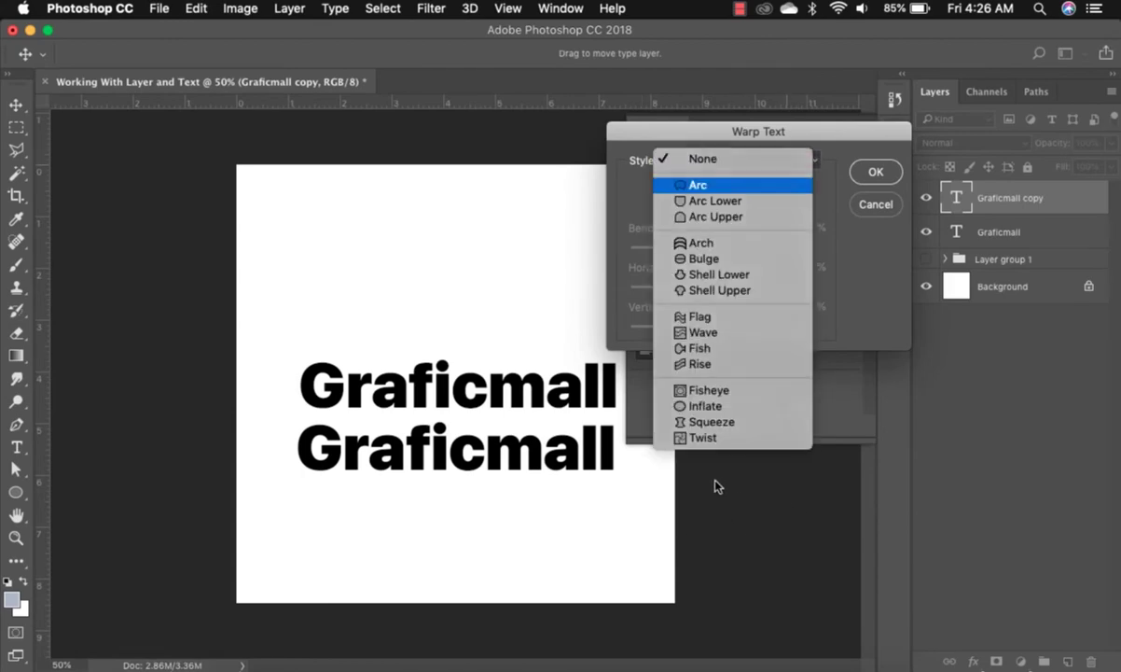
key("Return")
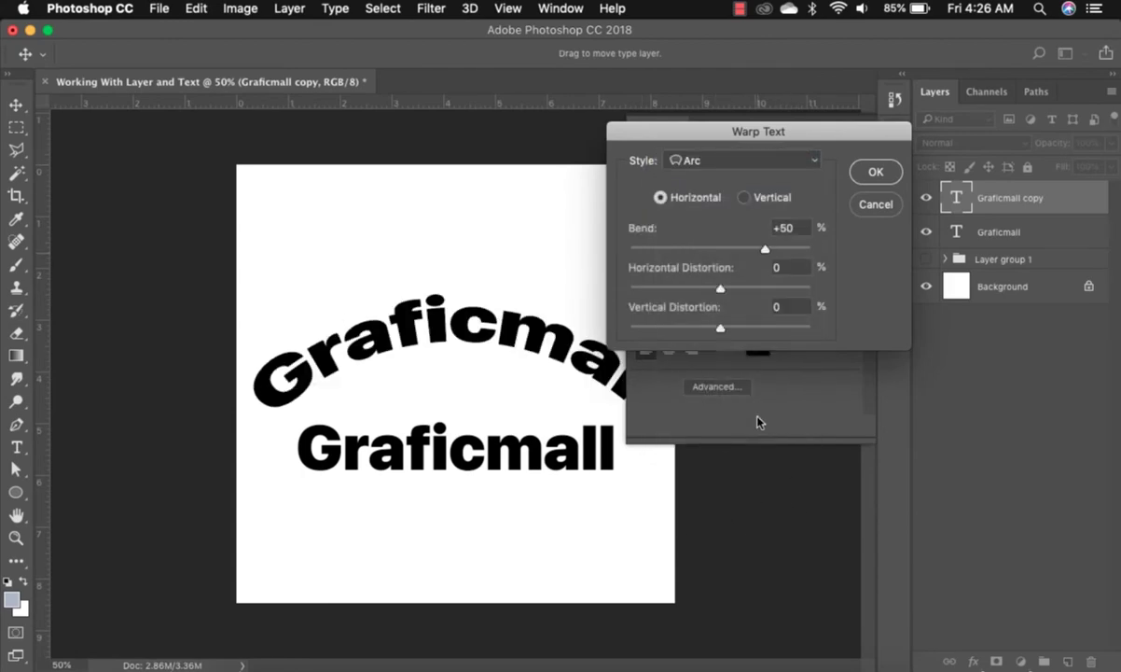
Step: Try negative bends of -21, -60 and -30 percent on the arc-warped text
key("Tab")
key("shift+Down")
key("shift+Down")
type("-21")
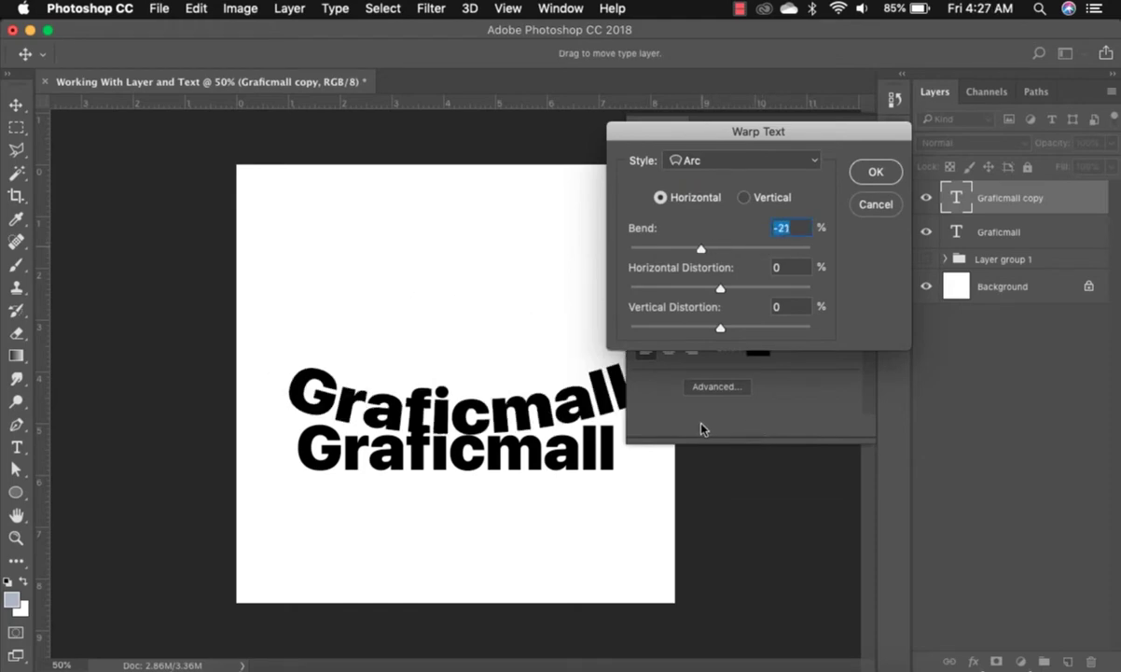
key("shift+Down")
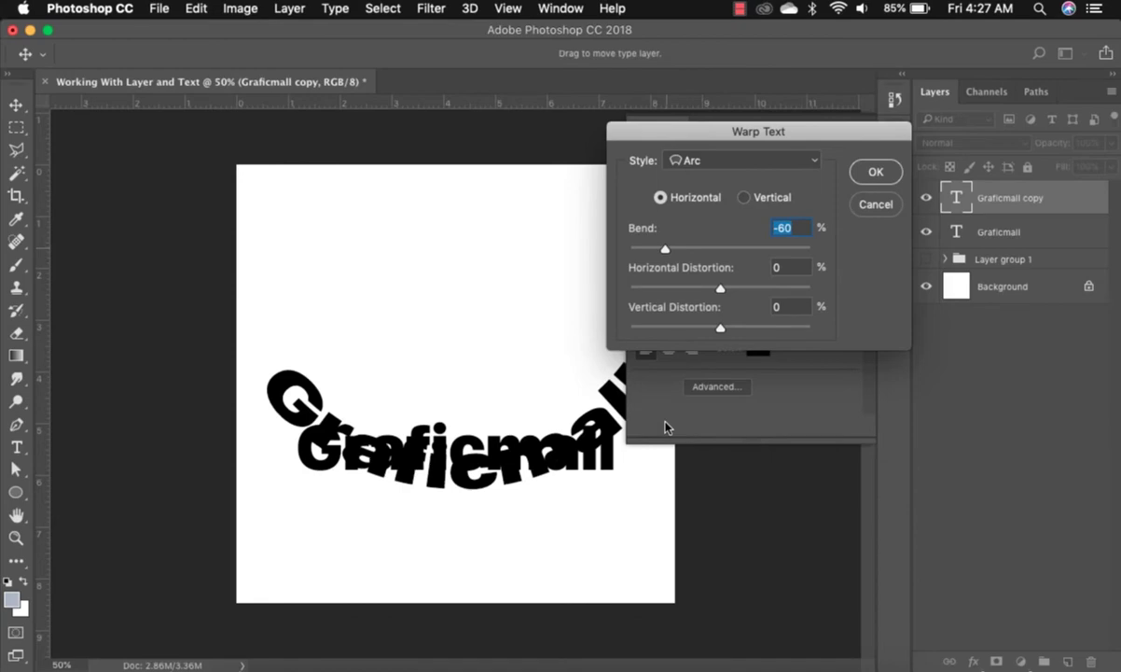
key("Up")
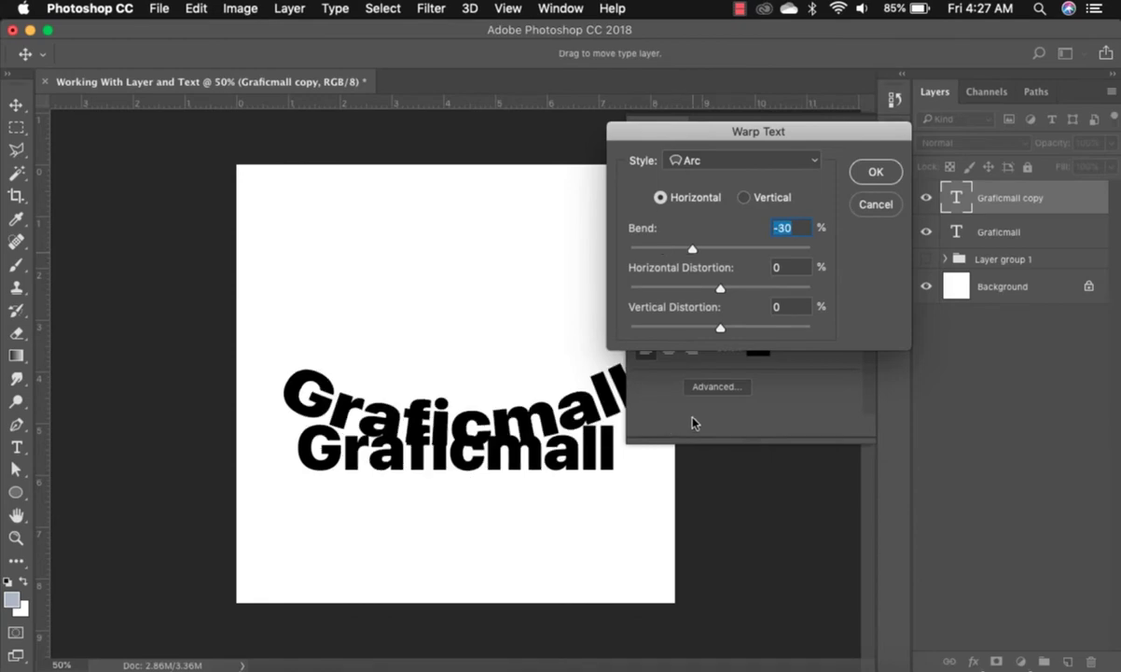
Step: Reset the warp's bend to 0 percent and change its style to Arc Lower
type("0")
key("space")
key("Down")
key("Down")
key("Down")
key("Down")
key("Up")
key("Up")
key("Up")
key("Return")
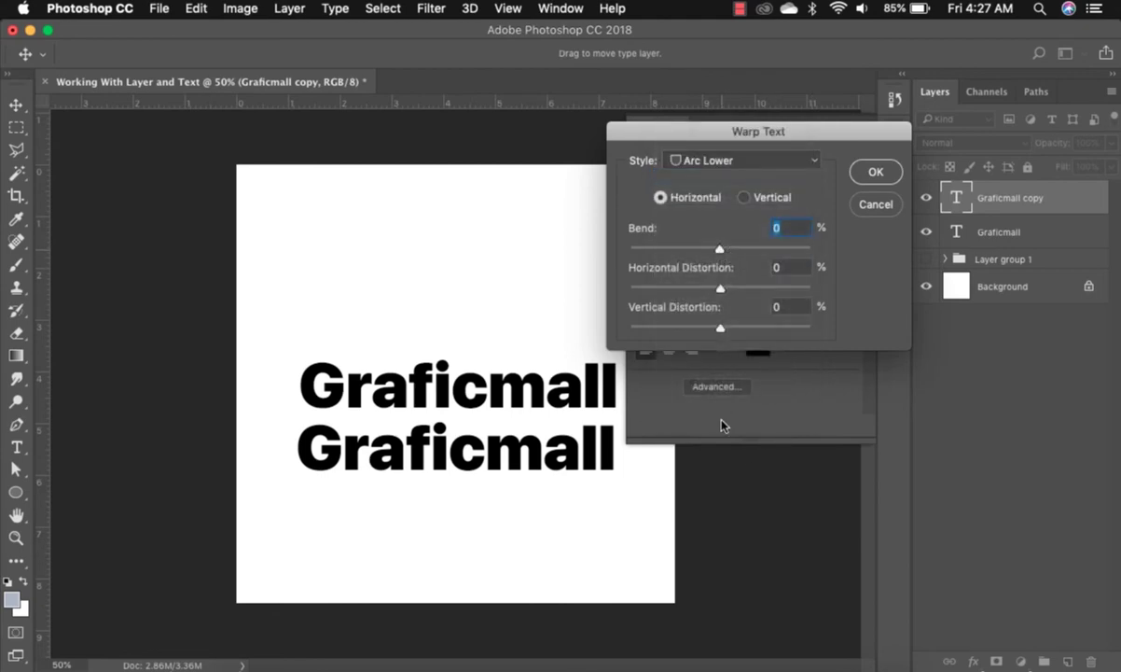
Step: Set the text warp to the Bulge style with a bend of +88 percent and apply it
type("88")
key("space")
key("Down")
key("Down")
key("Down")
key("Down")
key("Down")
key("Up")
key("Up")
key("Escape")
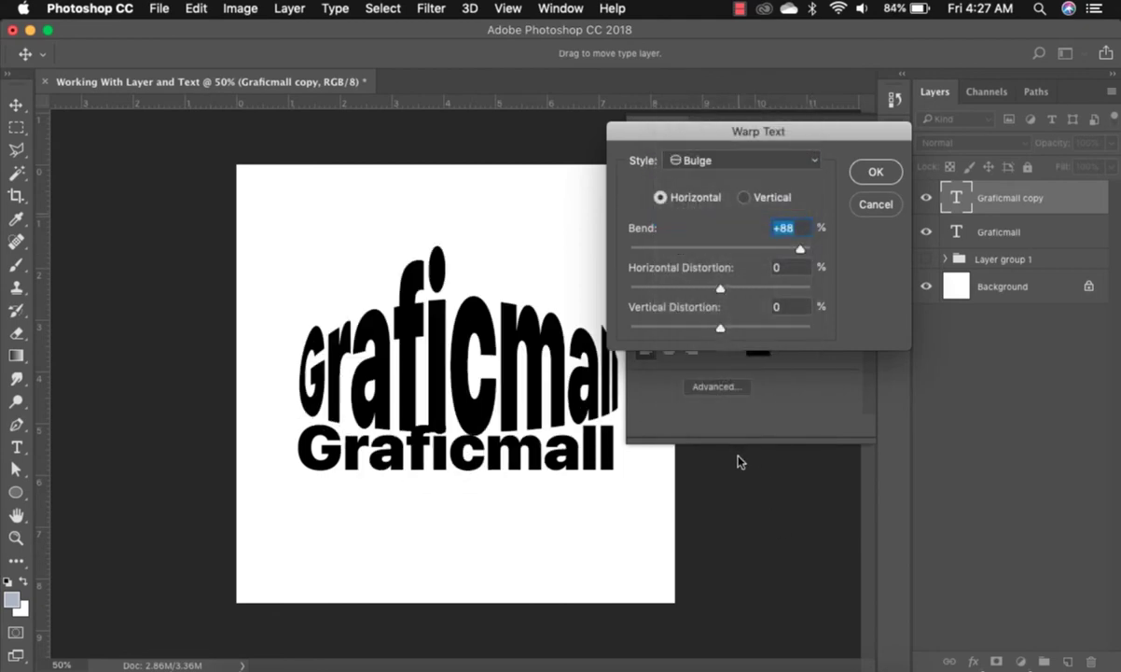
key("Return")
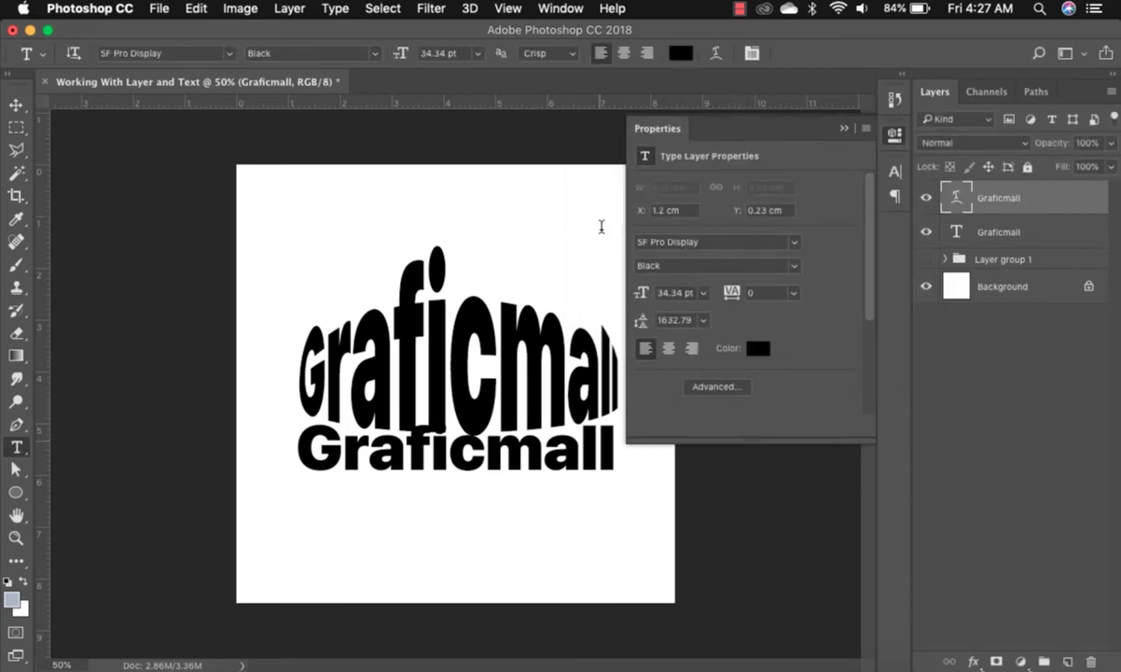
Step: Move the plain Graficmall text down to X 1.1 cm, Y 5.76 cm, and shift the bulged text slightly upward
key("v")
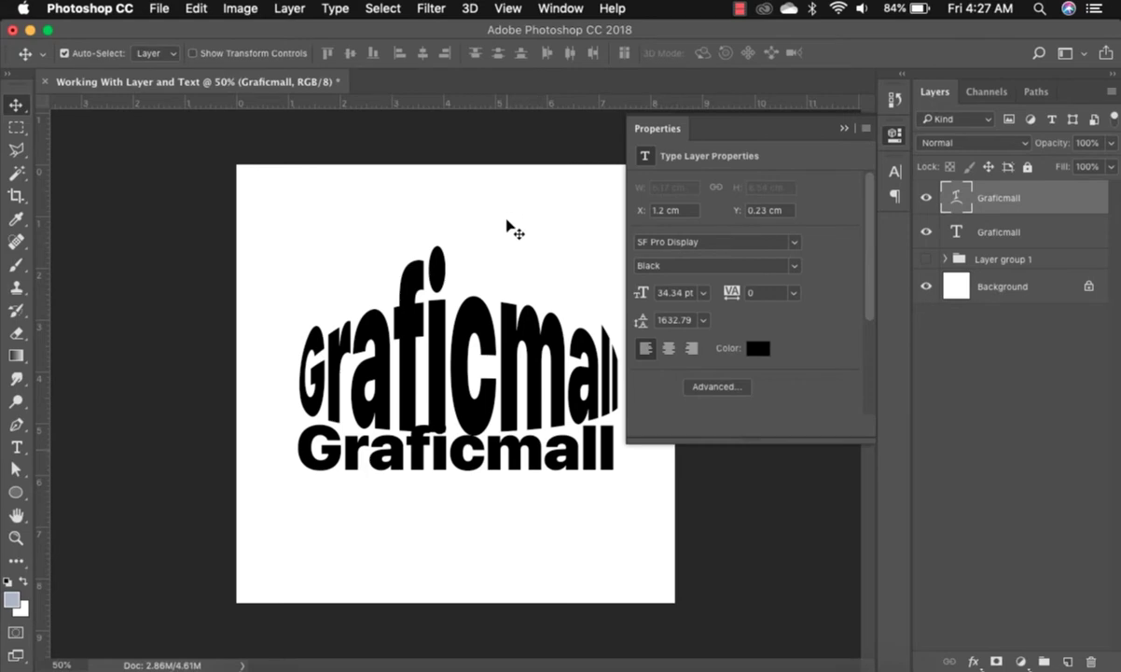
key("alt+[")
key("shift+Down")
key("shift+Down")
key("shift+Down")
key("shift+Down")
key("shift+Down")
key("shift+Down")
key("shift+Down")
key("shift+Down")
key("shift+Down")
key("shift+Down")
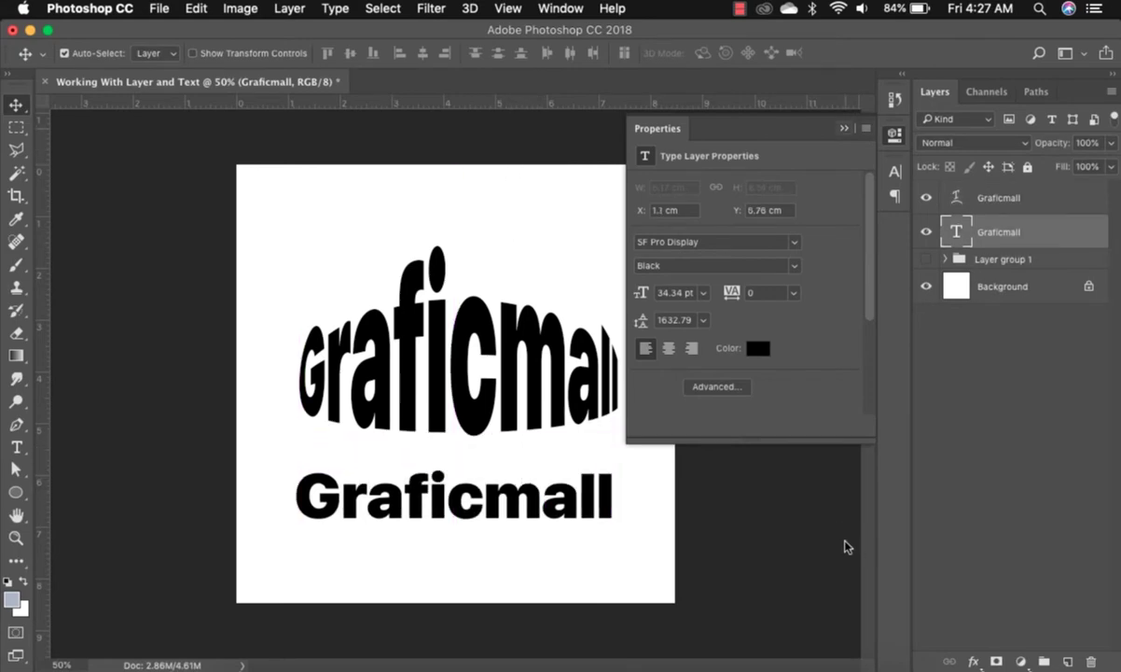
left_click(846, 546)
left_click_drag(480, 347, 471, 319)
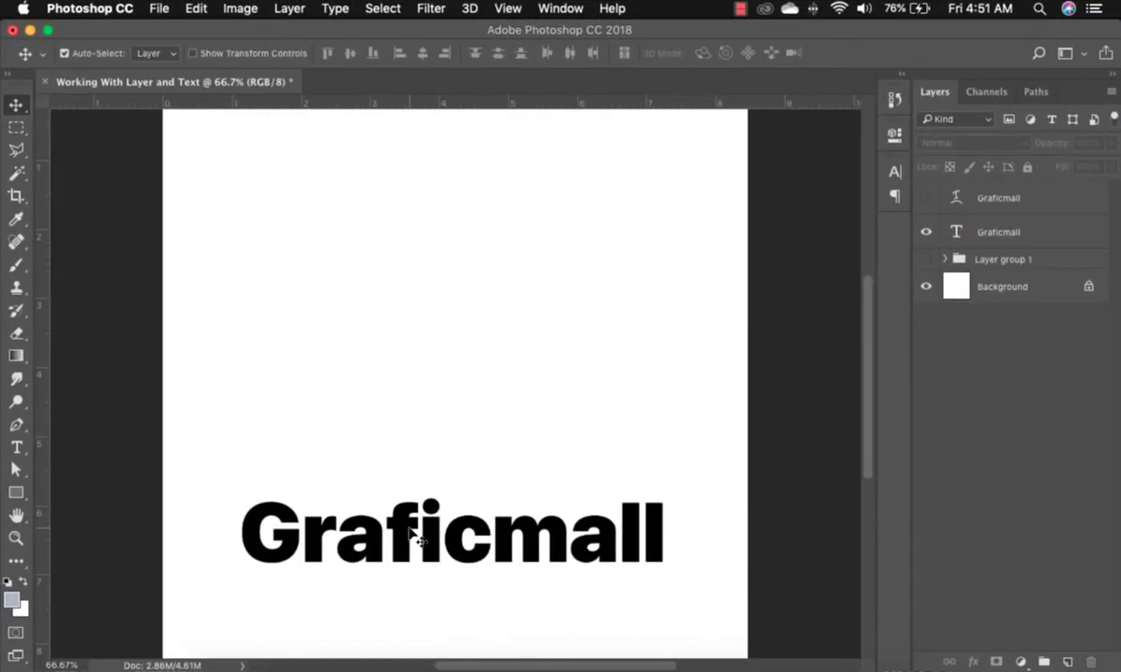
Step: Move the plain Graficmall text up to the middle of the canvas and set its text color to orange #dd5e11
left_click_drag(413, 523, 410, 383)
left_click(895, 174)
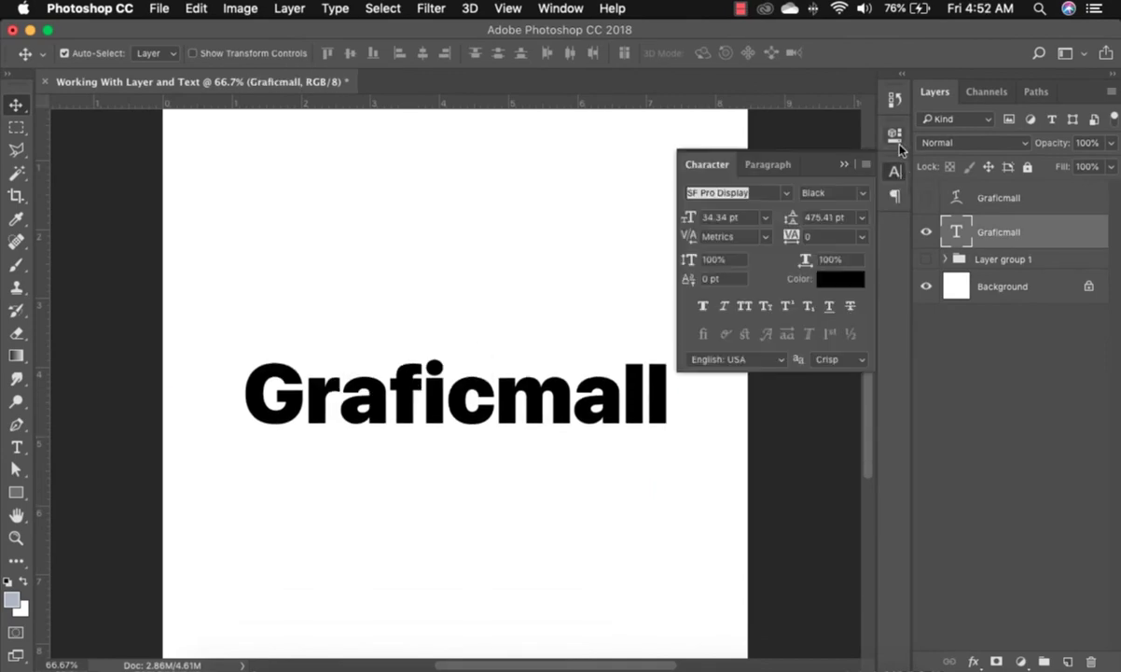
left_click(832, 279)
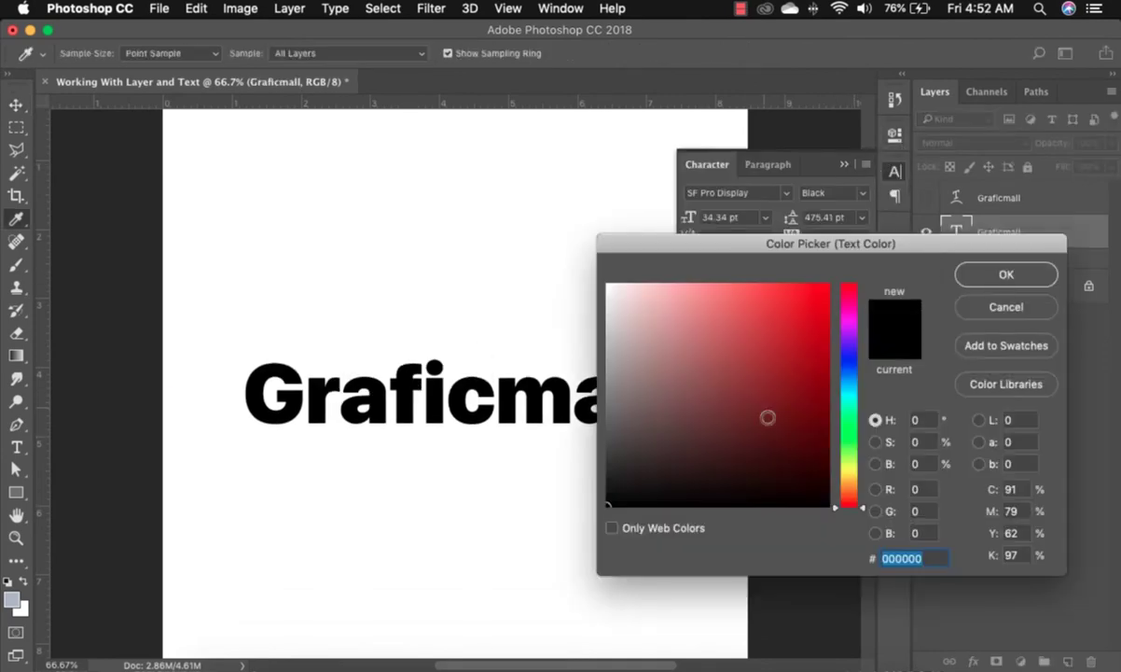
left_click(812, 313)
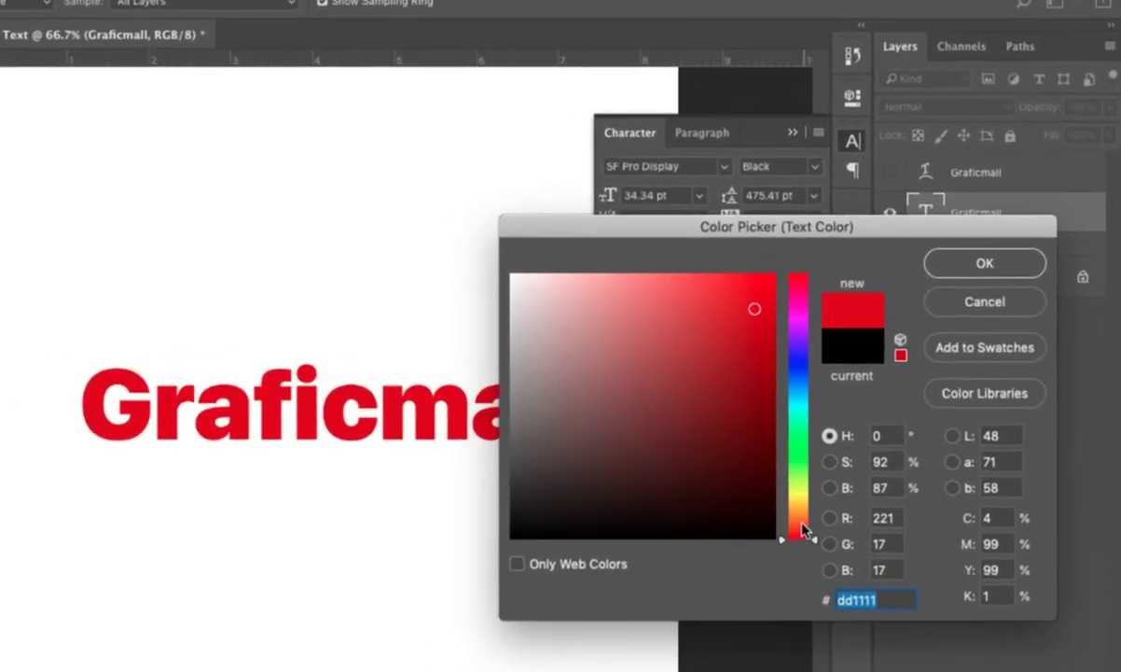
left_click_drag(852, 513, 853, 494)
left_click_drag(765, 551, 762, 554)
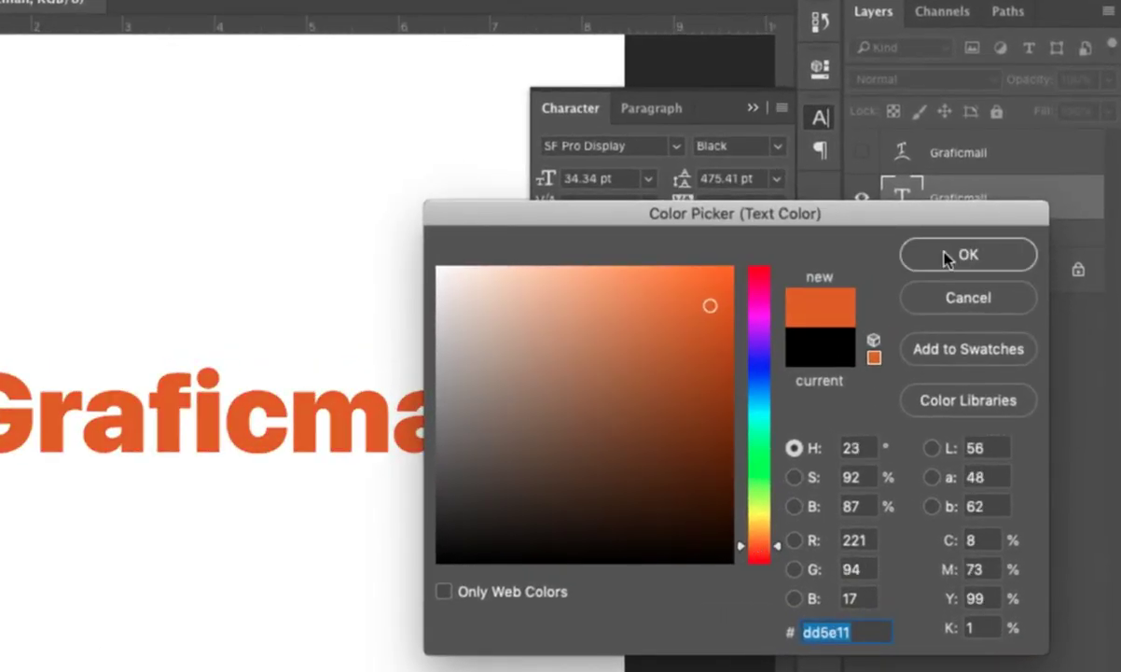
left_click(947, 258)
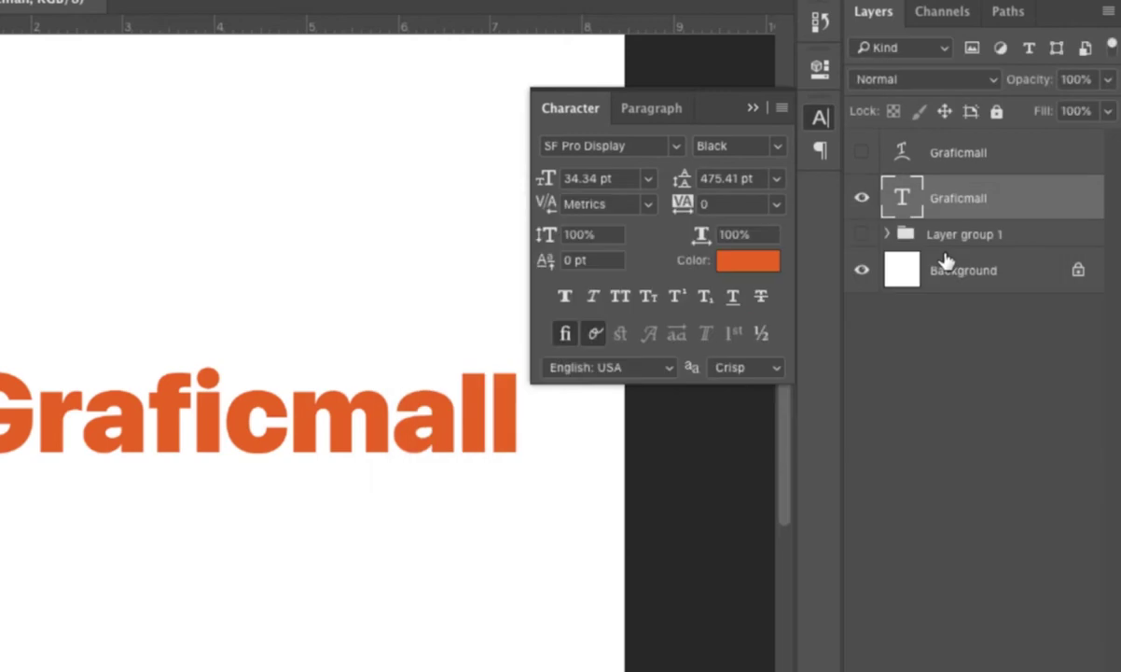
Step: Enable an Inner Glow layer style on the plain Graficmall text and show its settings
double_click(1069, 209)
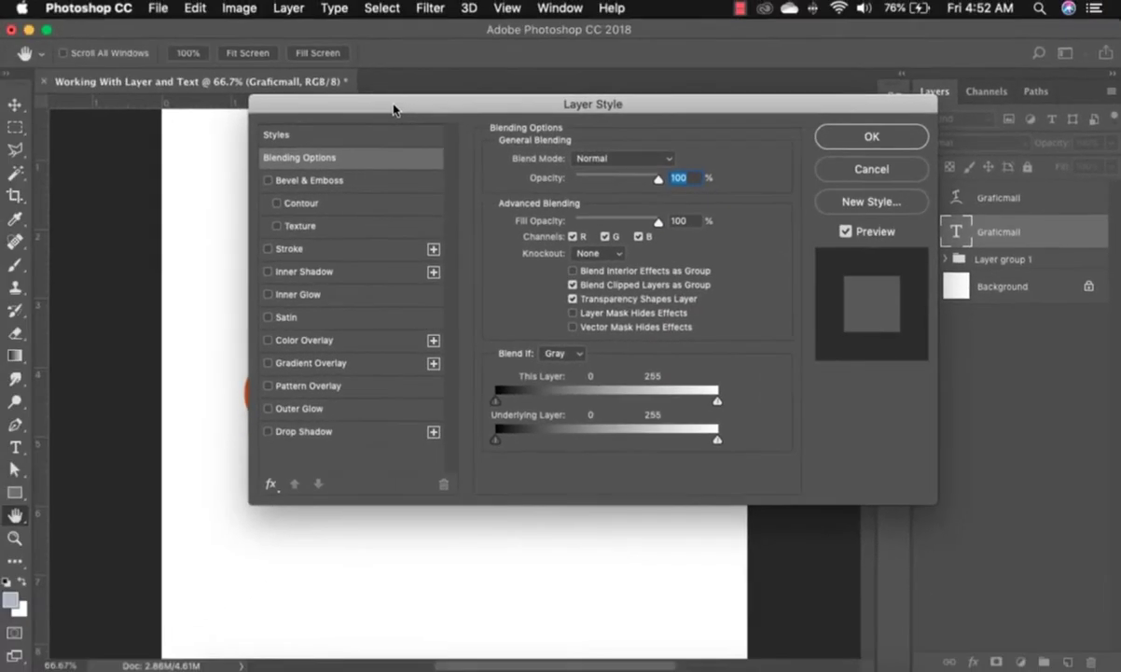
left_click_drag(393, 110, 796, 114)
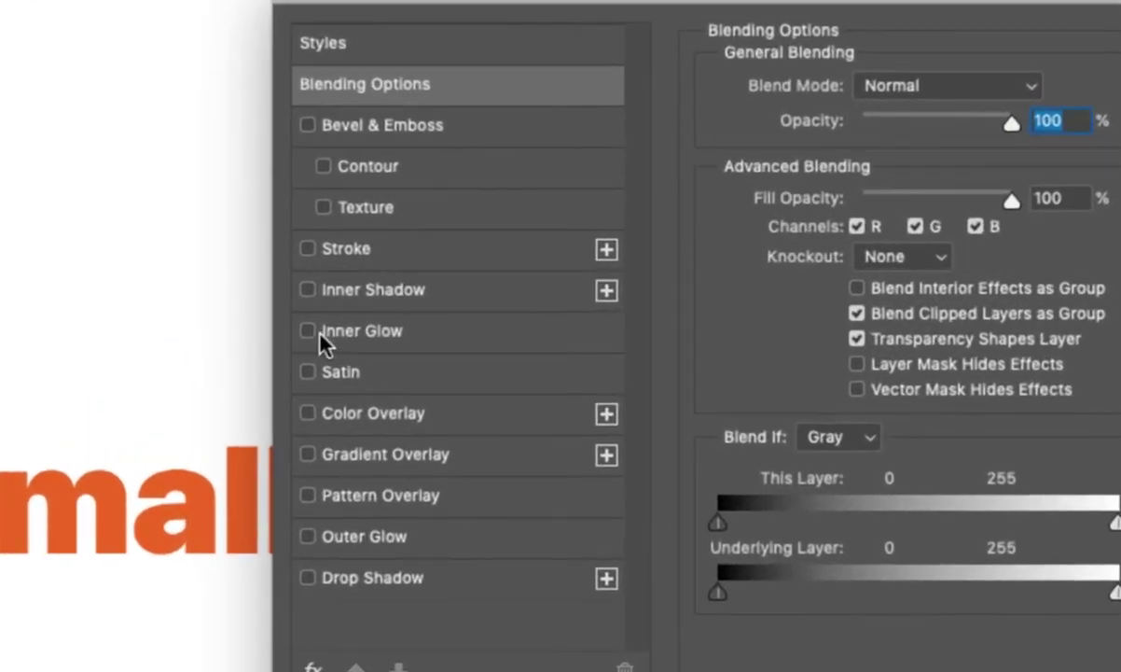
left_click(319, 333)
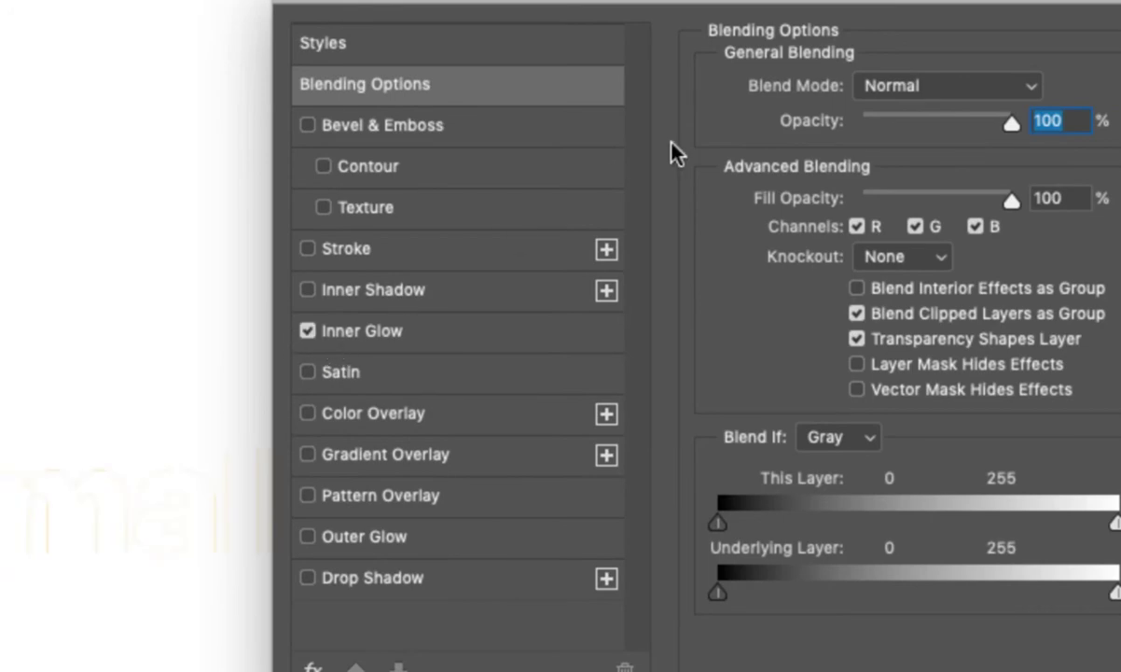
left_click(476, 336)
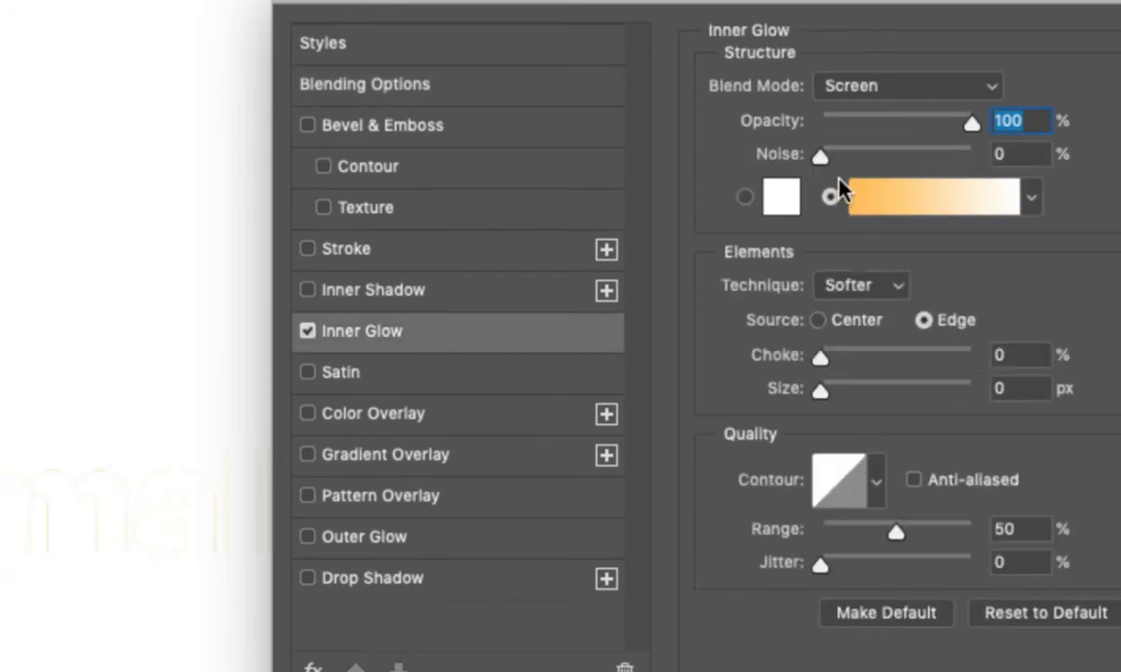
Step: Set the Inner Glow color to the orange #dd5e11 sampled from the Graficmall text
left_click(788, 211)
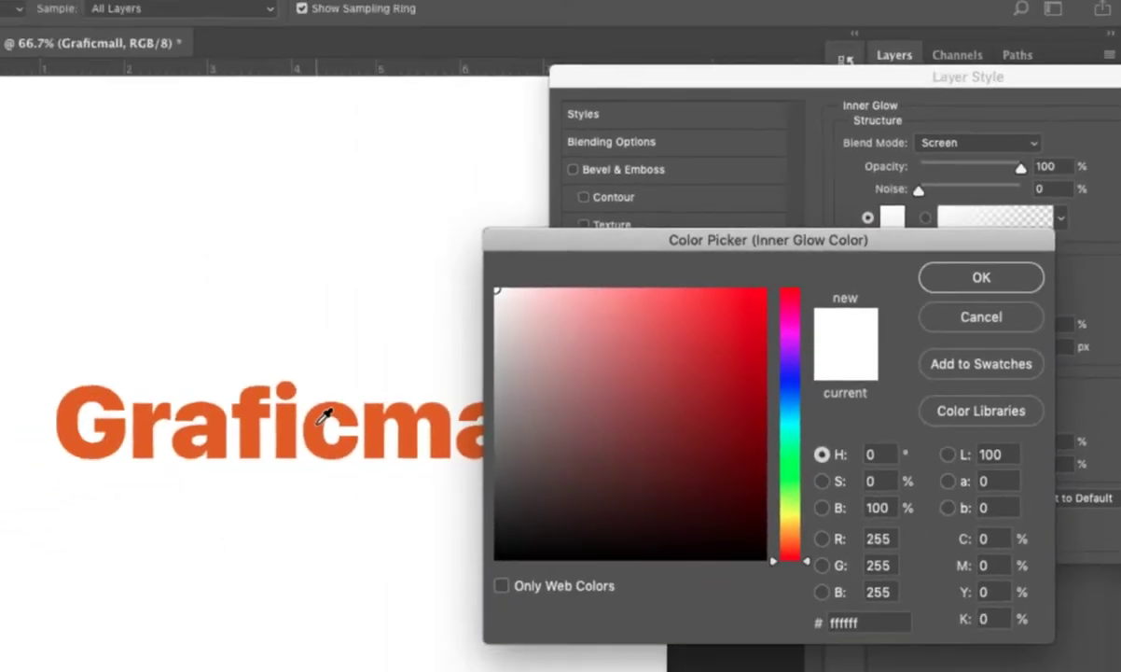
left_click(323, 420)
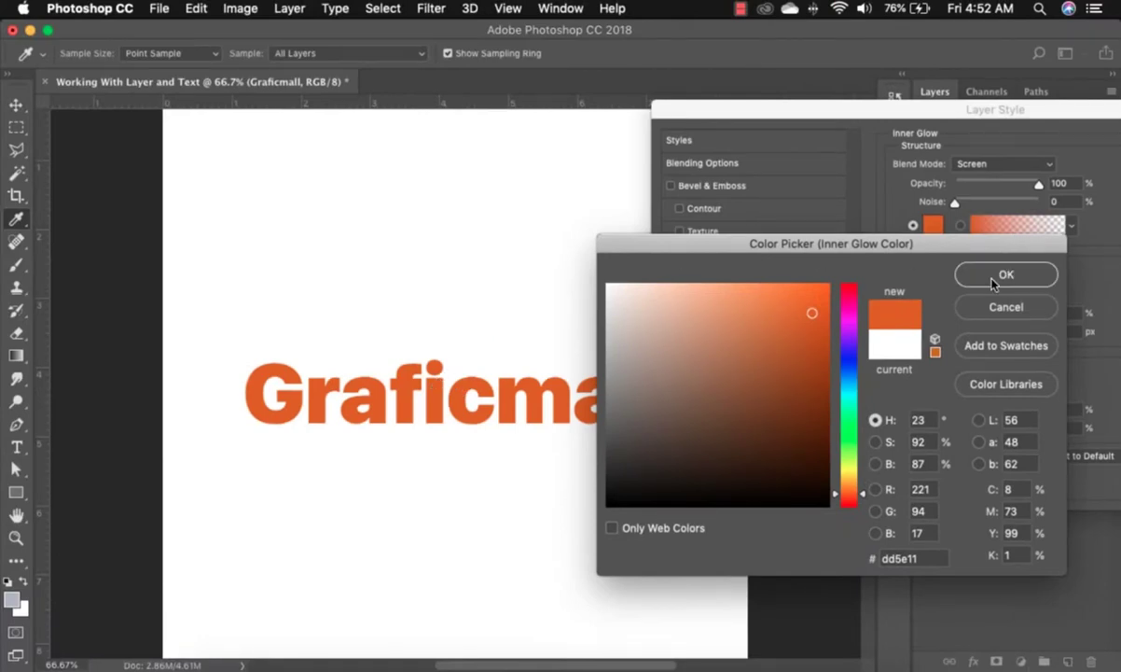
left_click(995, 277)
Step: Edit the Inner Glow gradient so its end color stop at 100% is white #ffffff
left_click(1024, 226)
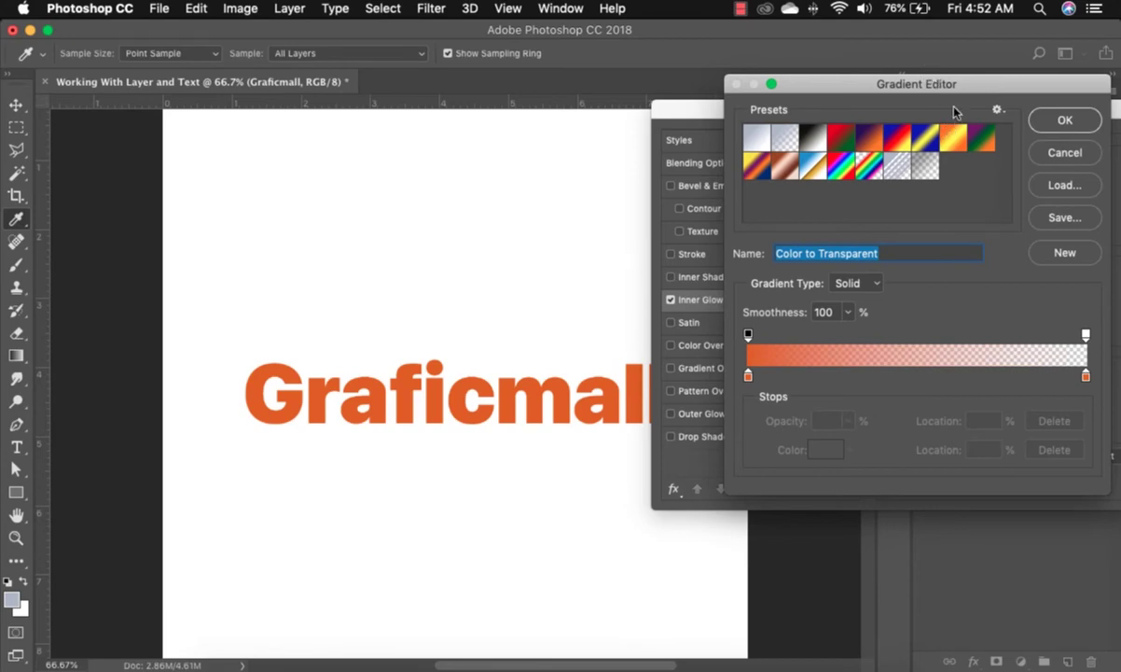
left_click(1086, 377)
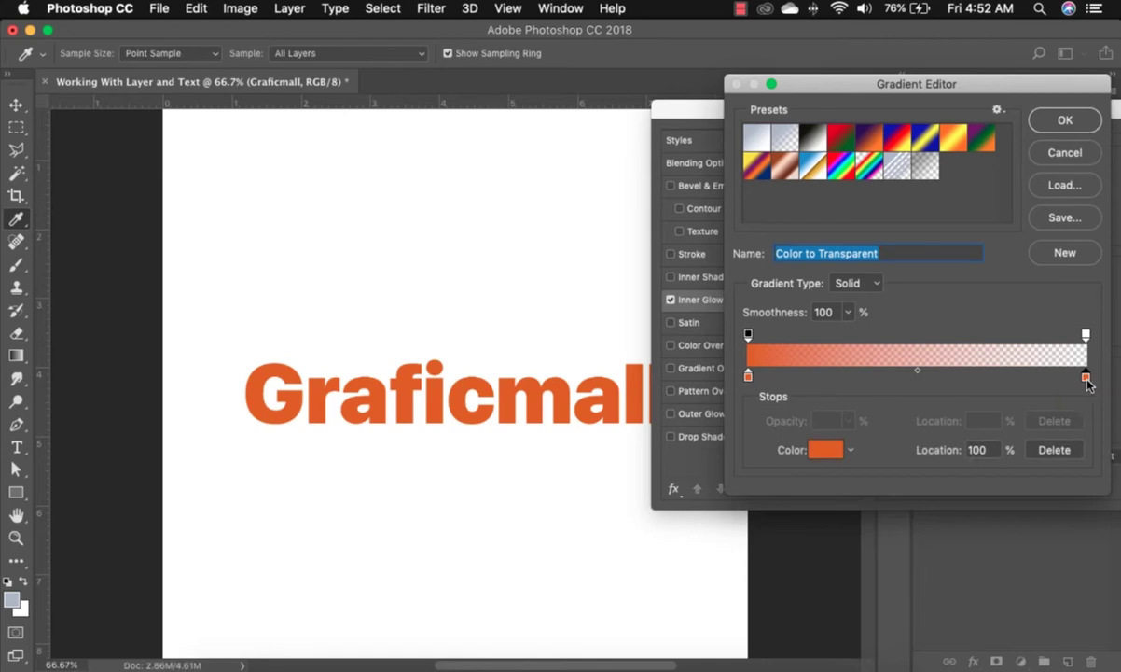
double_click(1085, 377)
left_click(632, 299)
left_click_drag(631, 300, 568, 255)
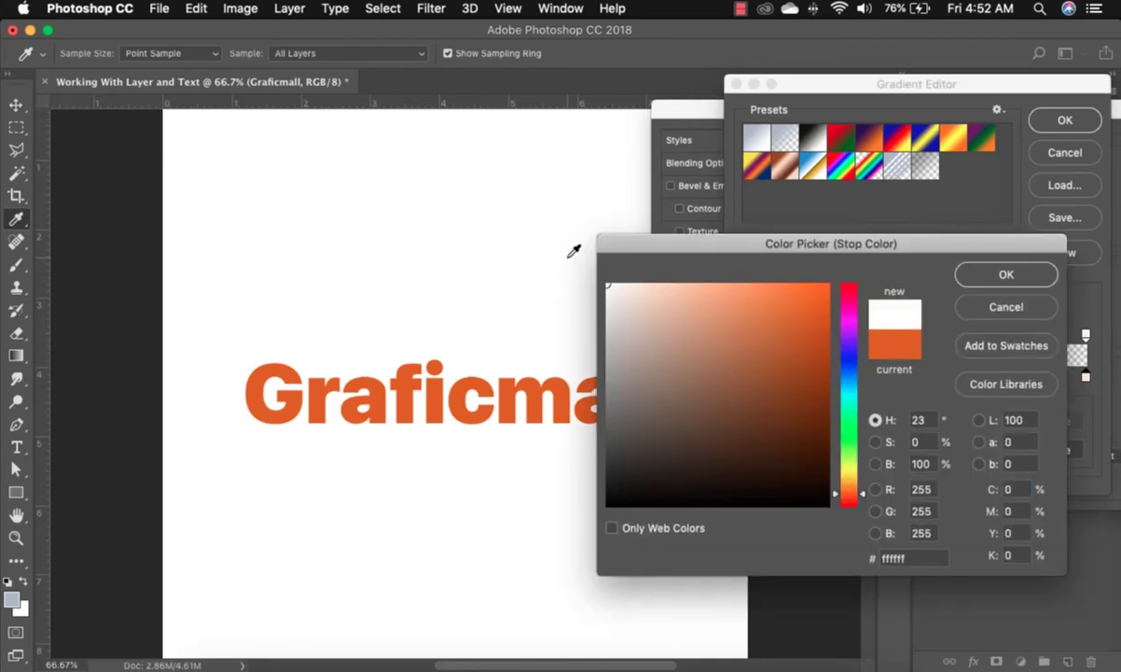
left_click(1006, 276)
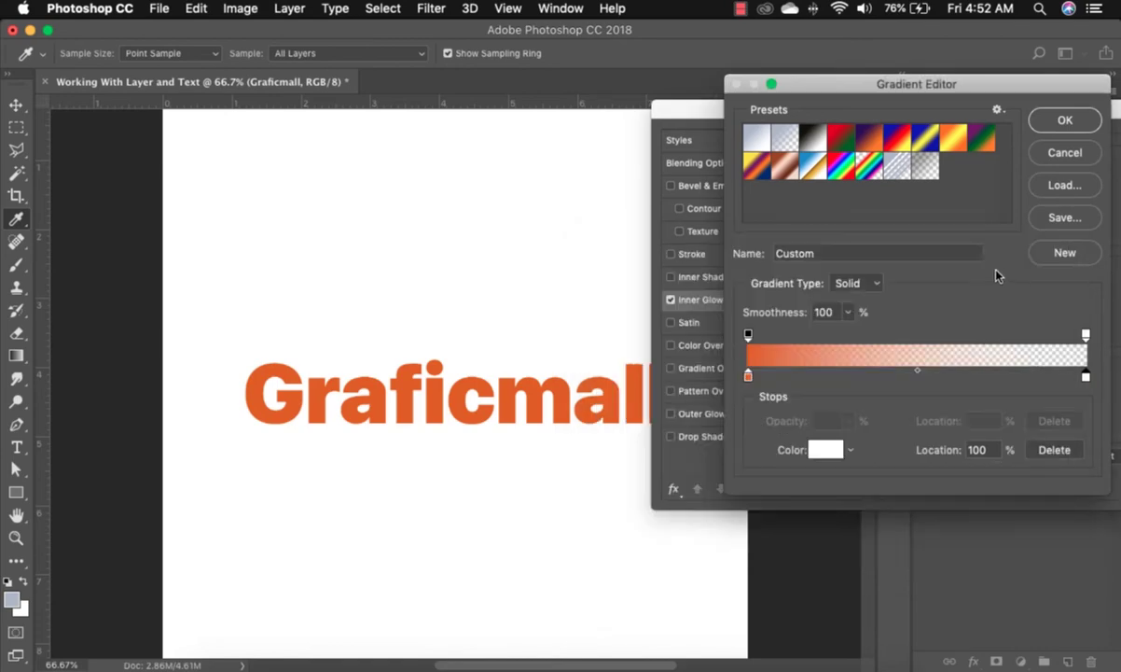
Step: Try an opacity of 81% on the gradient's end opacity stop, then return it to 0%
left_click(1085, 334)
type("0")
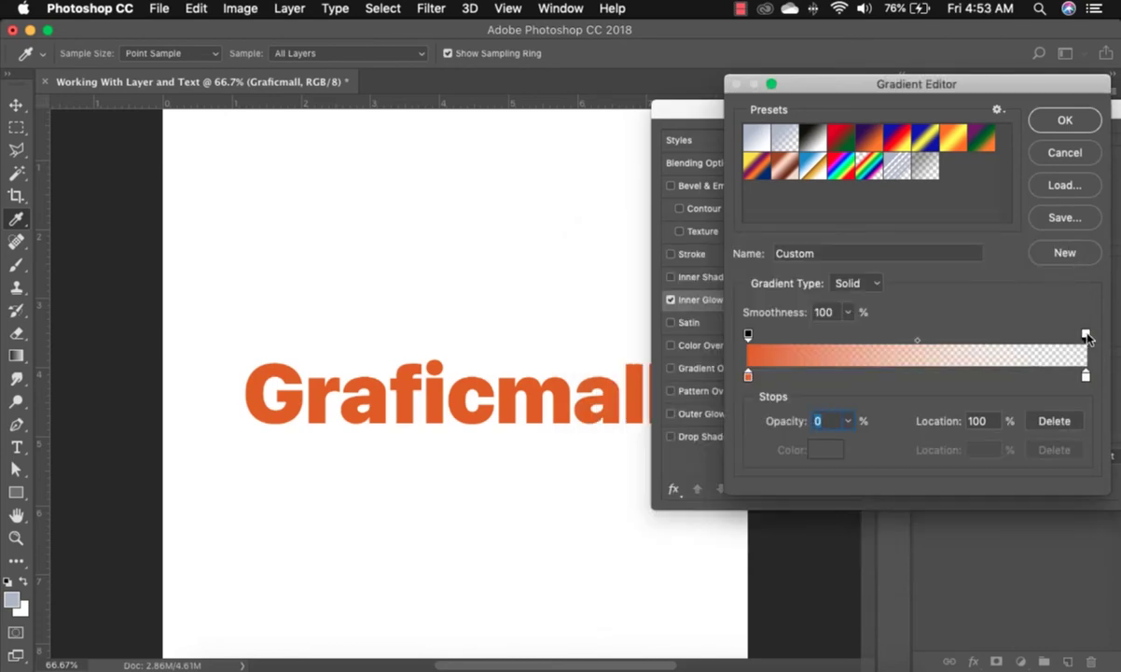
left_click(848, 421)
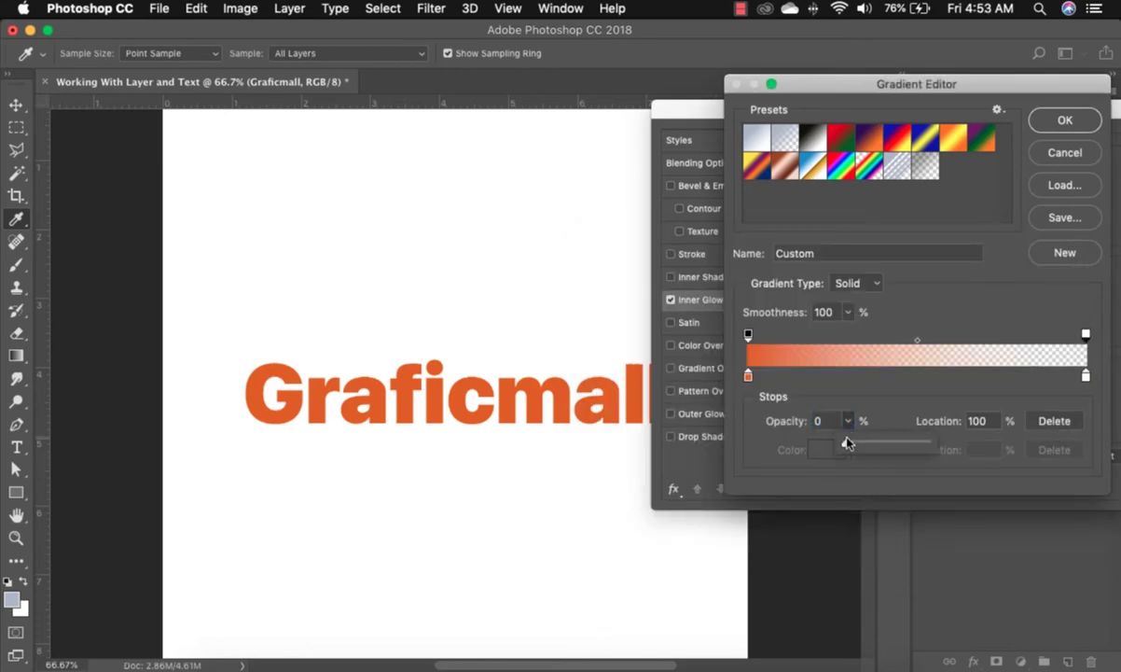
left_click_drag(848, 443, 911, 446)
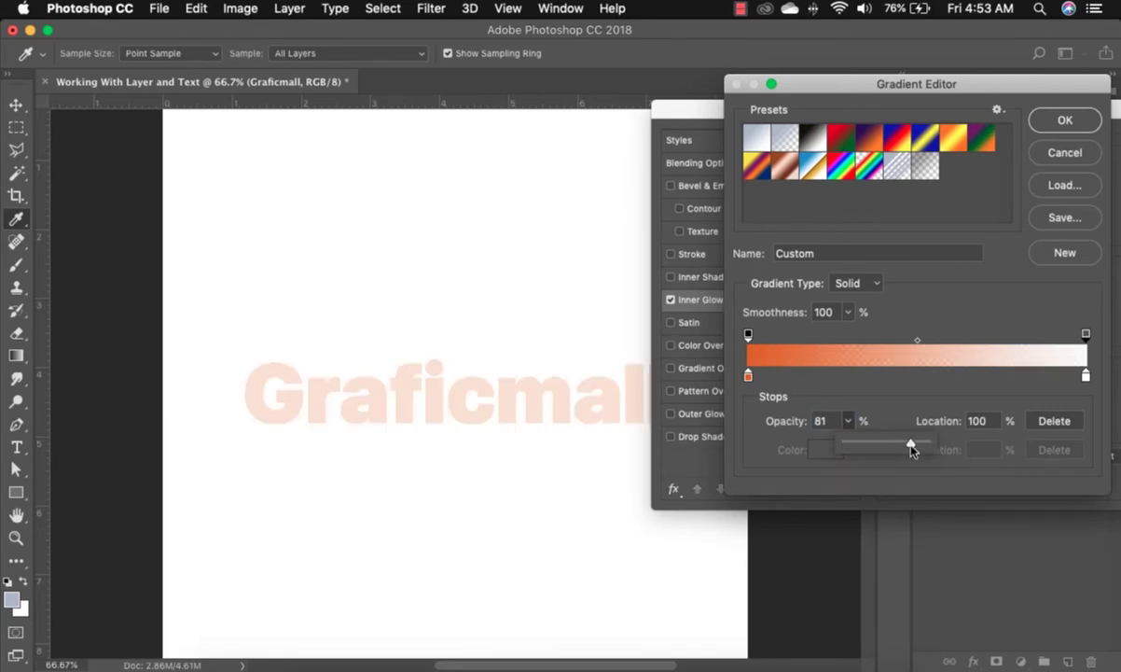
left_click_drag(909, 450, 852, 451)
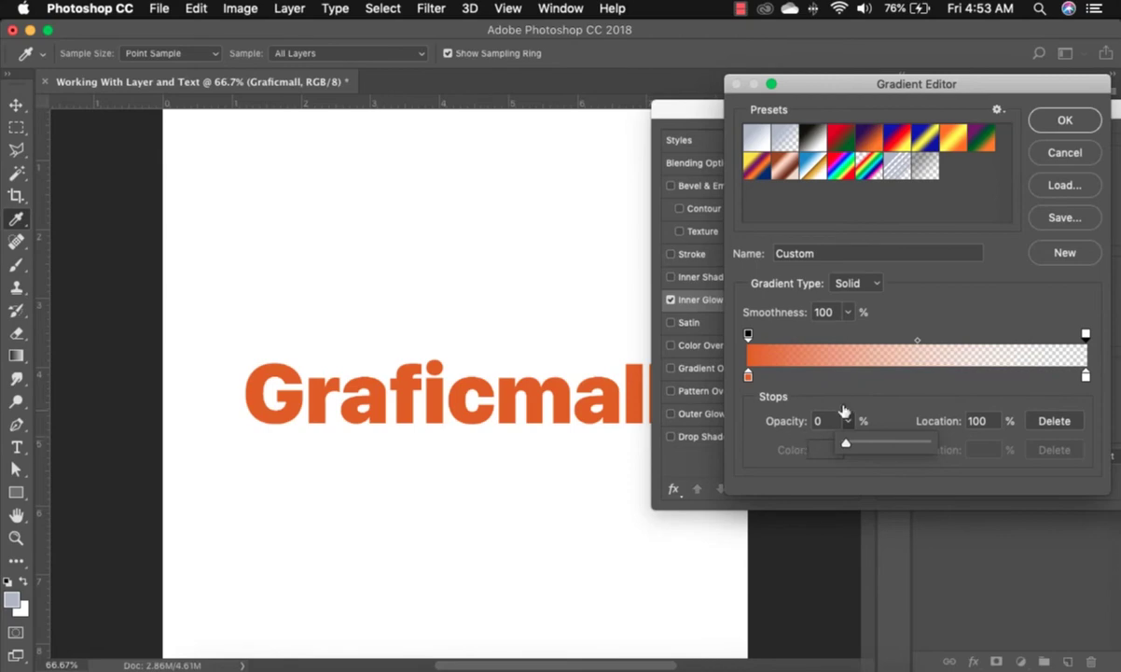
Step: Add a white color stop at 55% to the gradient, delete it again, and accept the orange-to-white gradient
left_click(935, 376)
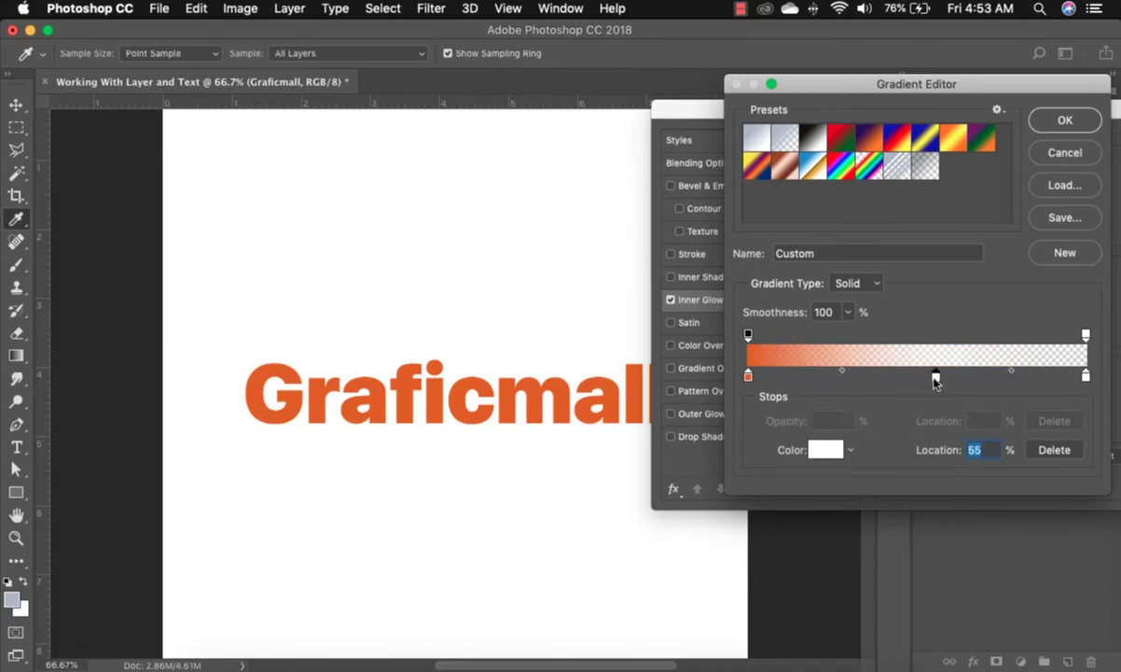
left_click(1060, 451)
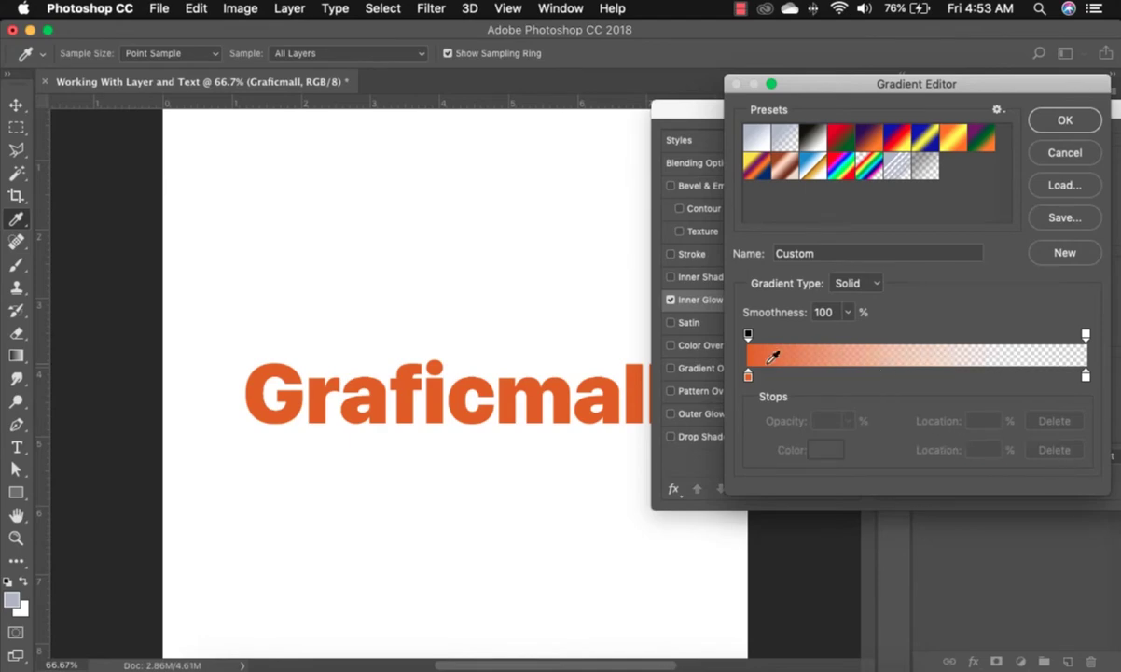
left_click(1065, 121)
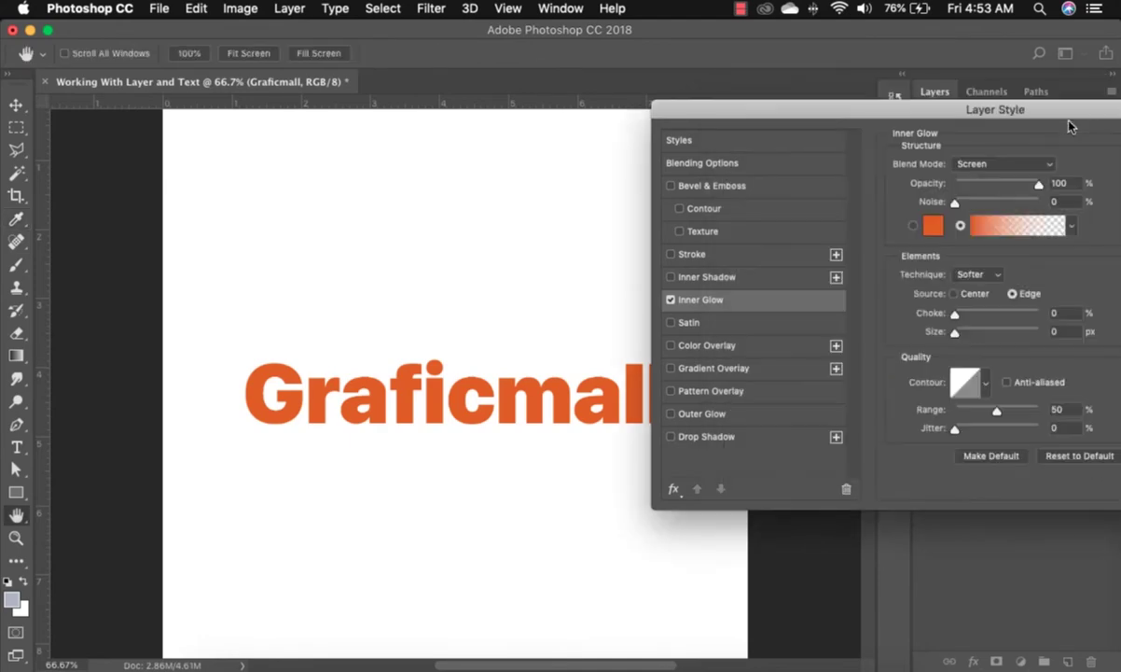
Step: Switch the Inner Glow from a gradient to a solid near-black color, #0d0d0d
left_click(913, 225)
left_click(933, 224)
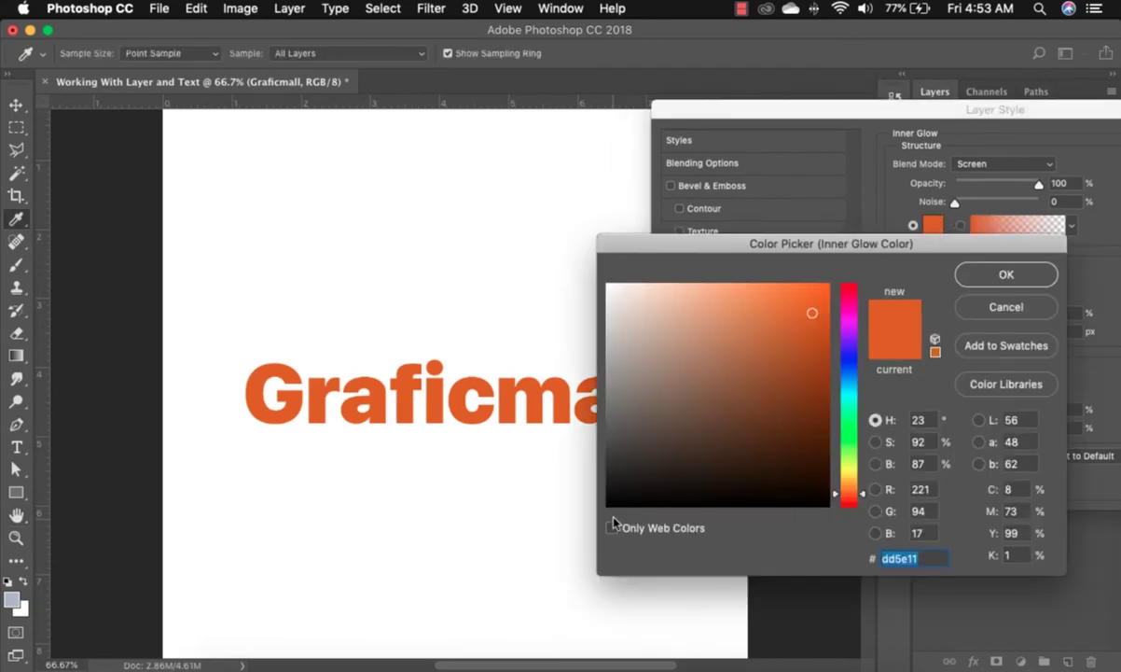
left_click(623, 492)
left_click_drag(623, 493, 602, 494)
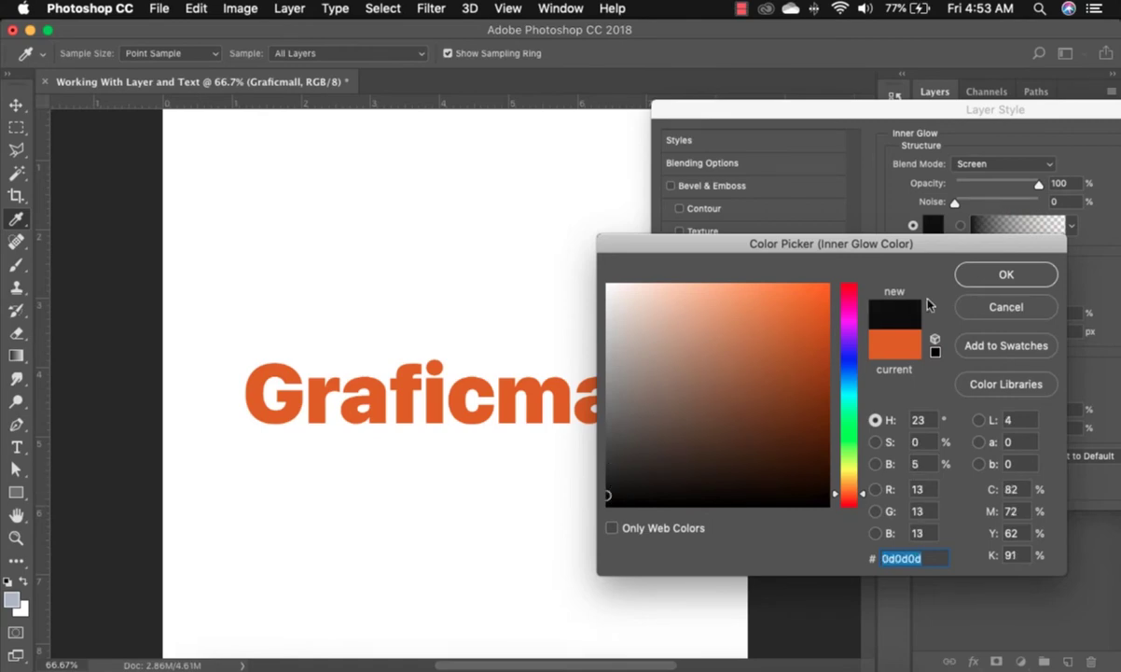
left_click(1004, 273)
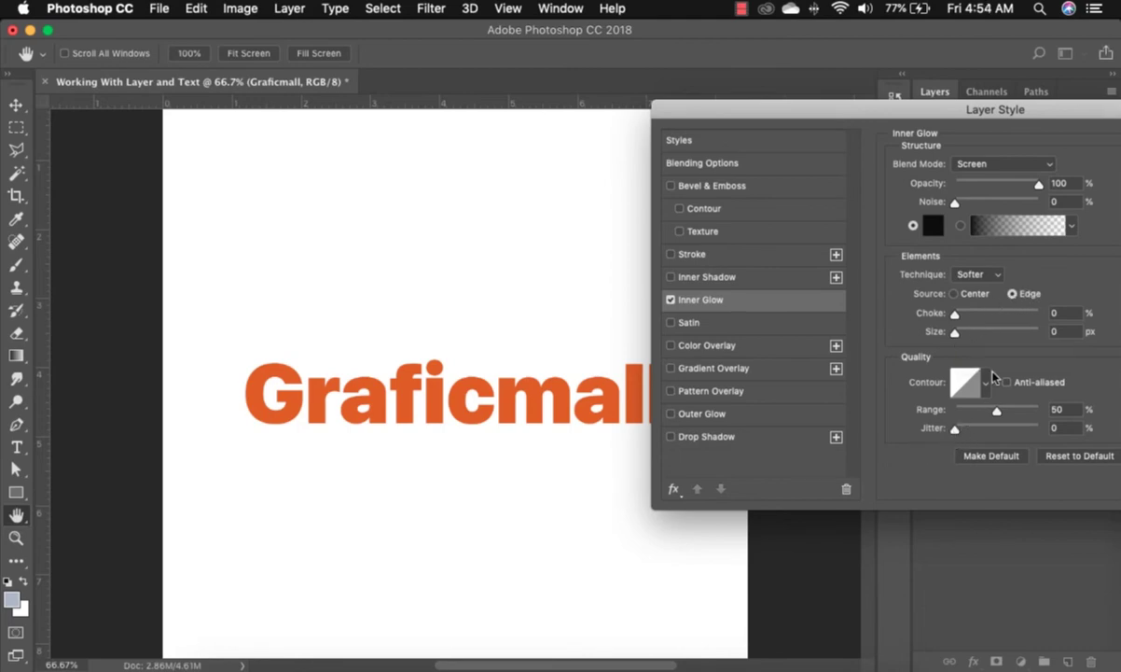
Step: Set the Inner Glow size to 13 px and append the Contours set to the available contour presets
mouse_move(954, 332)
left_mouse_down()
mouse_move(978, 332)
mouse_move(968, 338)
left_mouse_up()
left_click(986, 384)
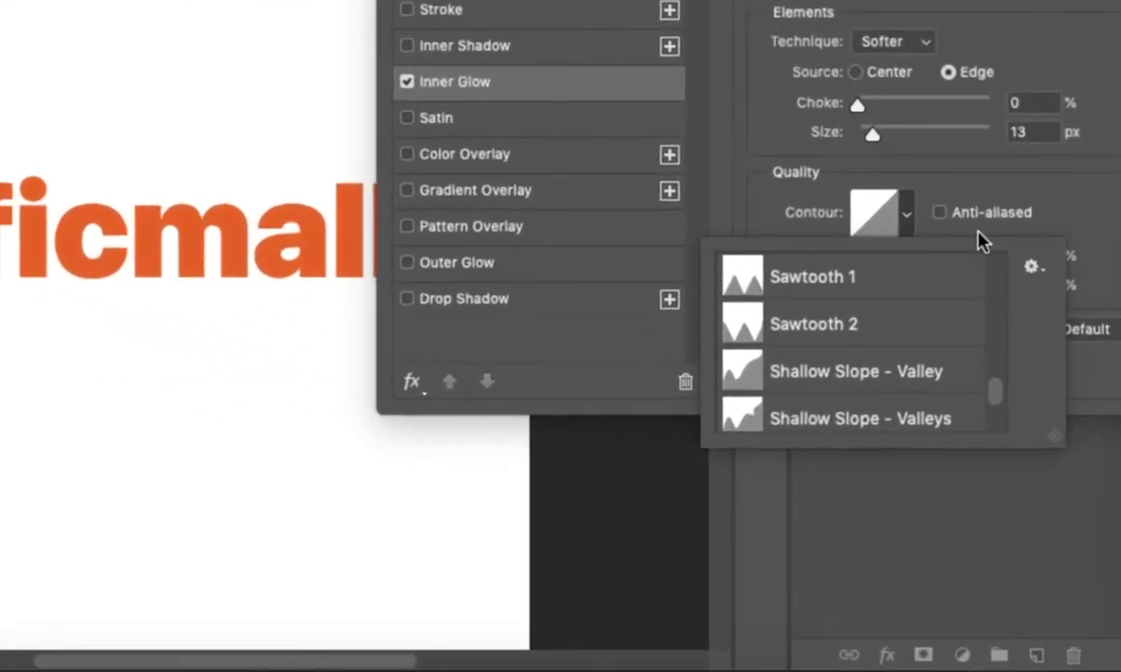
left_click(1041, 274)
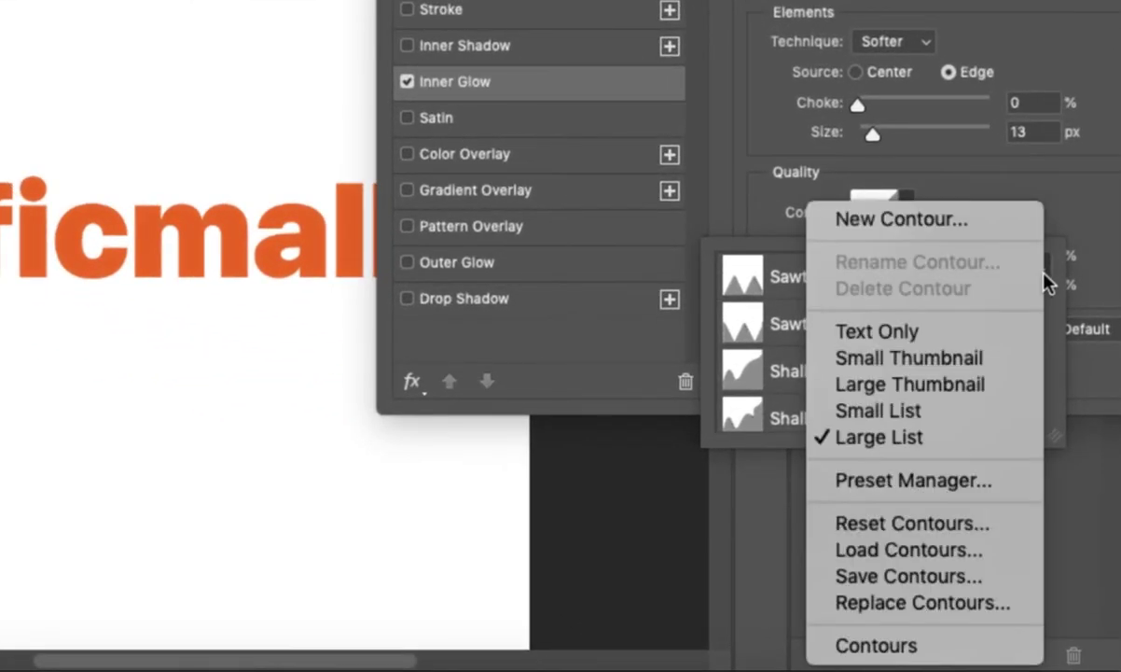
left_click(905, 646)
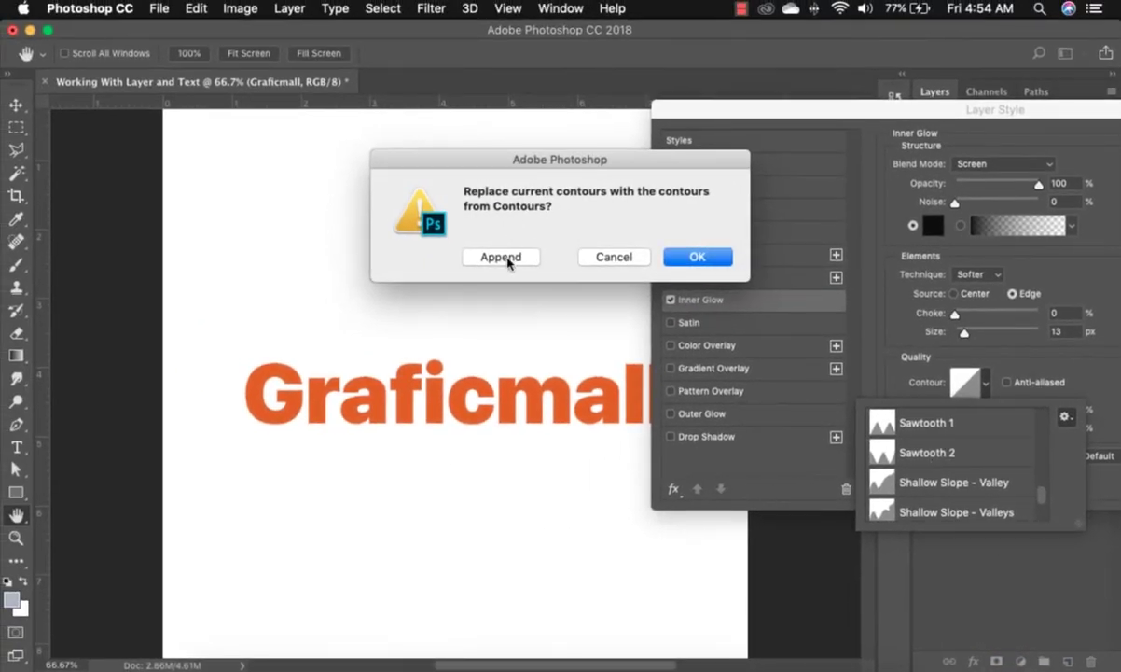
left_click(478, 239)
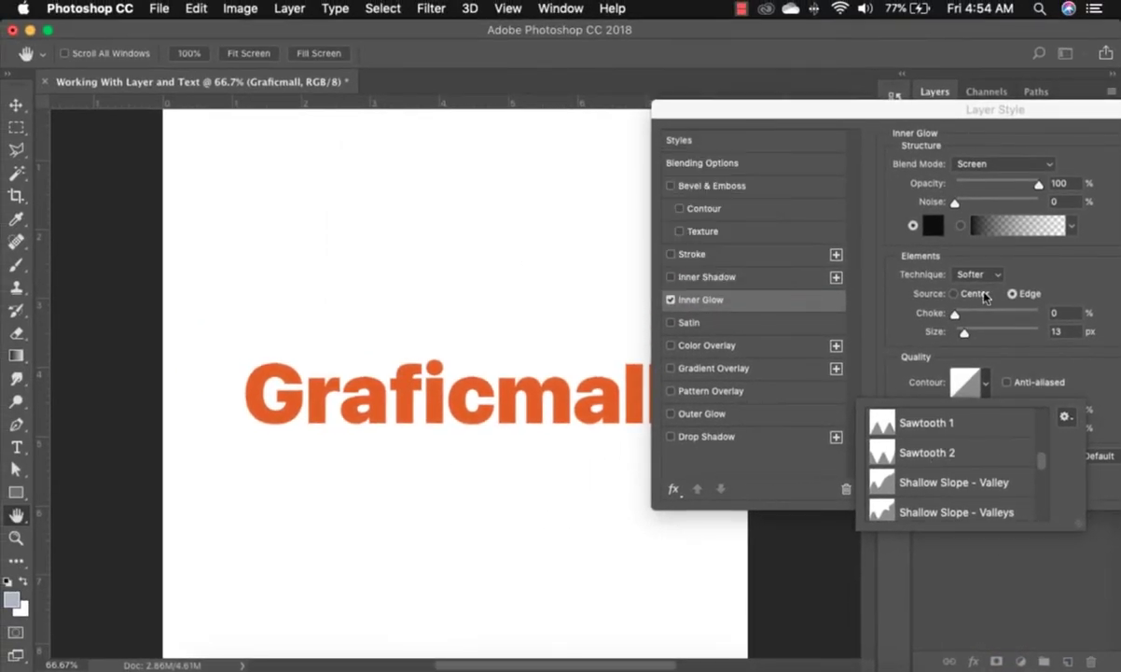
Step: Try the Small List view for the contour presets and return to Large List
left_click(1064, 417)
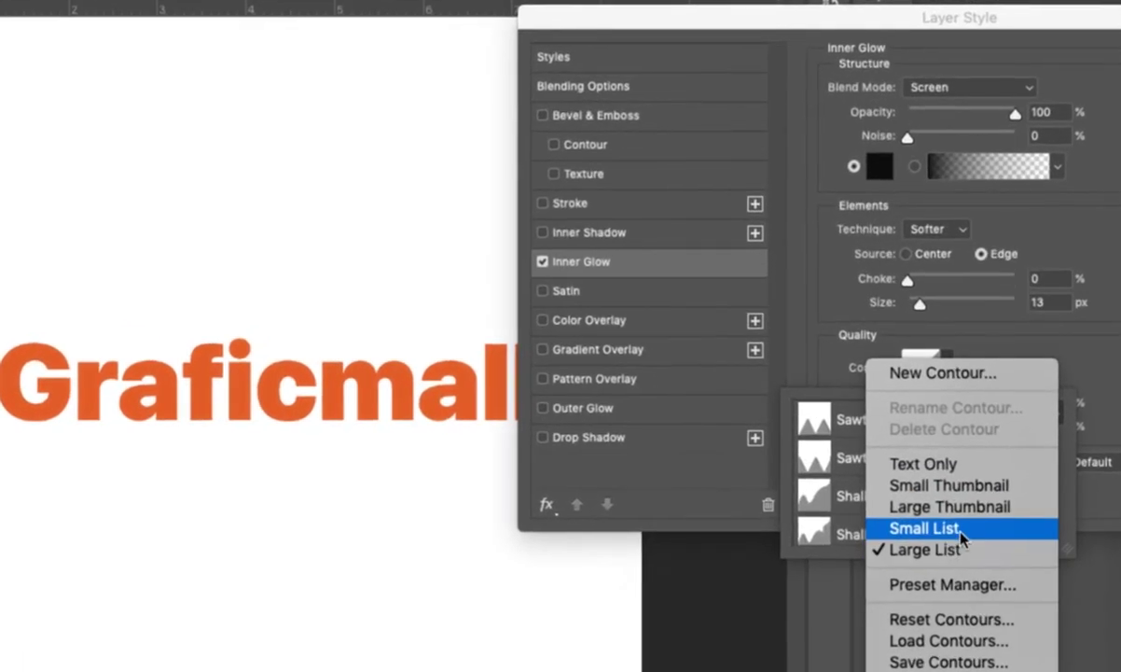
left_click(993, 507)
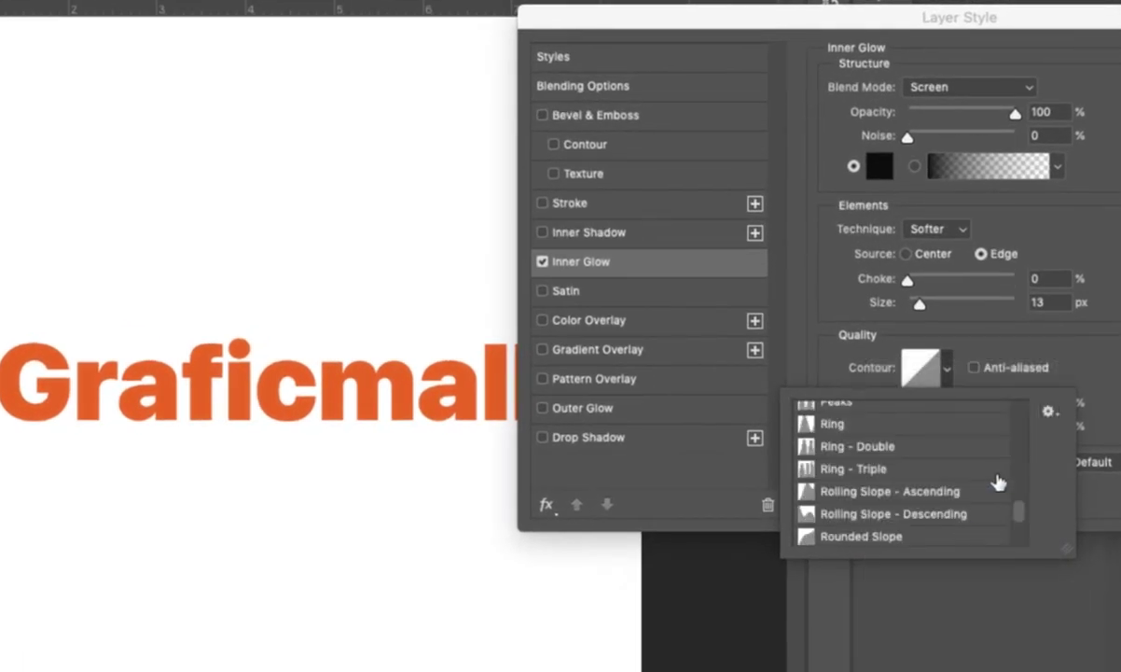
left_click(1049, 411)
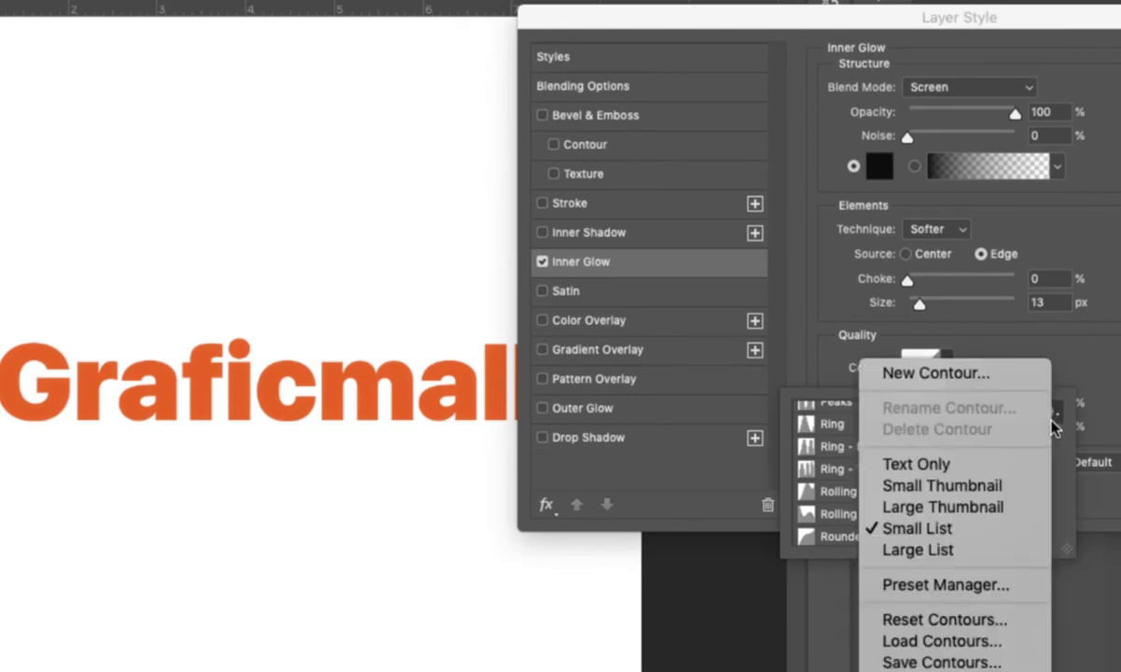
left_click(928, 550)
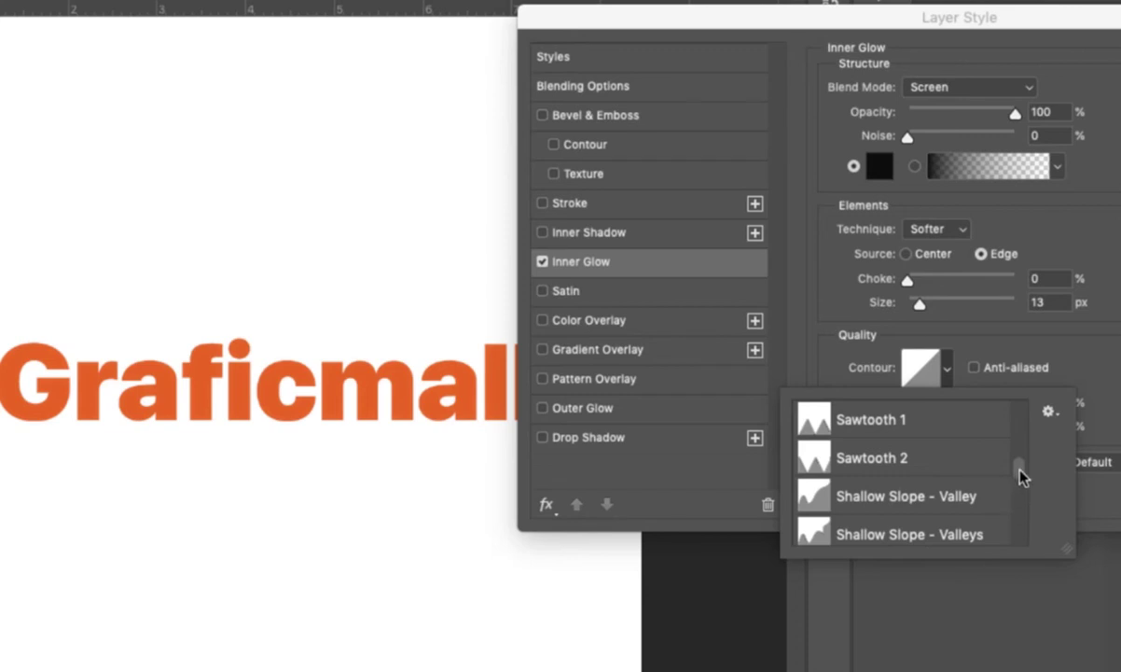
Step: Apply the Ring - Triple contour to the Inner Glow and set its blend mode to Multiply
left_click_drag(1019, 476, 1023, 466)
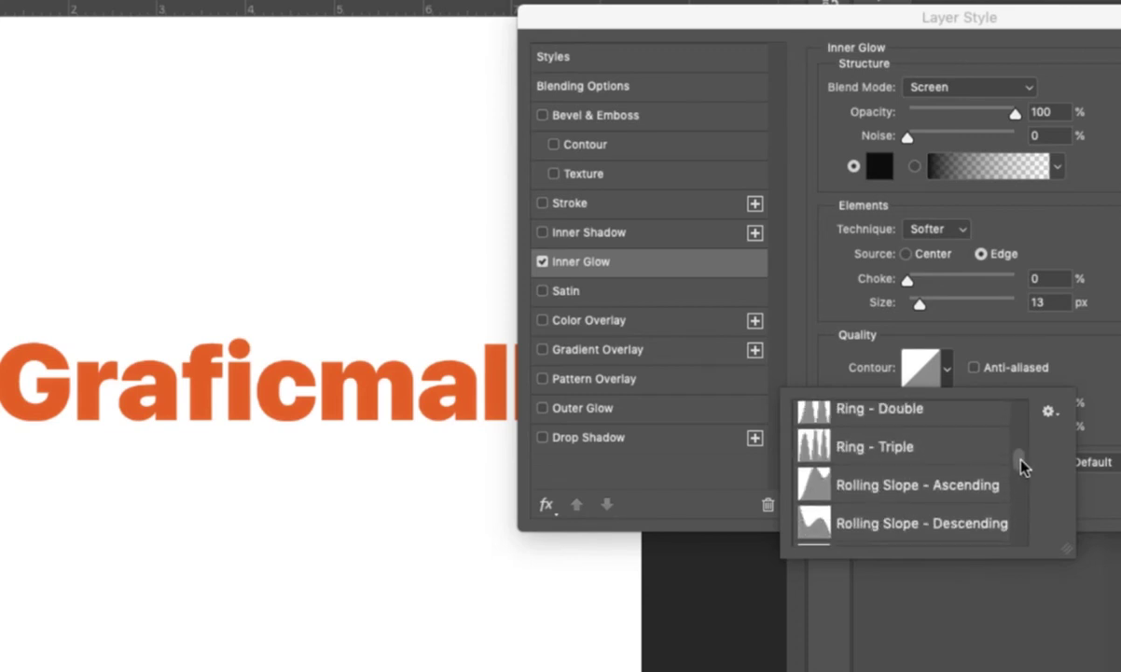
left_click(867, 455)
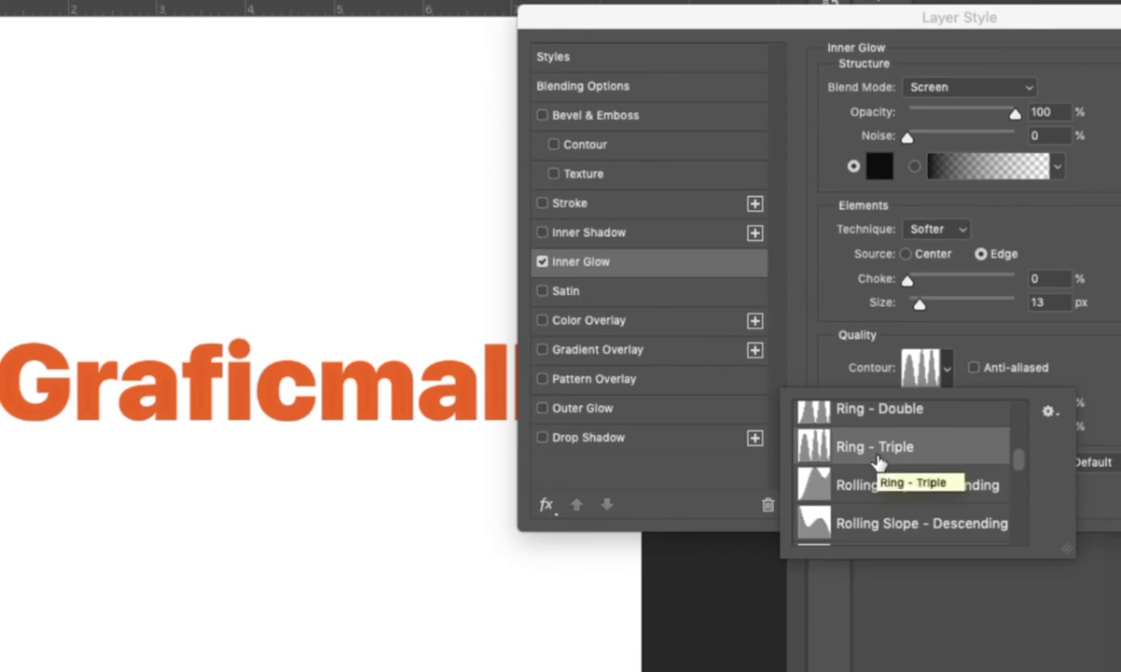
left_click(1096, 351)
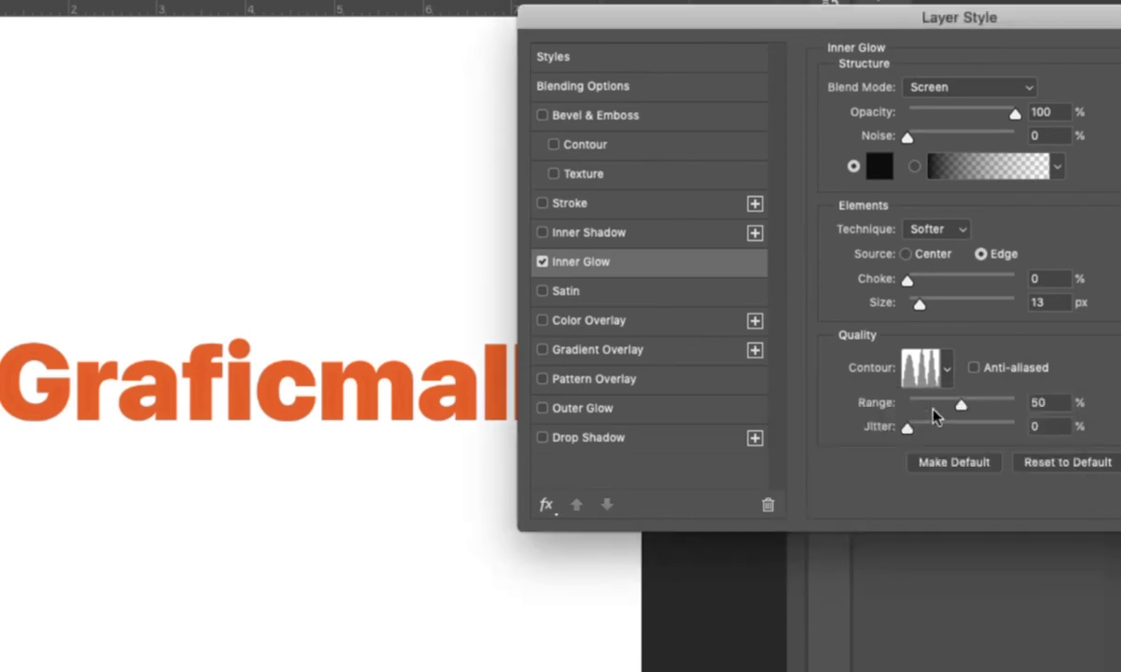
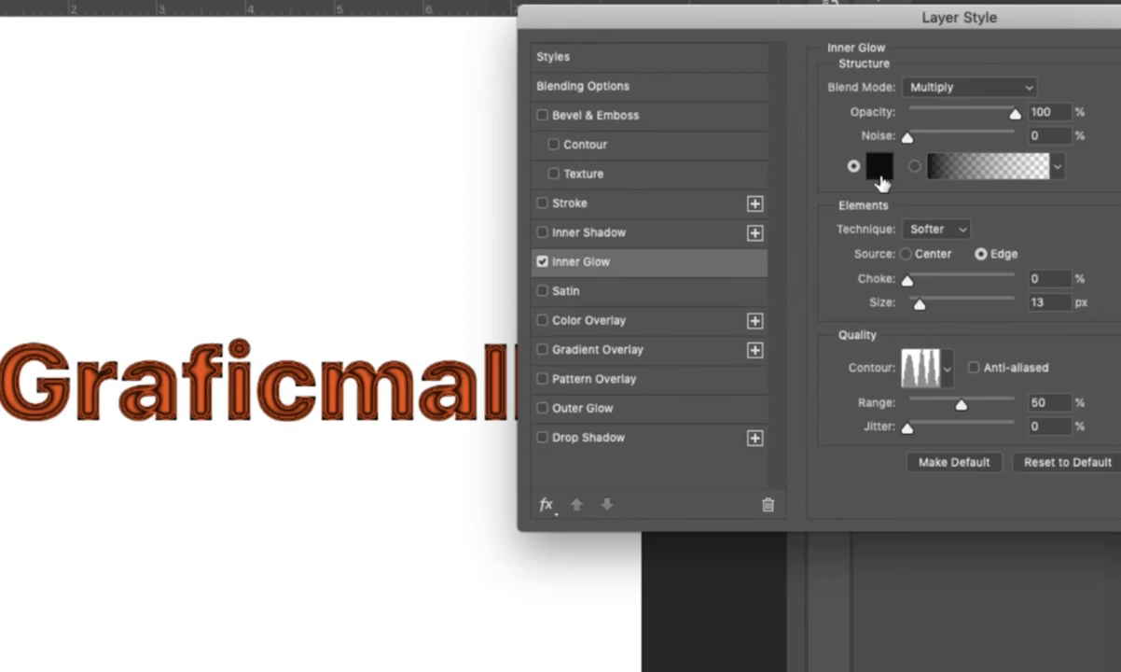
Step: Try several orange and brown tones for the Inner Glow color and accept the dark brown #332822
left_click(881, 177)
left_click(660, 348)
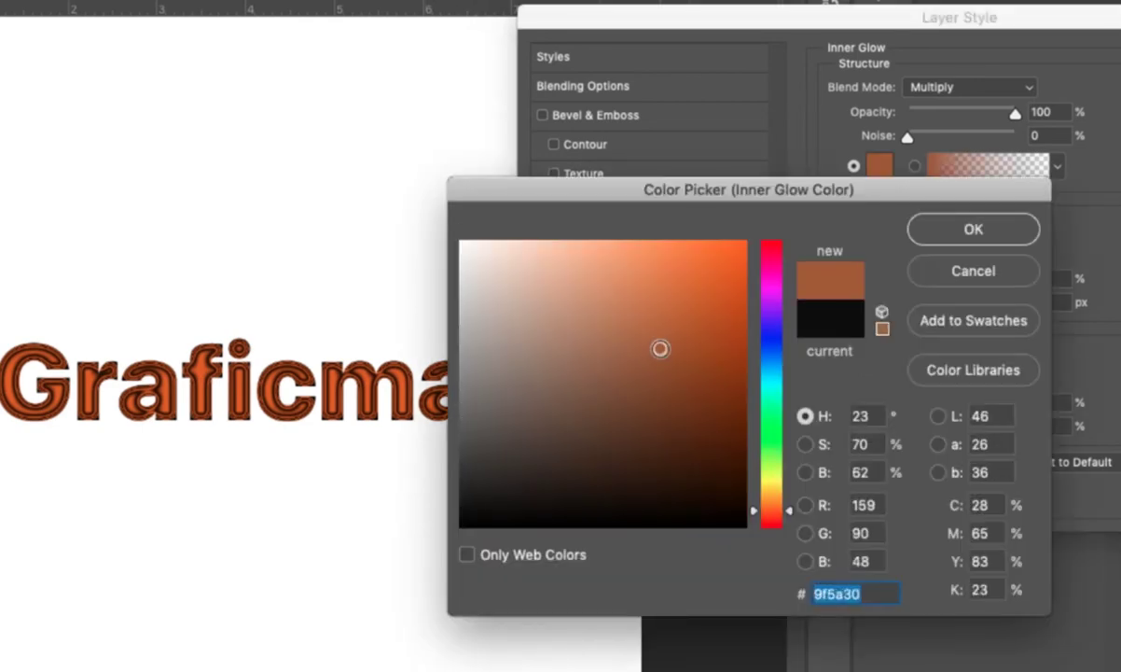
left_click_drag(676, 318, 714, 266)
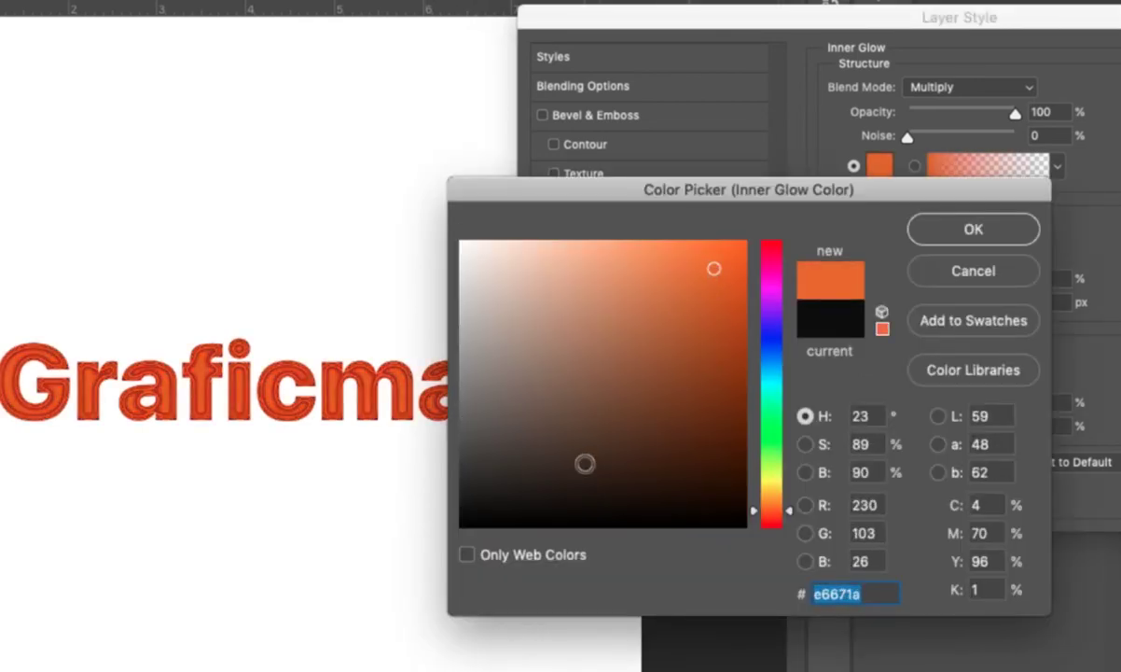
left_click(580, 461)
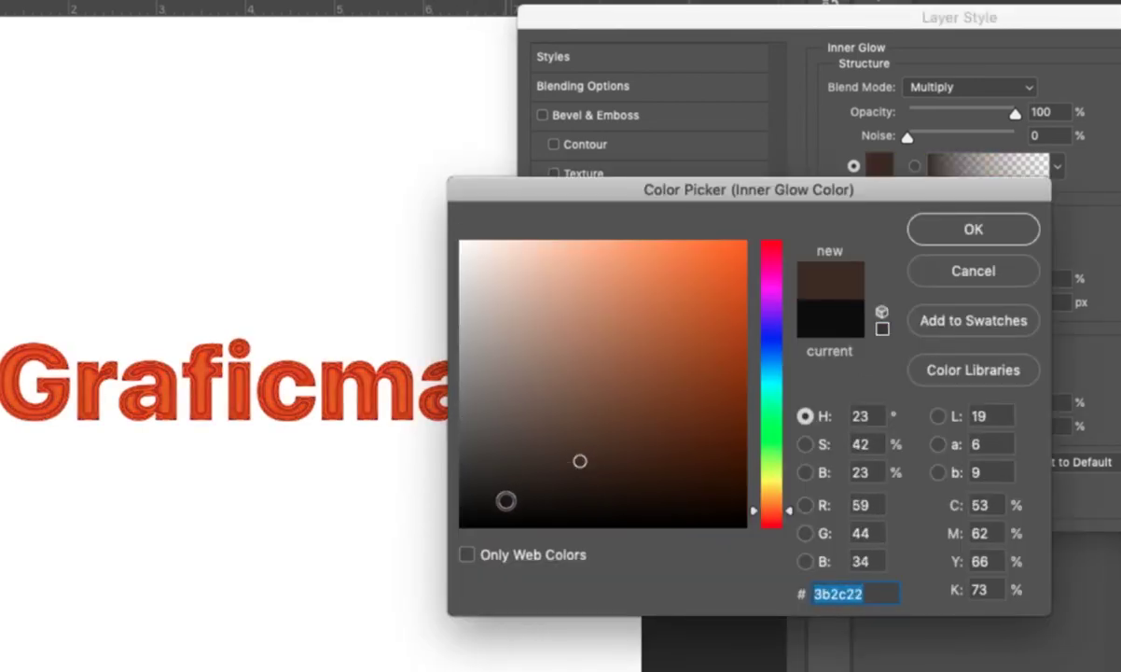
left_click(556, 470)
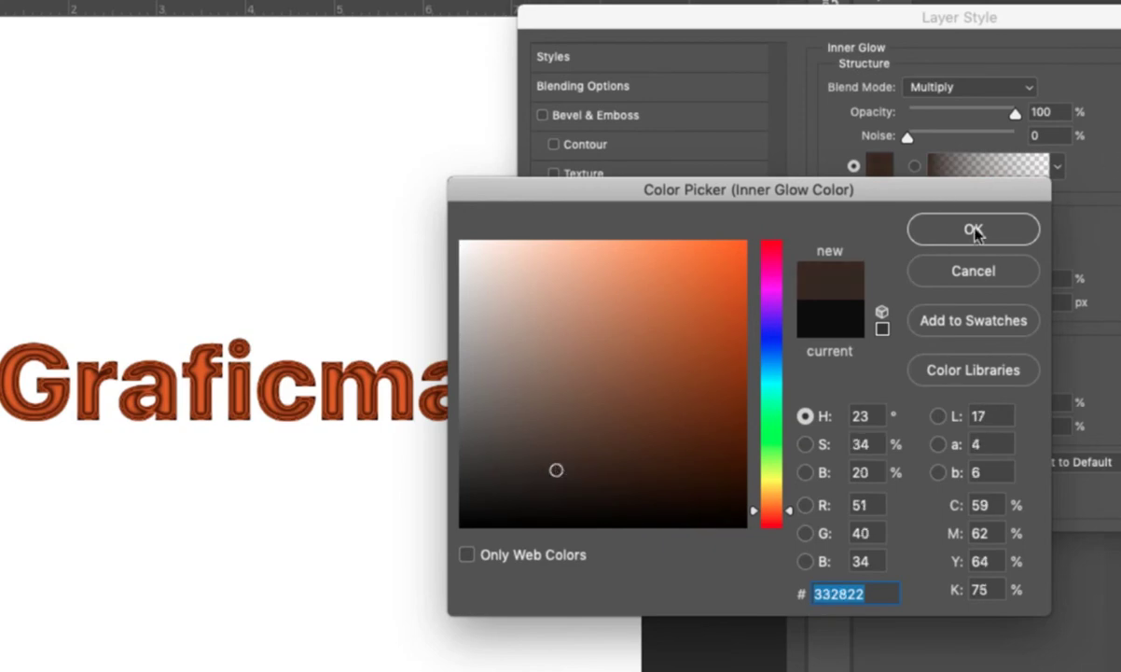
left_click(920, 224)
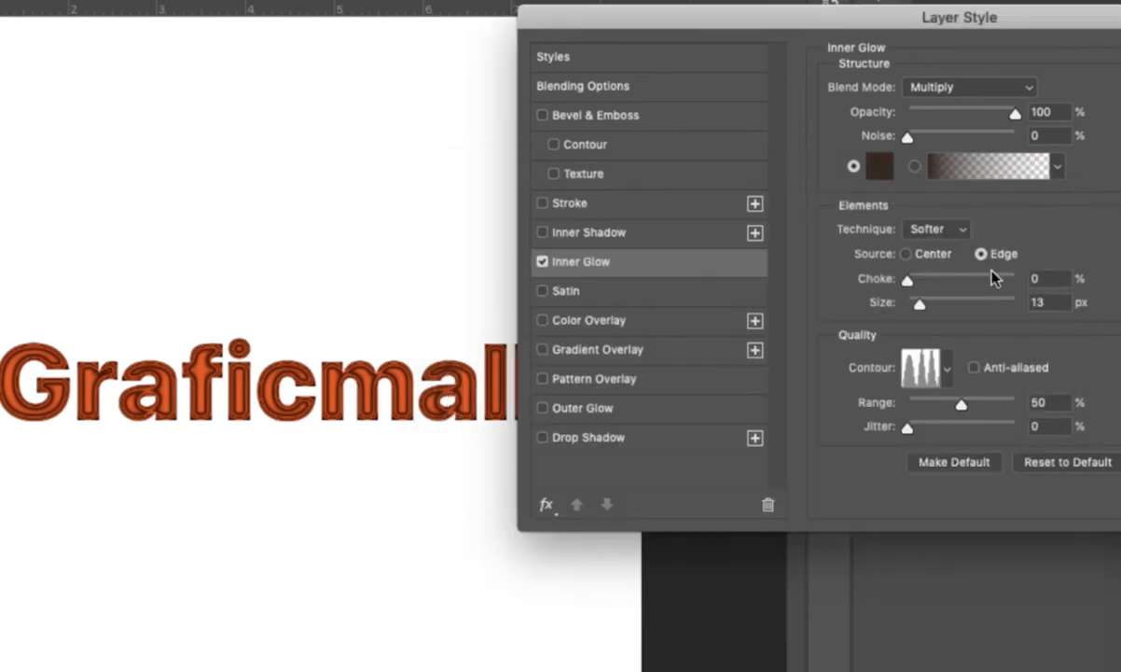
Step: Add a Bevel & Emboss effect to the Graficmall text and set its depth to 115%
left_click(571, 116)
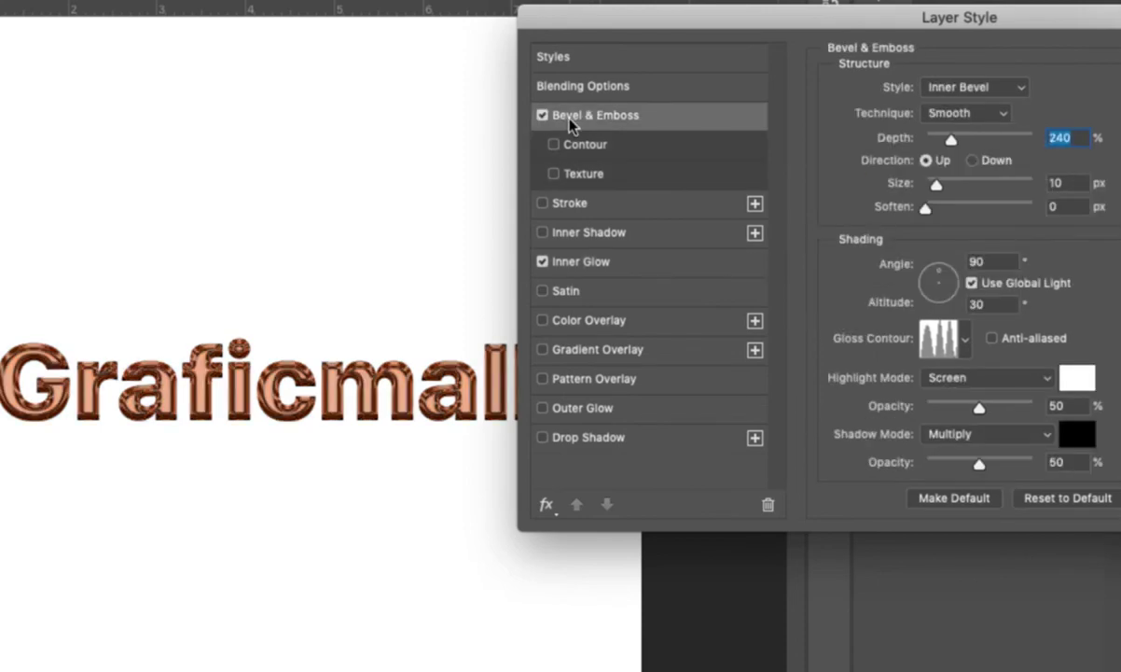
left_click(611, 116)
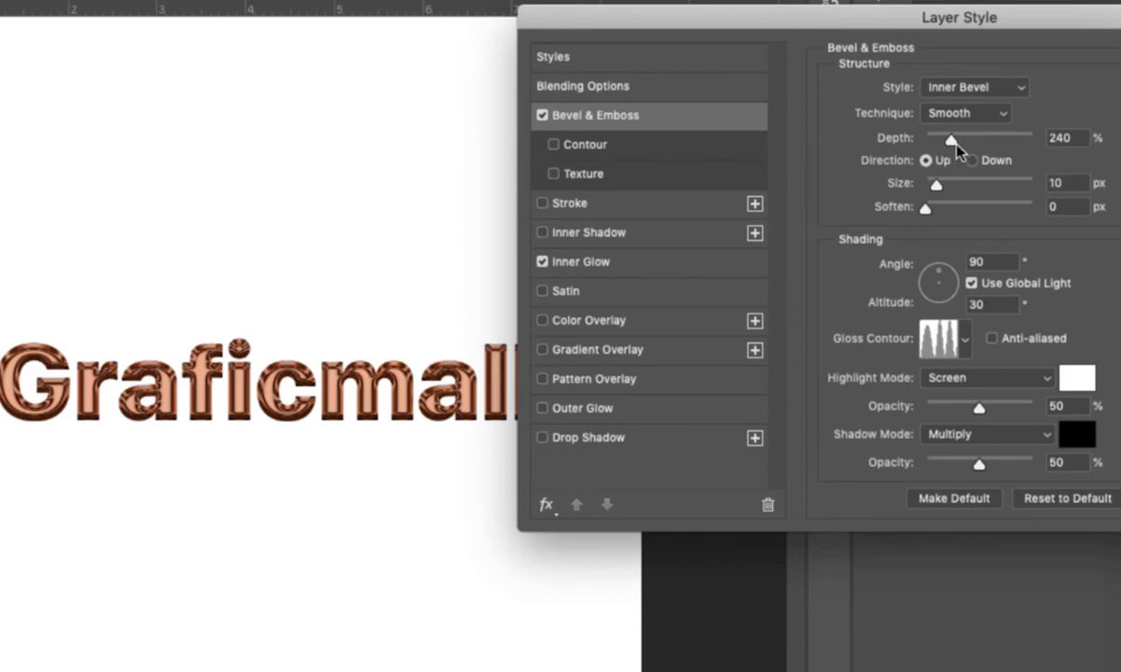
left_click_drag(953, 143, 937, 142)
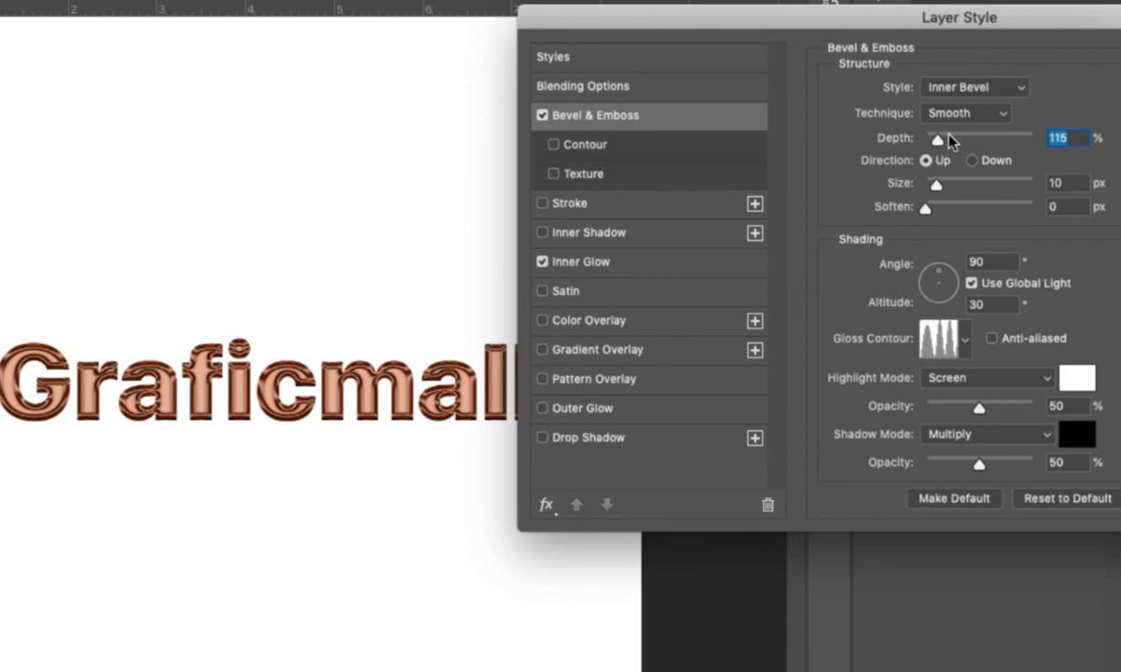
Step: Set the bevel shading's light angle to 120° and its altitude to 16°
double_click(982, 264)
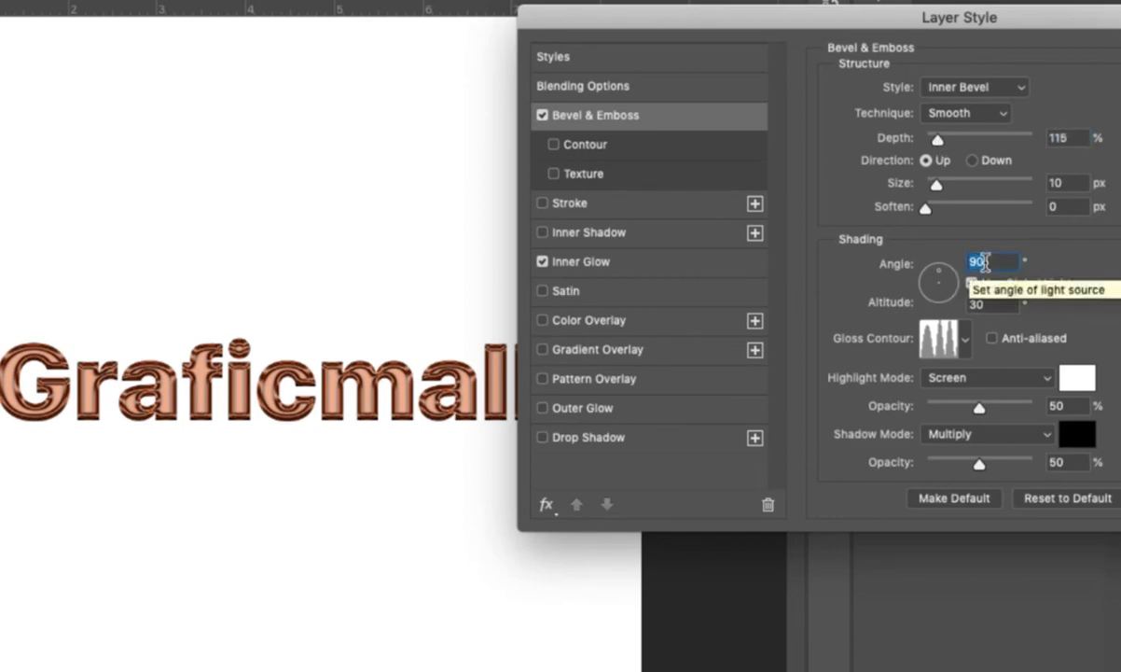
type("120")
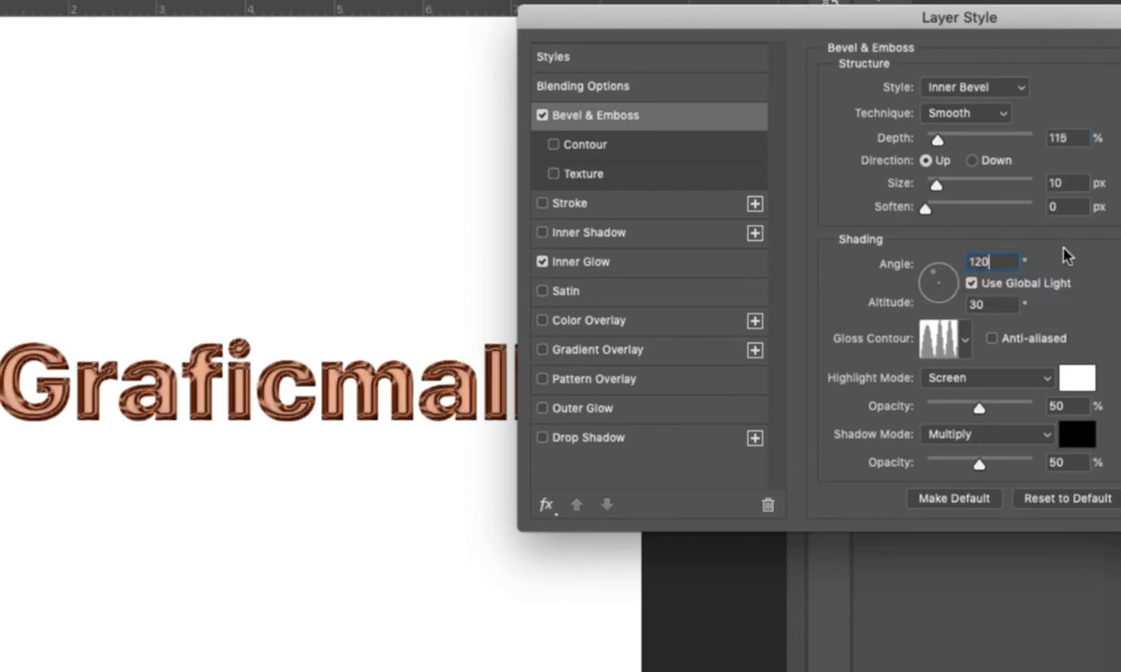
left_click(938, 269)
left_click_drag(938, 268, 939, 268)
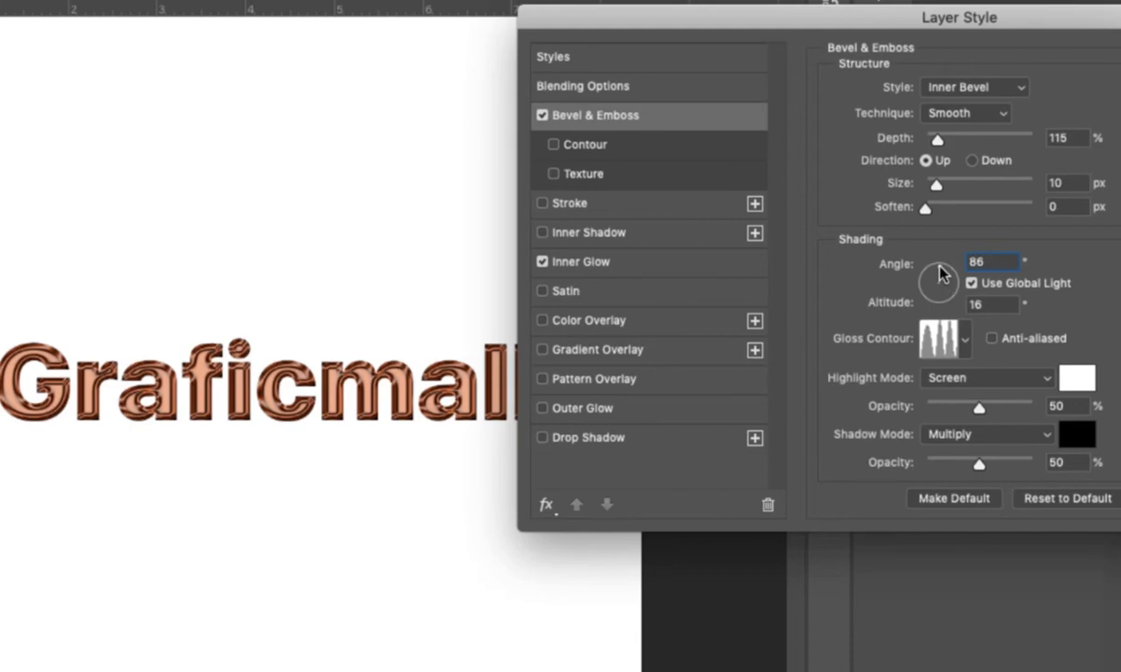
double_click(999, 260)
type("12")
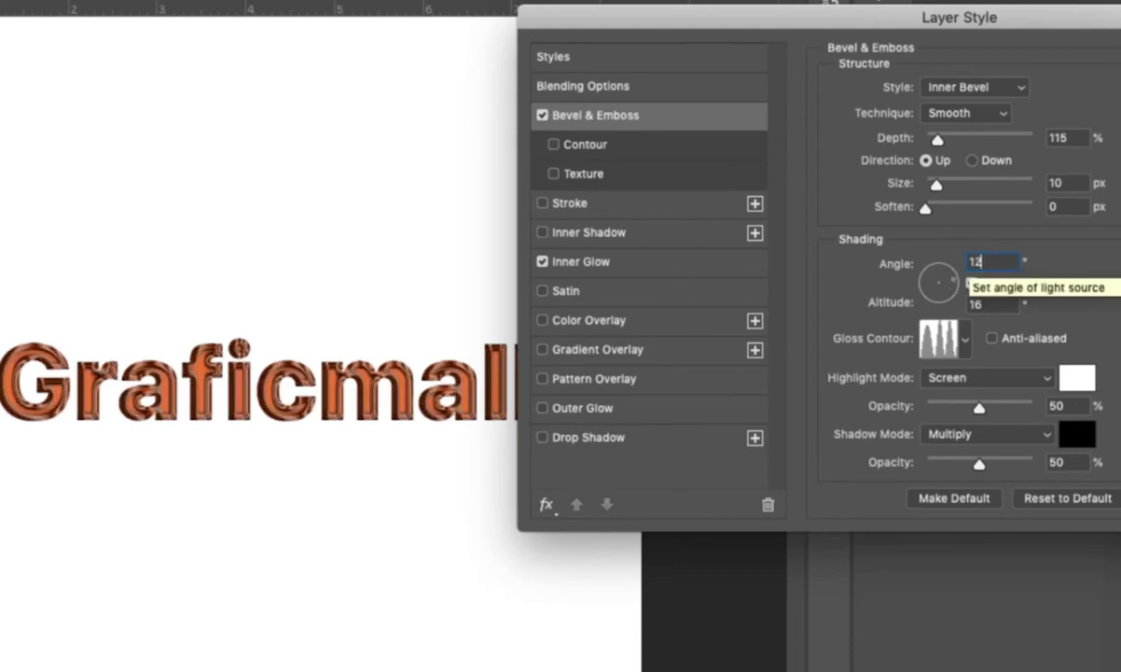
type("0")
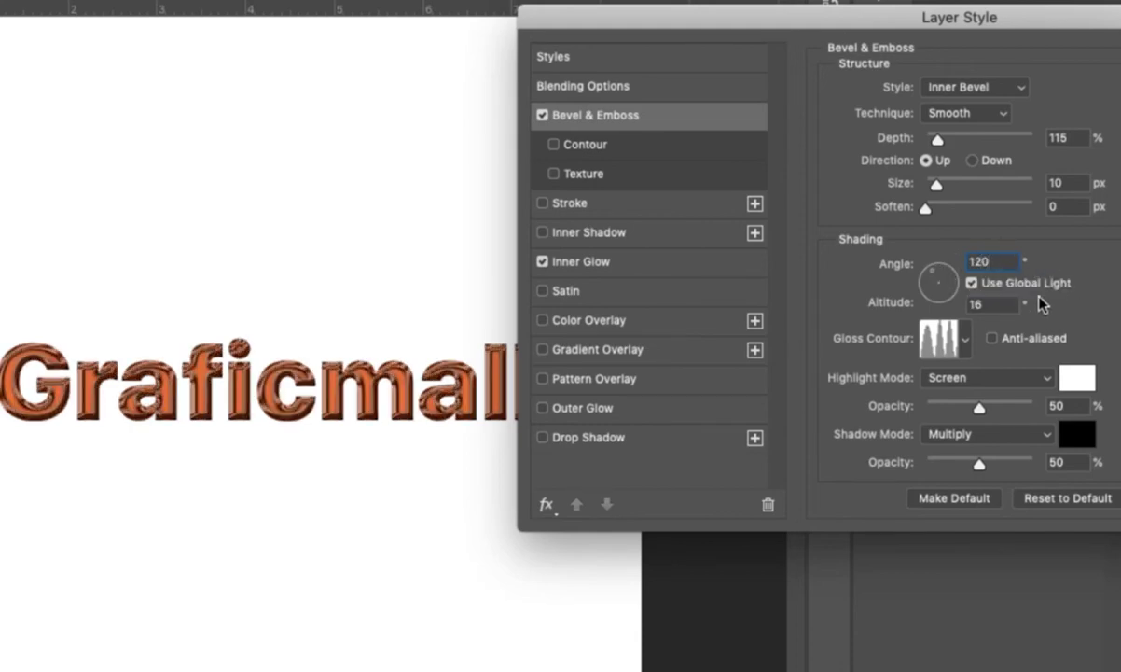
Step: Change the bevel's gloss contour to Shallow Slope - Valley
left_click(964, 341)
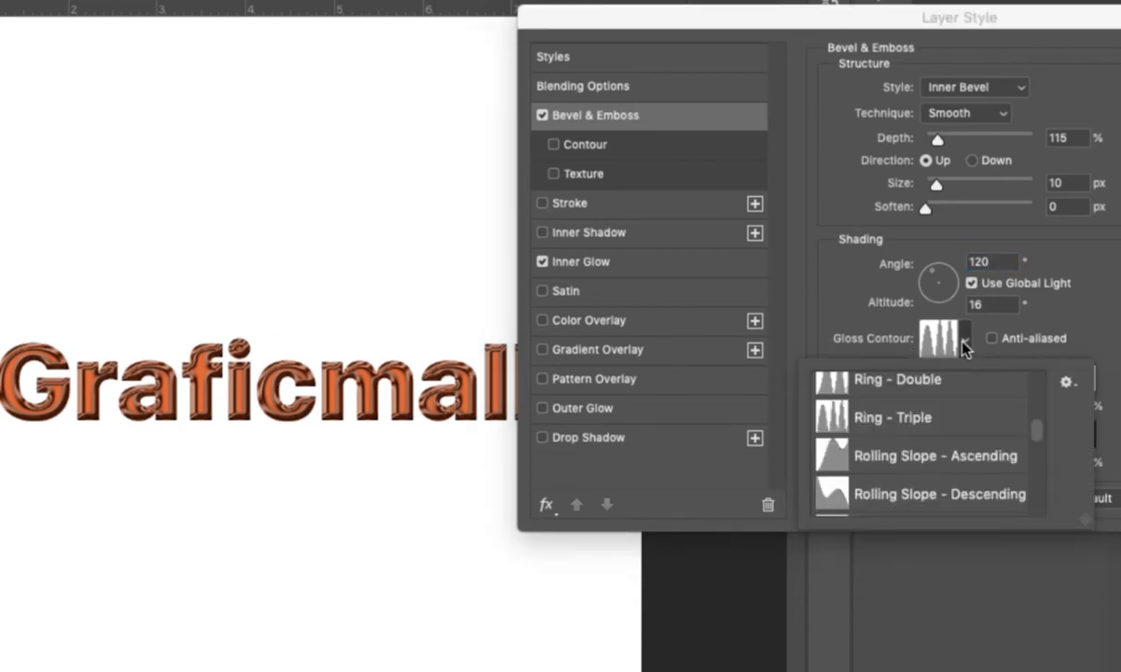
left_click(918, 427)
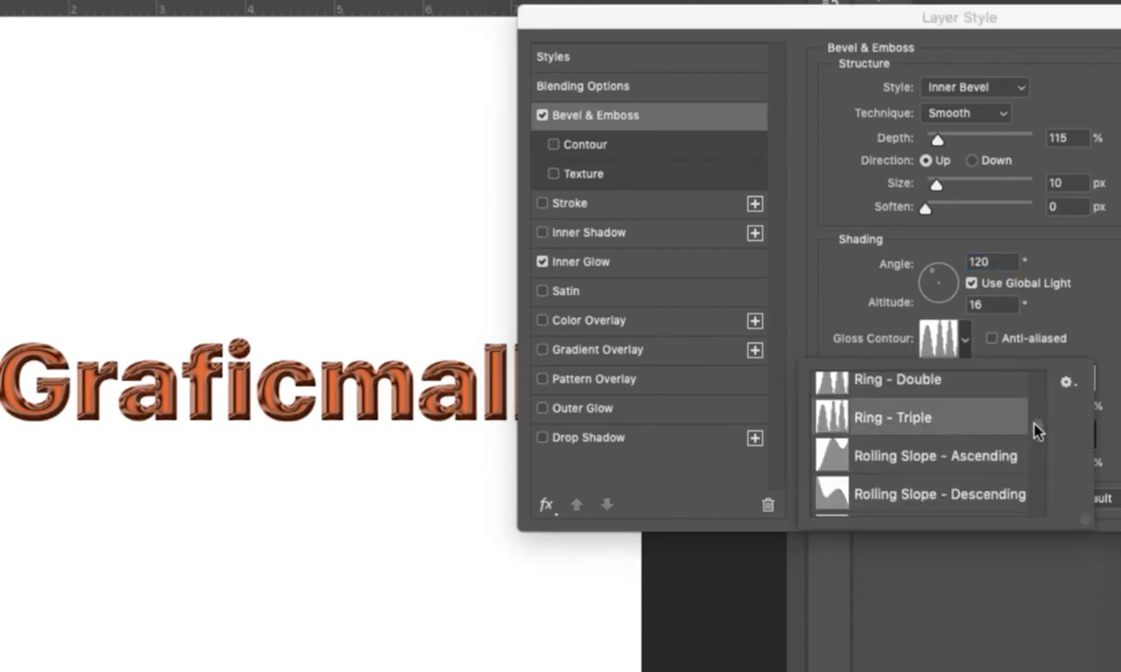
left_click_drag(1034, 431, 1038, 445)
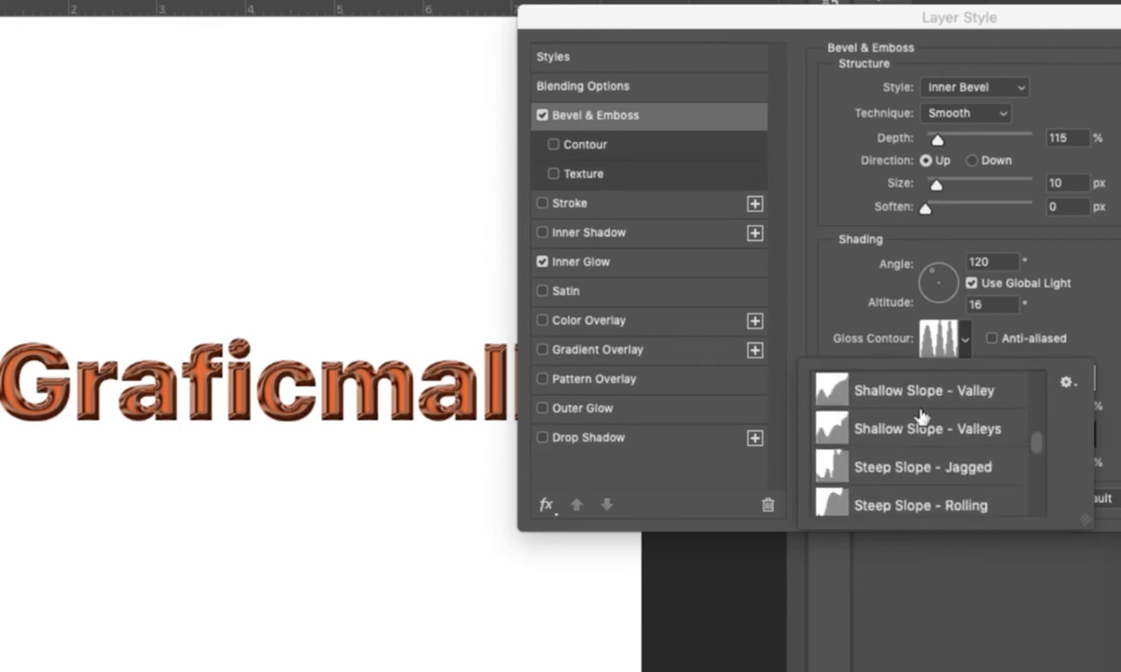
left_click(860, 395)
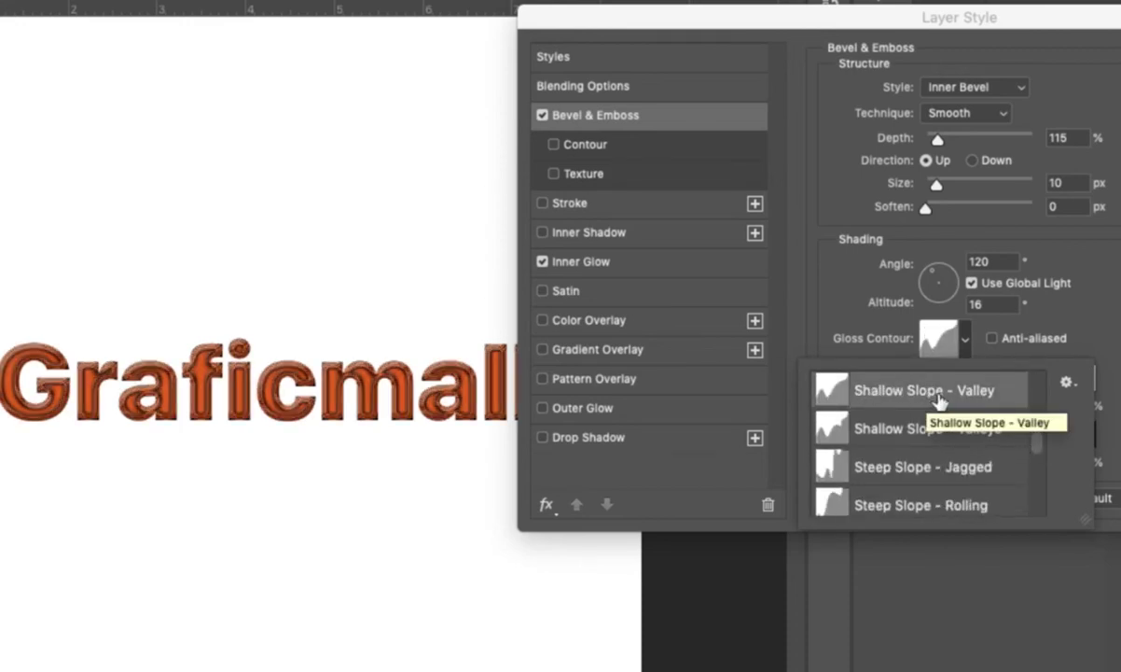
left_click(1106, 317)
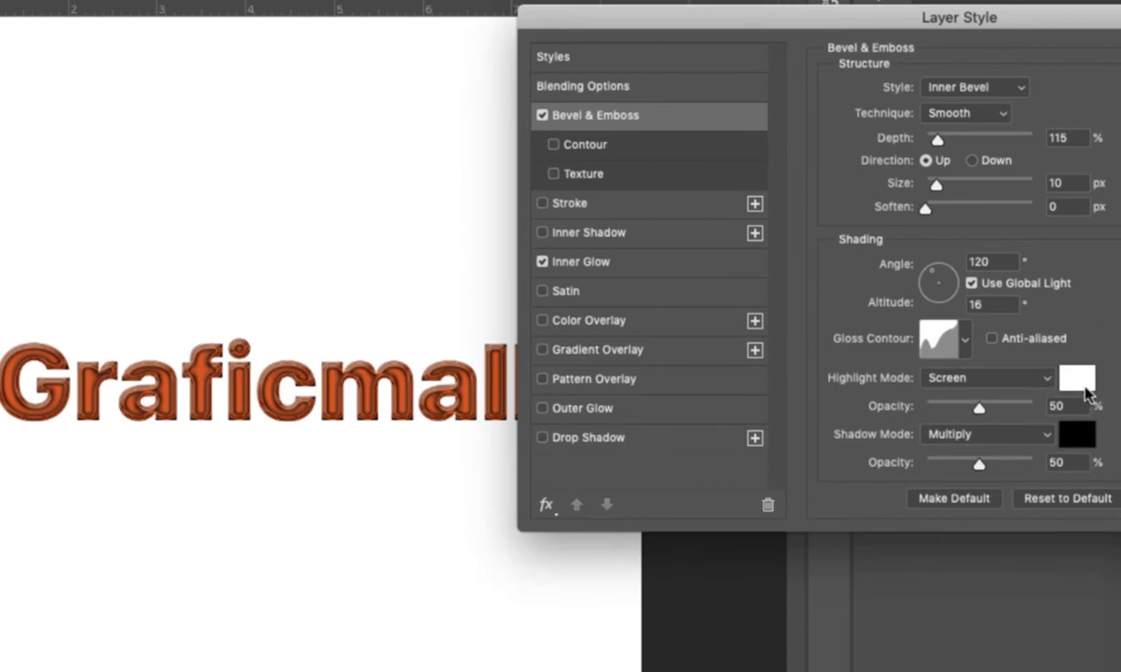
Step: Raise both the highlight opacity and the shadow opacity of the bevel to 75%
left_click_drag(979, 413, 1005, 412)
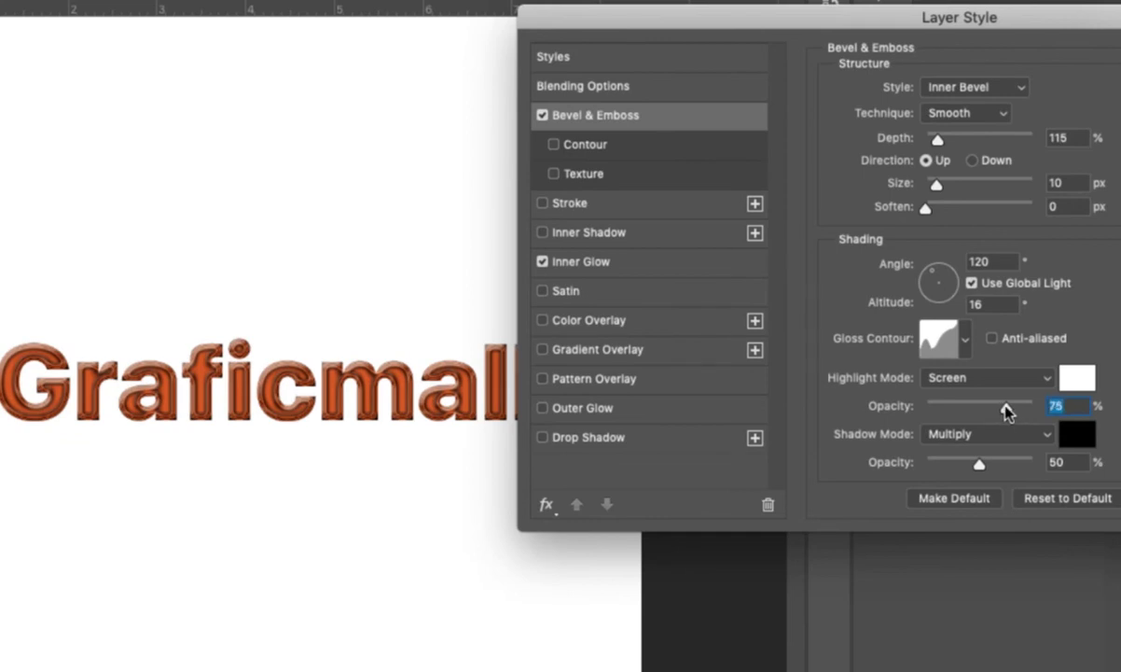
left_click_drag(981, 466, 1009, 471)
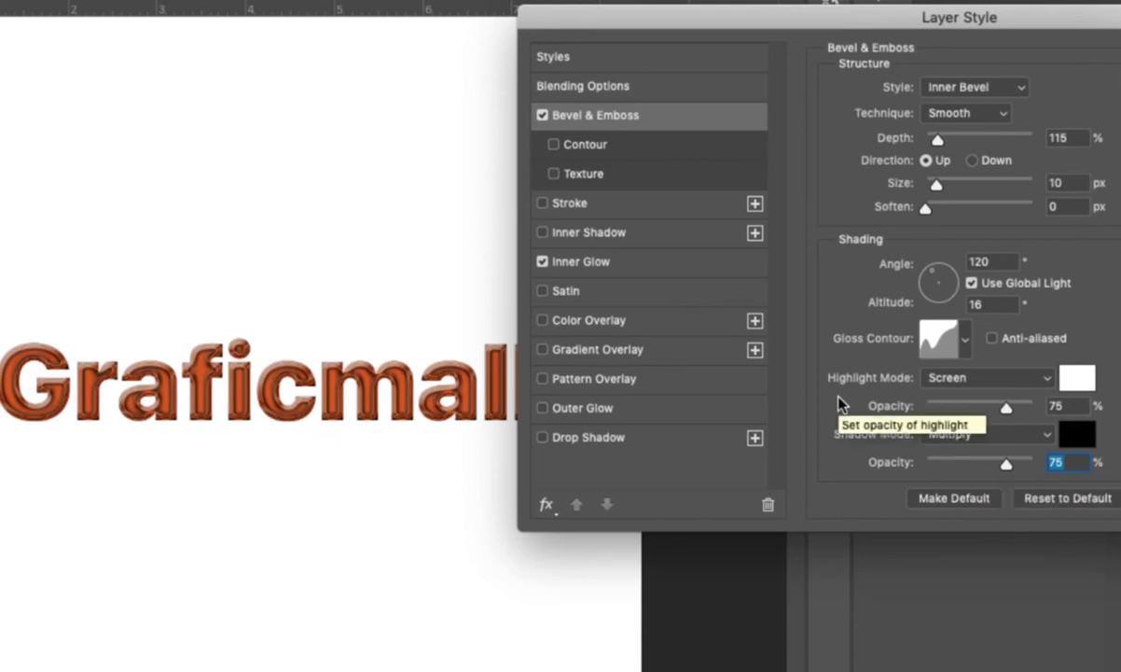
Step: Set the bevel's size to 18 px and its depth to 136%
left_click(773, 350)
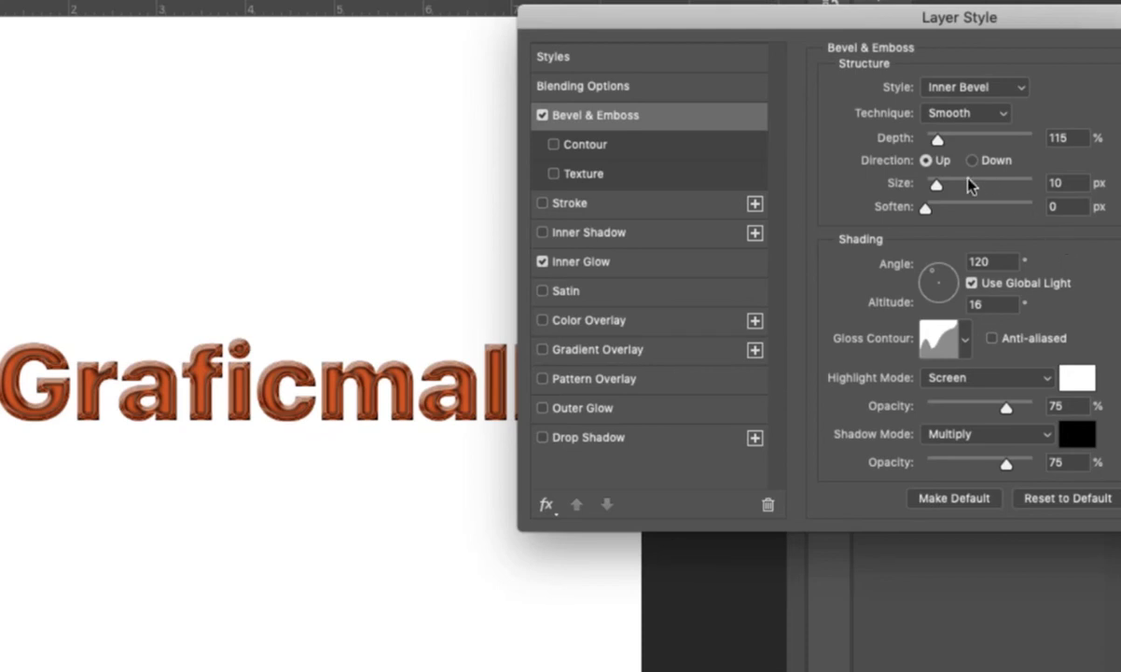
left_click_drag(937, 190, 939, 186)
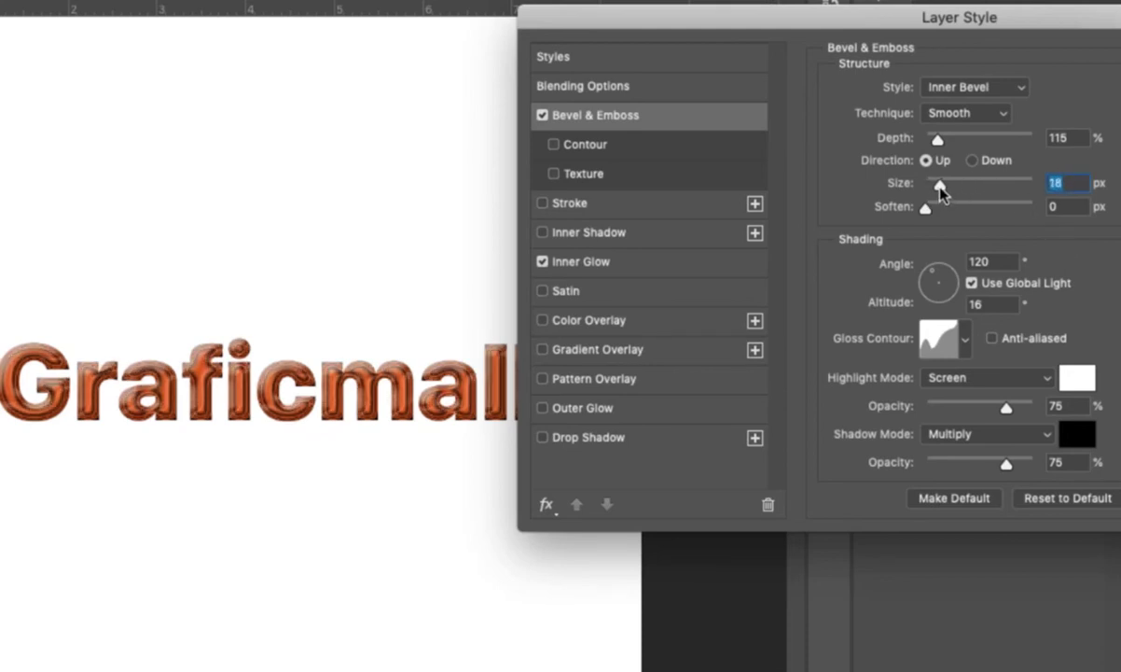
left_click(939, 140)
mouse_move(939, 140)
left_mouse_down()
mouse_move(929, 142)
mouse_move(939, 144)
left_mouse_up()
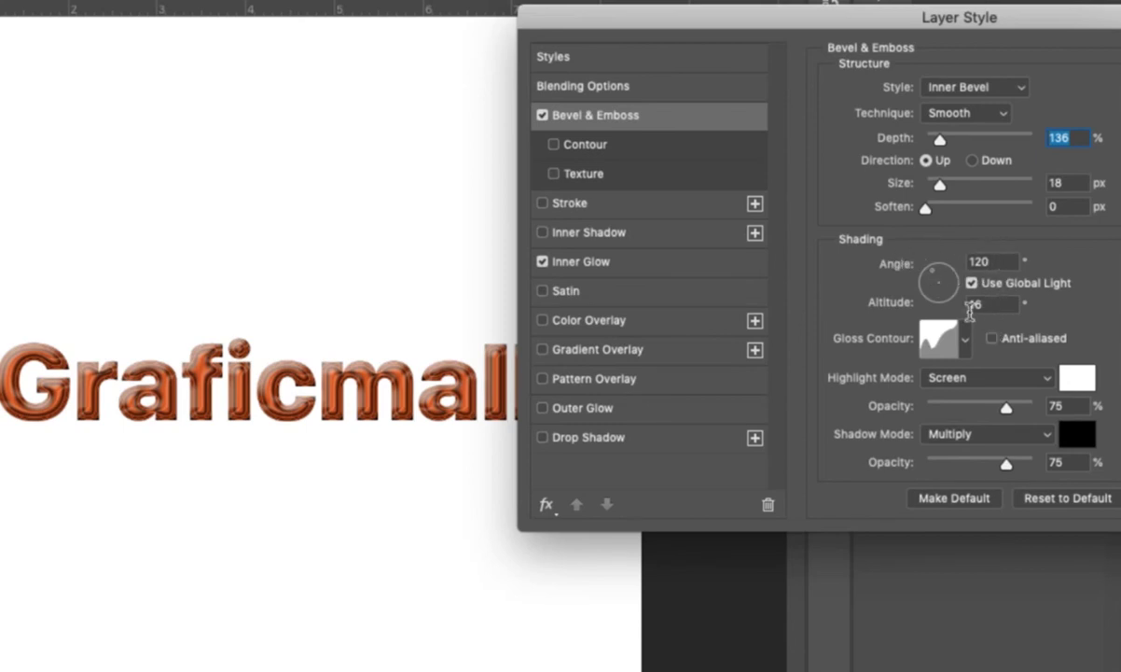
Step: Set the bevel's highlight opacity to 100% and shadow opacity to 0%, with a light altitude of 60°
left_click(993, 305)
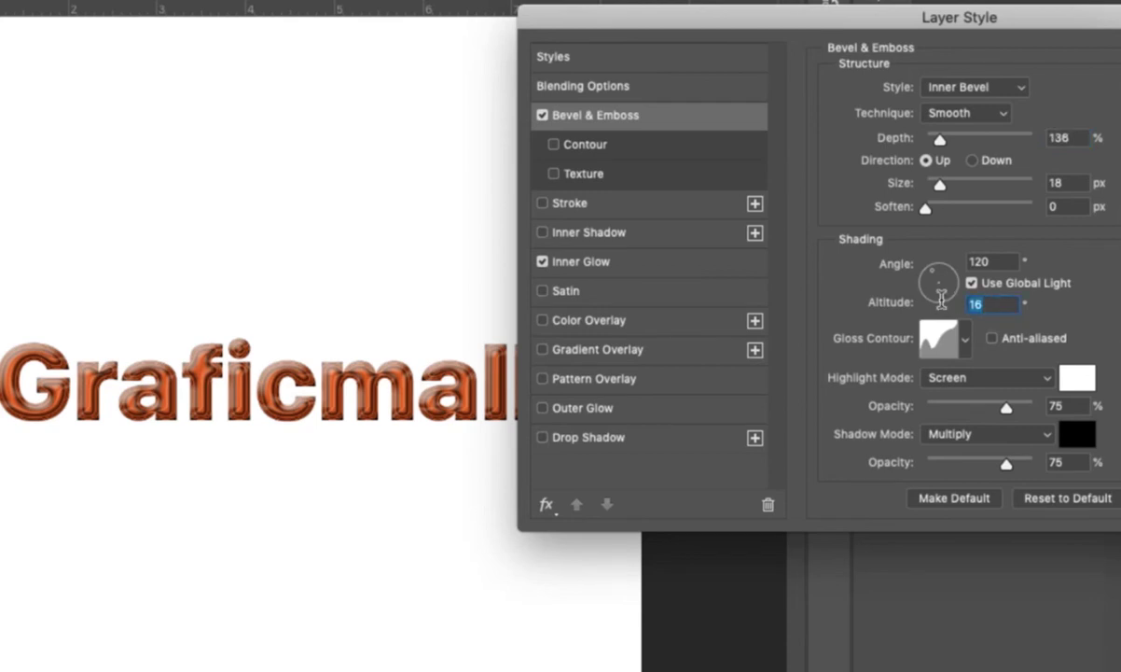
type("30")
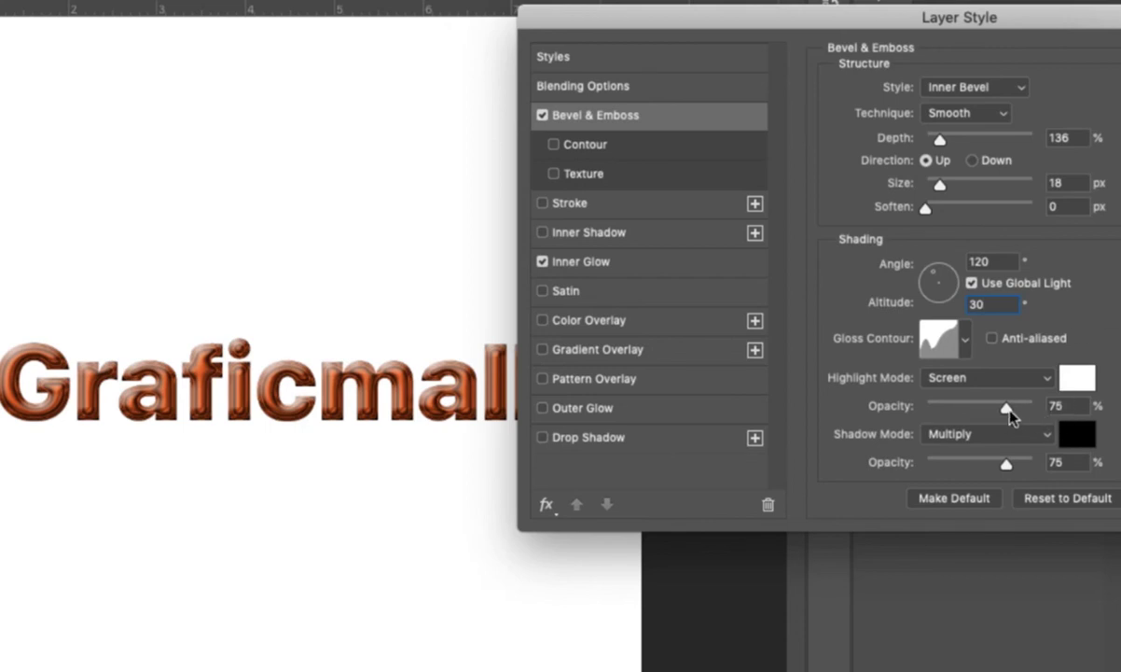
left_click_drag(1009, 410, 1037, 410)
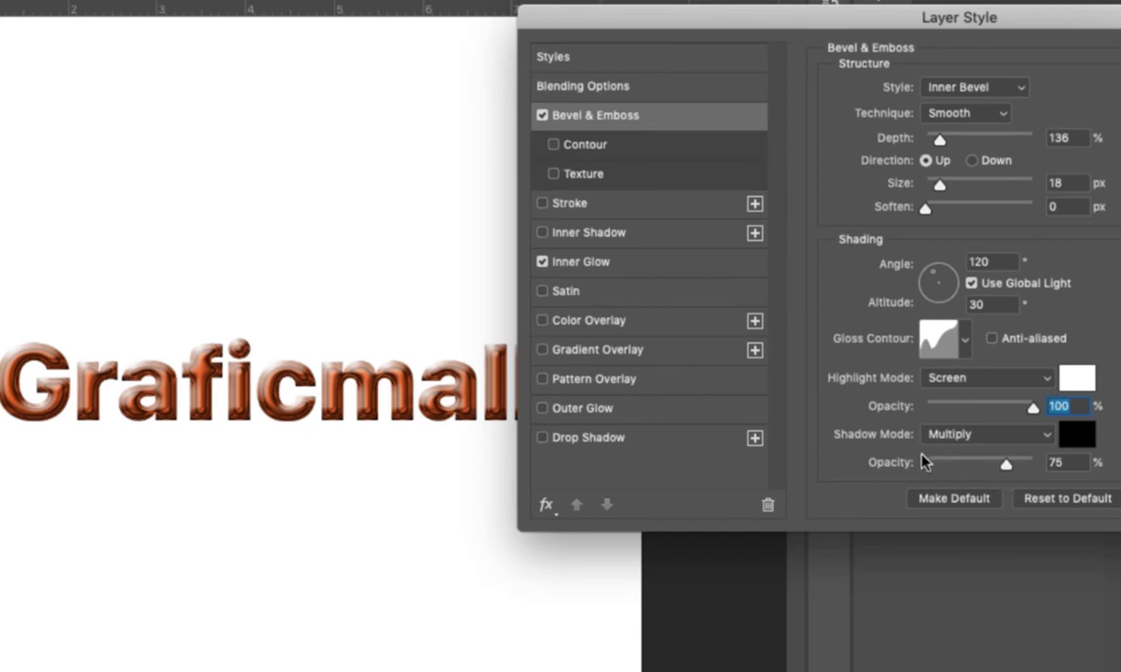
left_click_drag(1003, 464, 926, 463)
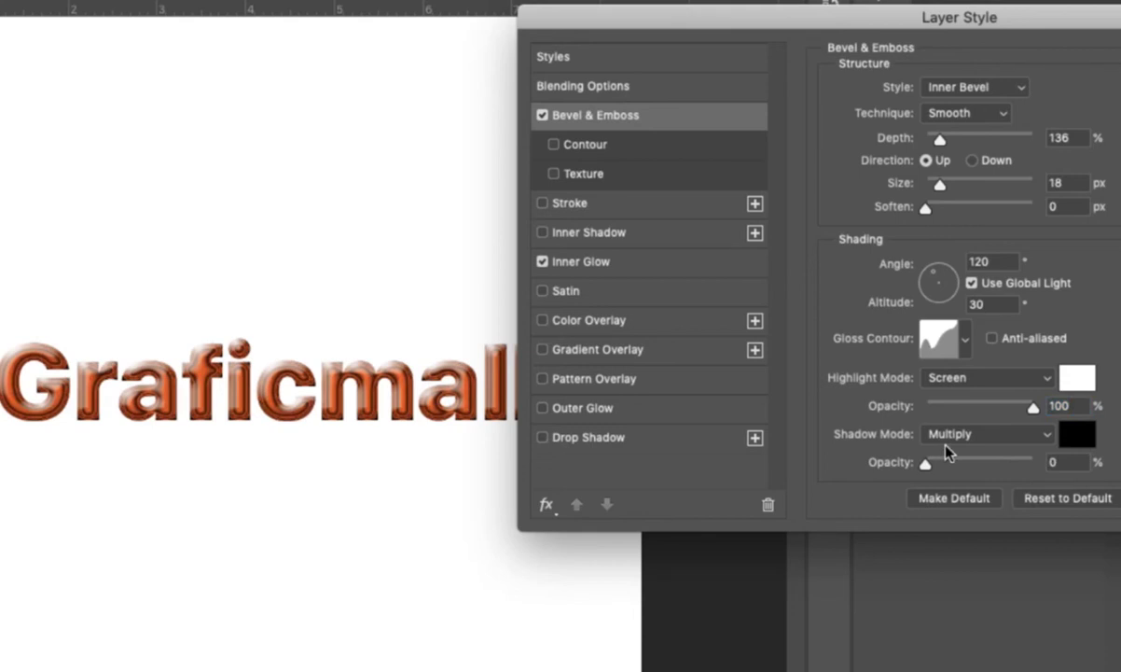
left_click(972, 304)
type("60")
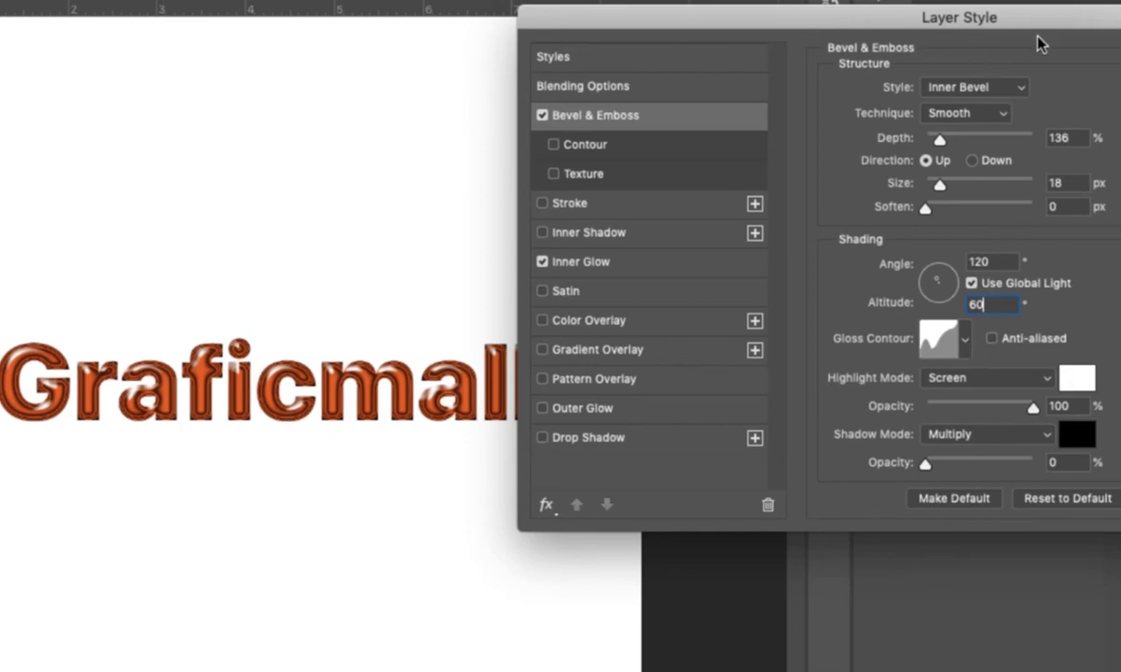
Step: Enable the bevel's Contour option with the Shallow Slope - Valley shape and a 76% range, and apply the layer style
mouse_move(1057, 27)
left_mouse_down()
mouse_move(850, 4)
mouse_move(894, 78)
mouse_move(919, 18)
mouse_move(769, 28)
mouse_move(1120, 4)
mouse_move(1062, 45)
left_mouse_up()
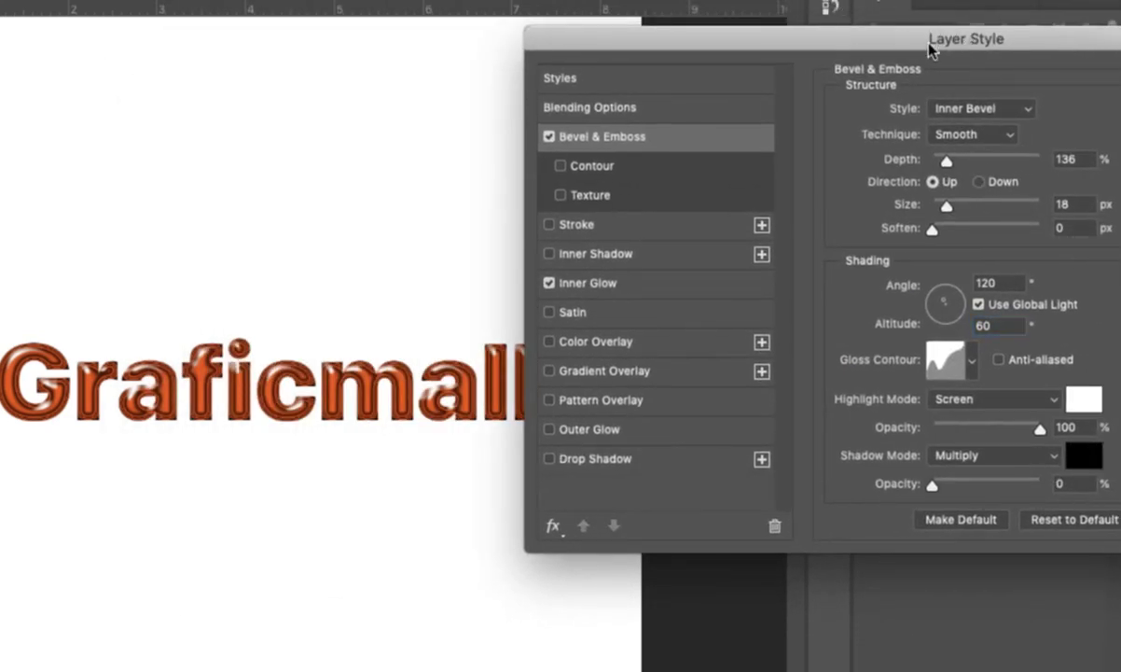
left_click_drag(881, 45, 970, 84)
left_click(695, 206)
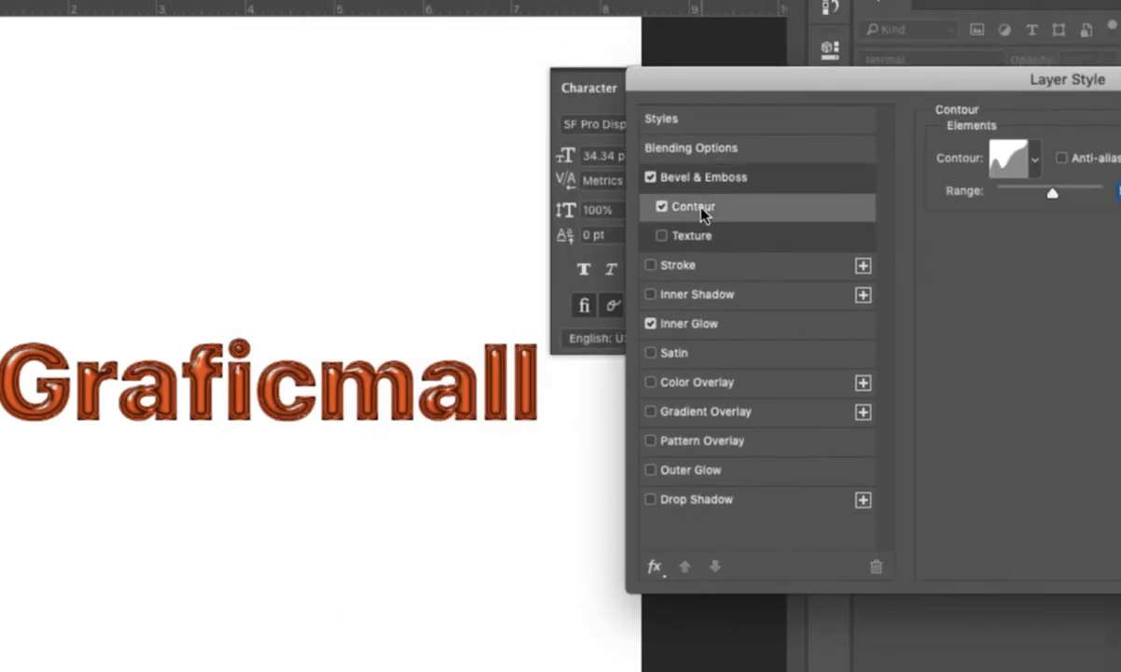
left_click_drag(914, 90, 858, 60)
left_click(906, 136)
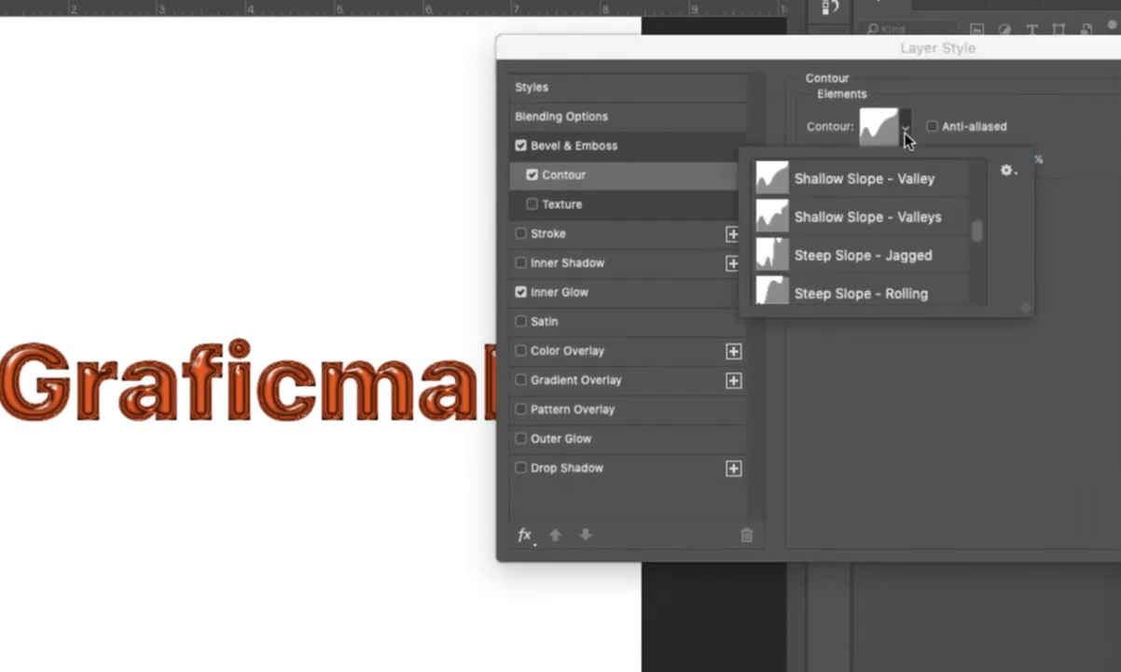
left_click(835, 191)
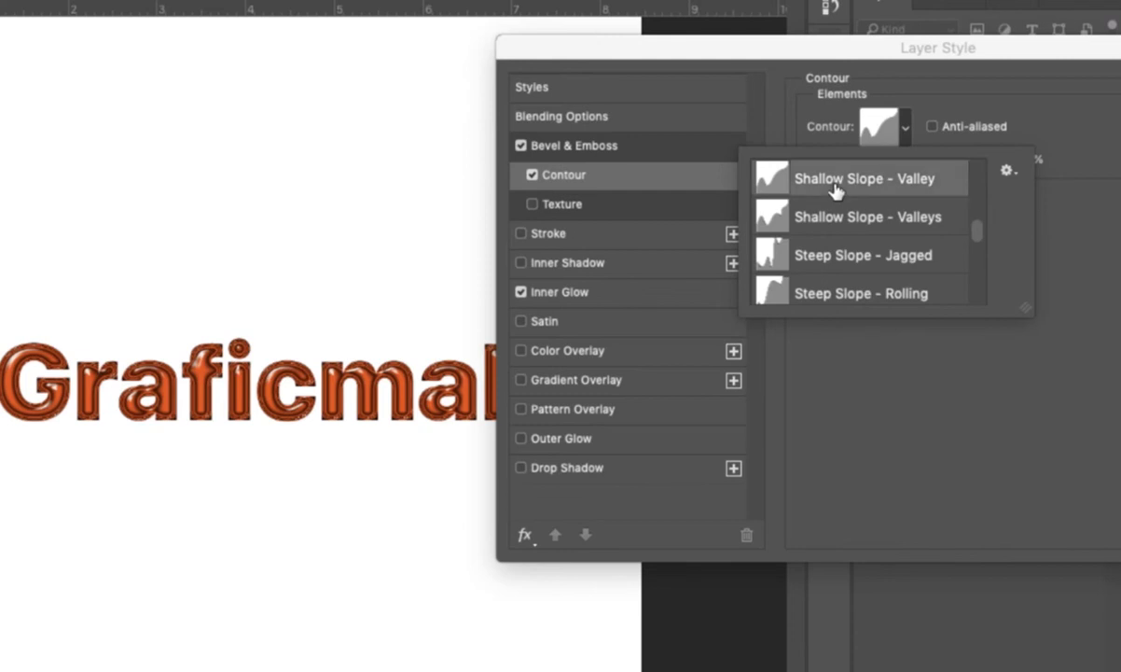
left_click(977, 101)
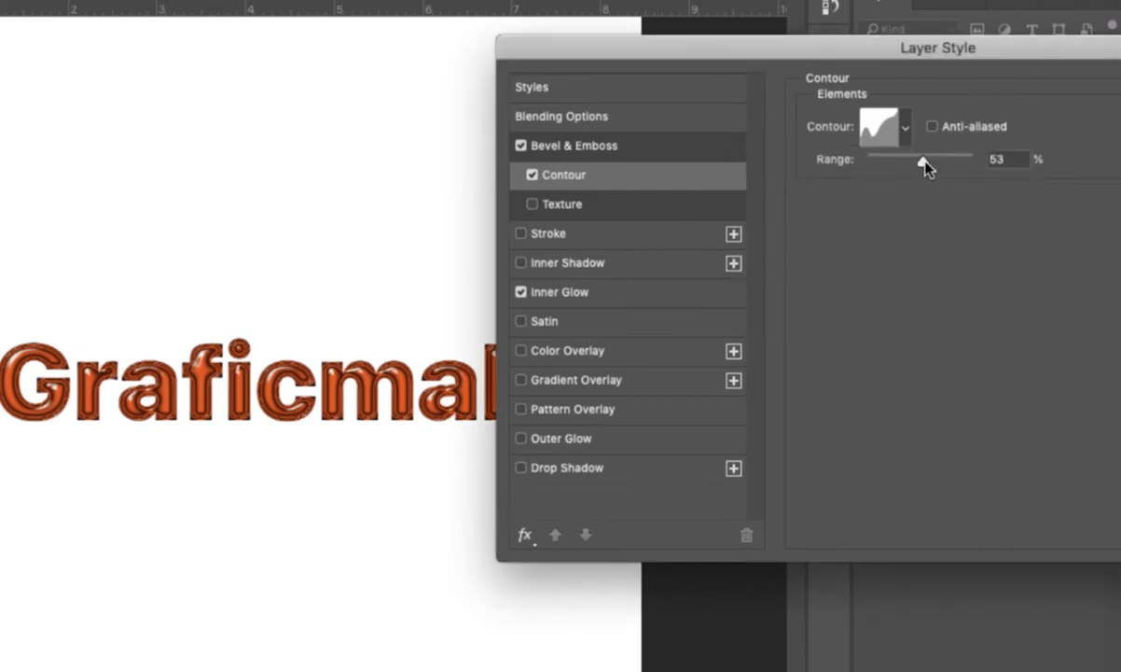
left_click_drag(922, 164, 948, 164)
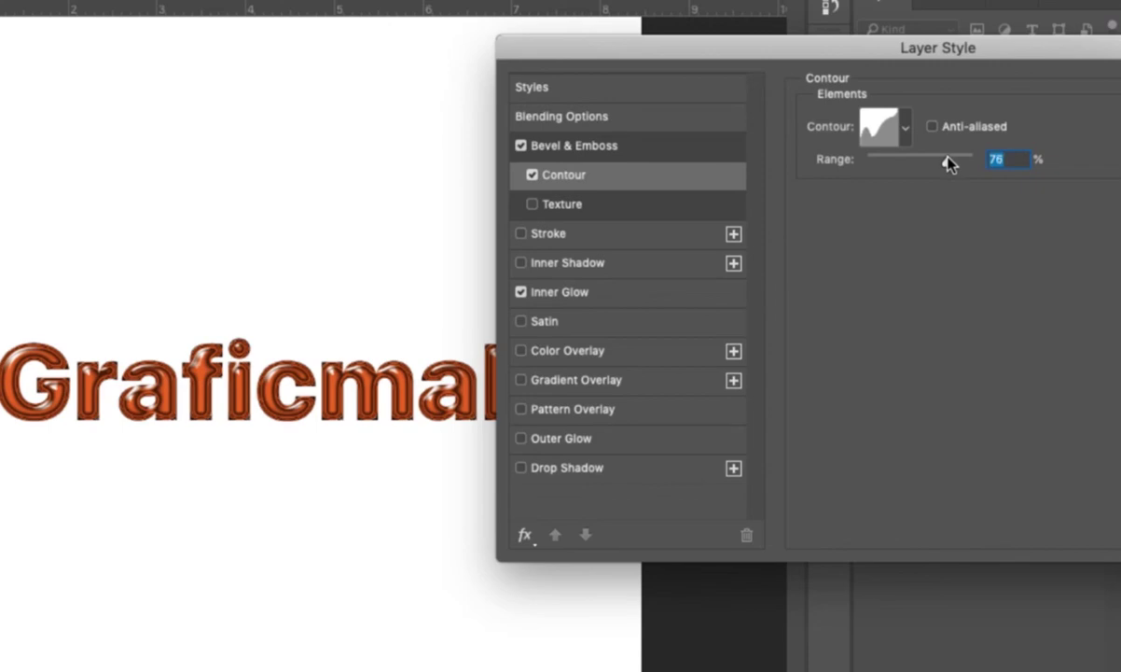
left_click_drag(1069, 53, 555, 56)
left_click(799, 91)
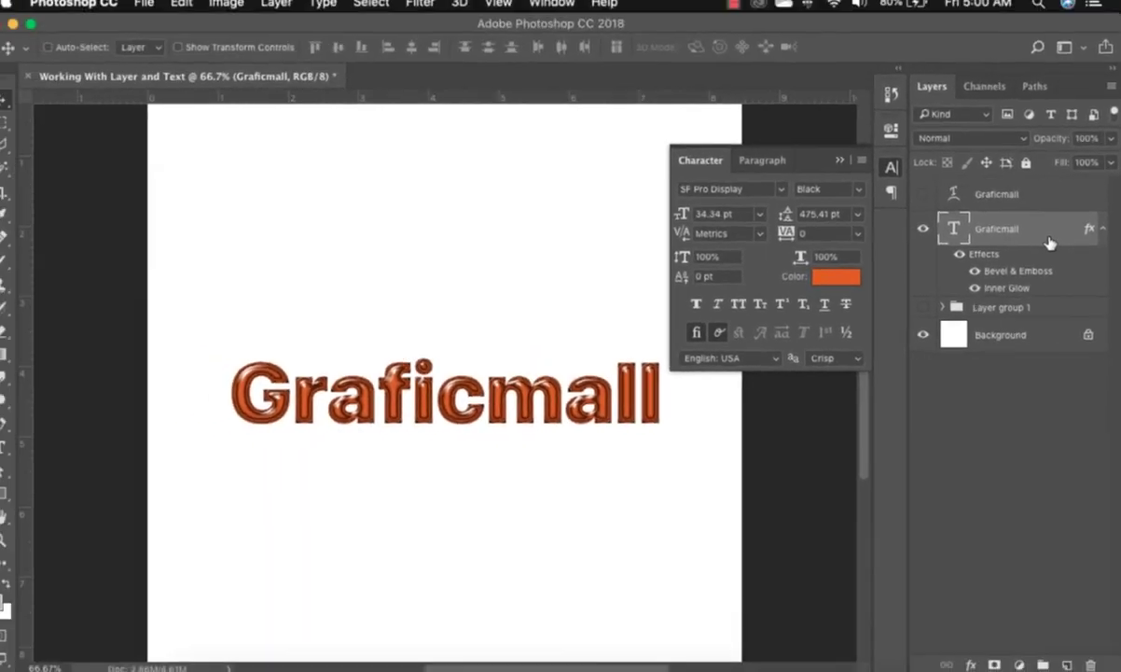
Step: Duplicate the styled Graficmall text layer and add a Drop Shadow effect to the original layer
key("super+j")
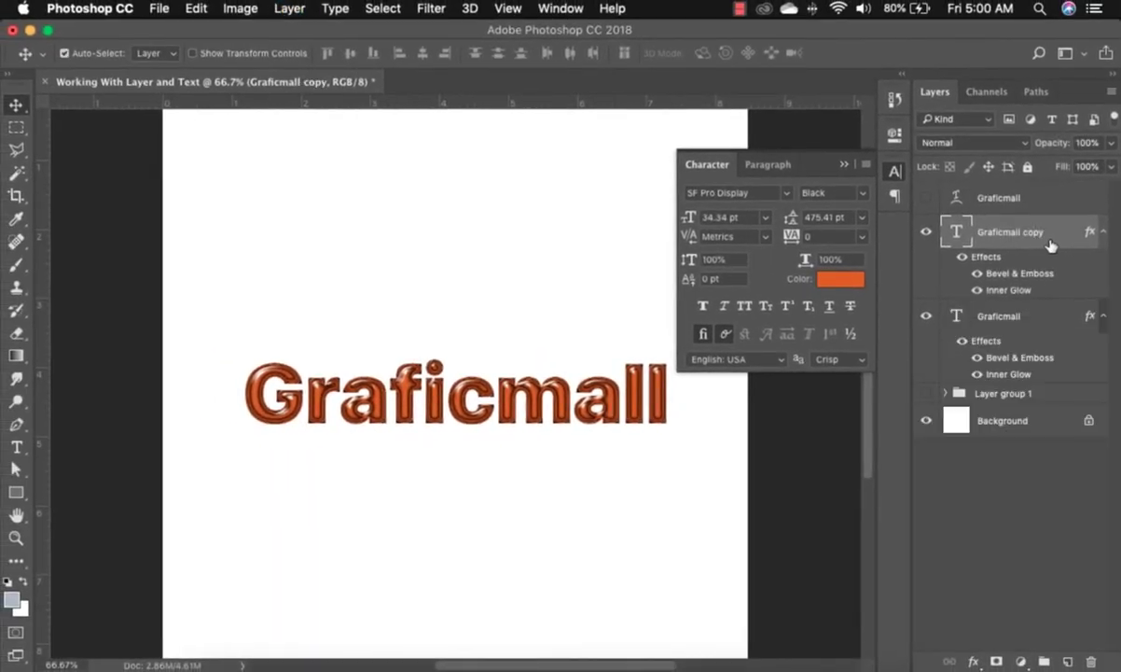
left_click(1044, 318)
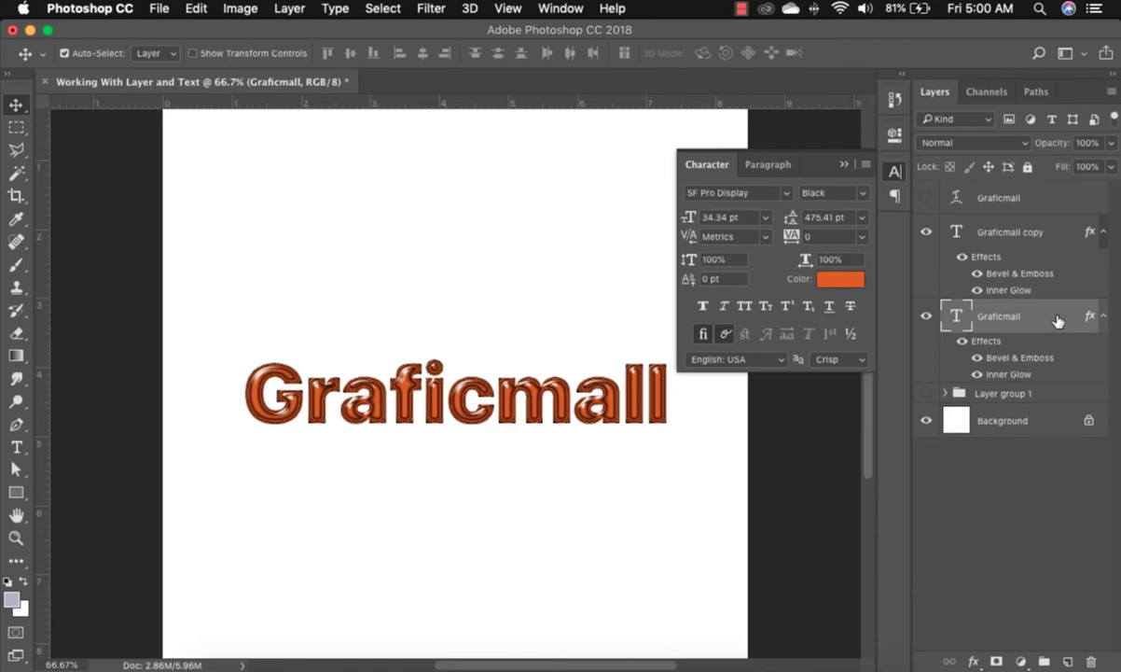
double_click(1056, 321)
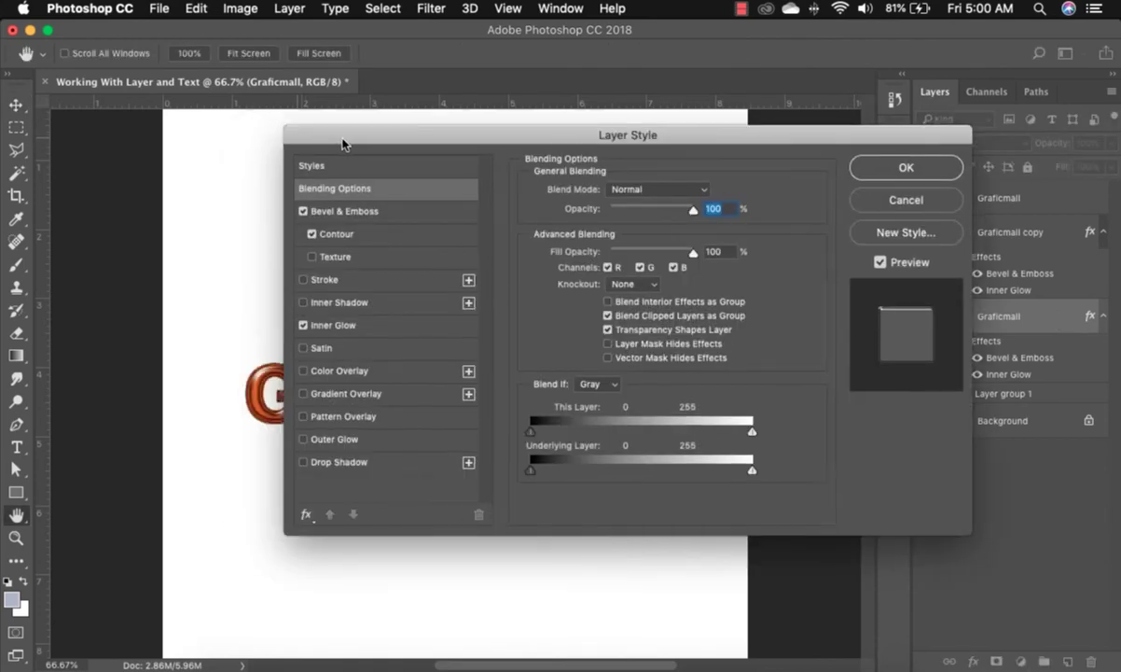
left_click_drag(343, 145, 717, 119)
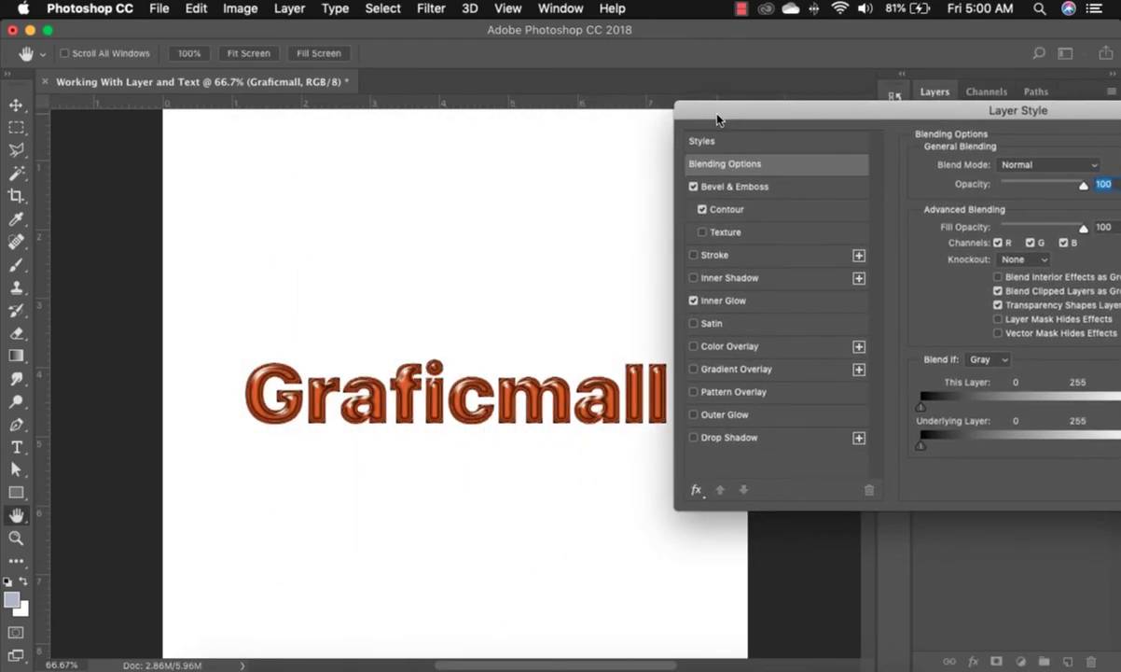
left_click(755, 444)
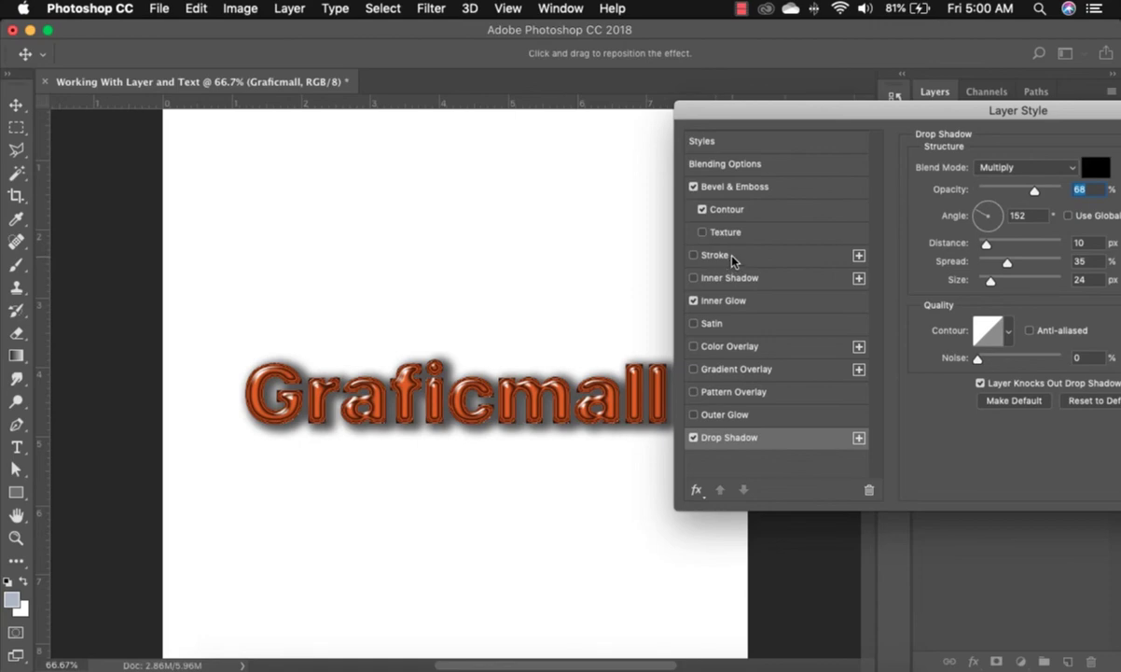
Step: Add a 6 px Stroke effect to the original Graficmall layer with a solid red fill, ca2222
left_click(770, 261)
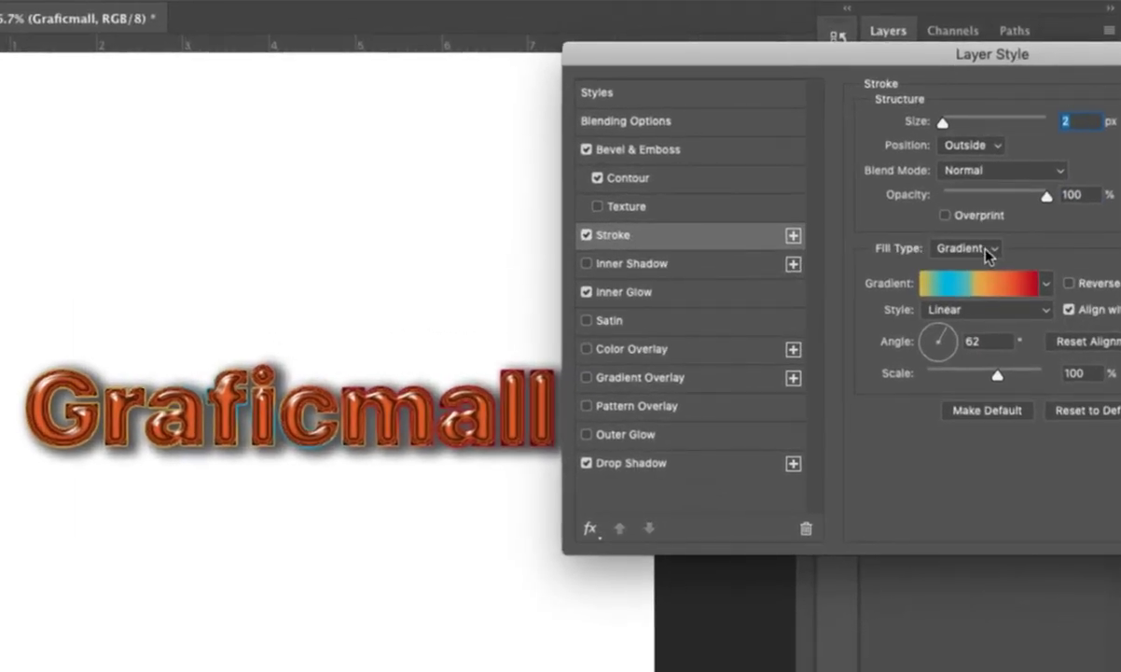
left_click(1016, 267)
left_click(984, 230)
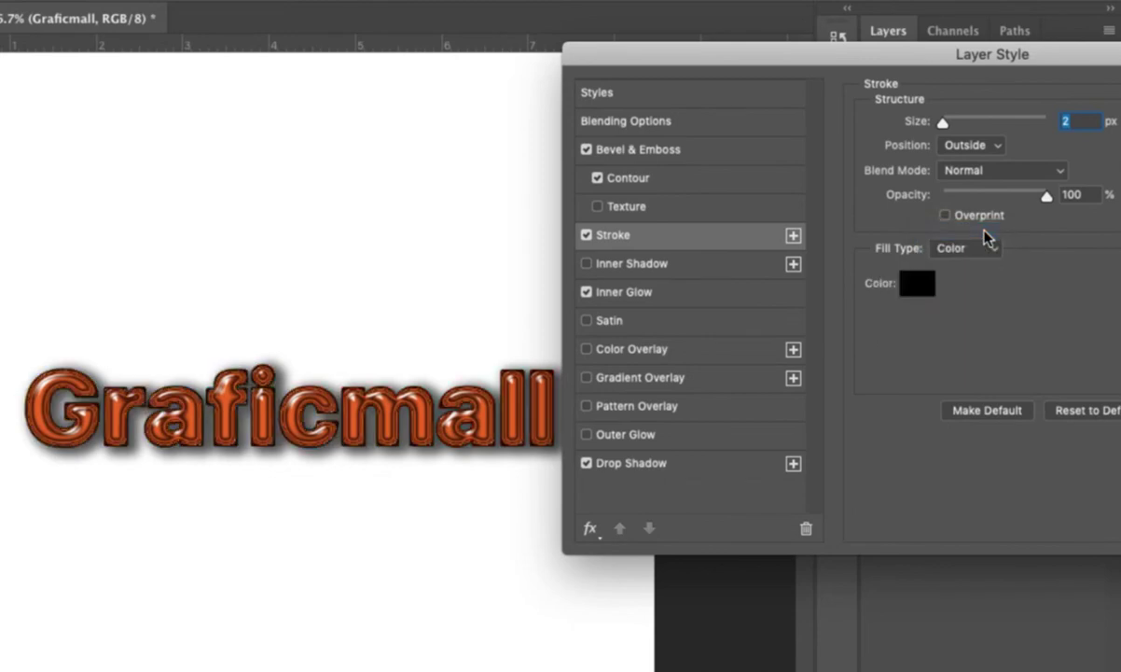
left_click(917, 294)
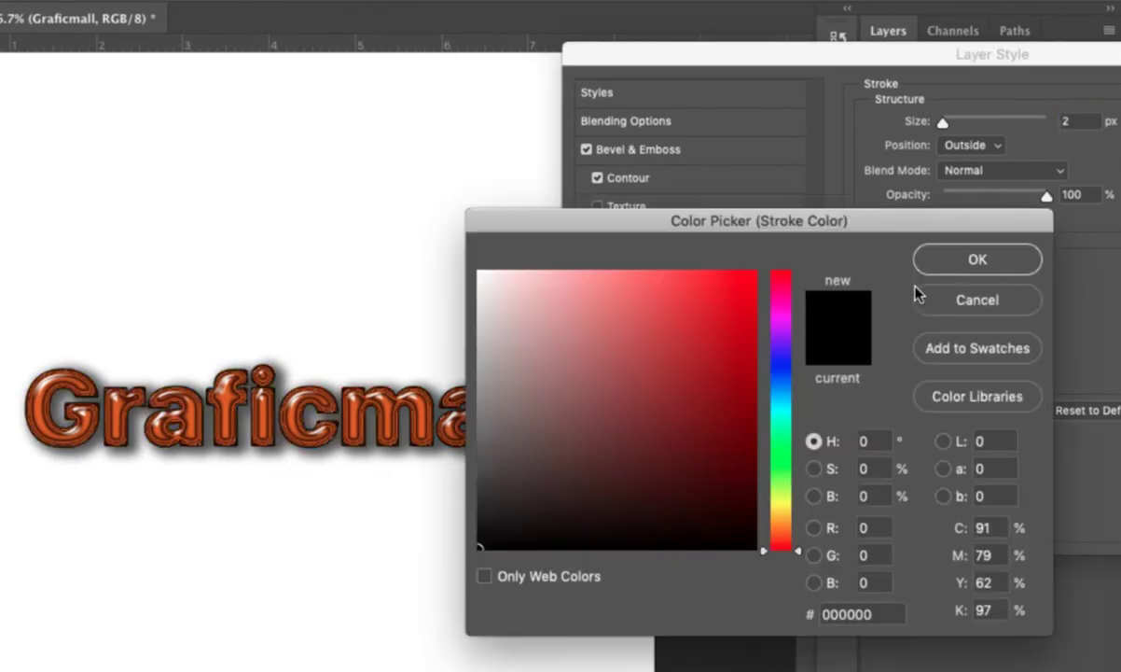
left_click(695, 318)
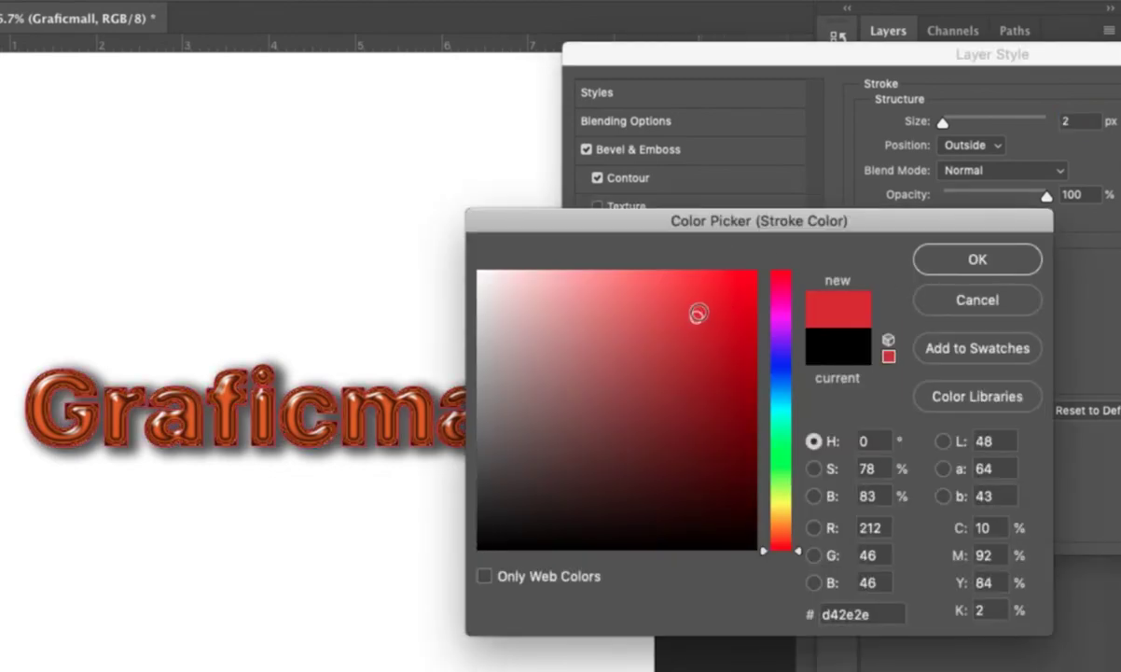
left_click(711, 330)
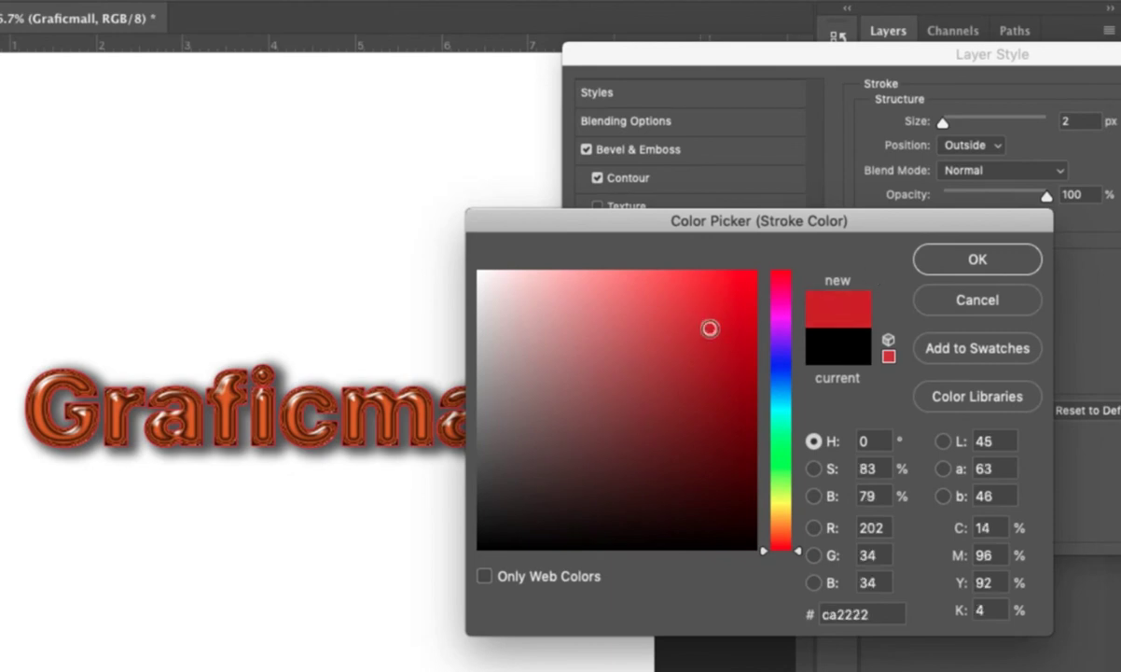
left_click(951, 264)
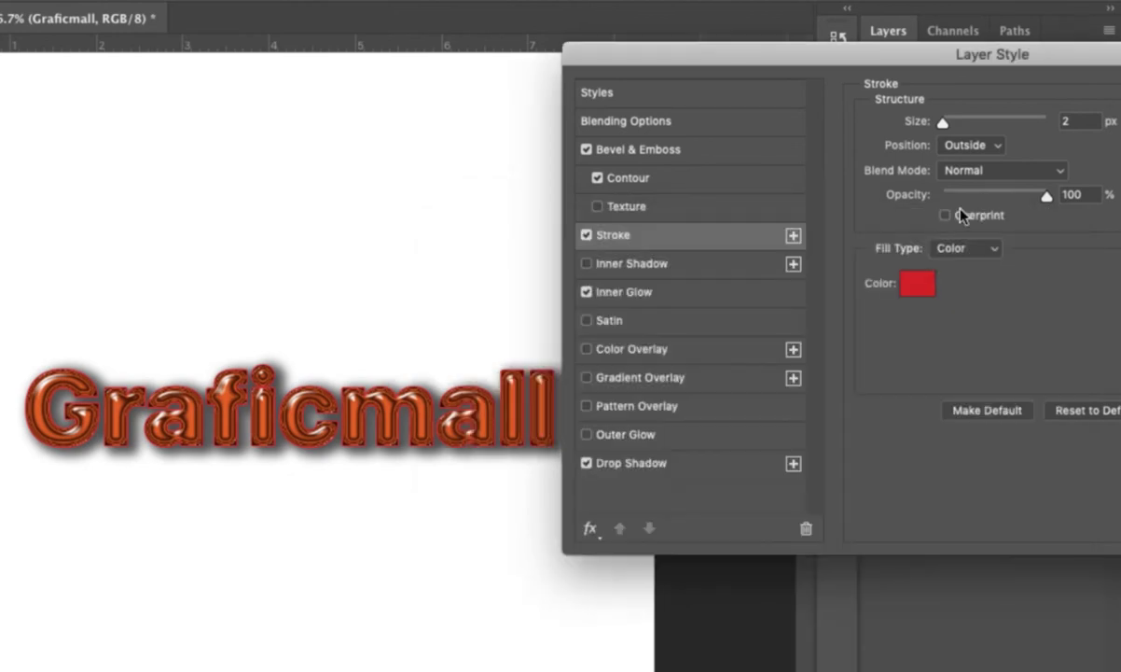
left_click_drag(942, 122, 947, 127)
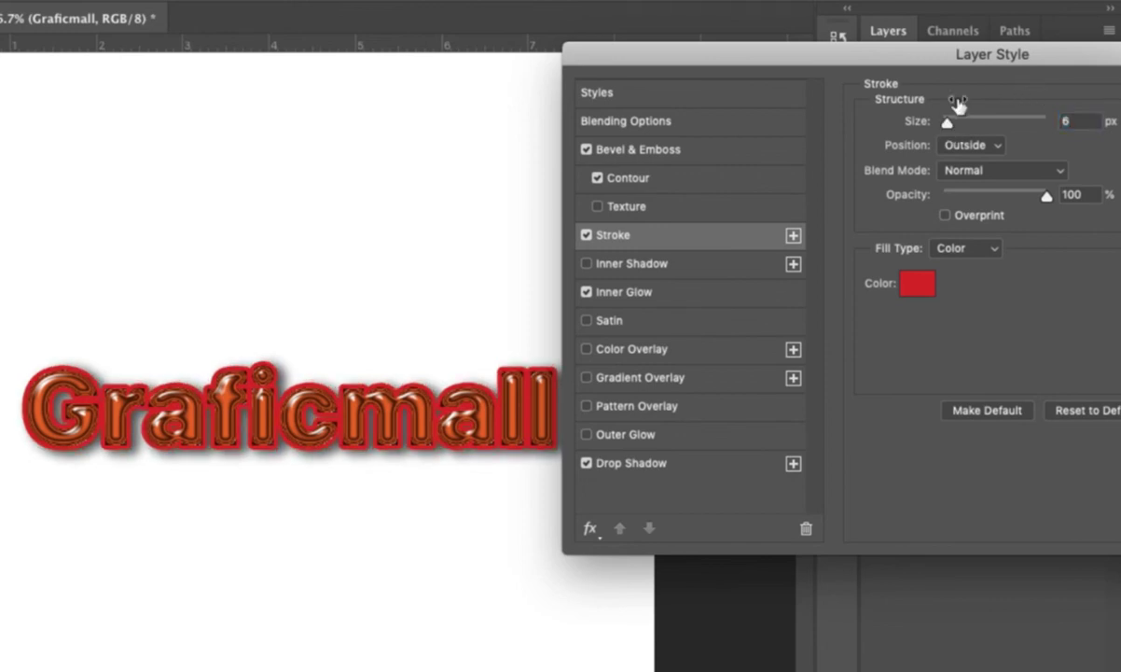
Step: Switch off the Drop Shadow and change the bevel style to Stroke Emboss
left_click(673, 151)
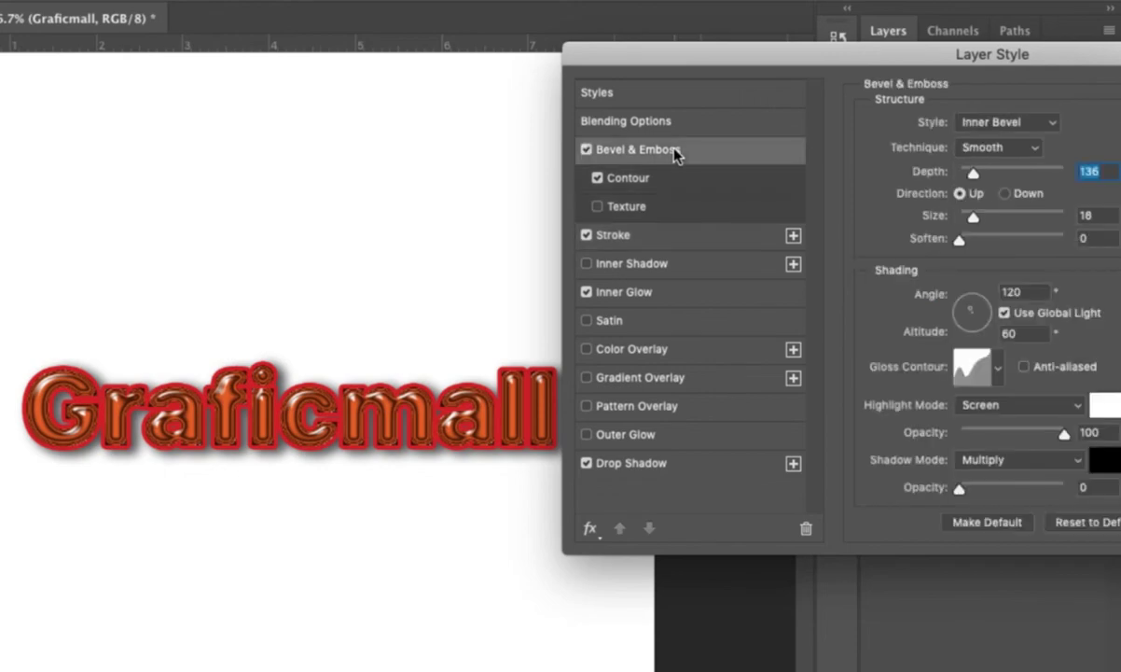
left_click(585, 465)
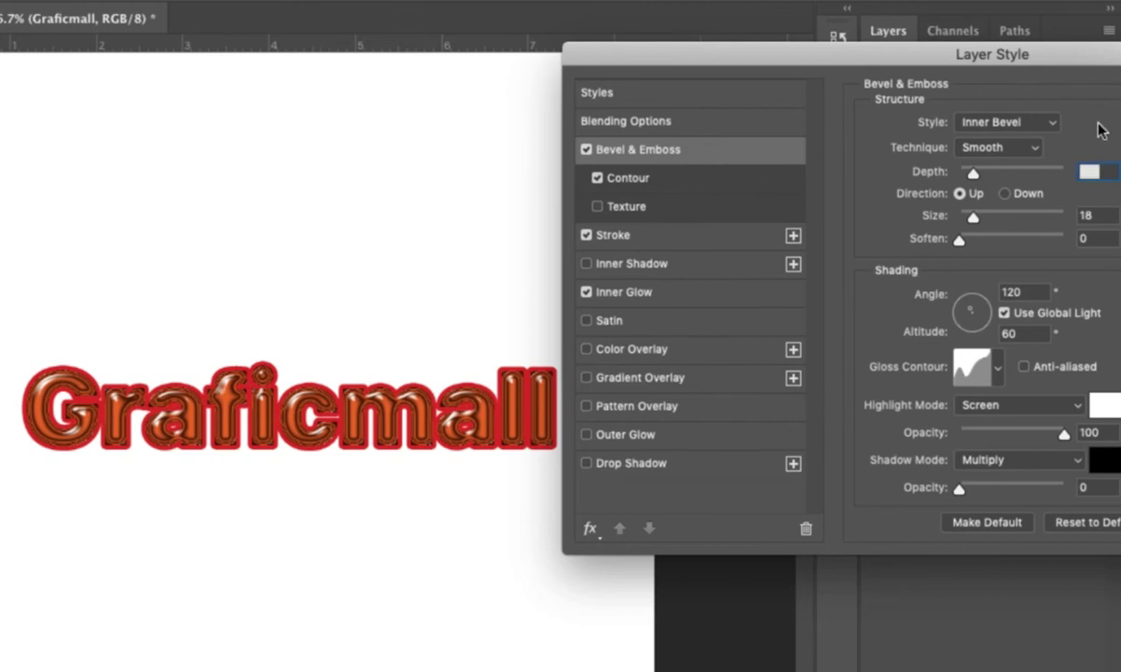
left_click(1053, 127)
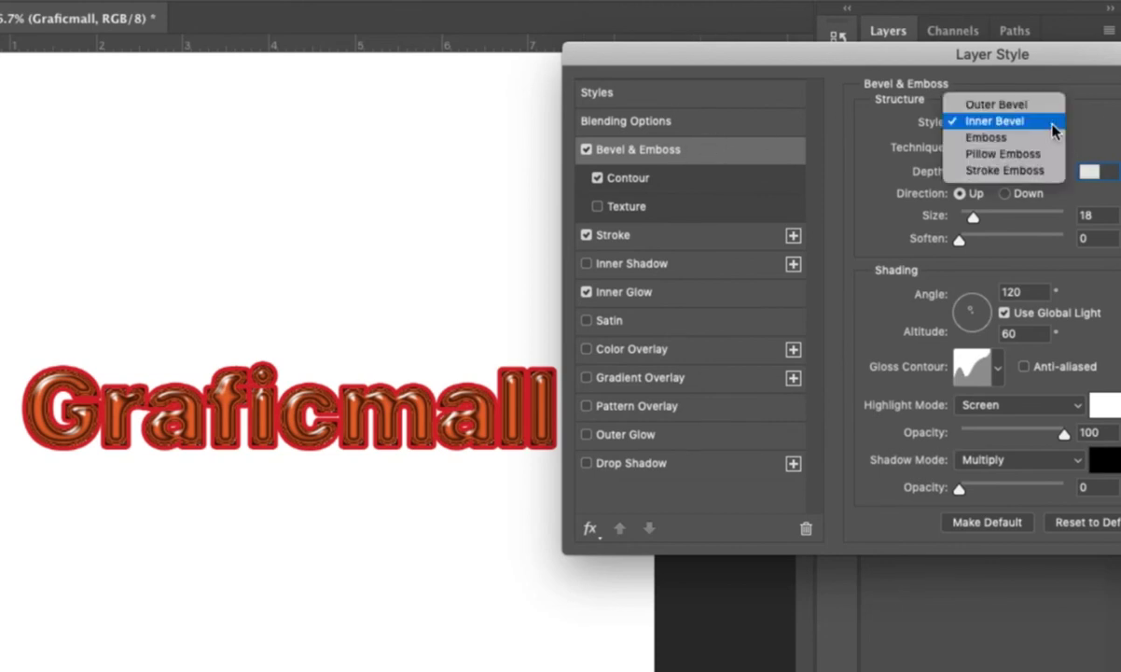
left_click(1024, 171)
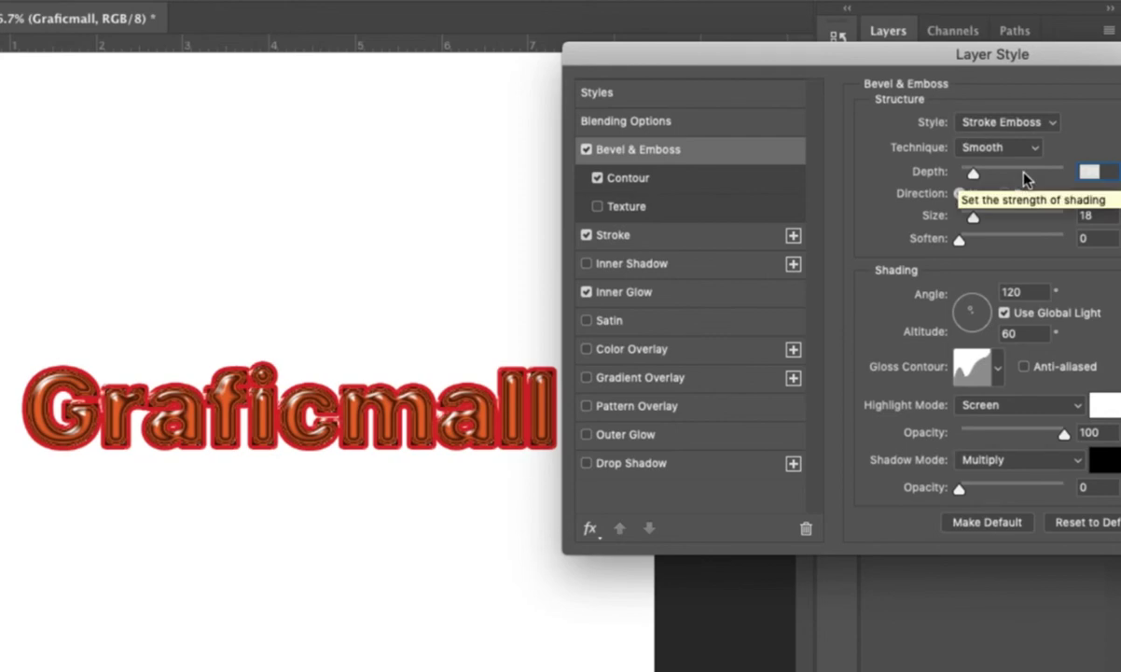
Step: Set the stroke emboss size to 27 px and its shadow opacity to 50%
left_click_drag(1079, 56, 1021, 51)
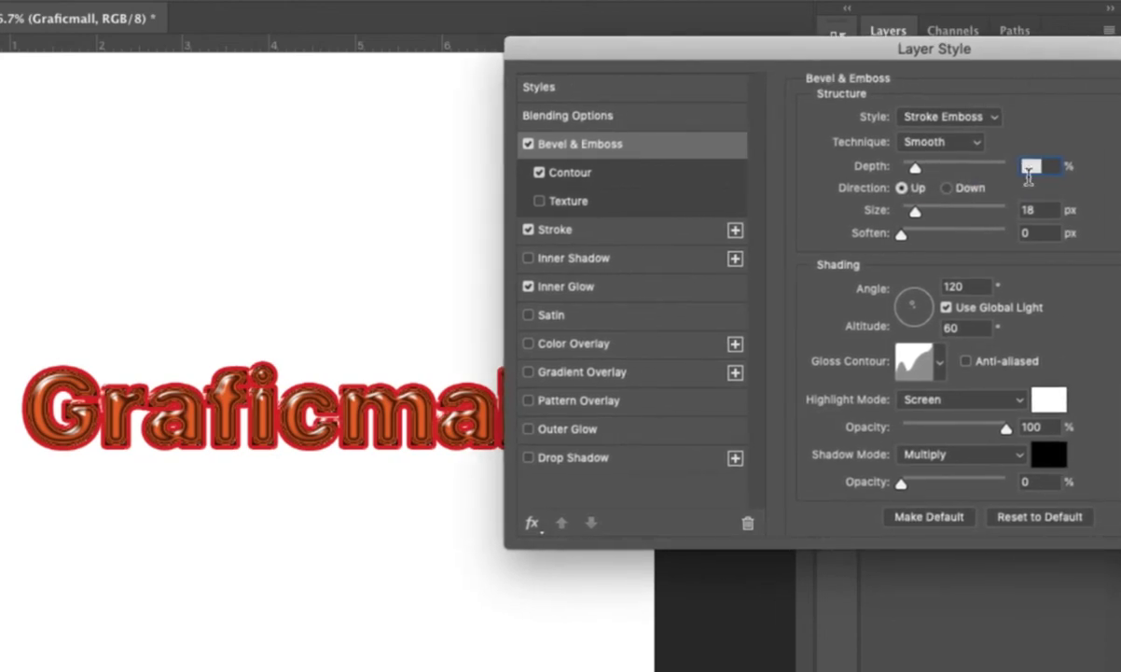
mouse_move(917, 217)
left_mouse_down()
mouse_move(904, 218)
mouse_move(921, 220)
left_mouse_up()
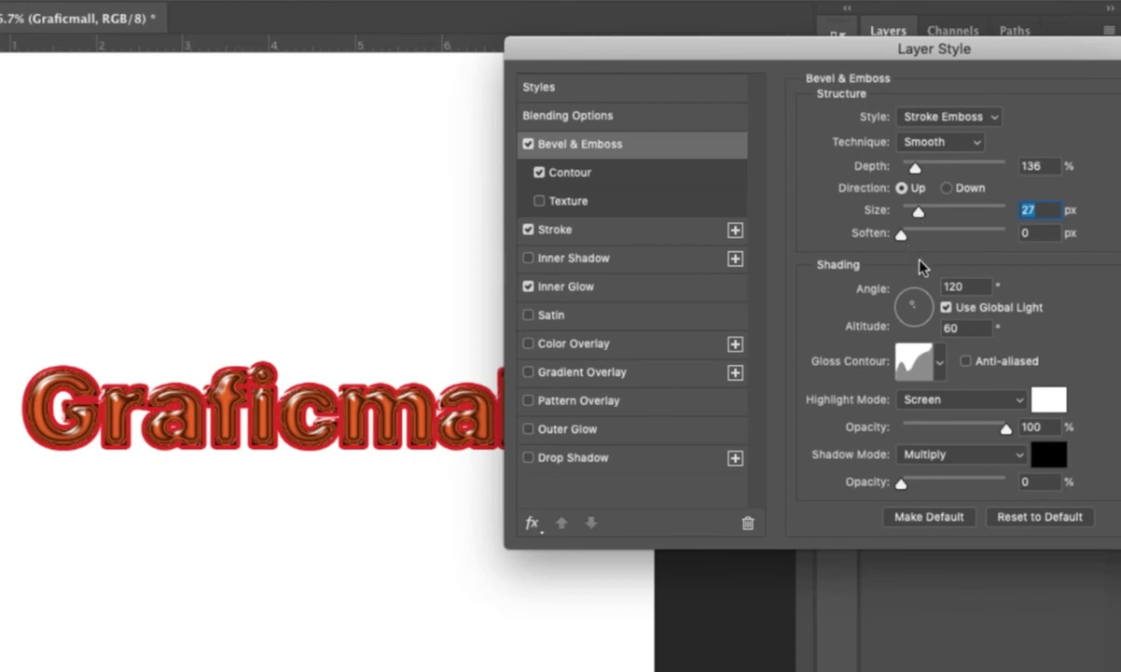
left_click_drag(901, 482, 953, 487)
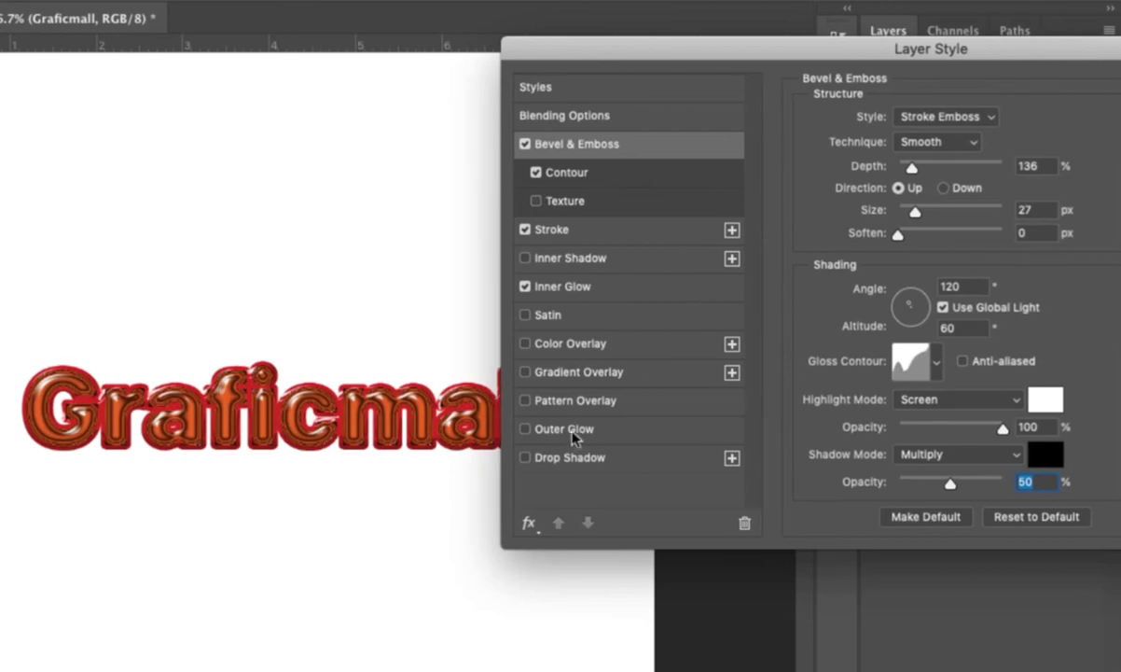
Step: Enable the Drop Shadow on the original Graficmall layer with the Shallow Slope - Valley contour and apply the layer style
left_click(587, 459)
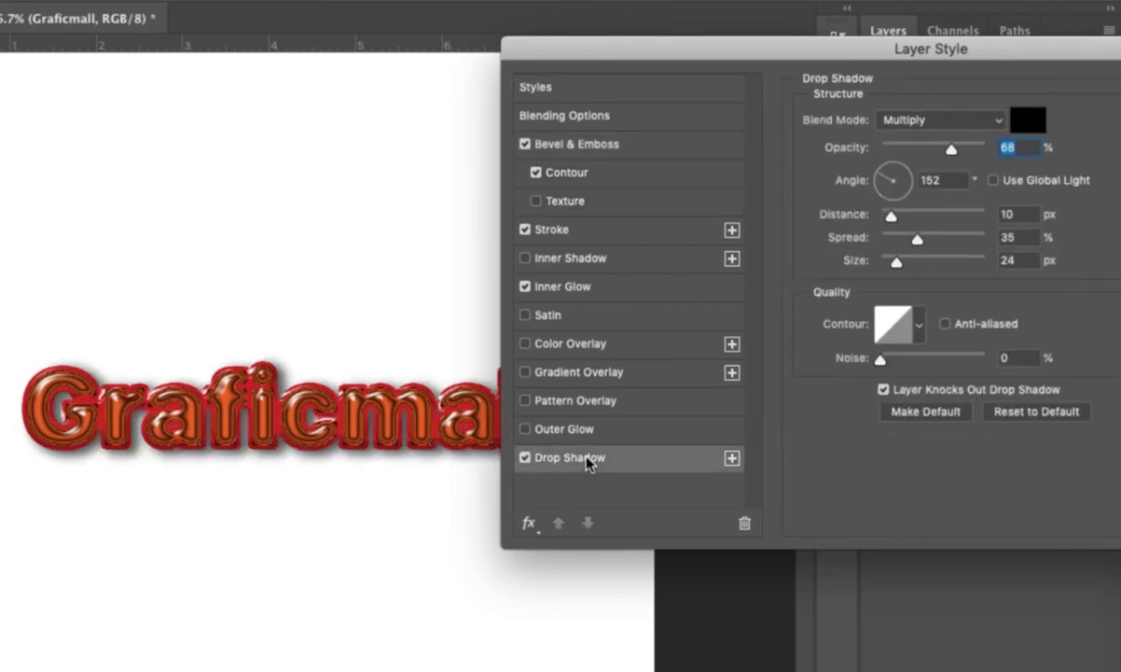
left_click(918, 327)
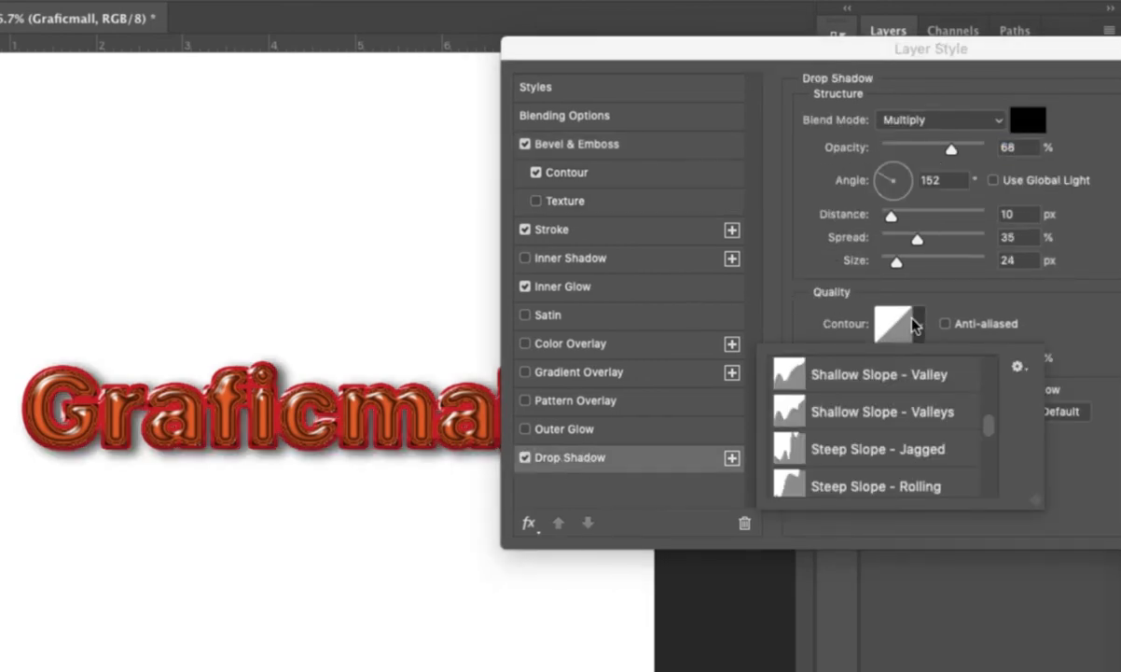
left_click(910, 416)
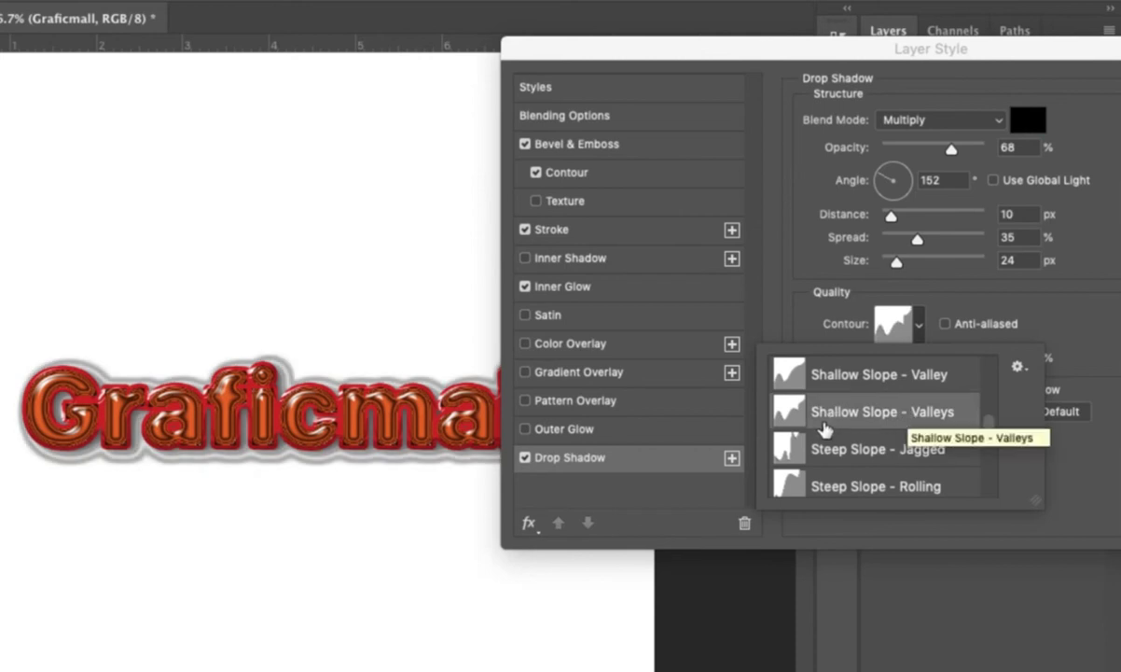
left_click(902, 377)
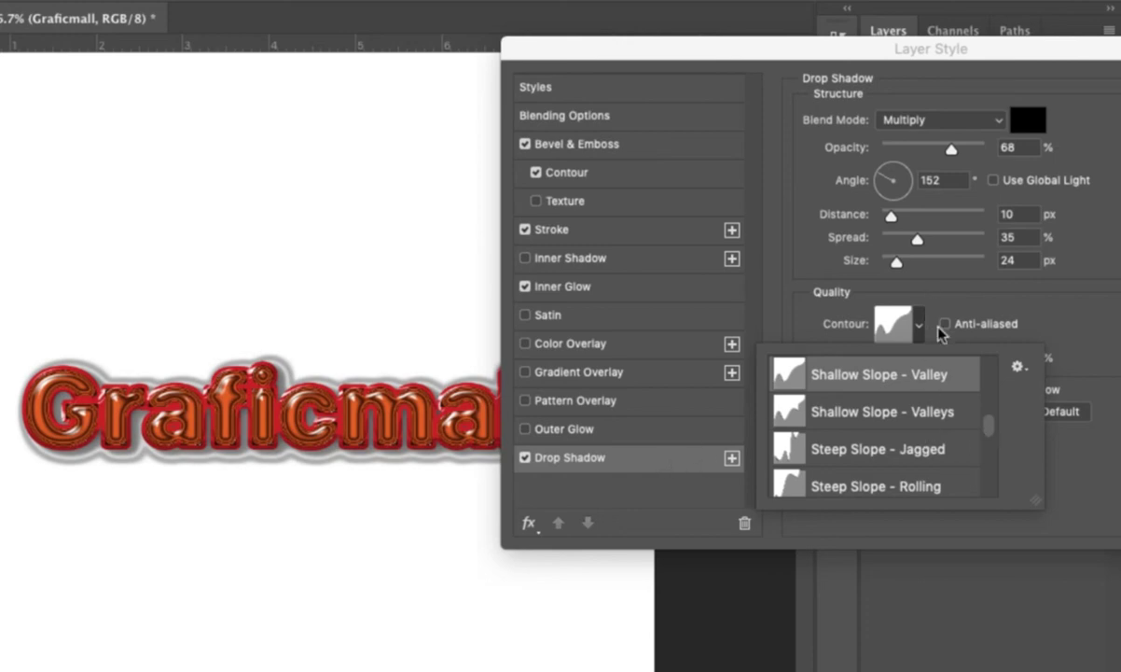
left_click_drag(1021, 54, 716, 50)
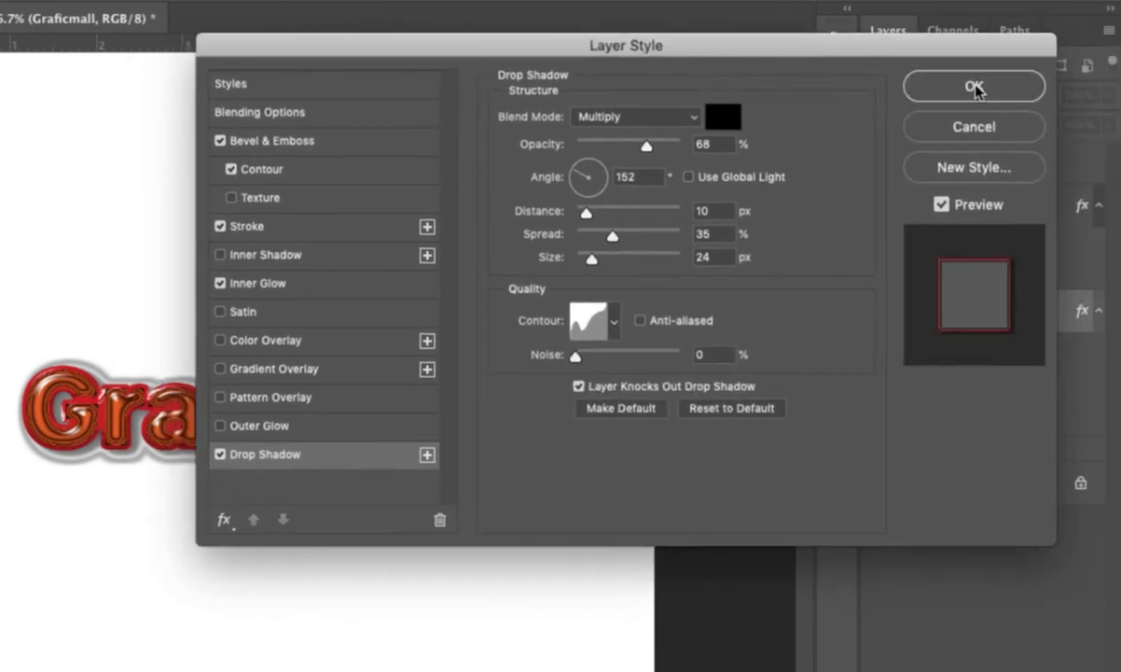
left_click(975, 87)
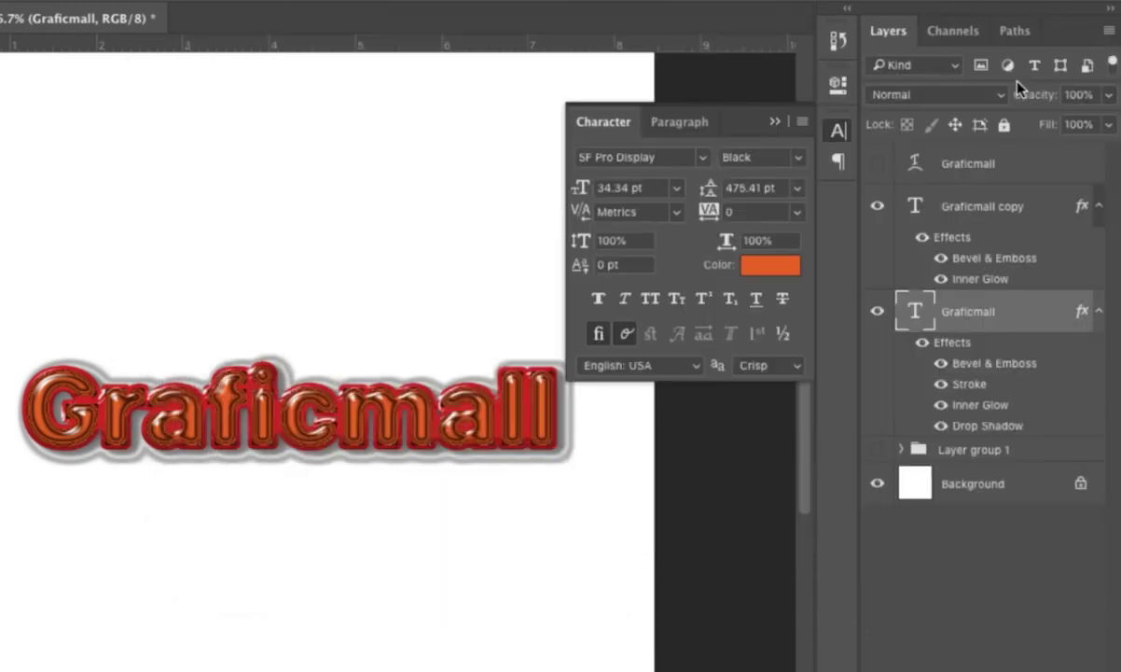
left_click(775, 122)
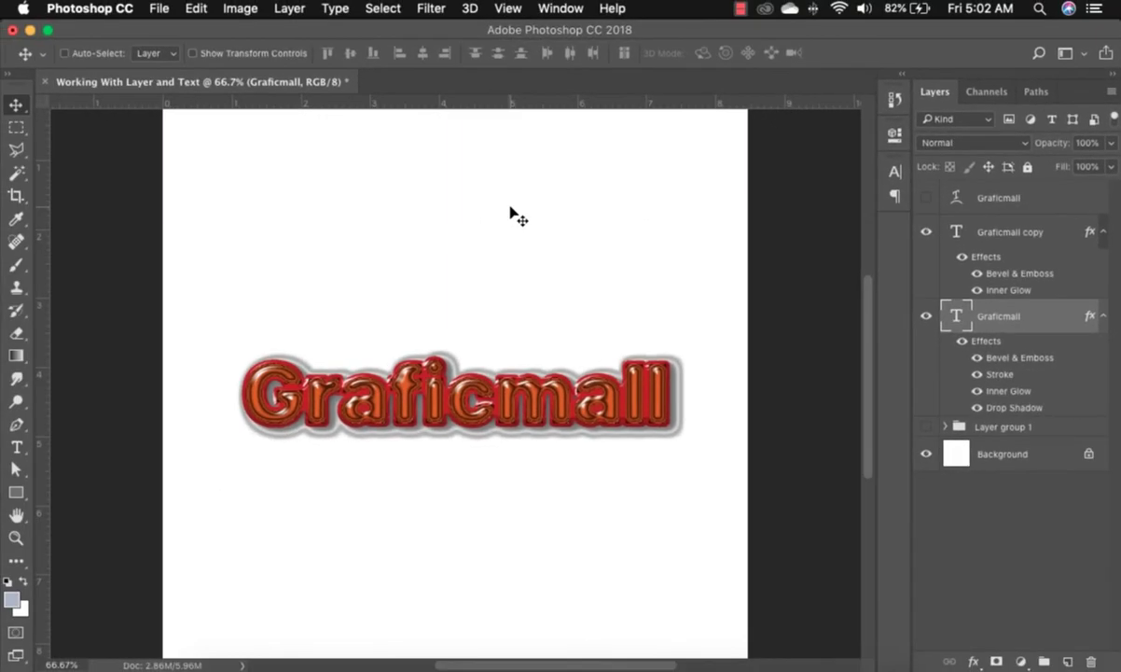
Step: Draw a grey-blue rectangle about 1018 by 1035 px covering the whole canvas
key("super+minus")
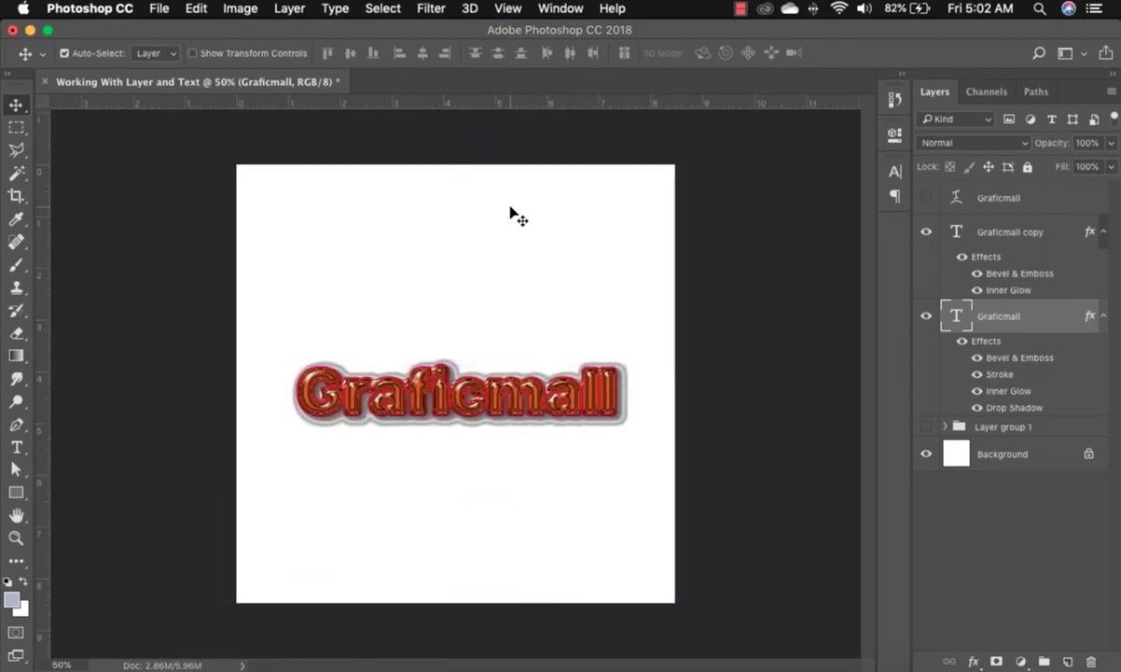
left_click(15, 493)
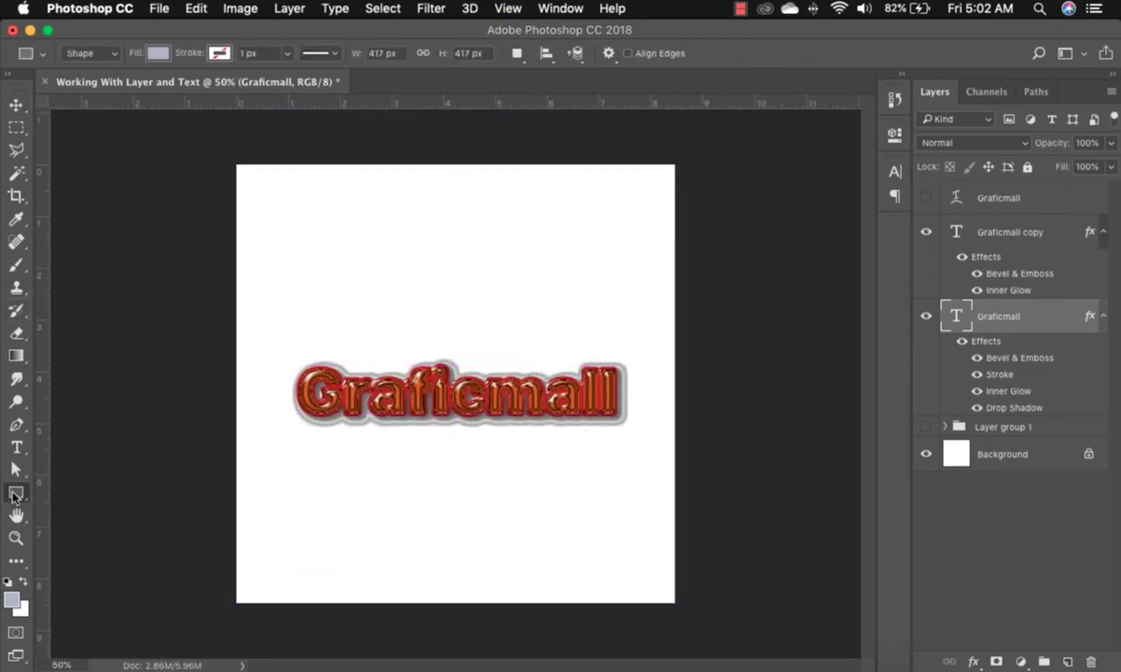
left_click_drag(230, 158, 677, 610)
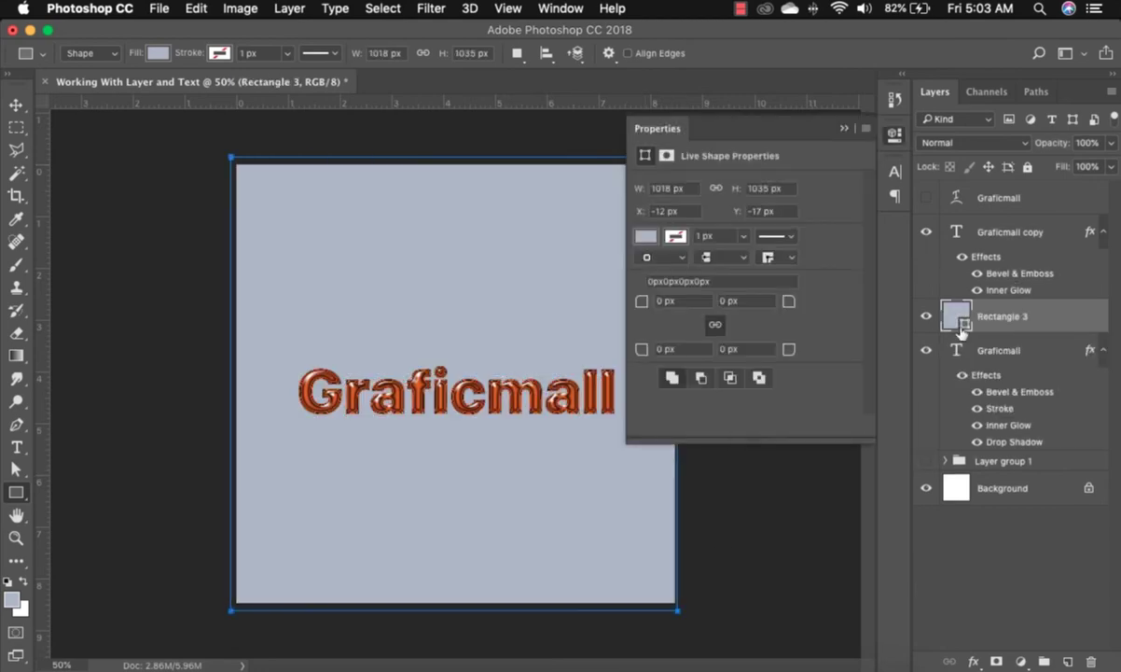
Step: Place the Rectangle 3 layer between the original Graficmall layer and Layer group 1, and make the group visible
left_click_drag(994, 308, 1046, 459)
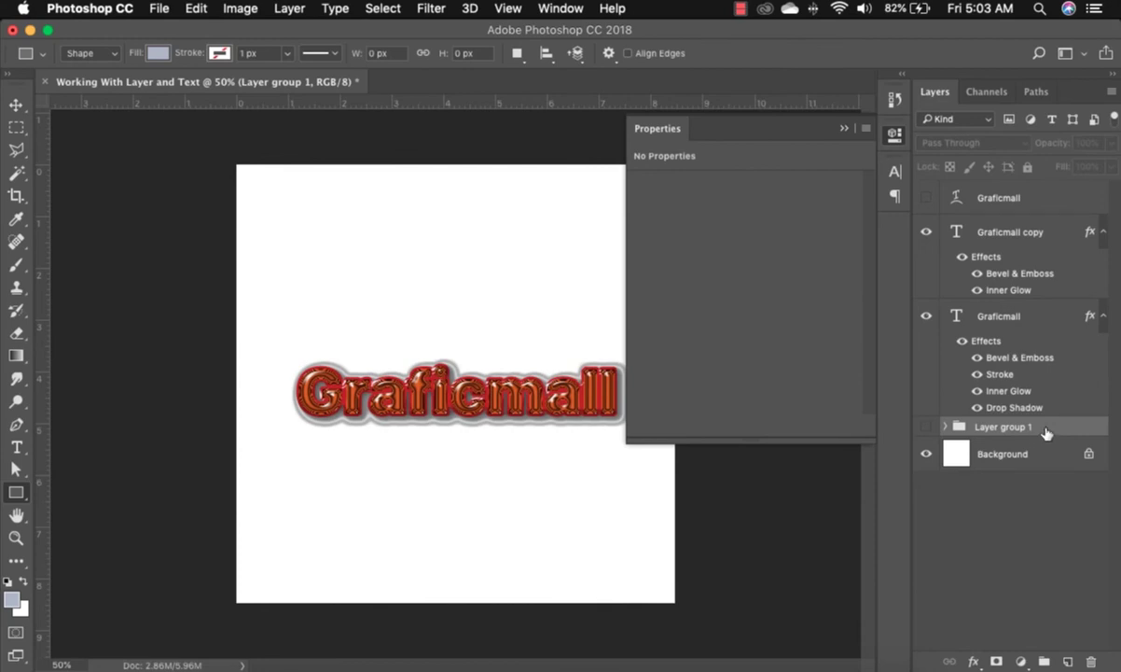
left_click(945, 427)
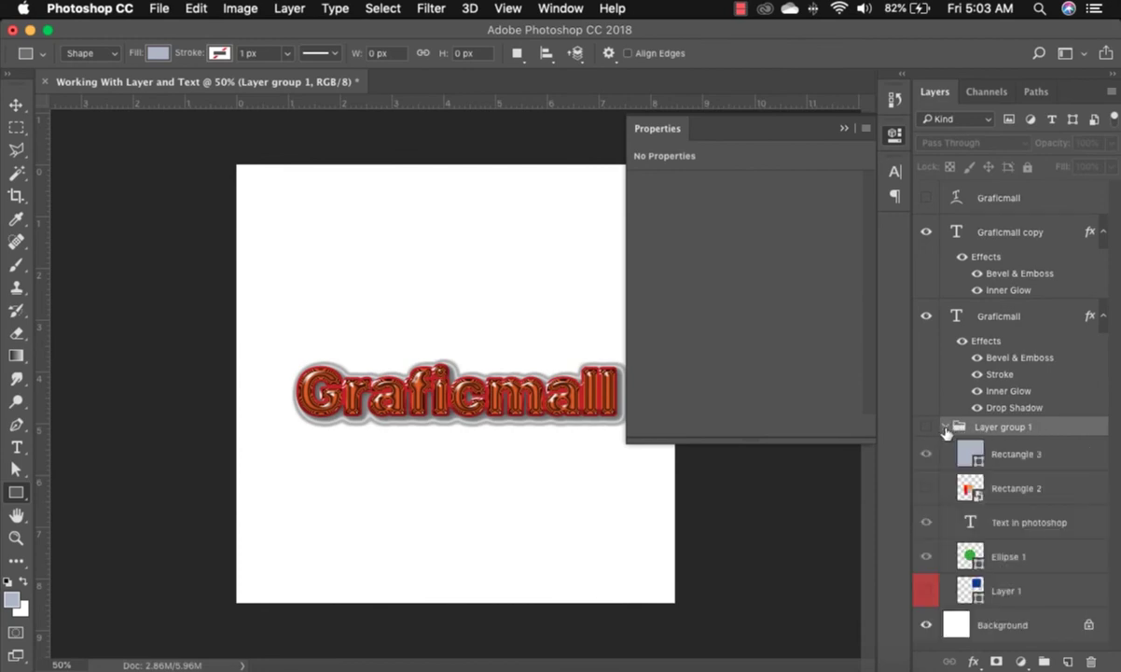
left_click_drag(1023, 454, 960, 392)
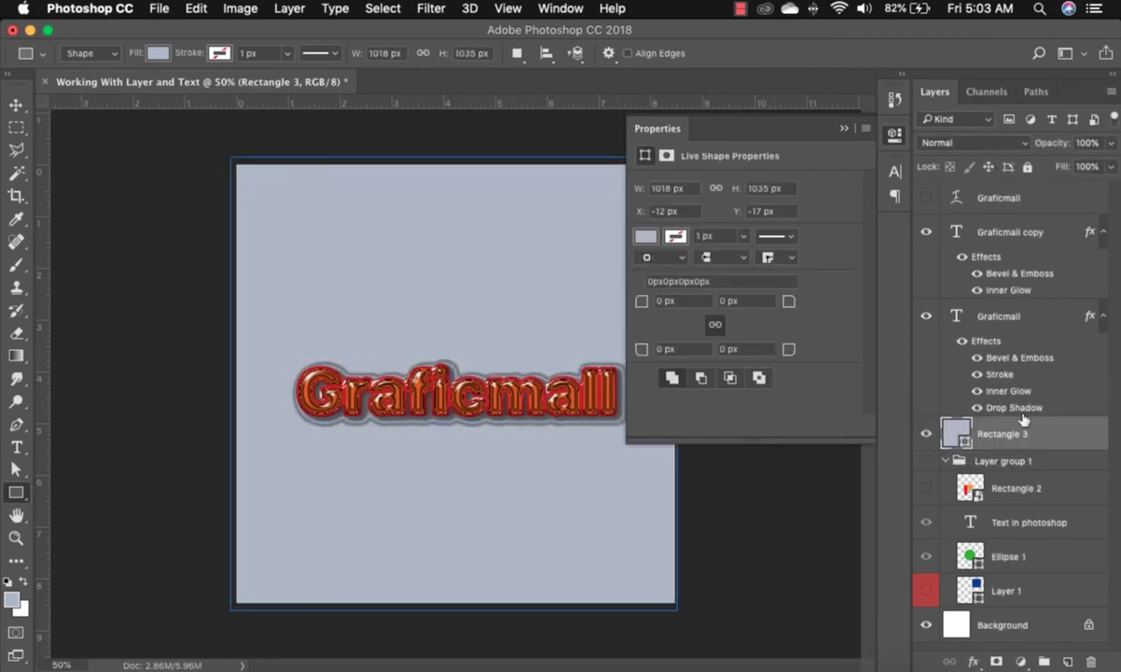
left_click(945, 457)
left_click(926, 461)
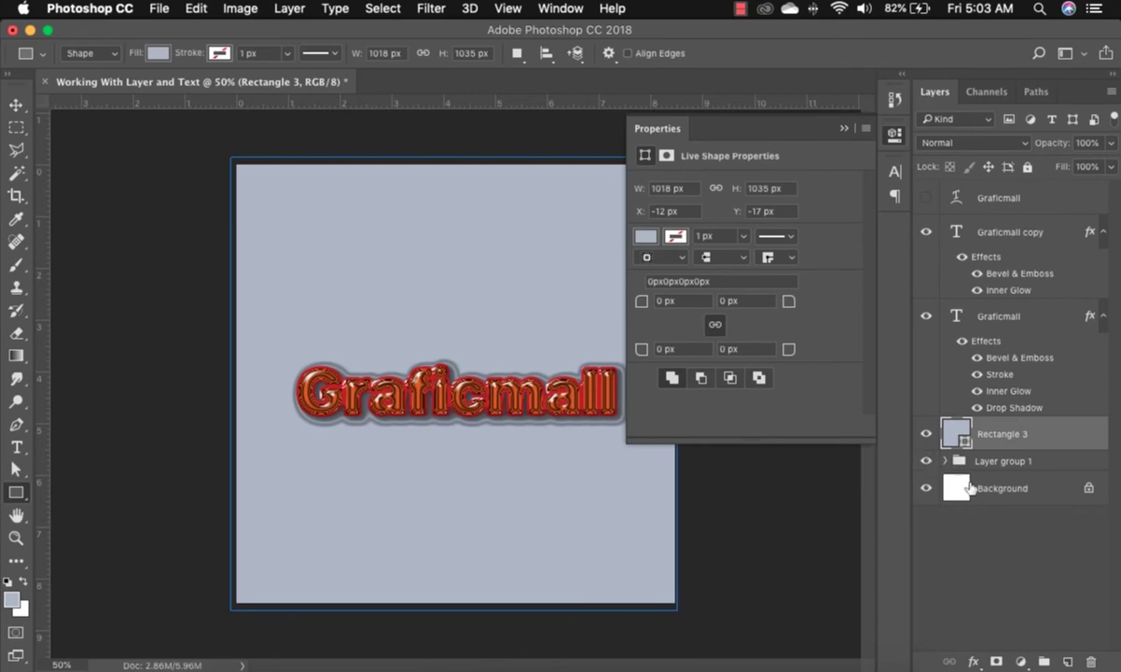
Step: Recolor the background rectangle to dark grey, 323336
double_click(956, 431)
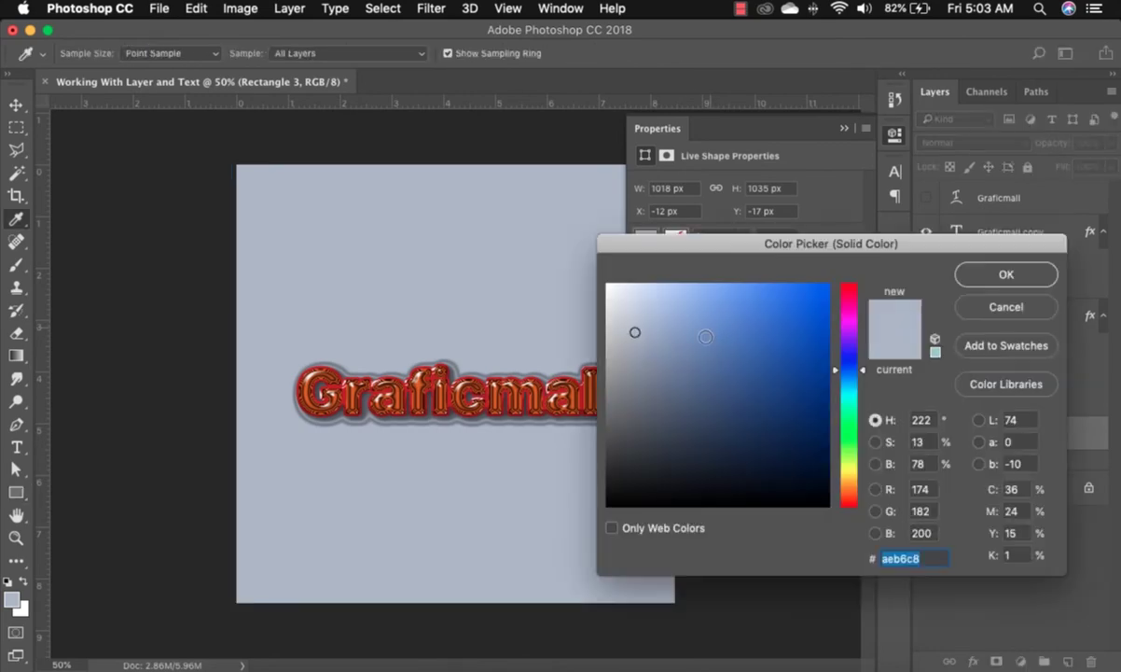
left_click(636, 458)
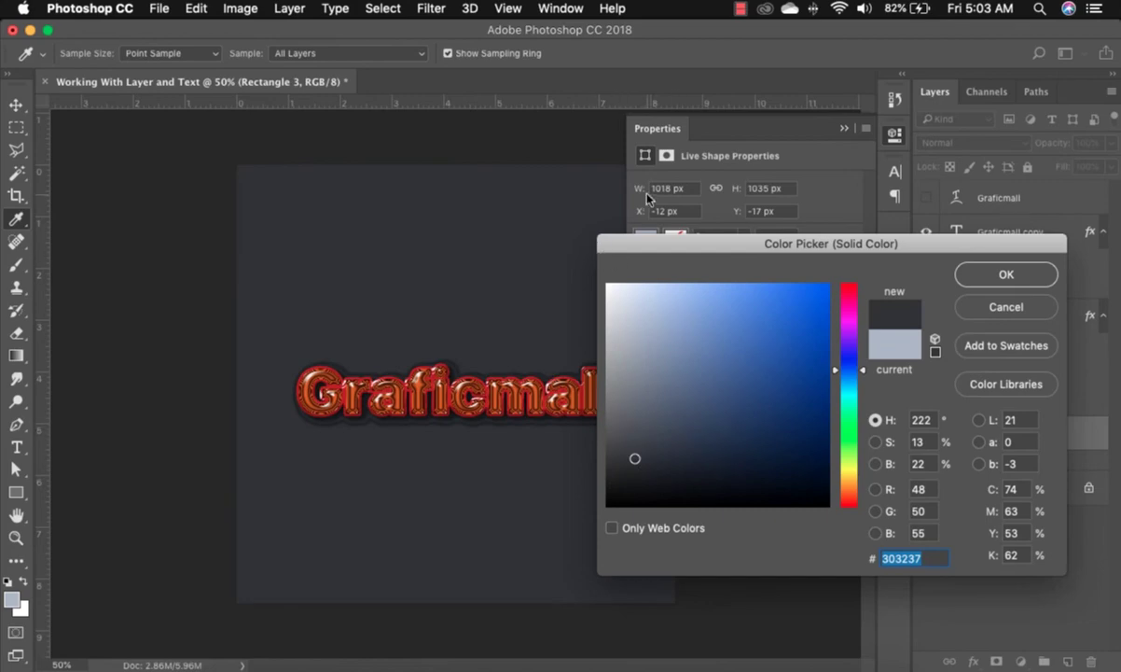
left_click_drag(649, 250, 741, 229)
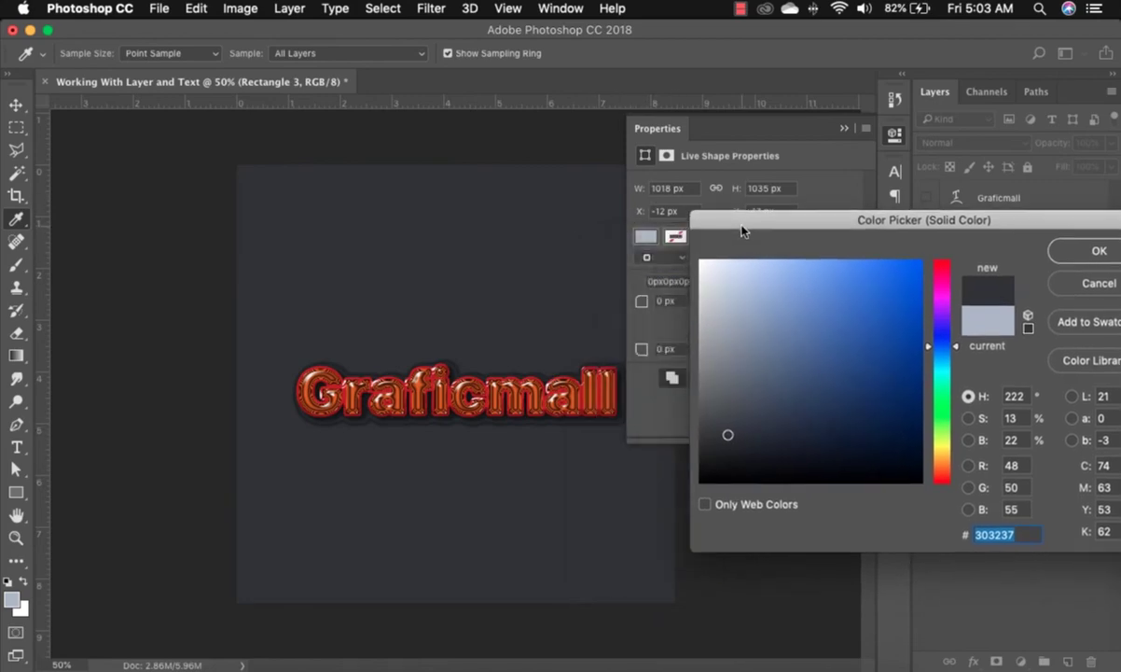
left_click(717, 436)
left_click(717, 435)
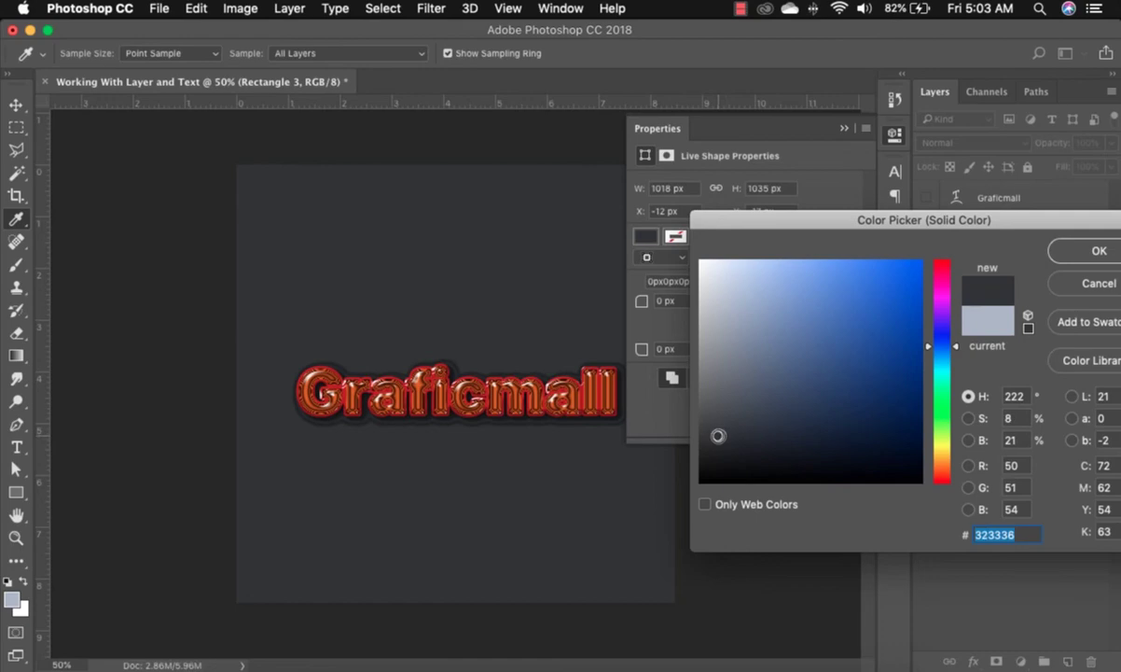
left_click(1078, 259)
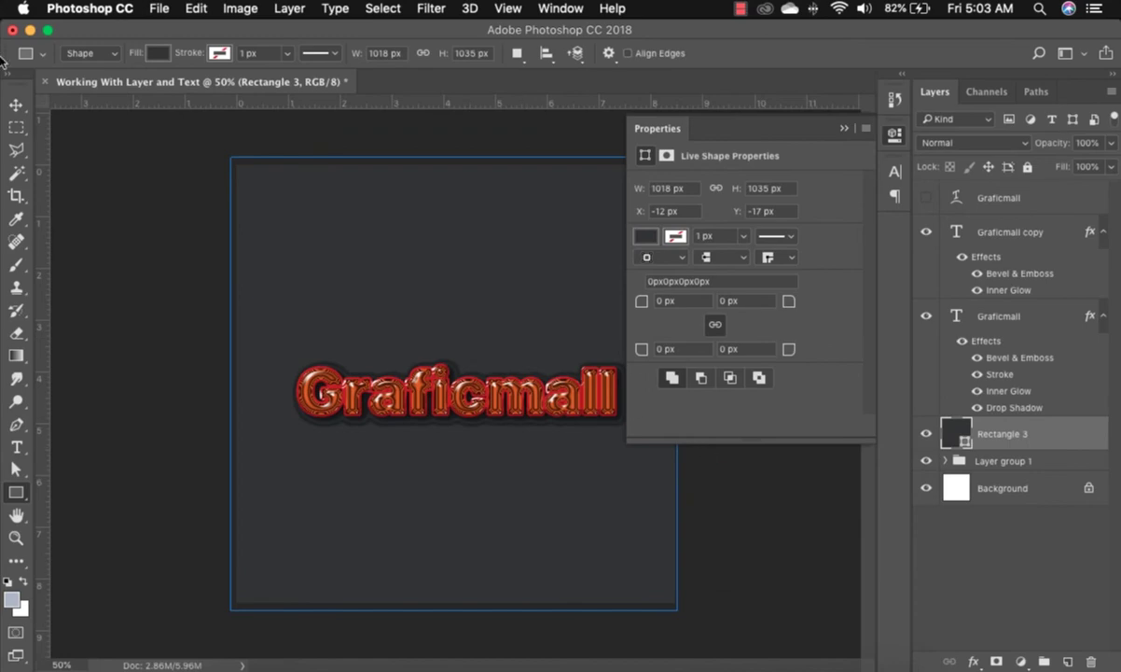
Step: Set the Inner Glow color of the Graficmall copy layer to white, ffffff, at 100% opacity
left_click(16, 104)
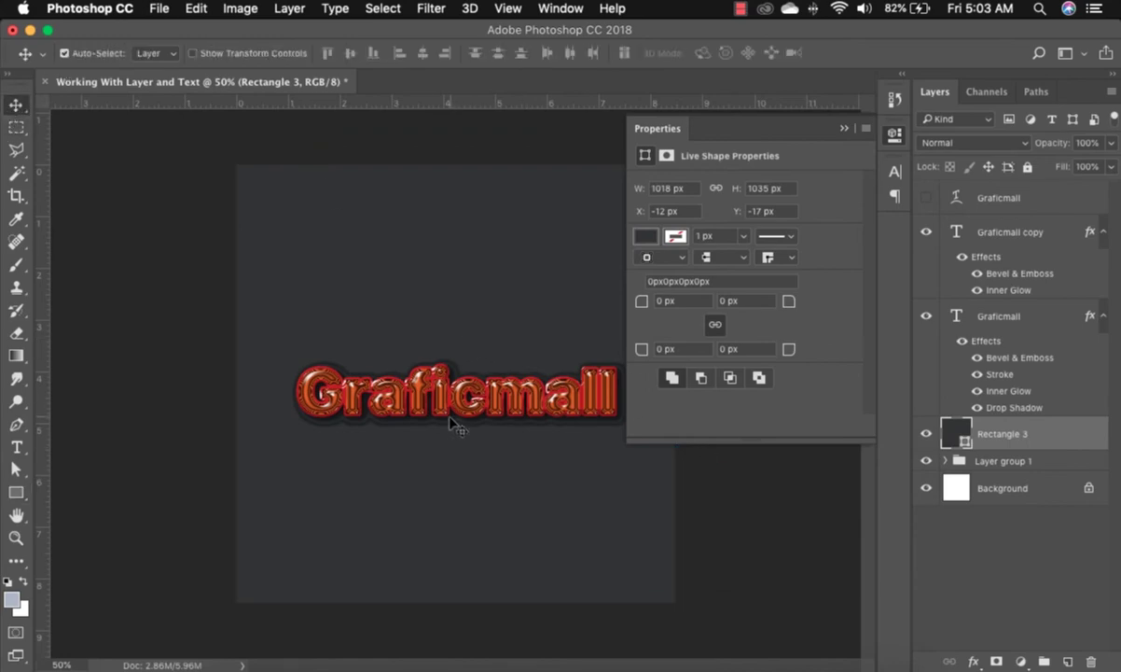
left_click(438, 385)
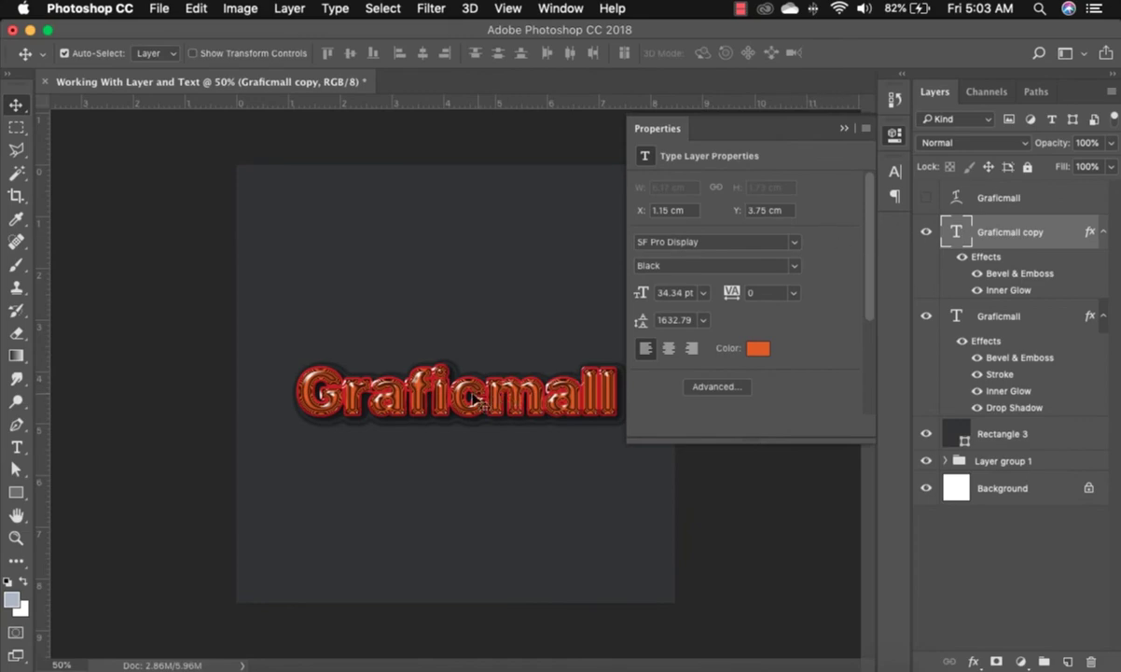
double_click(1064, 241)
left_click_drag(446, 105, 779, 81)
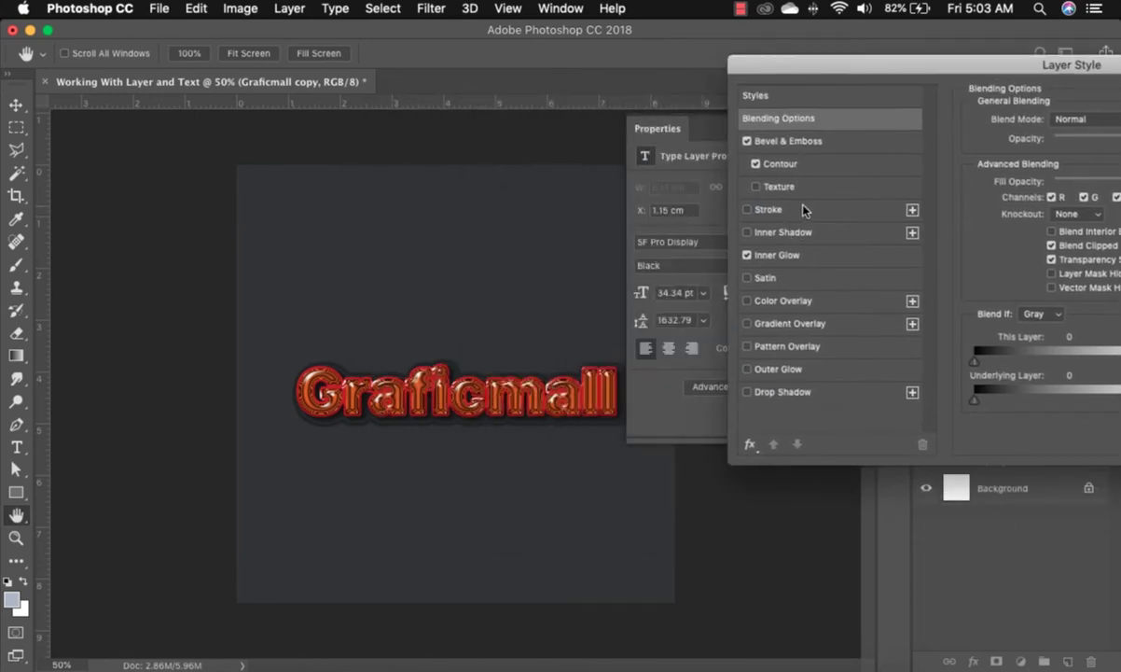
left_click(801, 254)
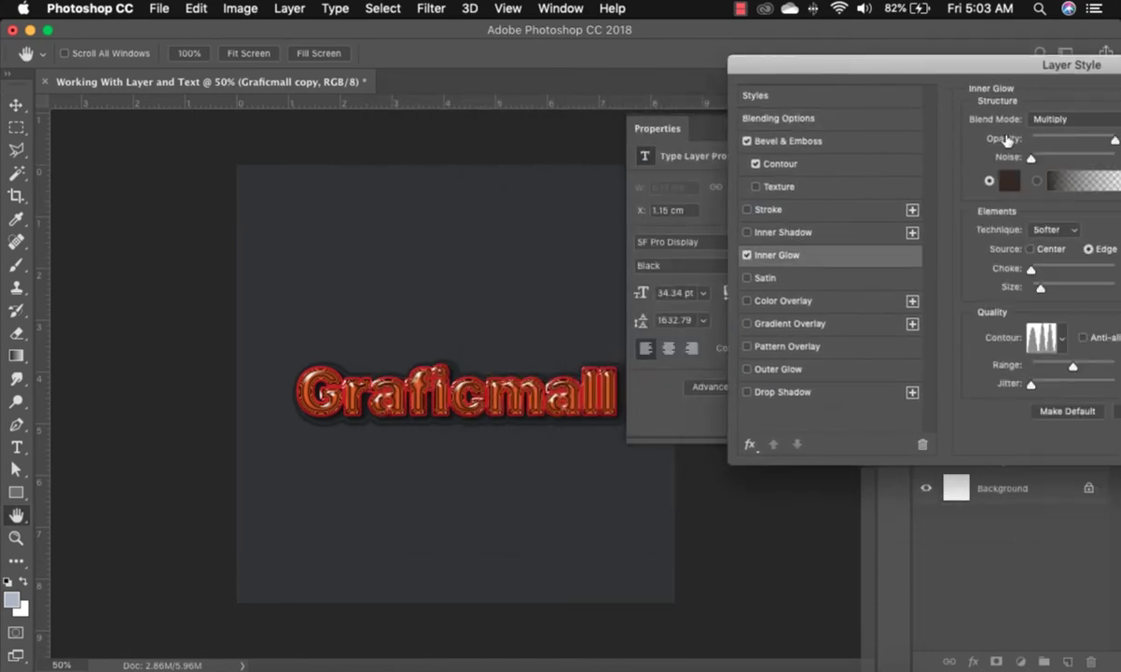
left_click_drag(962, 73, 861, 66)
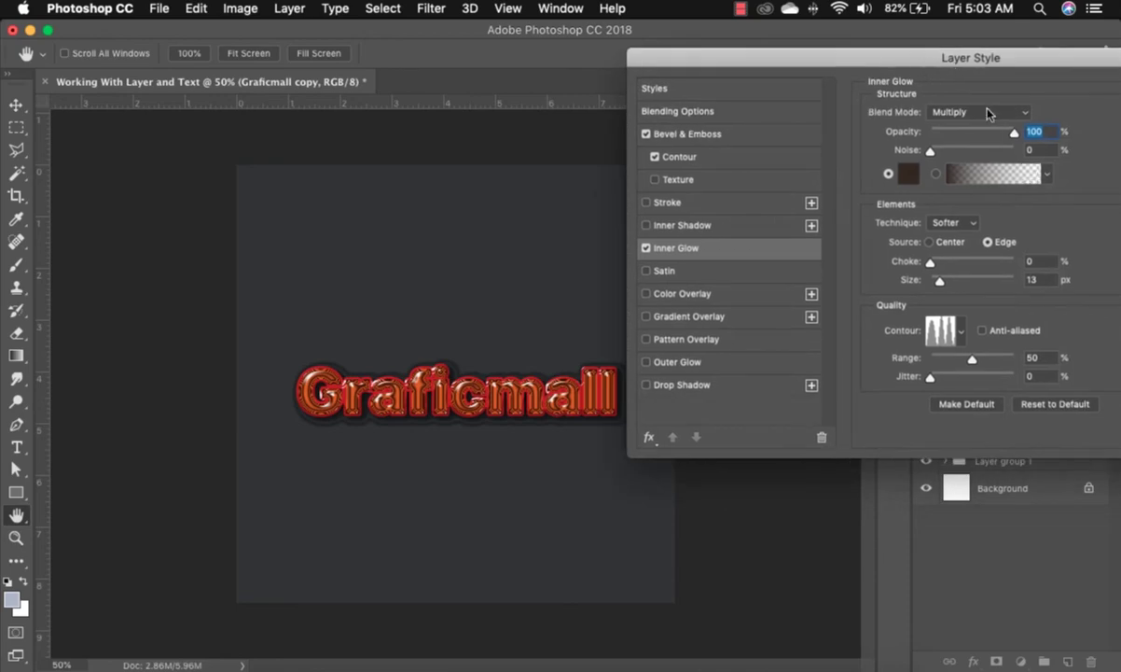
mouse_move(999, 140)
left_mouse_down()
mouse_move(983, 137)
mouse_move(1014, 136)
left_mouse_up()
left_click(910, 175)
left_click(849, 197)
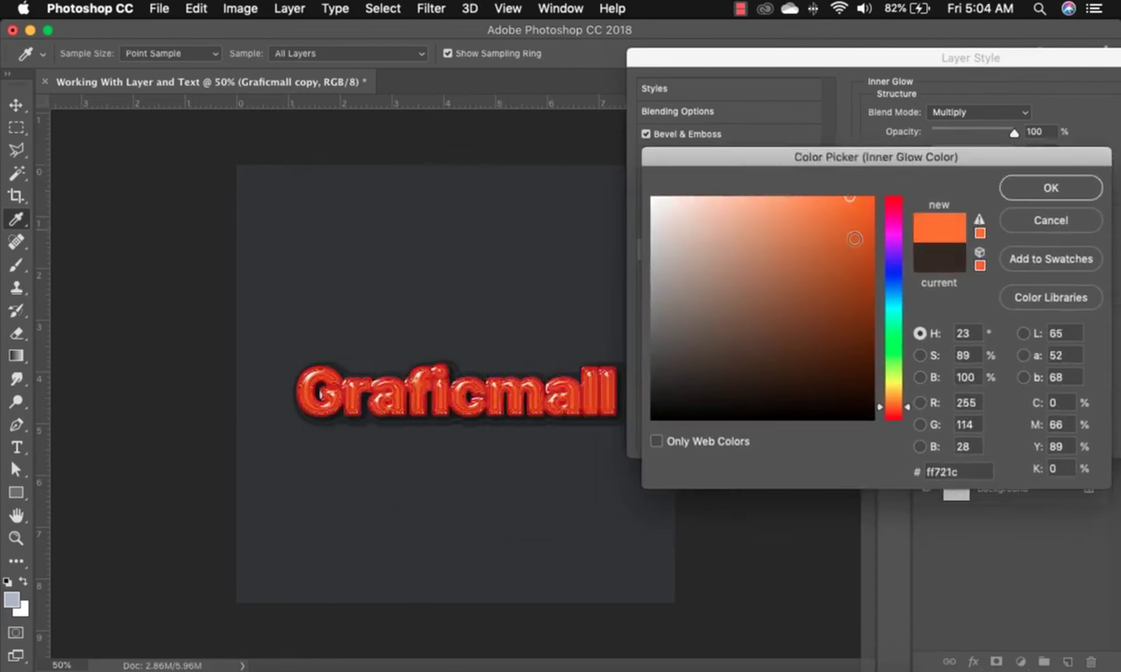
mouse_move(679, 229)
left_mouse_down()
mouse_move(670, 198)
mouse_move(641, 175)
left_mouse_up()
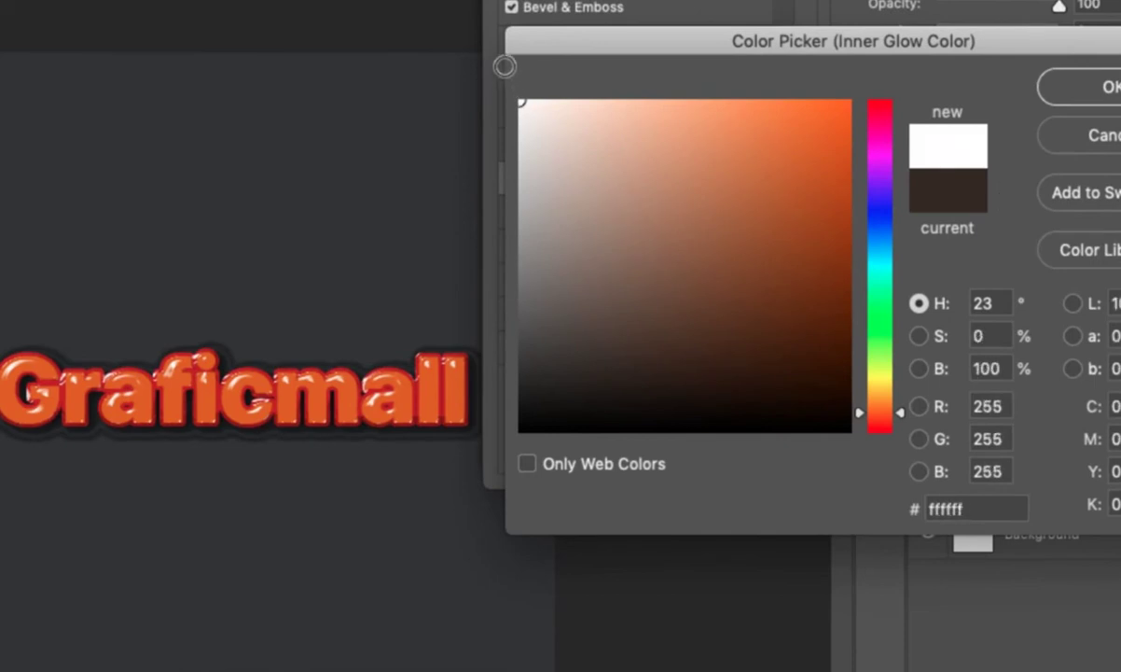
left_click_drag(504, 66, 504, 73)
mouse_move(536, 114)
left_mouse_down()
mouse_move(500, 80)
mouse_move(491, 90)
left_mouse_up()
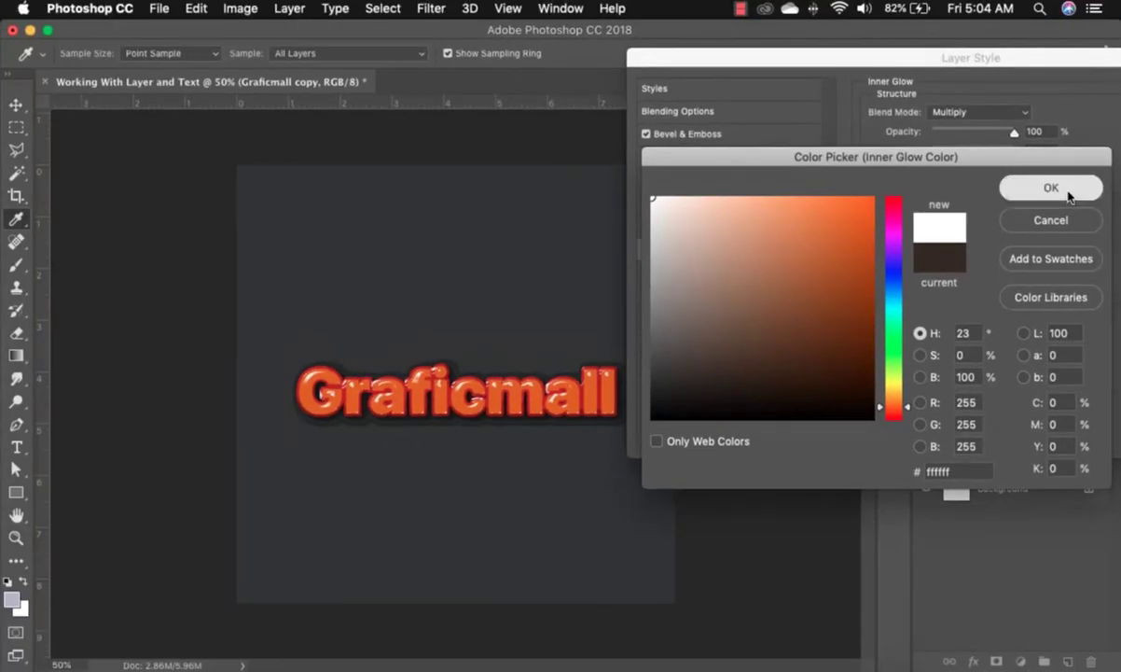
left_click(1105, 87)
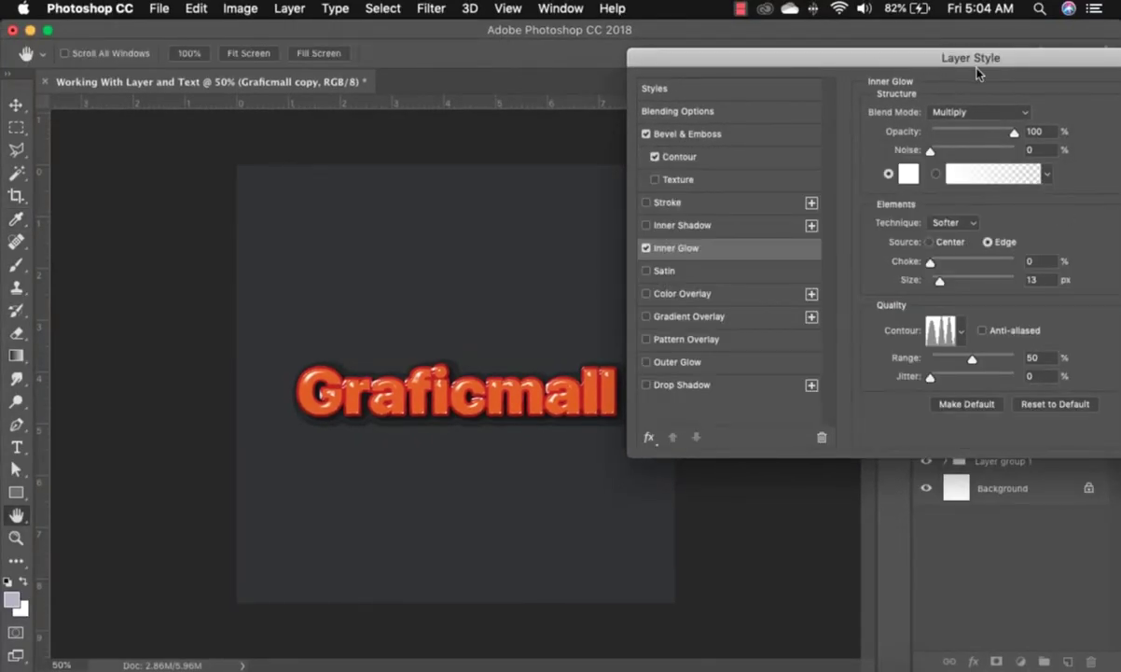
Step: Set the Graficmall copy's bevel size to 18 px and bevel shadow opacity to 0%, and apply the layer style
left_click_drag(1046, 68, 958, 72)
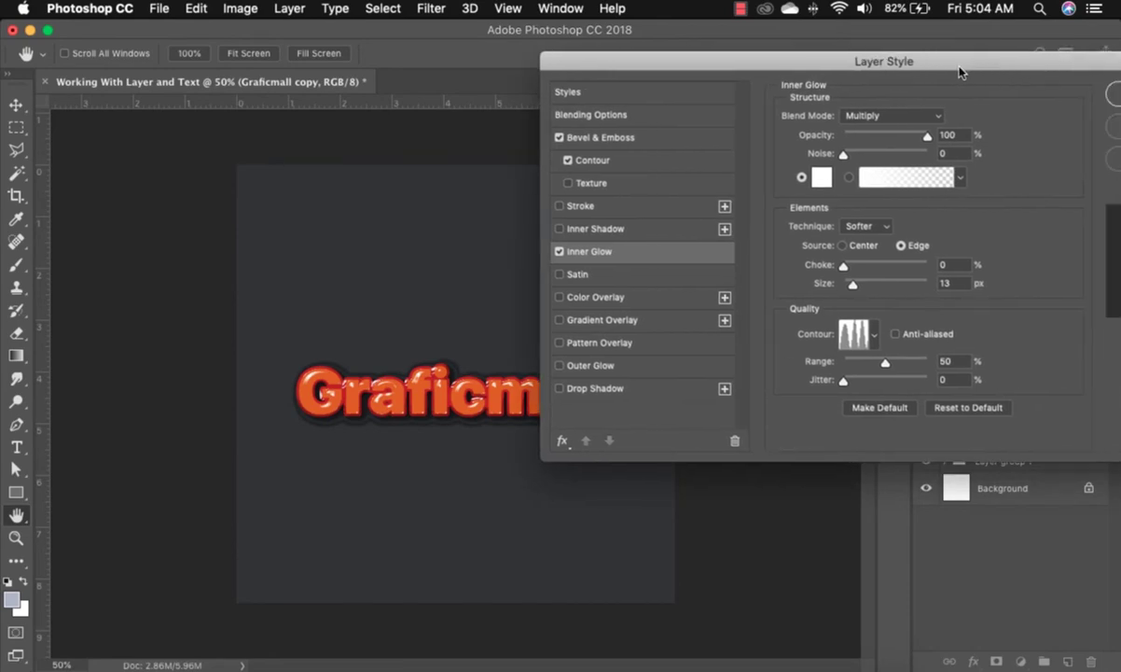
left_click(677, 140)
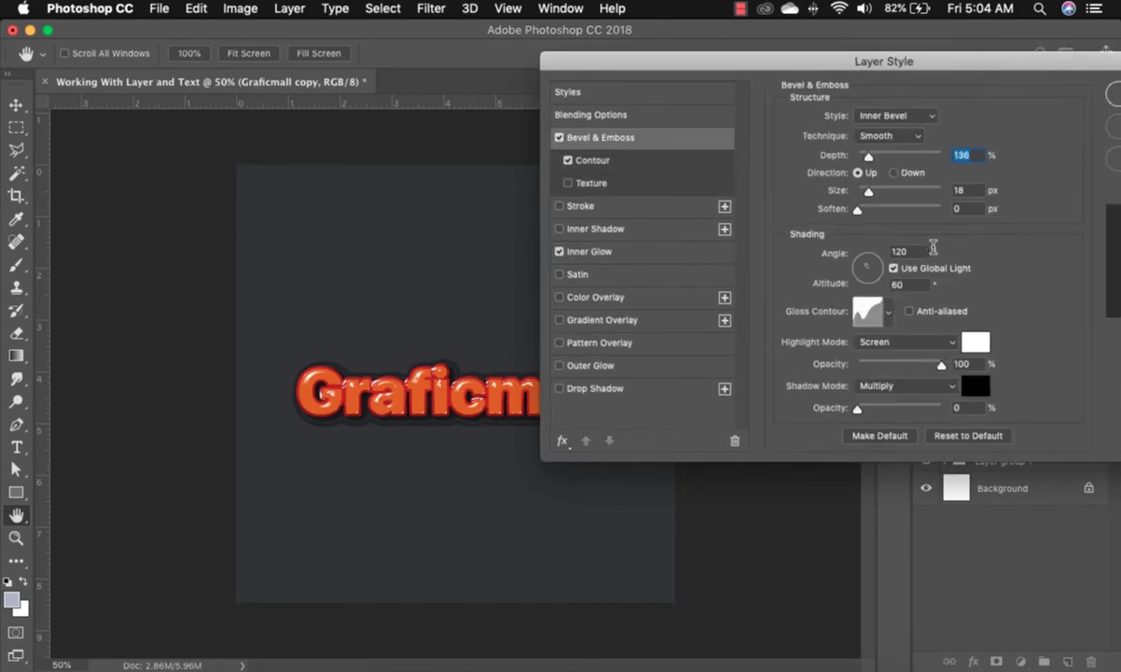
left_click(869, 193)
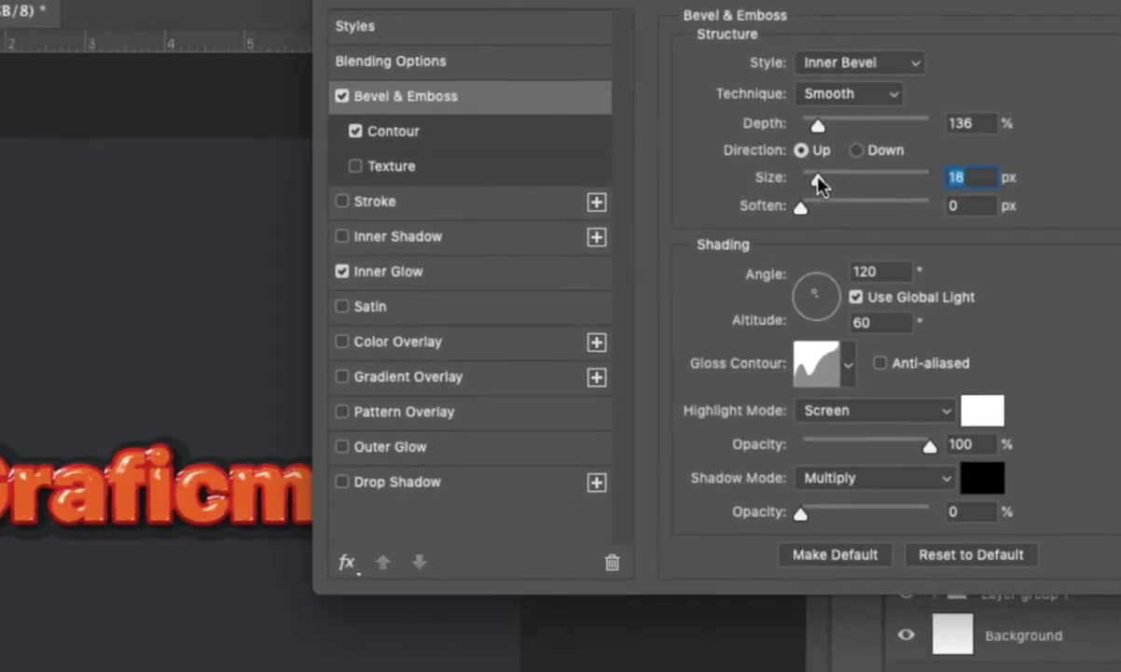
mouse_move(818, 184)
left_mouse_down()
mouse_move(806, 180)
mouse_move(818, 184)
left_mouse_up()
mouse_move(801, 512)
left_mouse_down()
mouse_move(851, 518)
mouse_move(798, 512)
left_mouse_up()
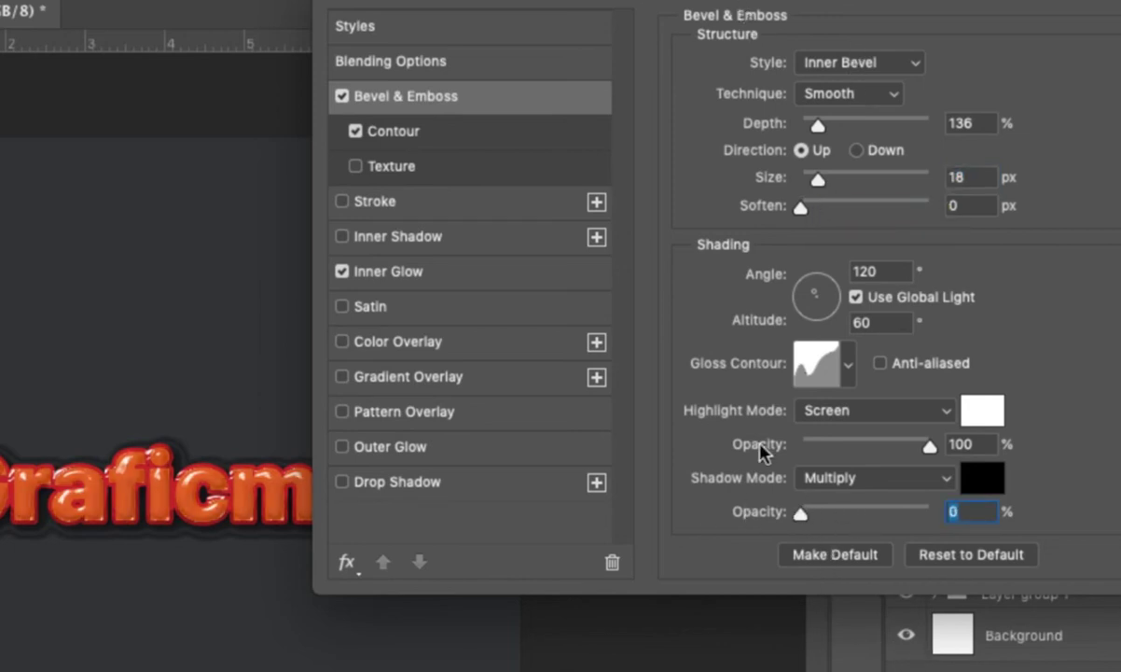
left_click_drag(480, 0, 624, 0)
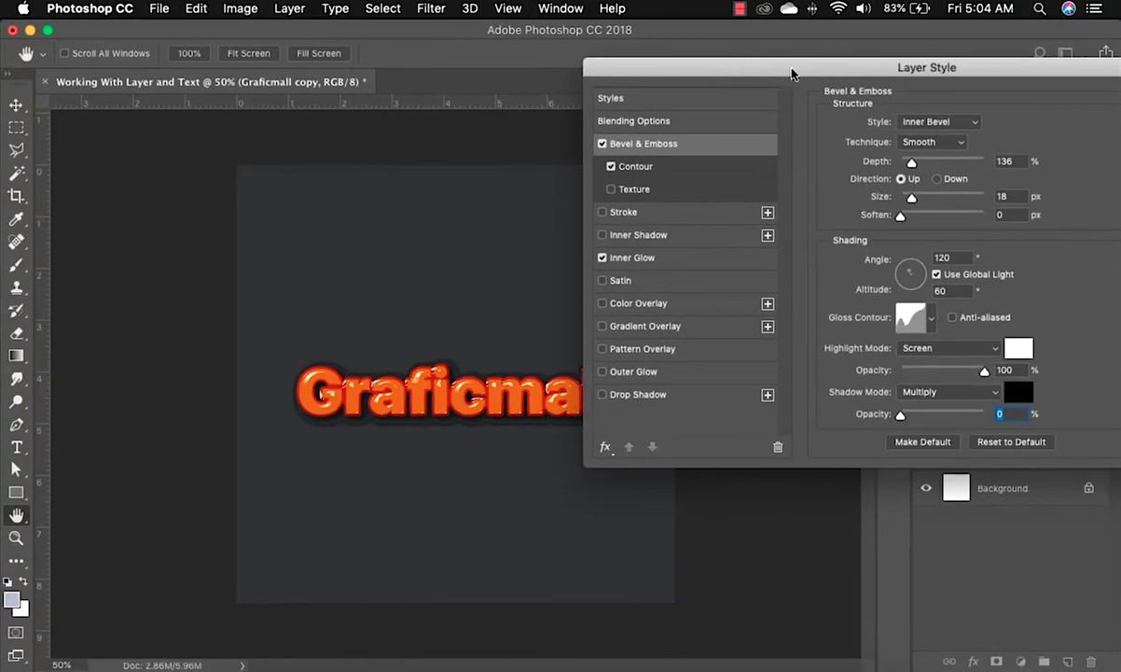
left_click_drag(840, 70, 556, 65)
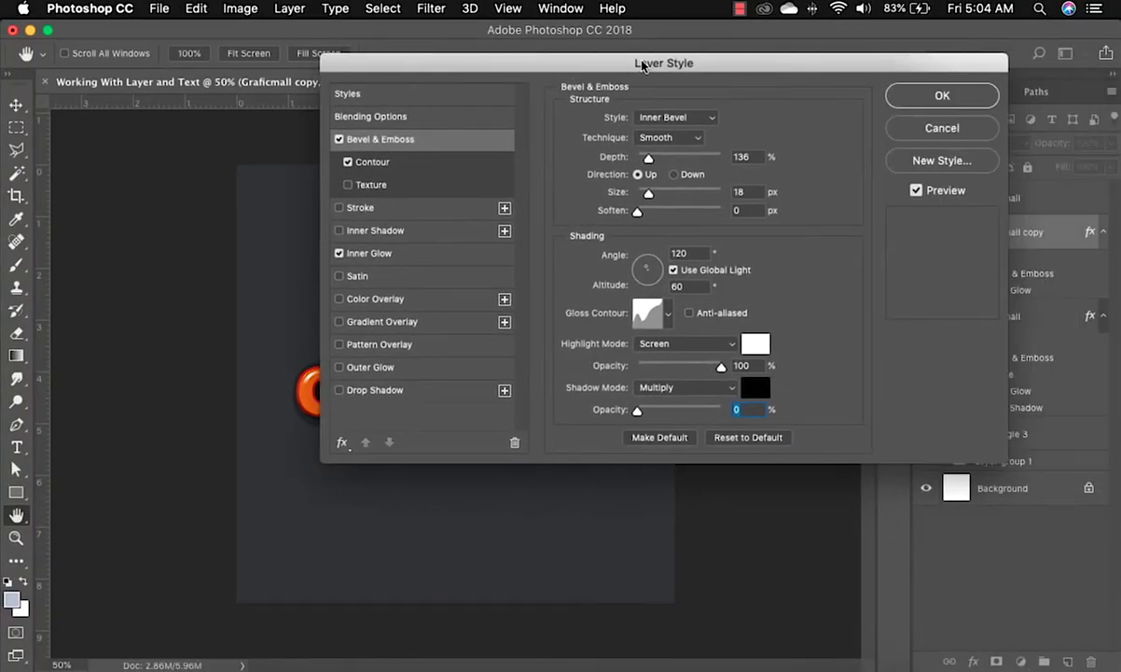
left_click(922, 97)
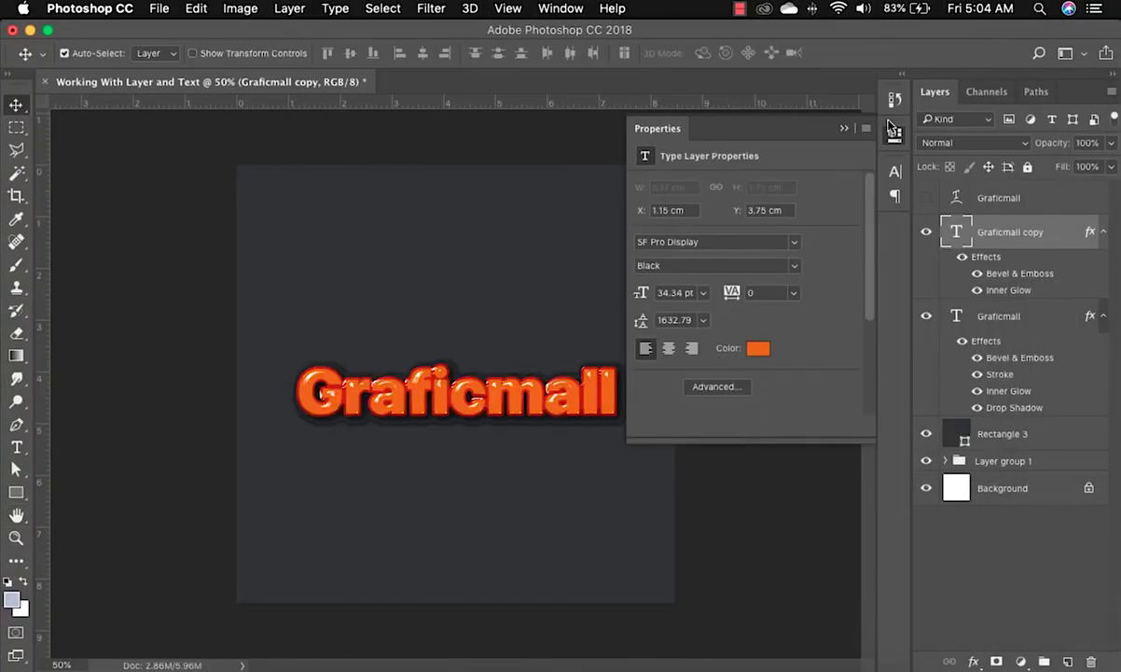
left_click(843, 129)
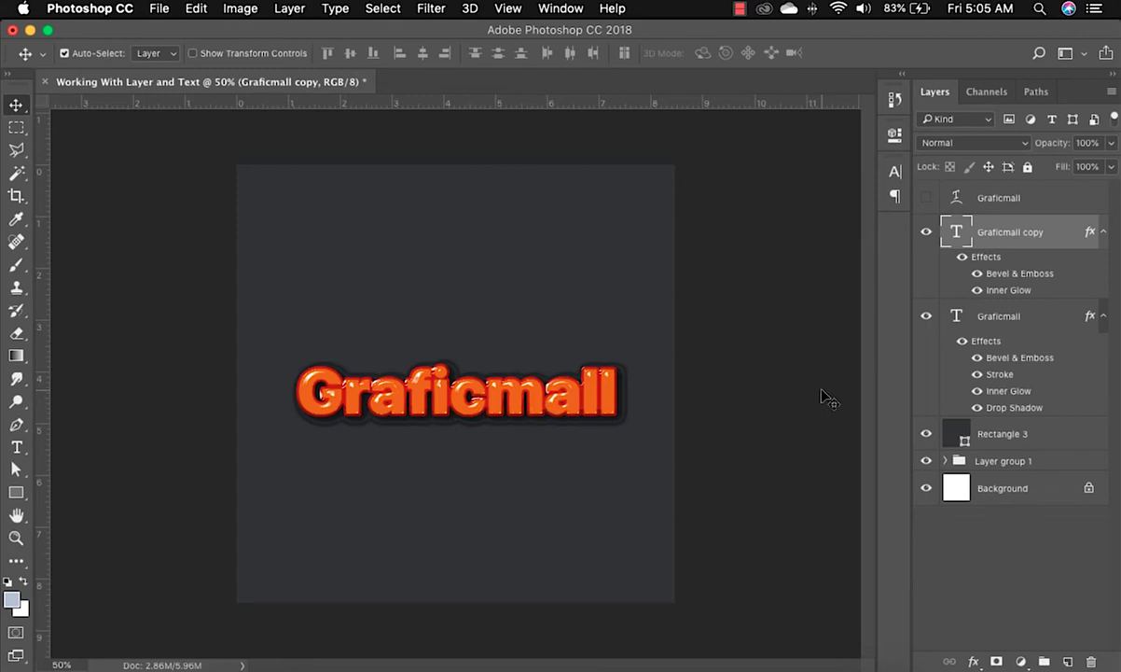
key("super+equal")
key("super+equal")
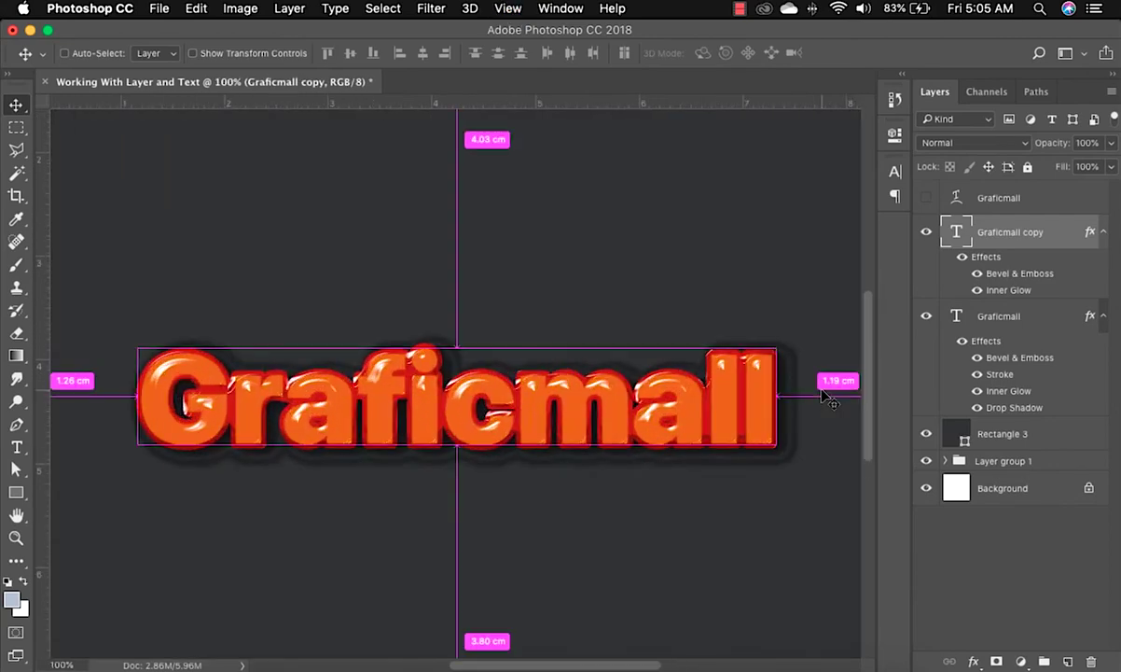